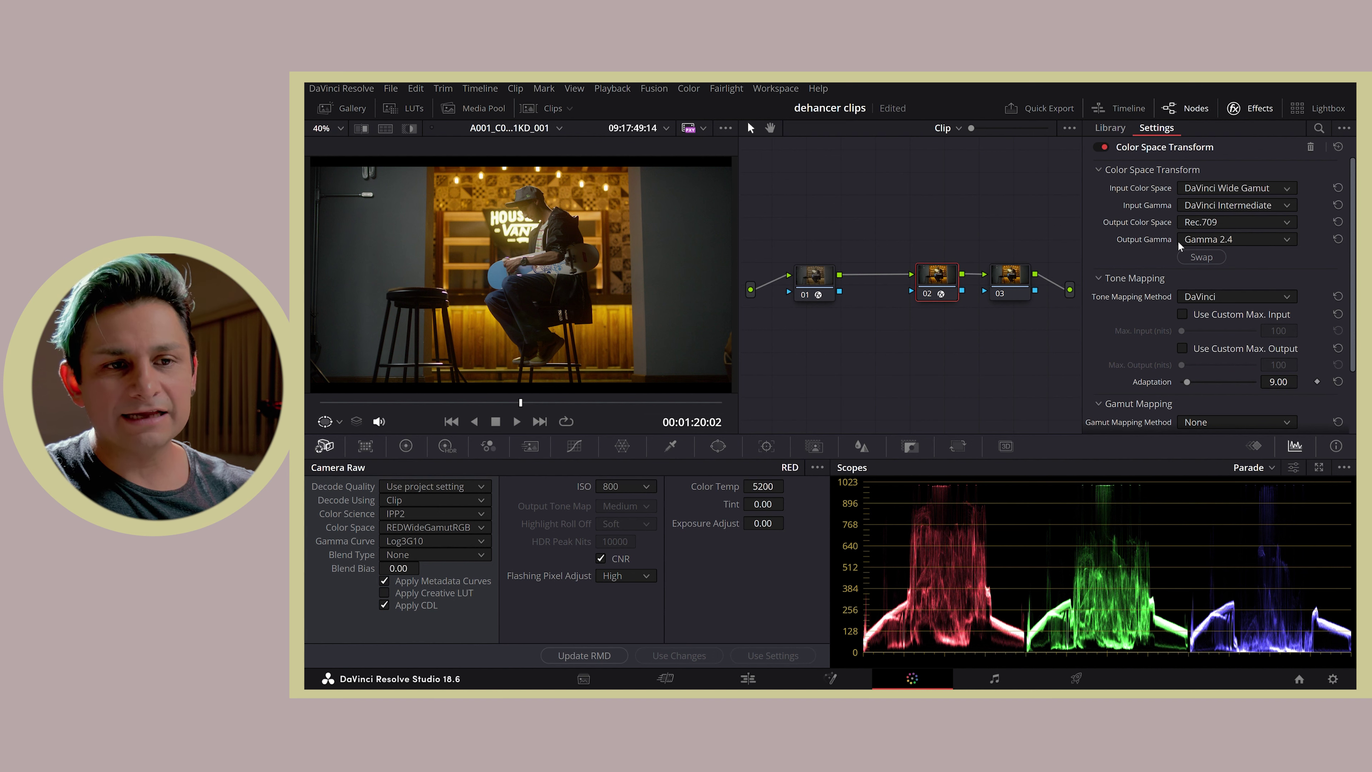
- Review the colour space transform settings on nodes 01 and 02, nudging node 01's position
{"action": "left_click", "coordinate": [1228, 175]}
{"action": "left_click", "coordinate": [1228, 176]}
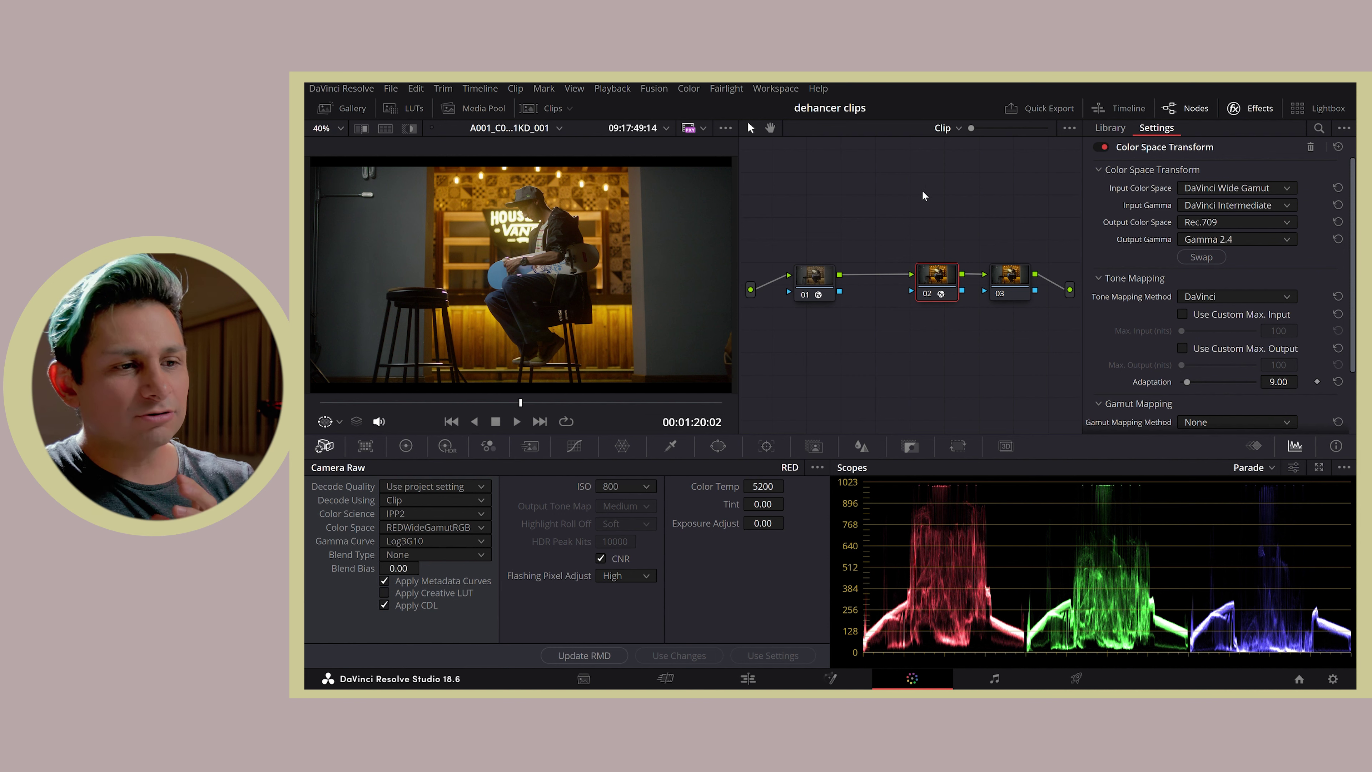
{"action": "left_click_drag", "start_coordinate": [820, 287], "coordinate": [821, 277]}
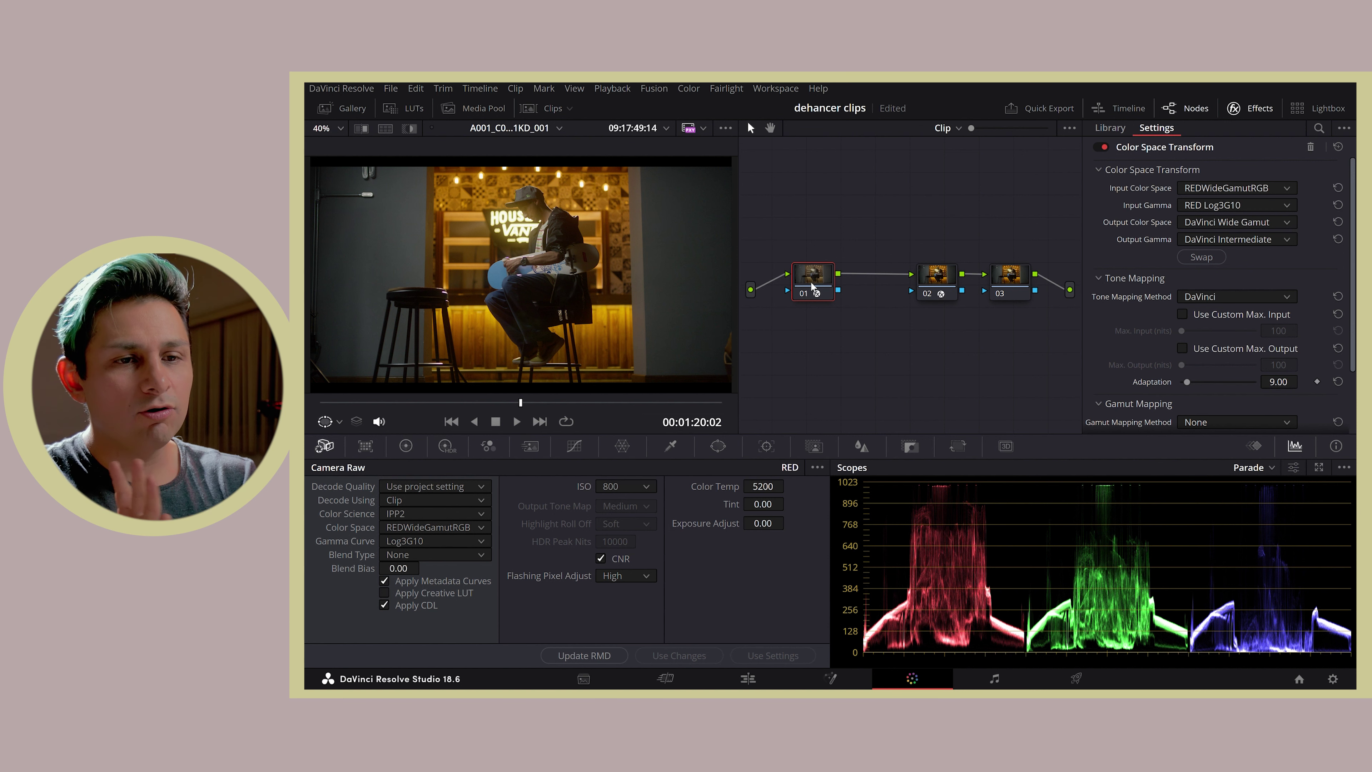
{"action": "left_click_drag", "start_coordinate": [813, 287], "coordinate": [807, 288]}
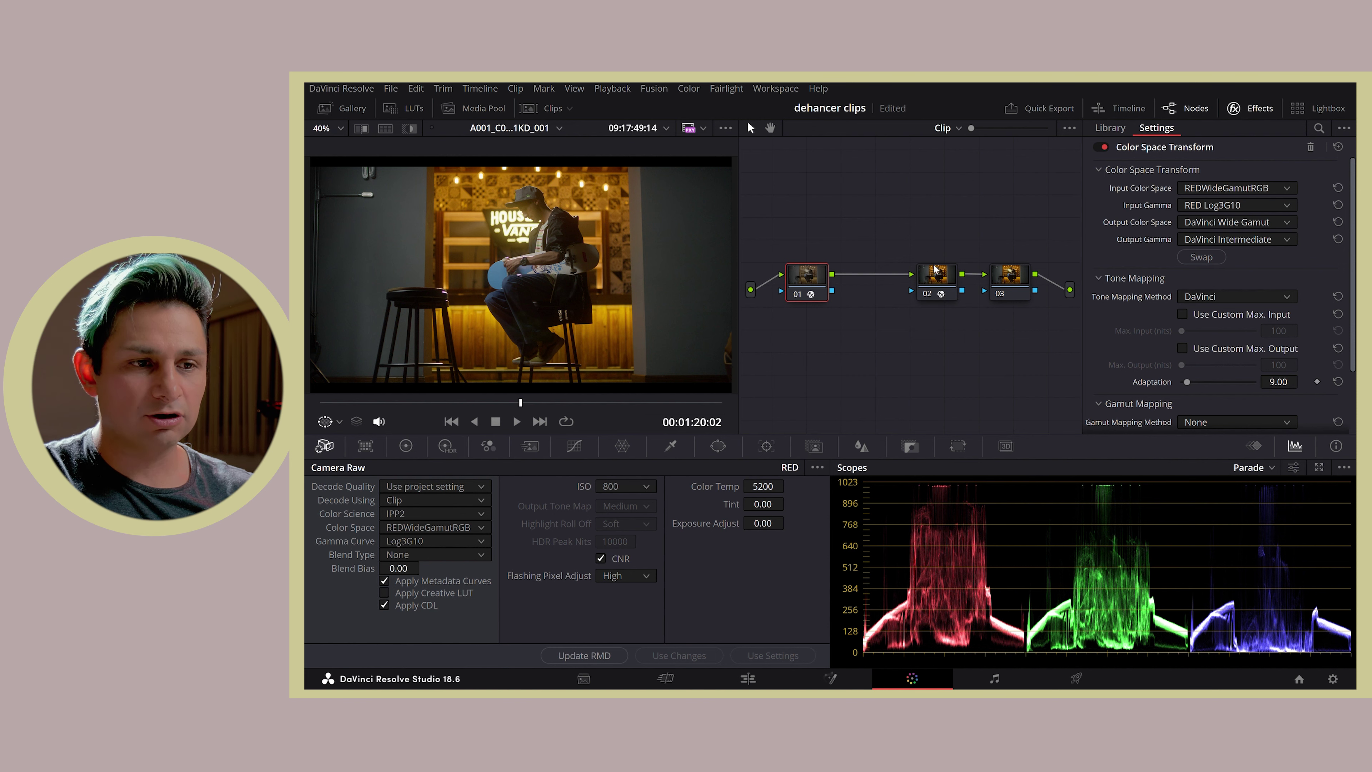
{"action": "left_click", "coordinate": [937, 278]}
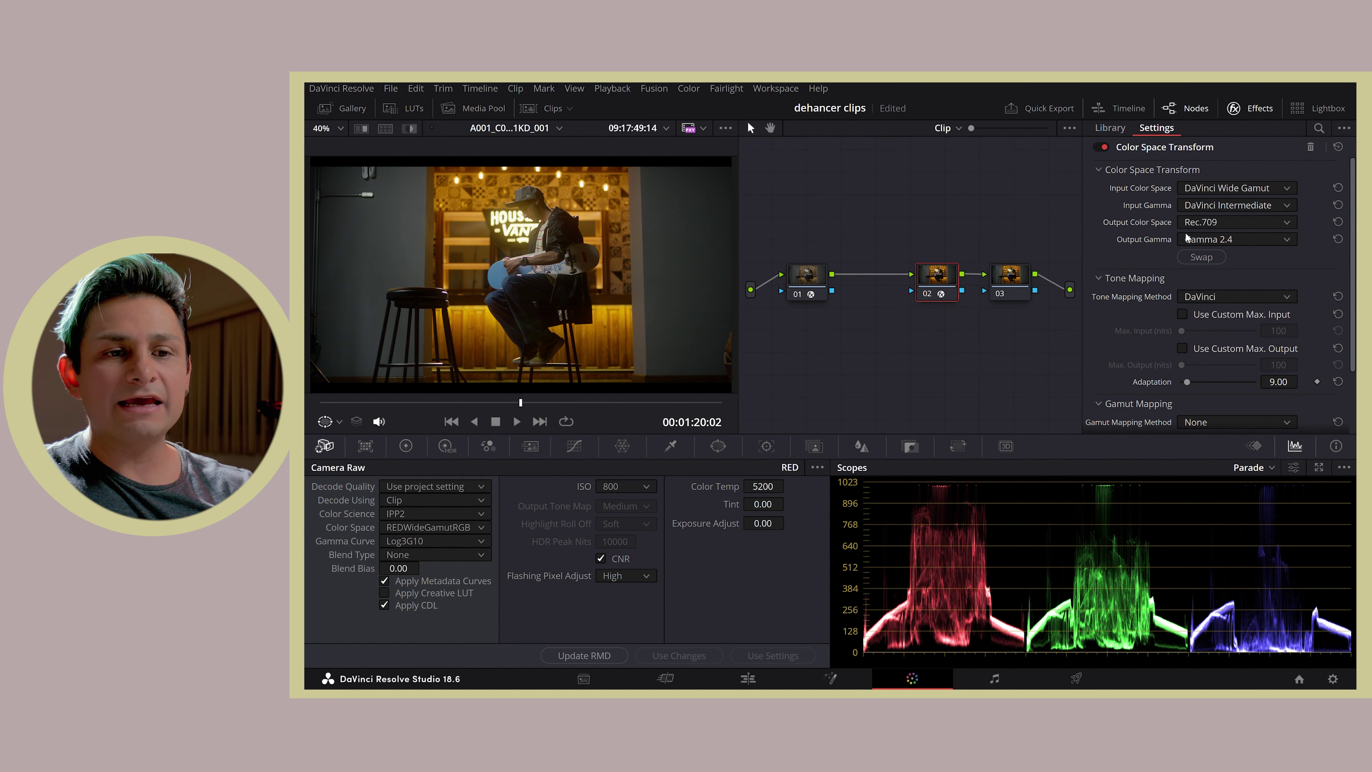
{"action": "left_click_drag", "start_coordinate": [922, 220], "coordinate": [1032, 309]}
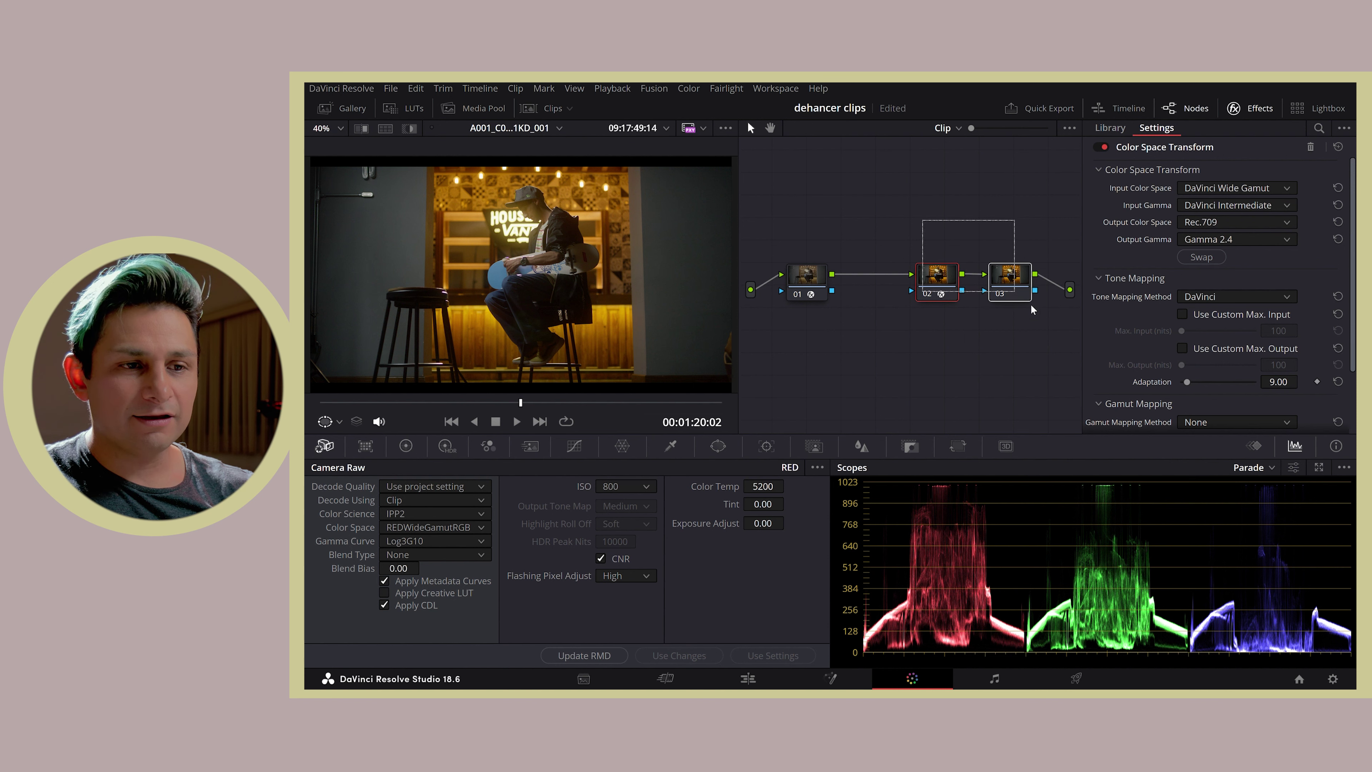
- Apply Dehancer Pro 7.1.2 from the Film Emulation effects to node 03
{"action": "left_click", "coordinate": [1009, 276]}
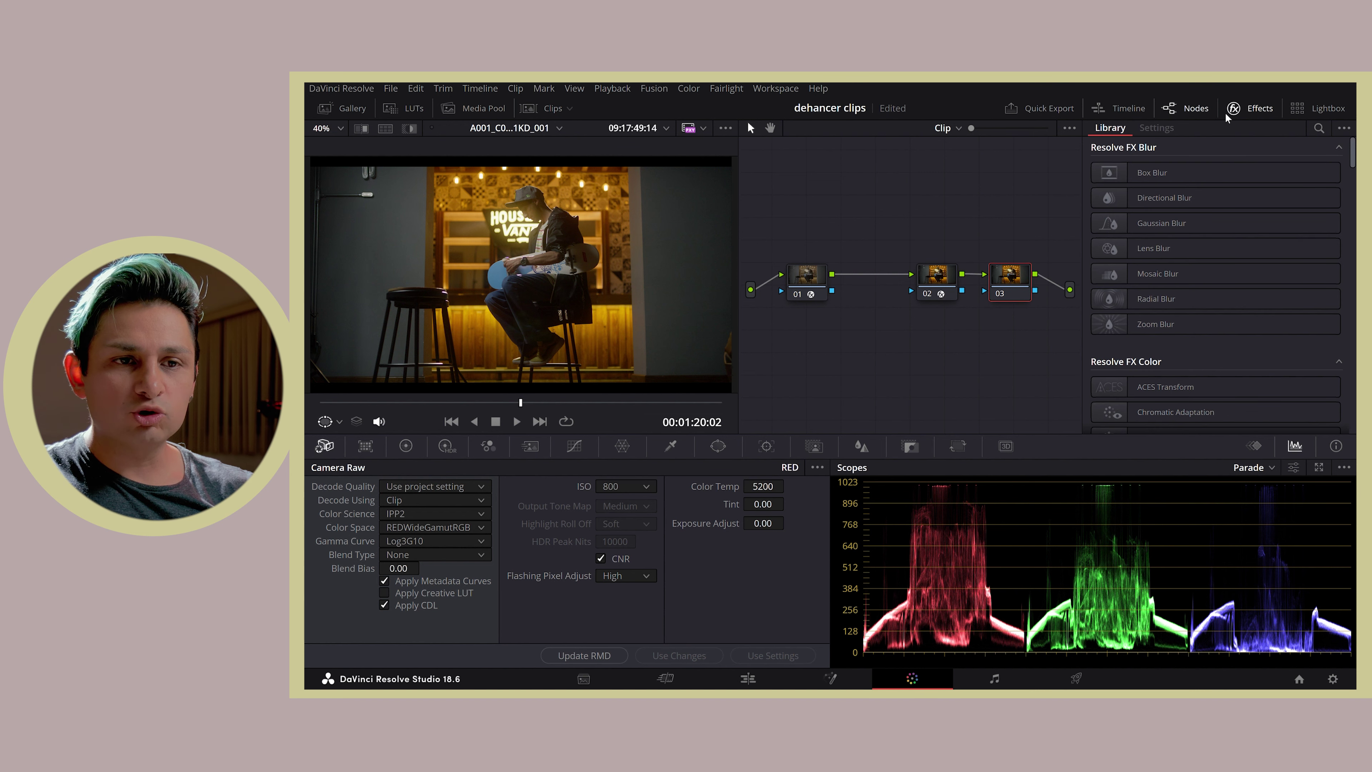
{"action": "left_click", "coordinate": [1242, 112]}
{"action": "left_click", "coordinate": [1241, 112]}
{"action": "left_click_drag", "start_coordinate": [1349, 169], "coordinate": [1346, 436]}
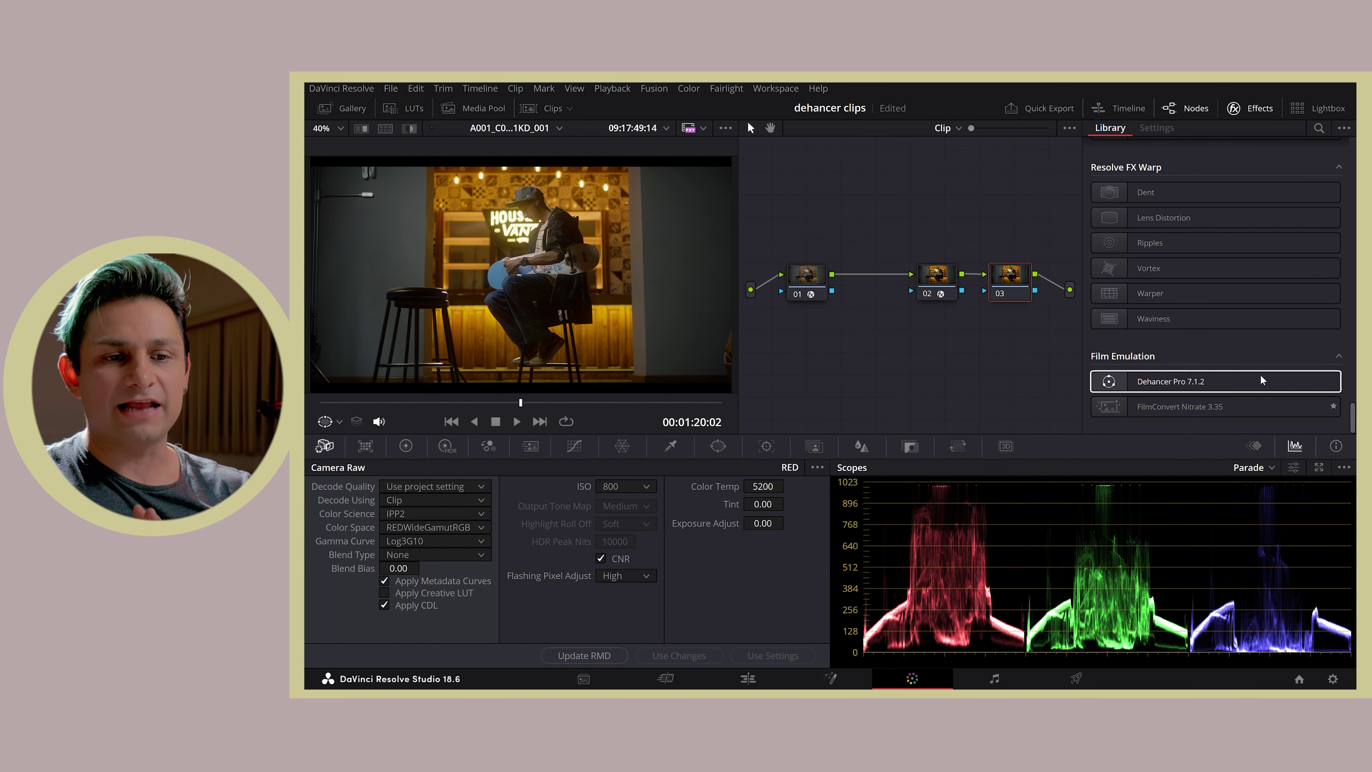
{"action": "left_click", "coordinate": [1170, 388]}
{"action": "left_click_drag", "start_coordinate": [1092, 298], "coordinate": [1016, 286]}
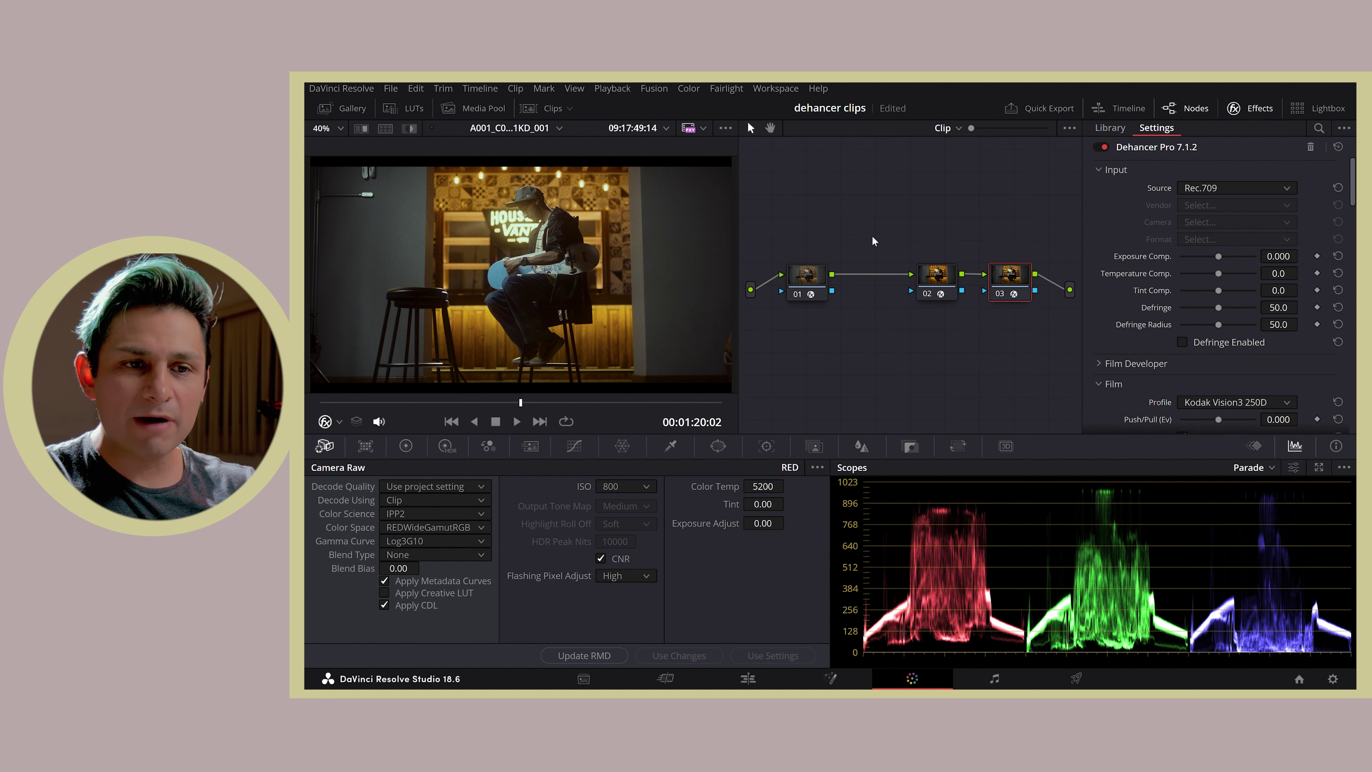
- Save the project and compare node 02 with node 03's Dehancer settings
{"action": "key", "text": "ctrl+s"}
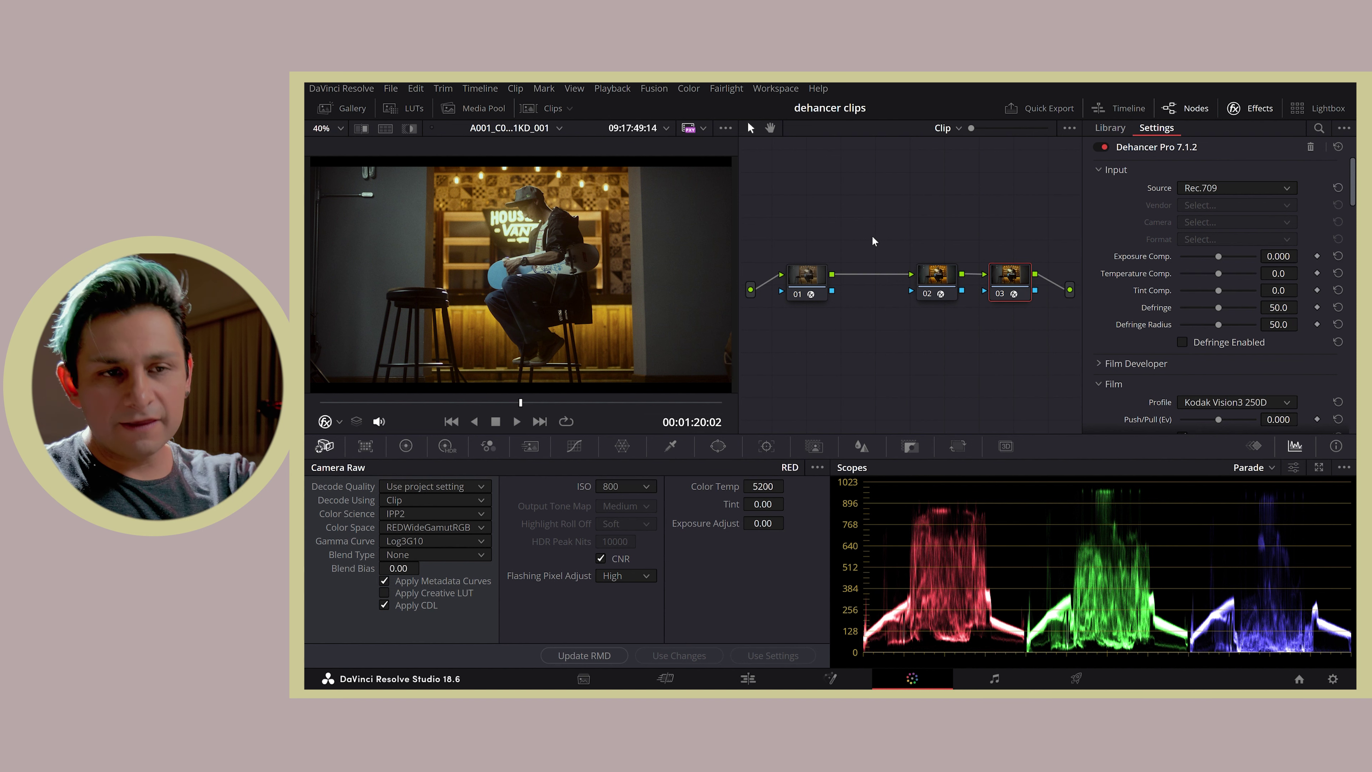
{"action": "left_click", "coordinate": [938, 278]}
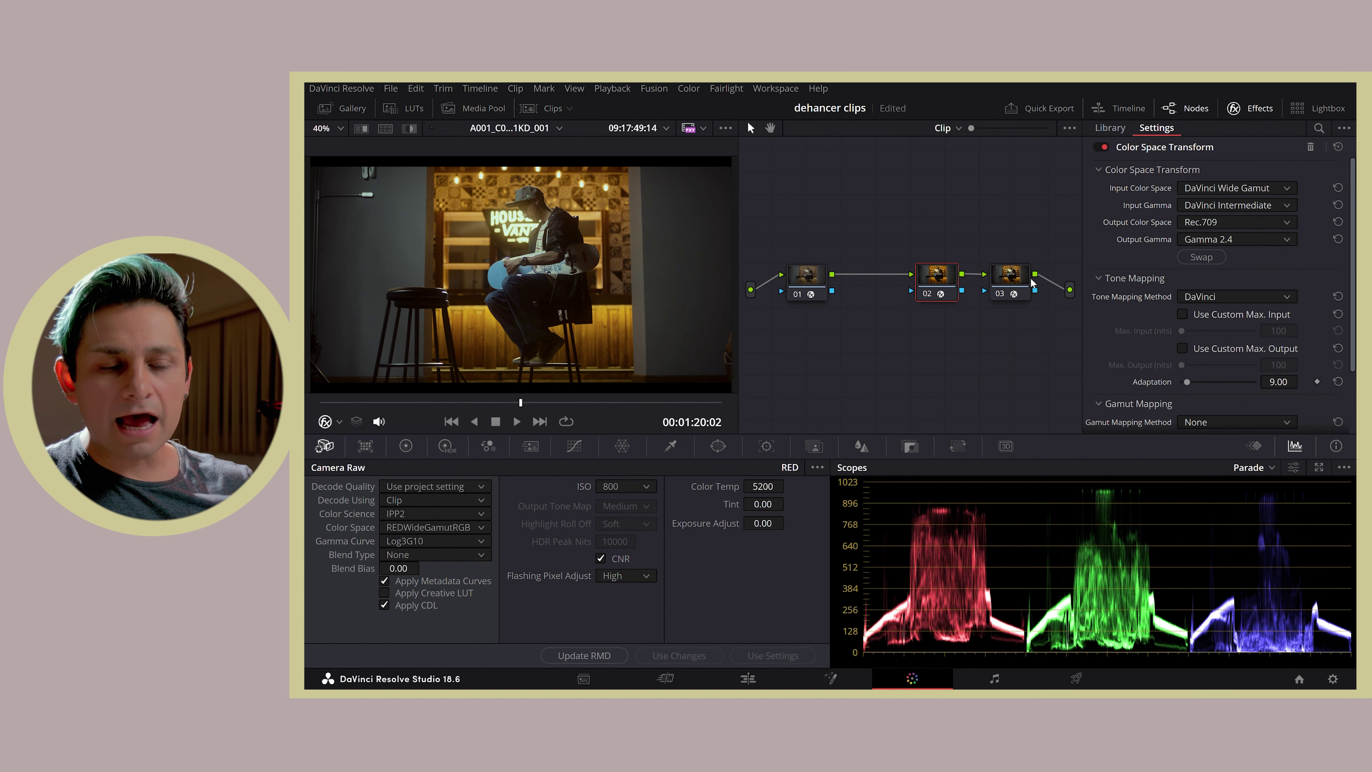
{"action": "left_click", "coordinate": [1012, 282]}
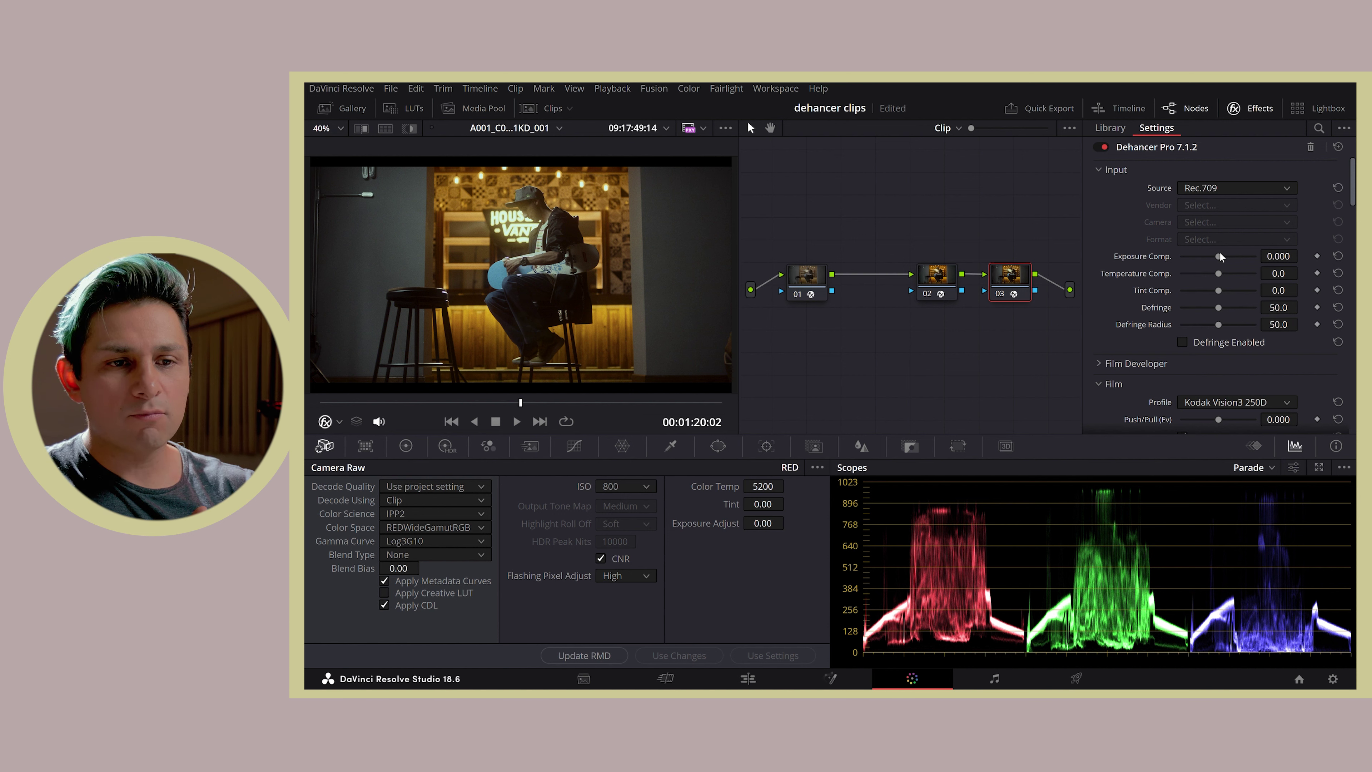
- Trial an input exposure compensation, then reset exposure, temperature, tint and both defringe values
{"action": "mouse_move", "coordinate": [1222, 261]}
{"action": "left_mouse_down"}
{"action": "mouse_move", "coordinate": [1208, 264]}
{"action": "mouse_move", "coordinate": [1241, 267]}
{"action": "mouse_move", "coordinate": [1217, 275]}
{"action": "mouse_move", "coordinate": [1241, 274]}
{"action": "mouse_move", "coordinate": [1235, 325]}
{"action": "left_mouse_up"}
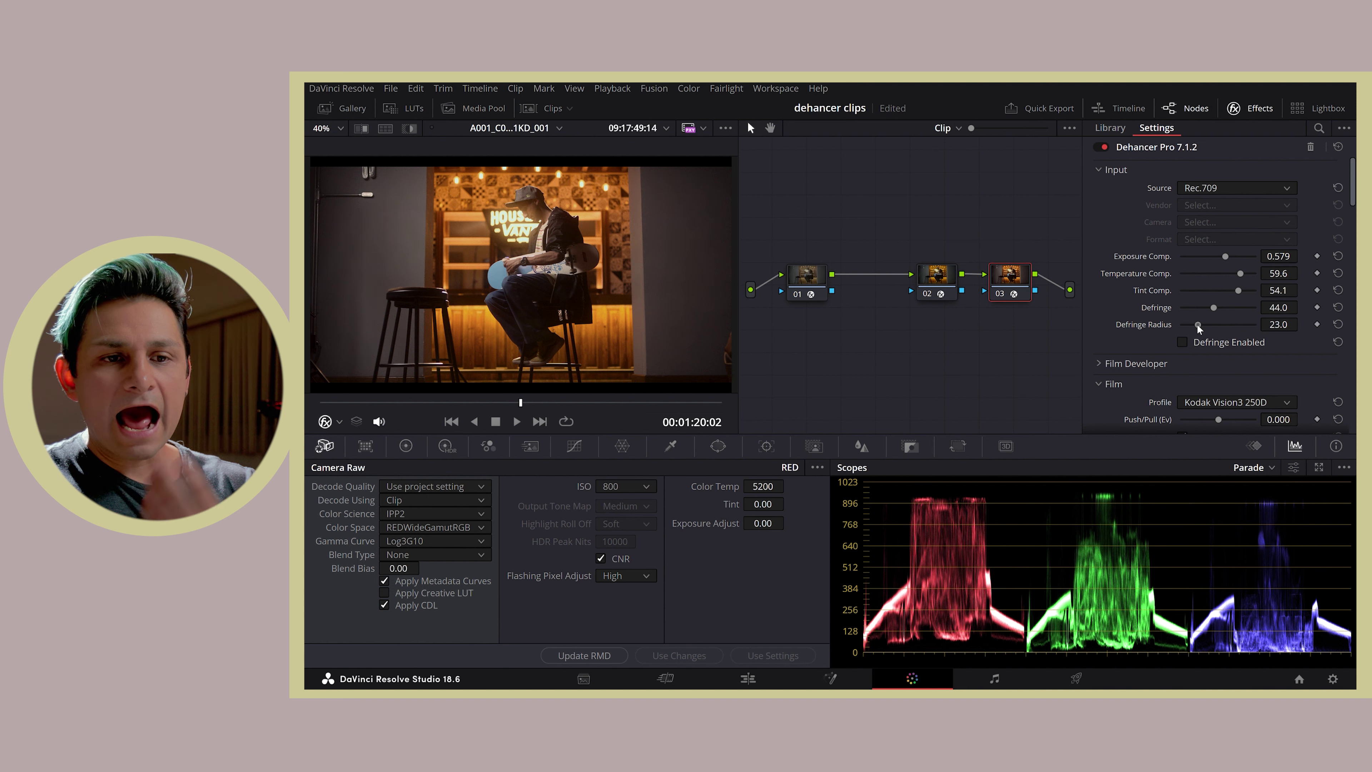
{"action": "left_click", "coordinate": [1339, 256]}
{"action": "left_click", "coordinate": [1339, 273]}
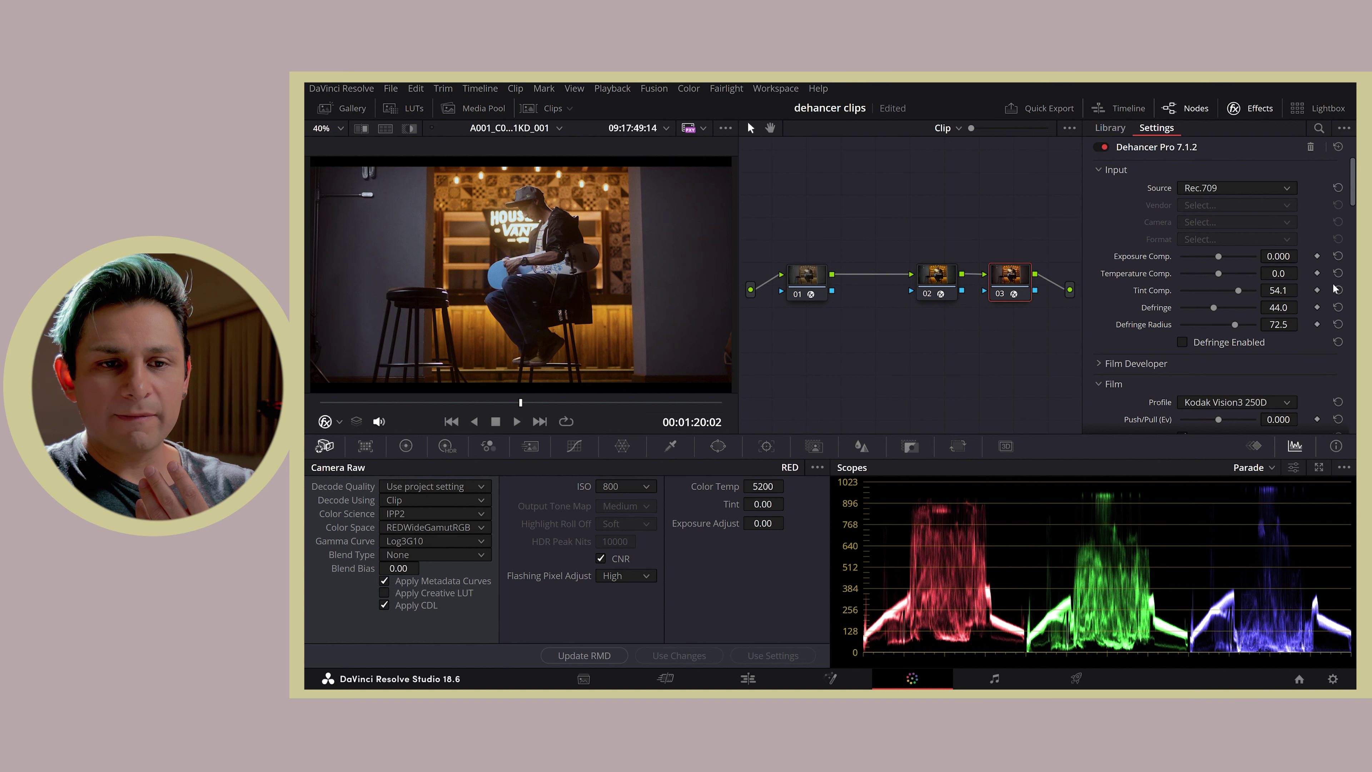
{"action": "left_click", "coordinate": [1339, 290]}
{"action": "left_click", "coordinate": [1338, 307]}
{"action": "left_click", "coordinate": [1339, 324]}
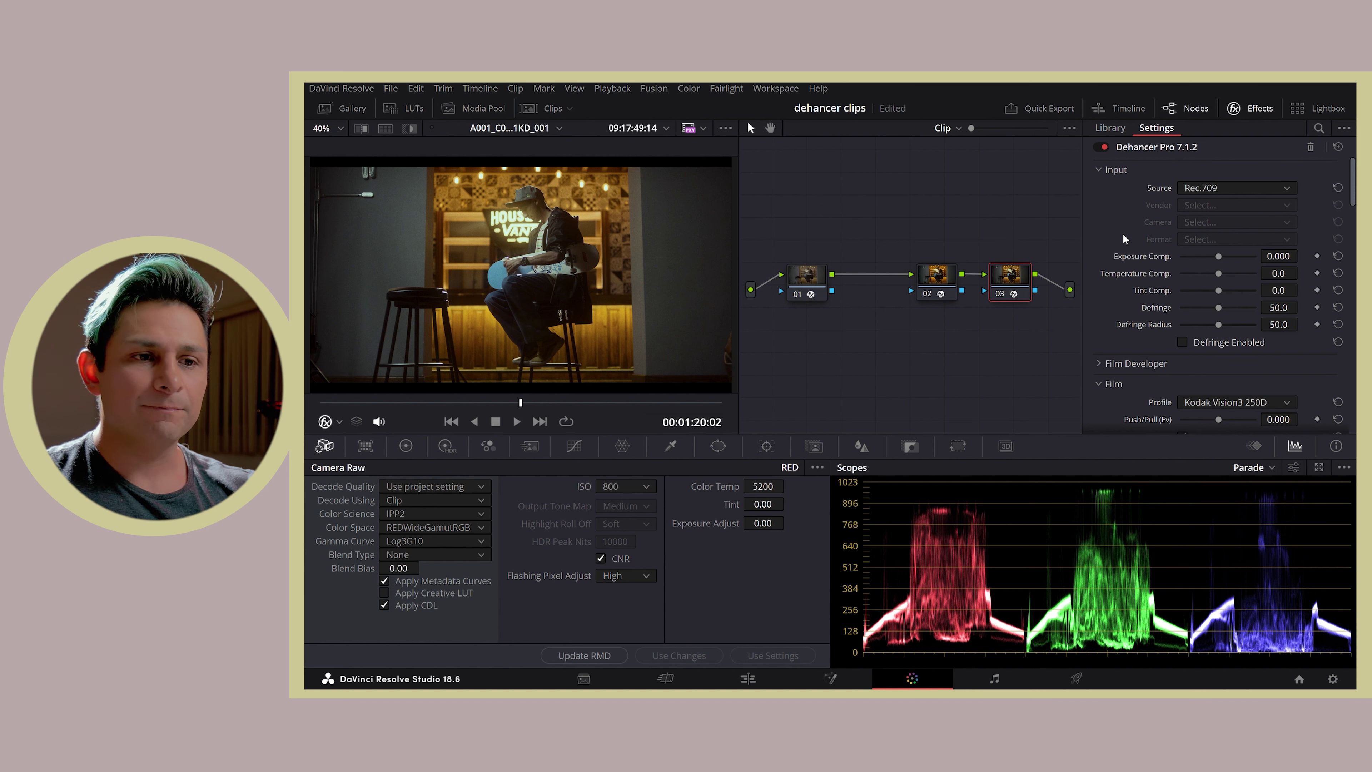
- Open Dehancer's Film Developer section and trial contrast boost, gamma correction and colour separation values
{"action": "left_click", "coordinate": [1125, 169]}
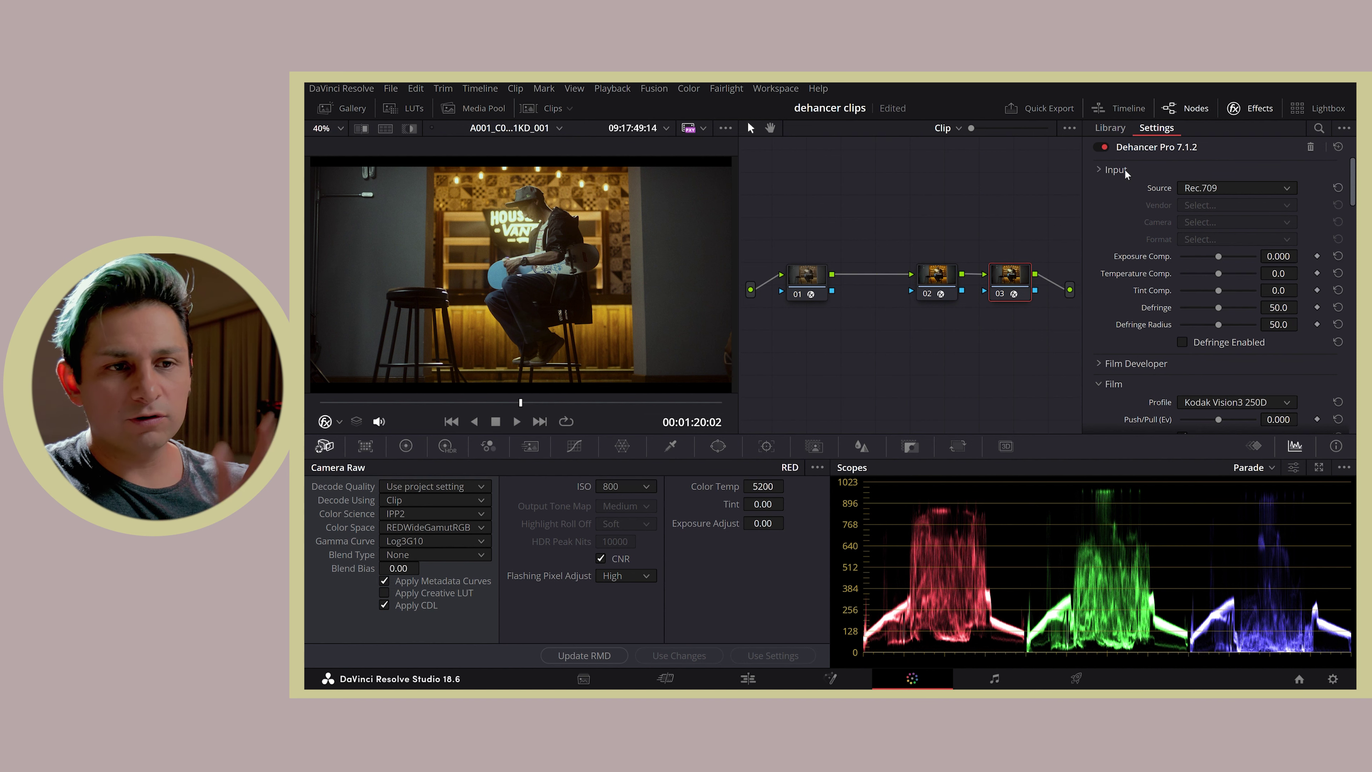
{"action": "left_click", "coordinate": [1107, 189]}
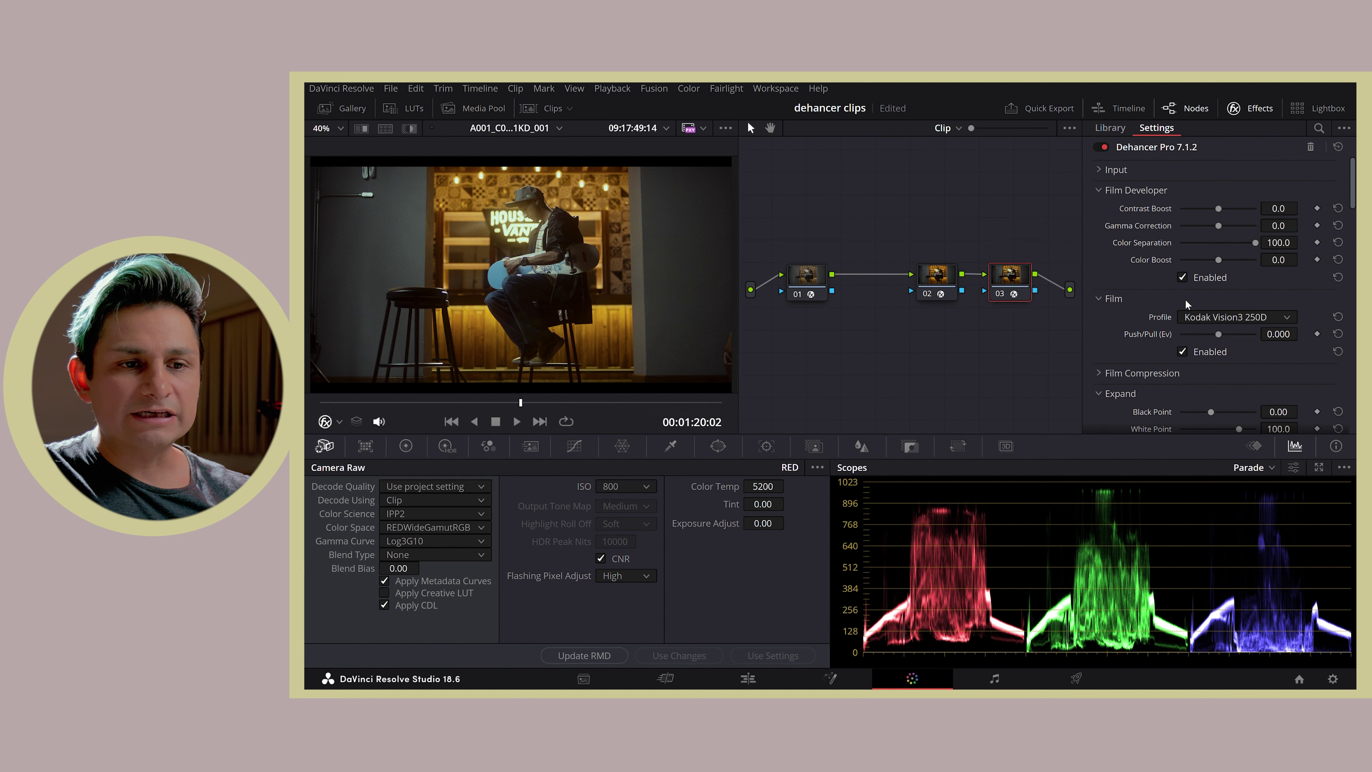
{"action": "left_click", "coordinate": [1183, 278]}
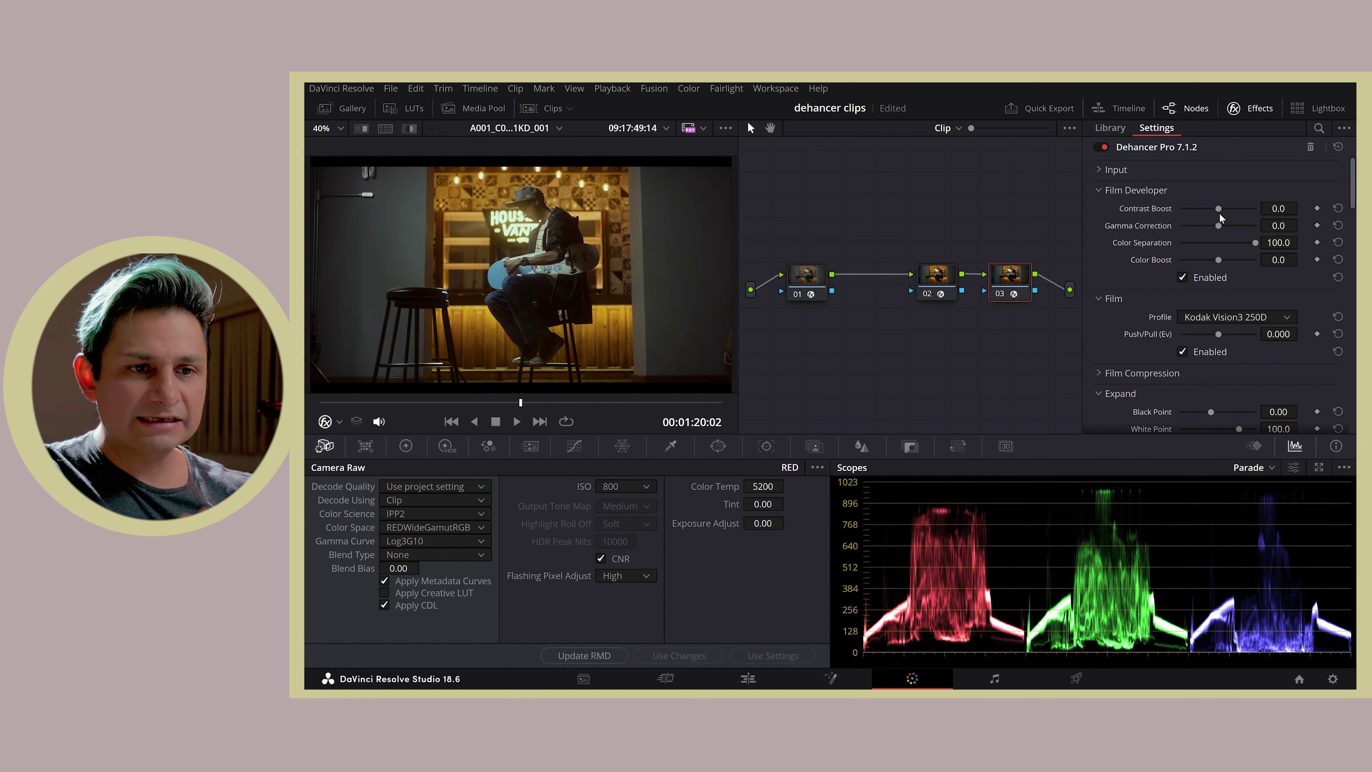
{"action": "left_click_drag", "start_coordinate": [1219, 209], "coordinate": [1227, 219]}
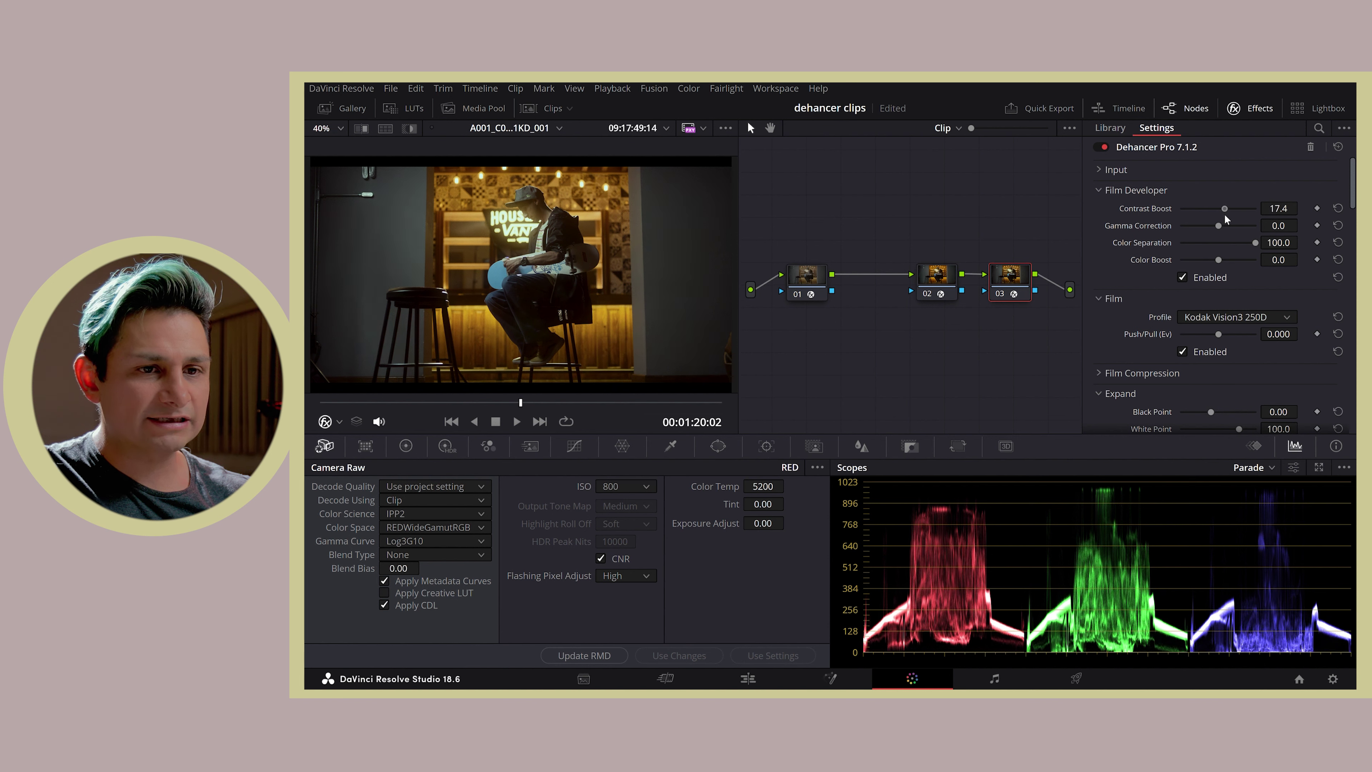
{"action": "left_click_drag", "start_coordinate": [1219, 225], "coordinate": [1227, 235]}
{"action": "key", "text": "ctrl+z"}
{"action": "key", "text": "ctrl+z"}
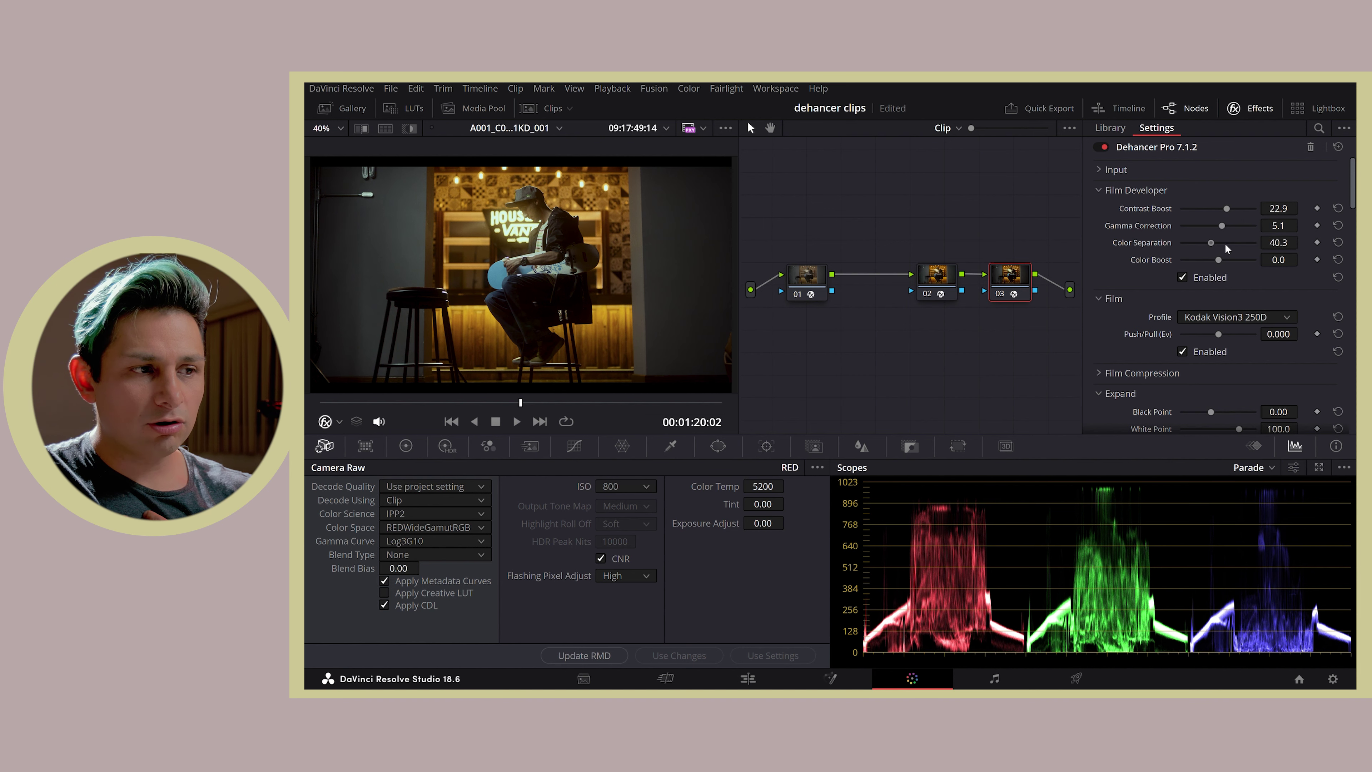
{"action": "key", "text": "ctrl+shift+z"}
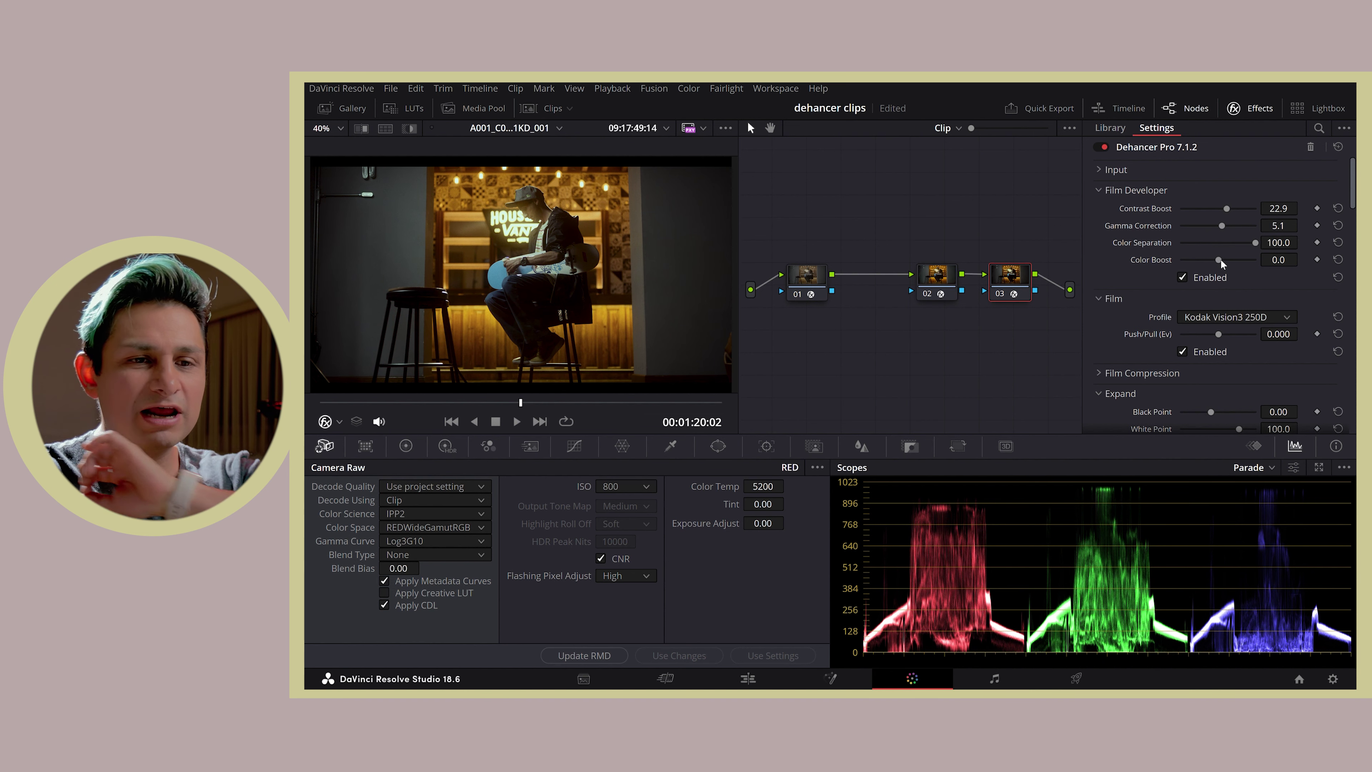
- Max out colour boost, then reset contrast, gamma and colour boost and collapse Film Developer
{"action": "left_click", "coordinate": [1338, 260]}
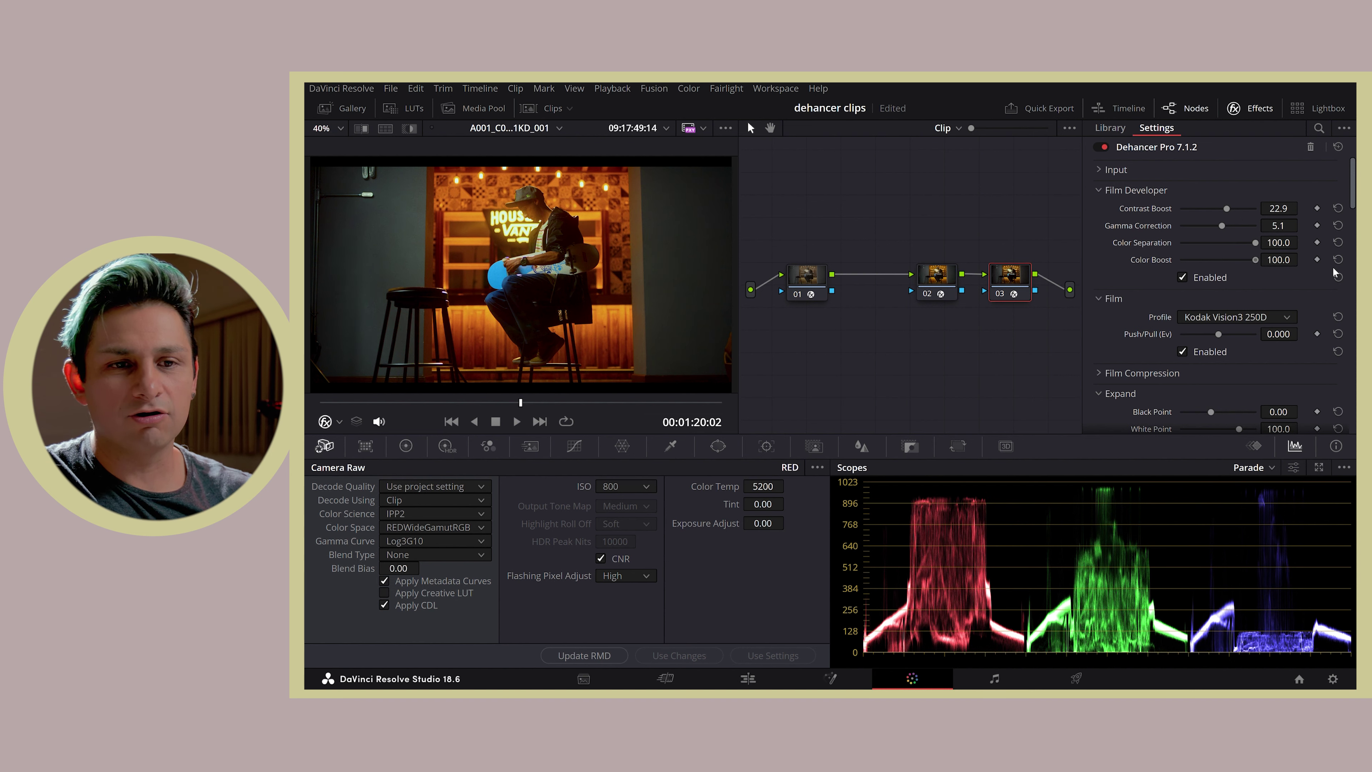
{"action": "left_click", "coordinate": [1339, 210]}
{"action": "left_click", "coordinate": [1338, 225]}
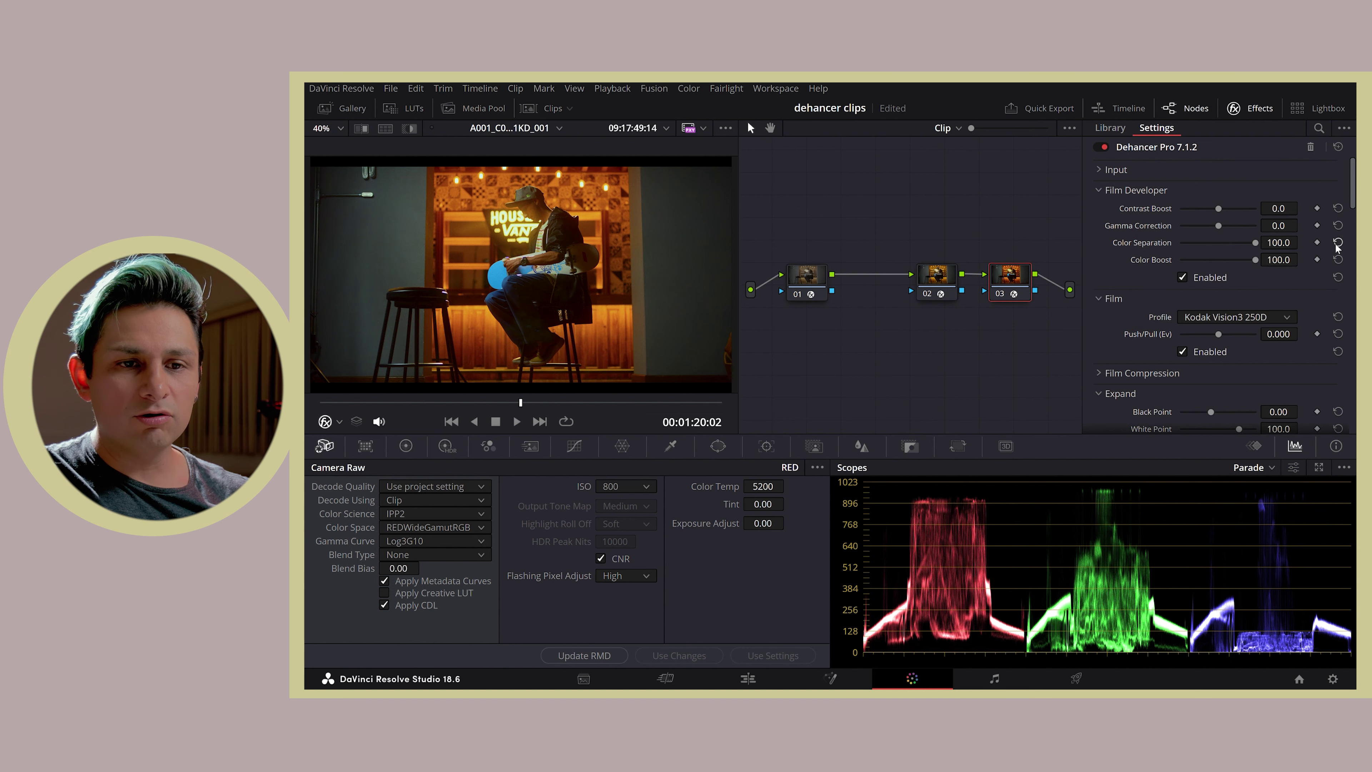
{"action": "left_click", "coordinate": [1338, 260]}
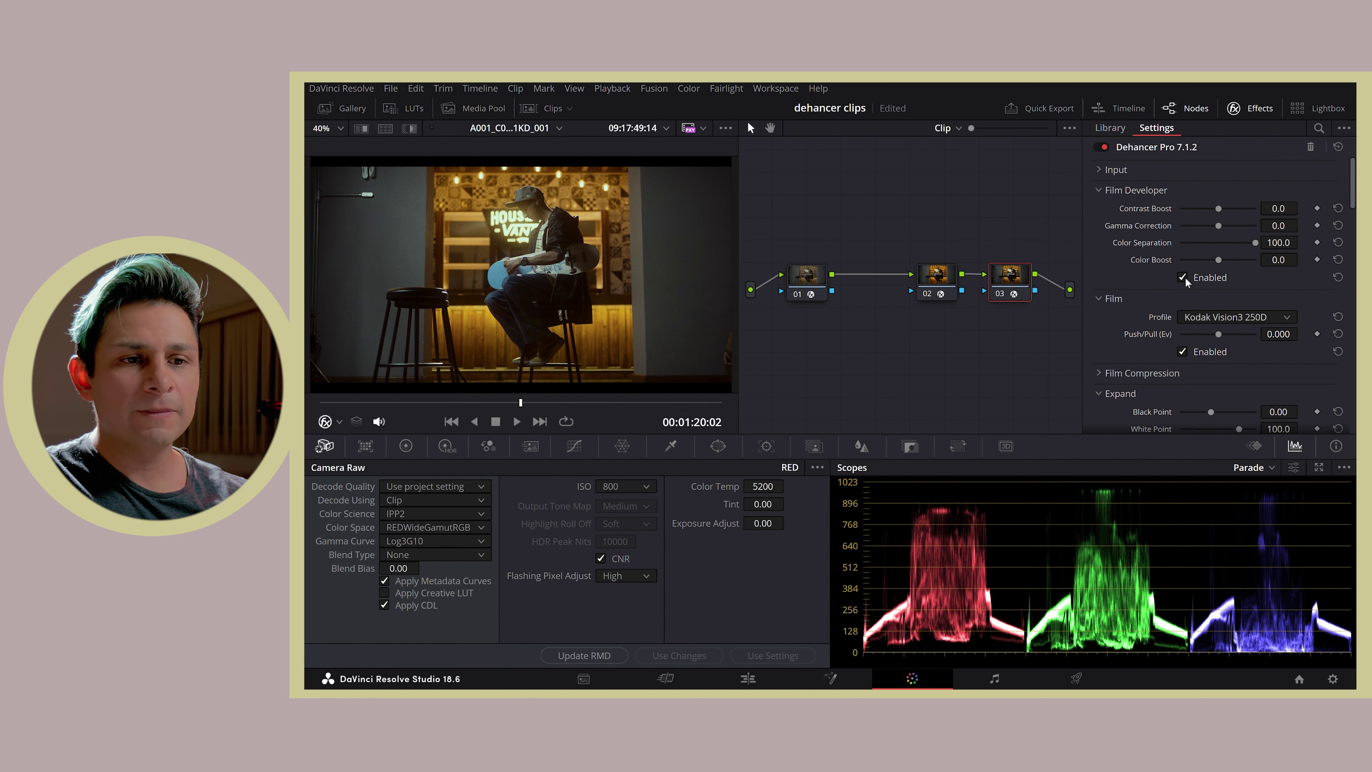
{"action": "left_click", "coordinate": [1118, 189]}
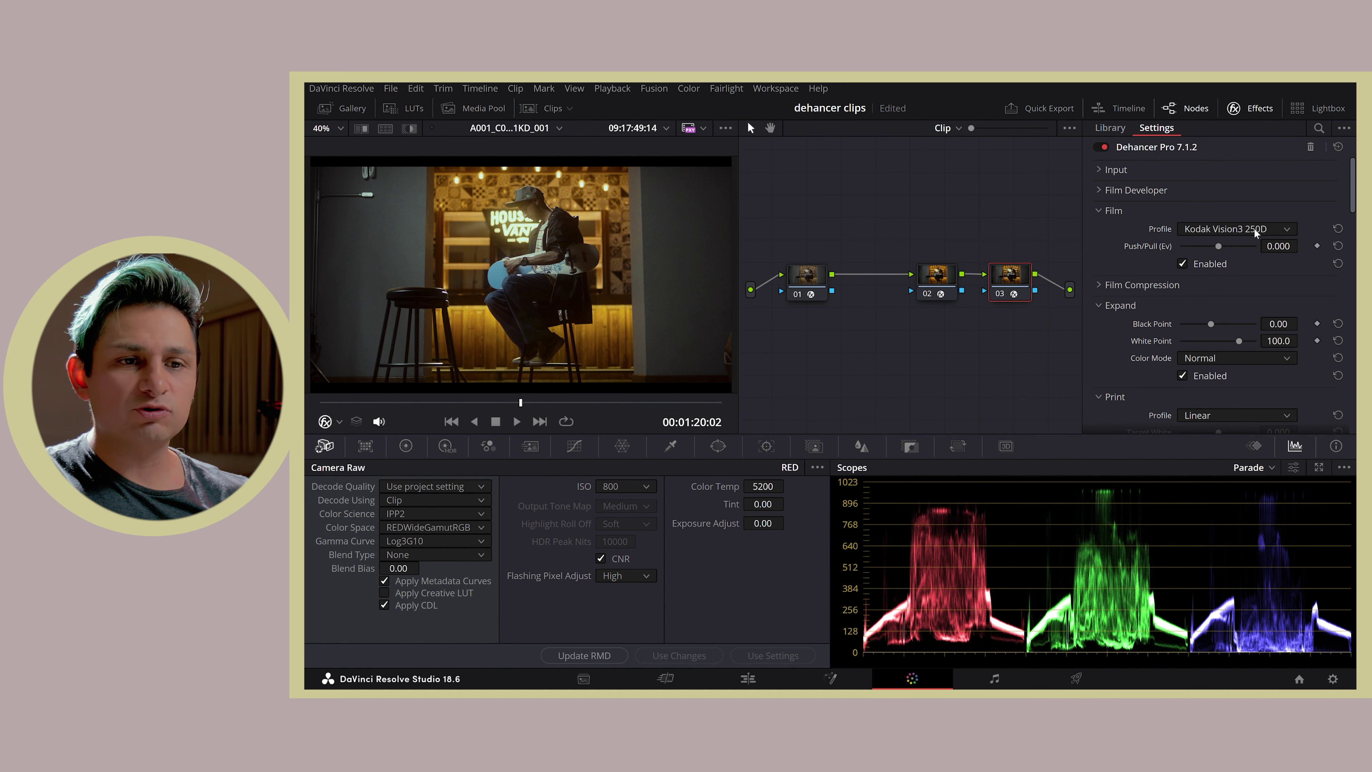
- Browse the Film Profile stocks and settle on Kodak Vision3 250D
{"action": "scroll", "coordinate": [1260, 235], "scroll_direction": "up", "scroll_amount": 1}
{"action": "scroll", "coordinate": [1275, 238], "scroll_direction": "up", "scroll_amount": 1}
{"action": "scroll", "coordinate": [1275, 238], "scroll_direction": "up", "scroll_amount": 1}
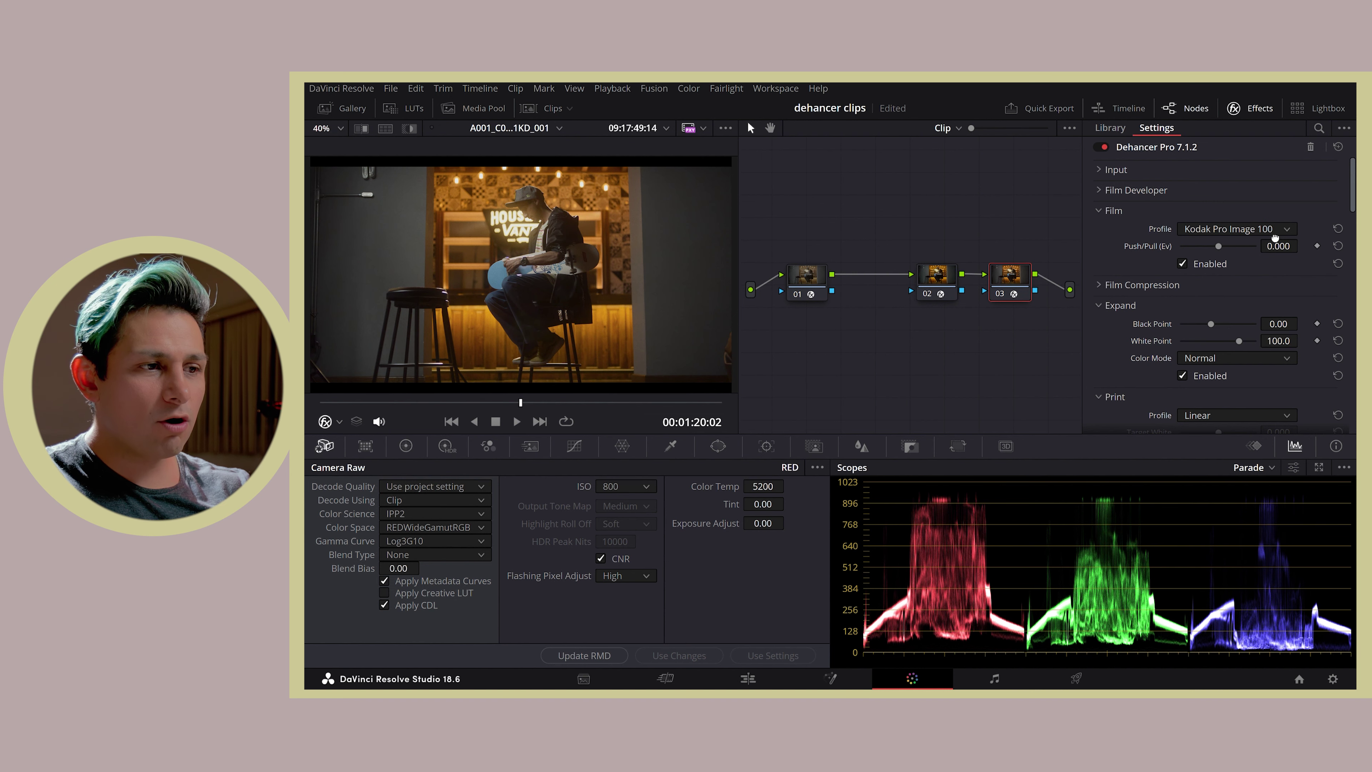
{"action": "scroll", "coordinate": [1275, 238], "scroll_direction": "up", "scroll_amount": 1}
{"action": "scroll", "coordinate": [1276, 238], "scroll_direction": "up", "scroll_amount": 1}
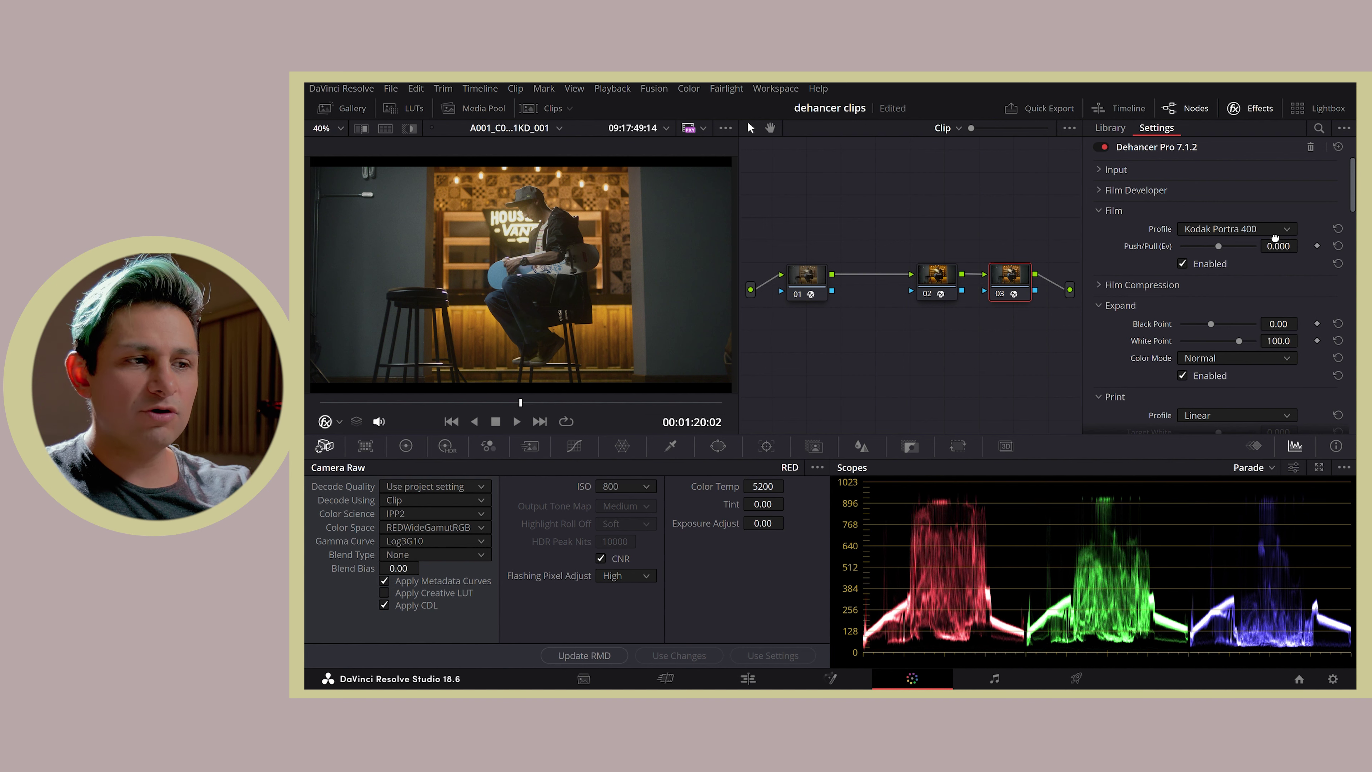
{"action": "scroll", "coordinate": [1275, 238], "scroll_direction": "up", "scroll_amount": 1}
{"action": "scroll", "coordinate": [1276, 238], "scroll_direction": "up", "scroll_amount": 1}
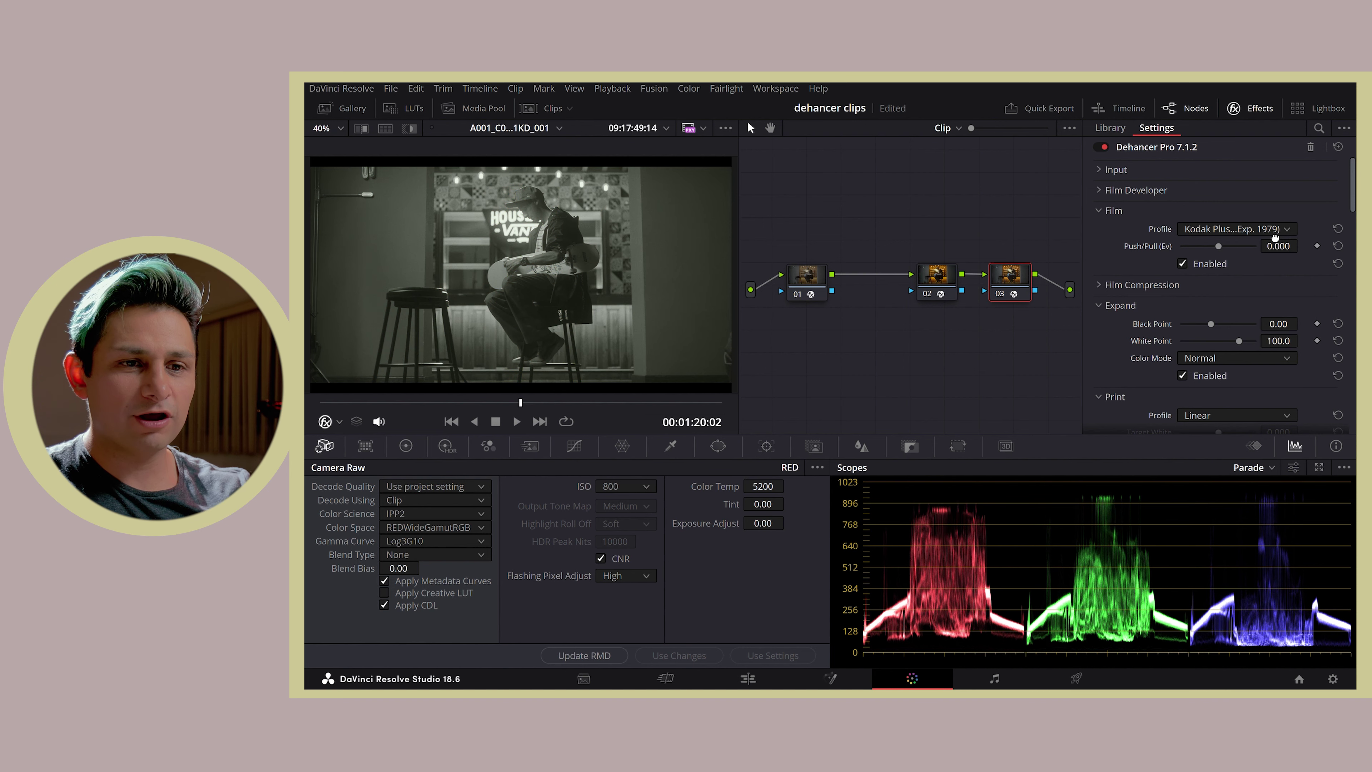
{"action": "scroll", "coordinate": [1275, 238], "scroll_direction": "up", "scroll_amount": 1}
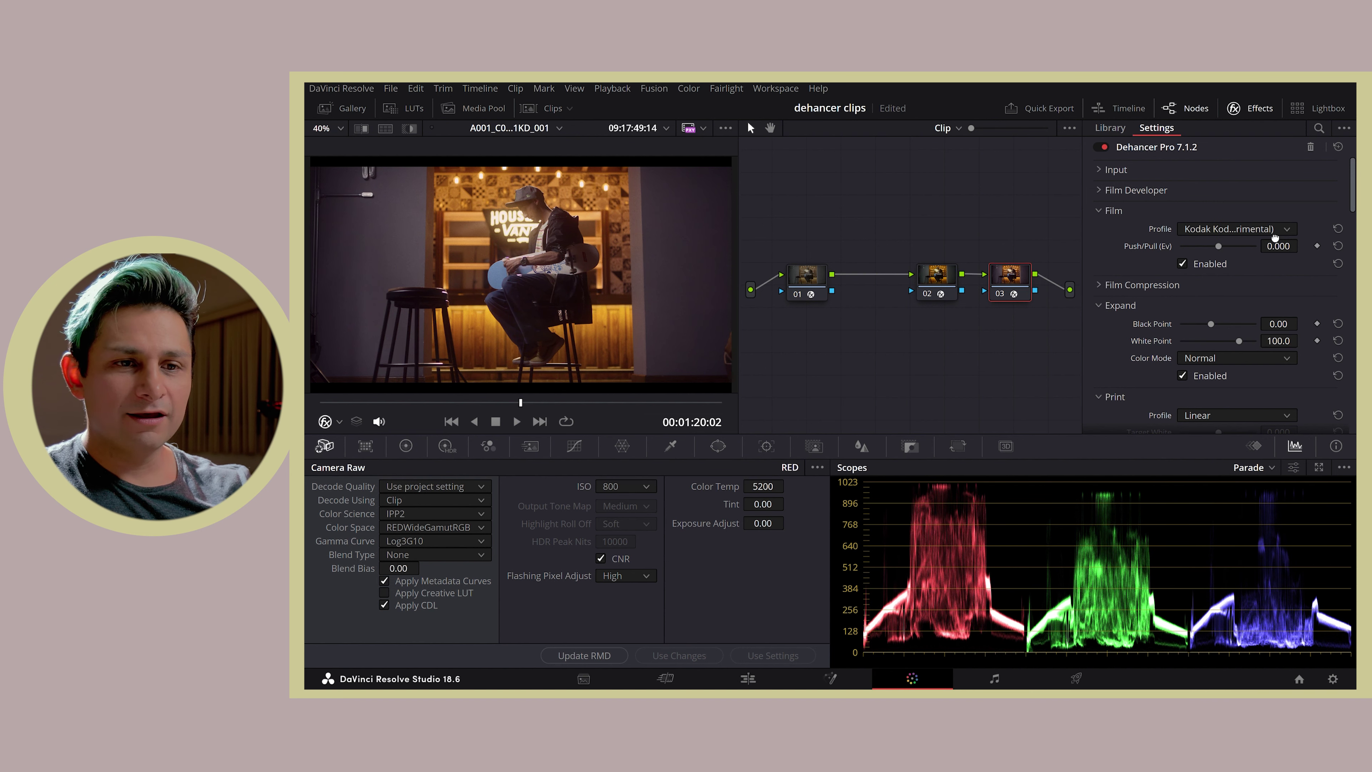
{"action": "scroll", "coordinate": [1275, 238], "scroll_direction": "up", "scroll_amount": 1}
{"action": "scroll", "coordinate": [1275, 238], "scroll_direction": "up", "scroll_amount": 1}
{"action": "scroll", "coordinate": [1275, 238], "scroll_direction": "up", "scroll_amount": 1}
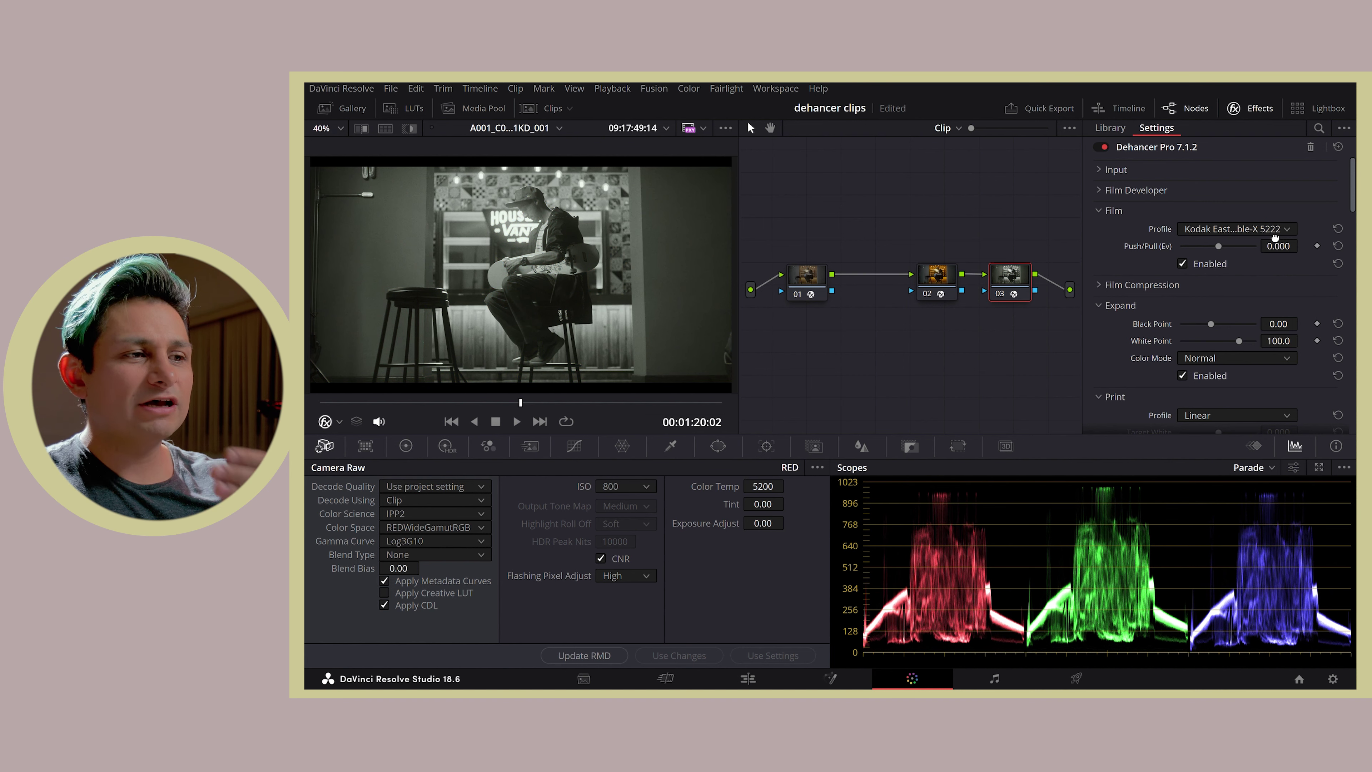
{"action": "scroll", "coordinate": [1275, 238], "scroll_direction": "up", "scroll_amount": 1}
{"action": "scroll", "coordinate": [1275, 238], "scroll_direction": "up", "scroll_amount": 1}
{"action": "scroll", "coordinate": [1275, 238], "scroll_direction": "up", "scroll_amount": 1}
{"action": "scroll", "coordinate": [1275, 238], "scroll_direction": "up", "scroll_amount": 1}
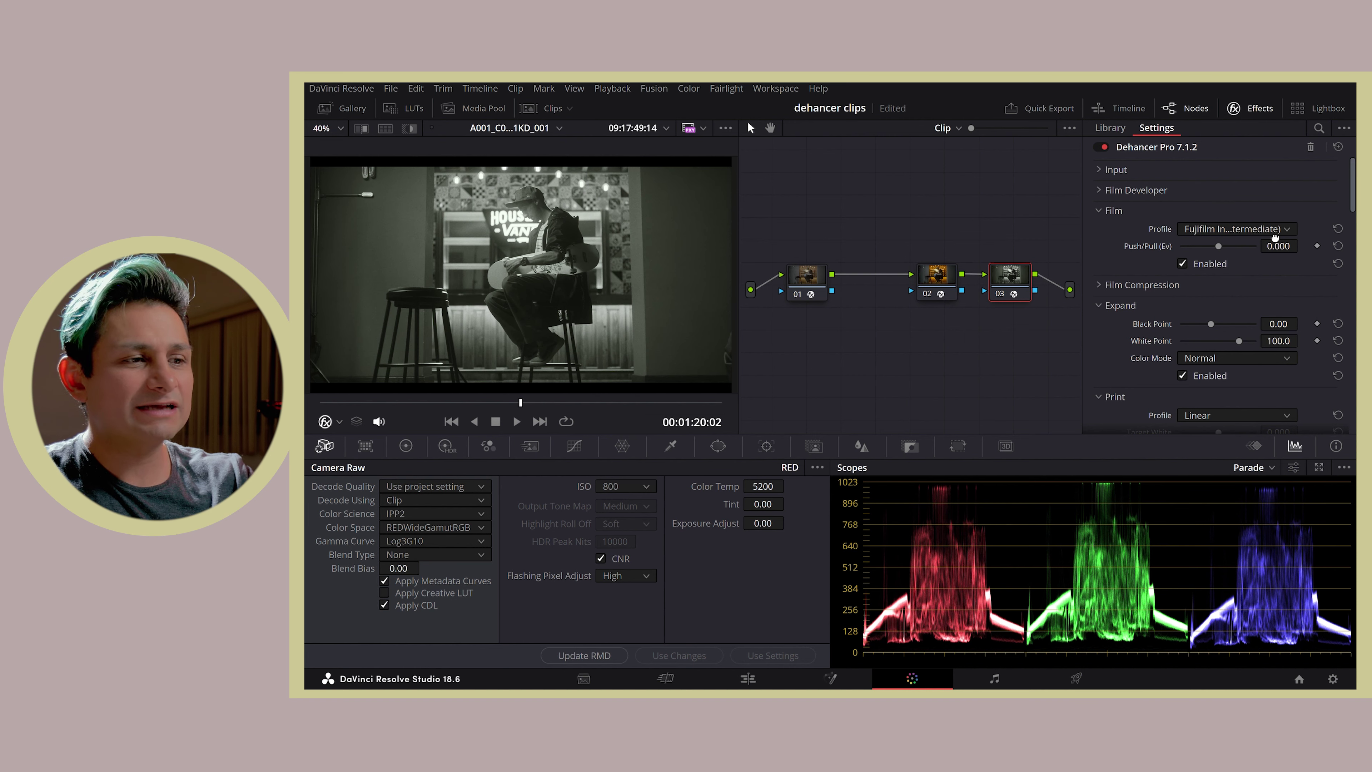
{"action": "scroll", "coordinate": [1275, 238], "scroll_direction": "up", "scroll_amount": 1}
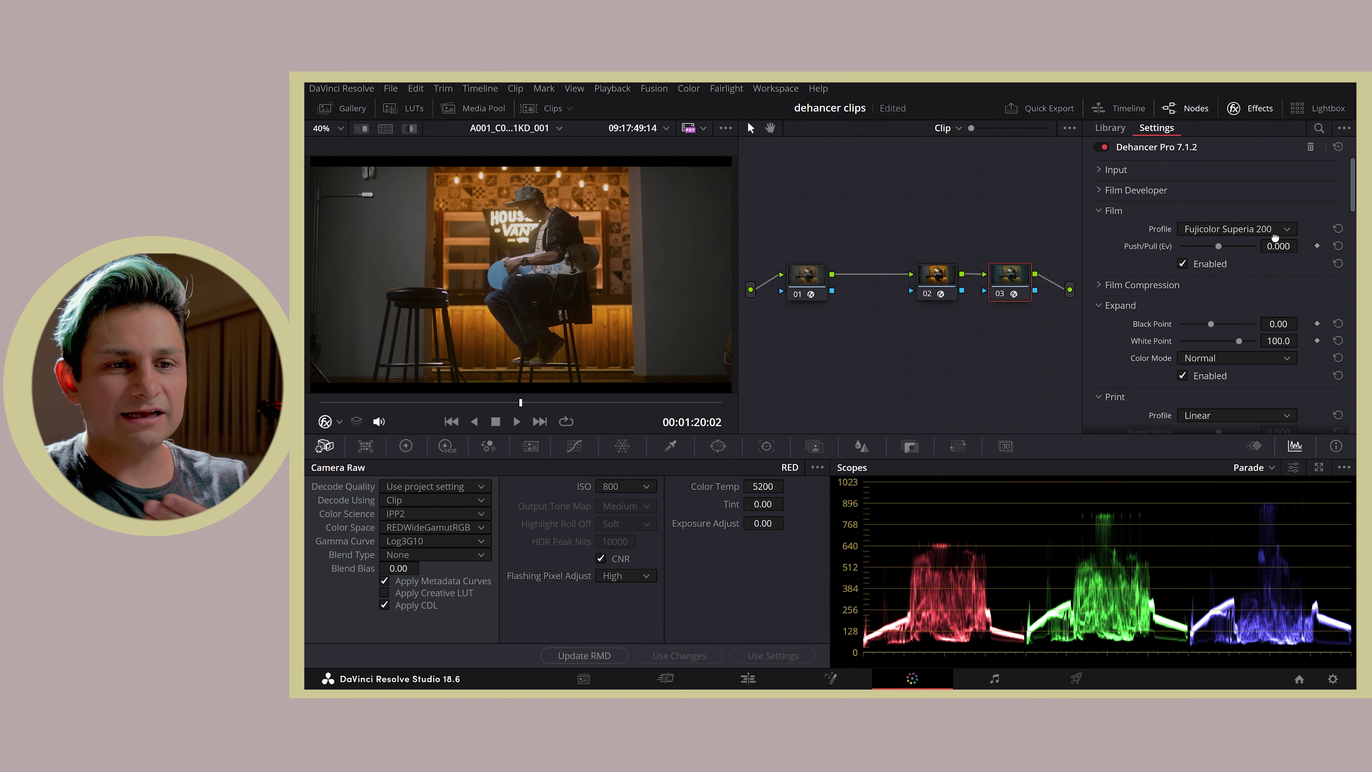
{"action": "scroll", "coordinate": [1275, 238], "scroll_direction": "up", "scroll_amount": 1}
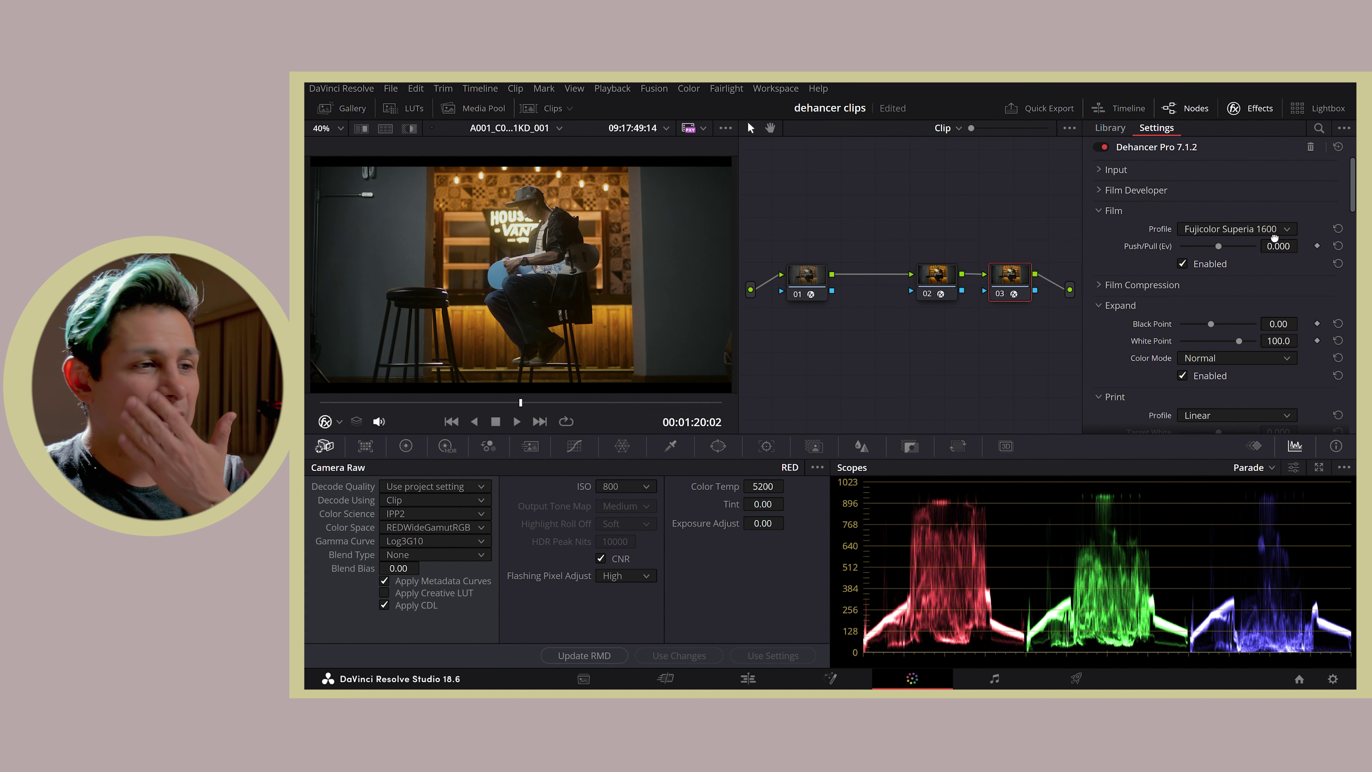
{"action": "scroll", "coordinate": [1275, 238], "scroll_direction": "up", "scroll_amount": 1}
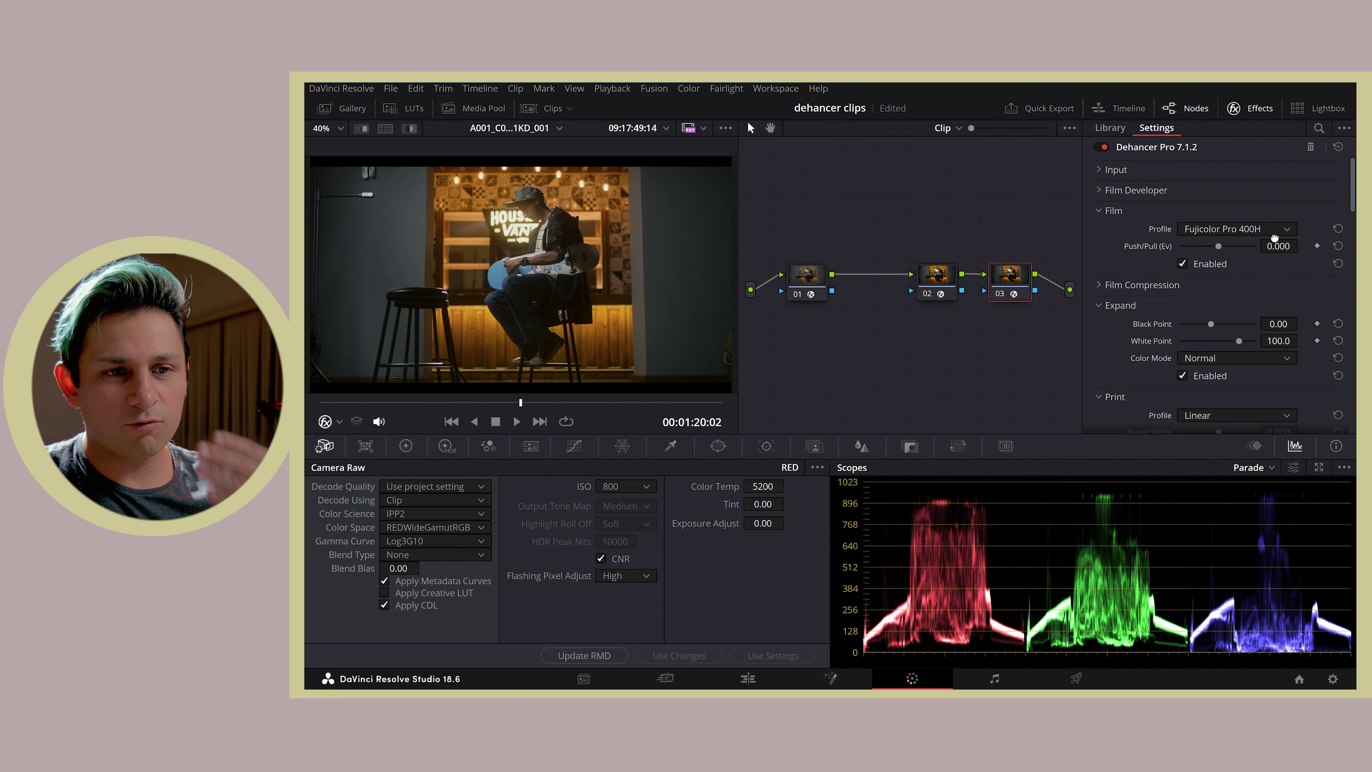
{"action": "scroll", "coordinate": [1275, 238], "scroll_direction": "up", "scroll_amount": 1}
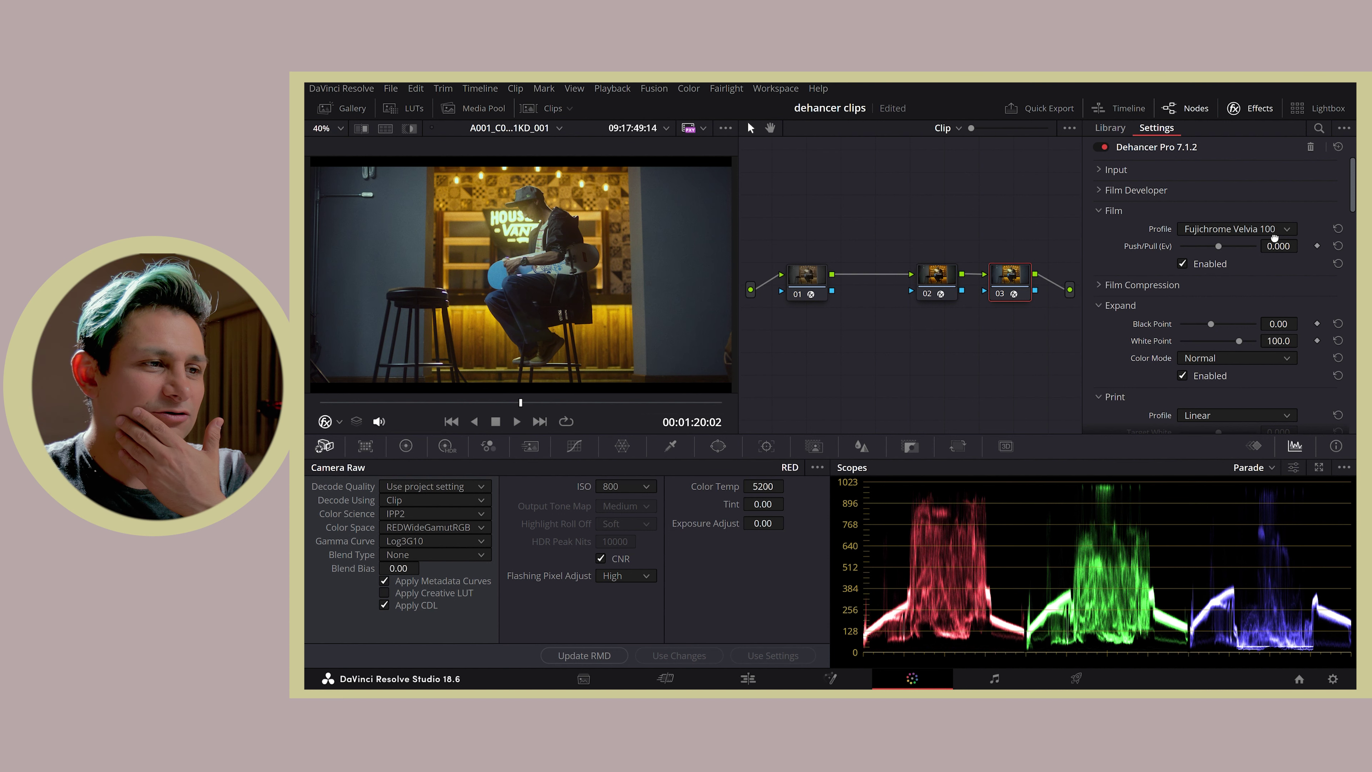
{"action": "scroll", "coordinate": [1275, 238], "scroll_direction": "up", "scroll_amount": 1}
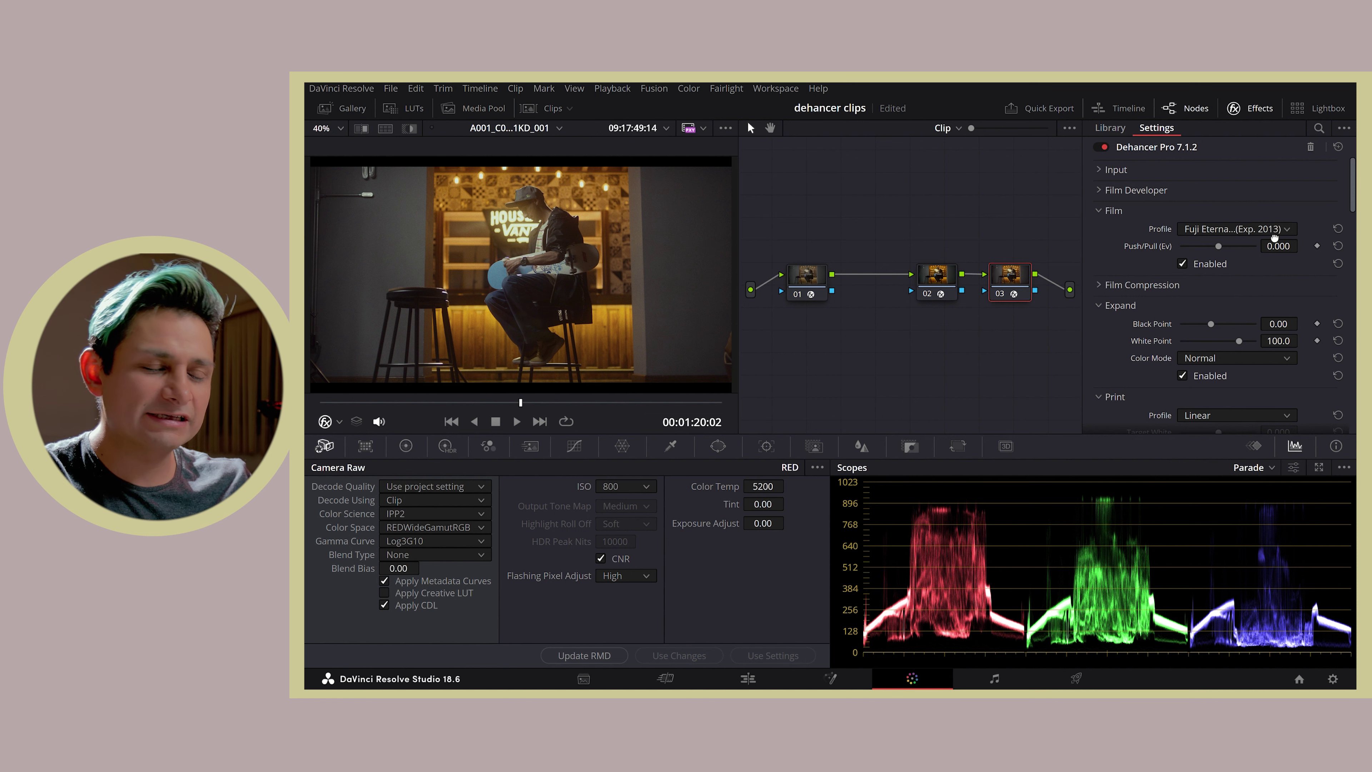
{"action": "scroll", "coordinate": [1274, 237], "scroll_direction": "up", "scroll_amount": 3}
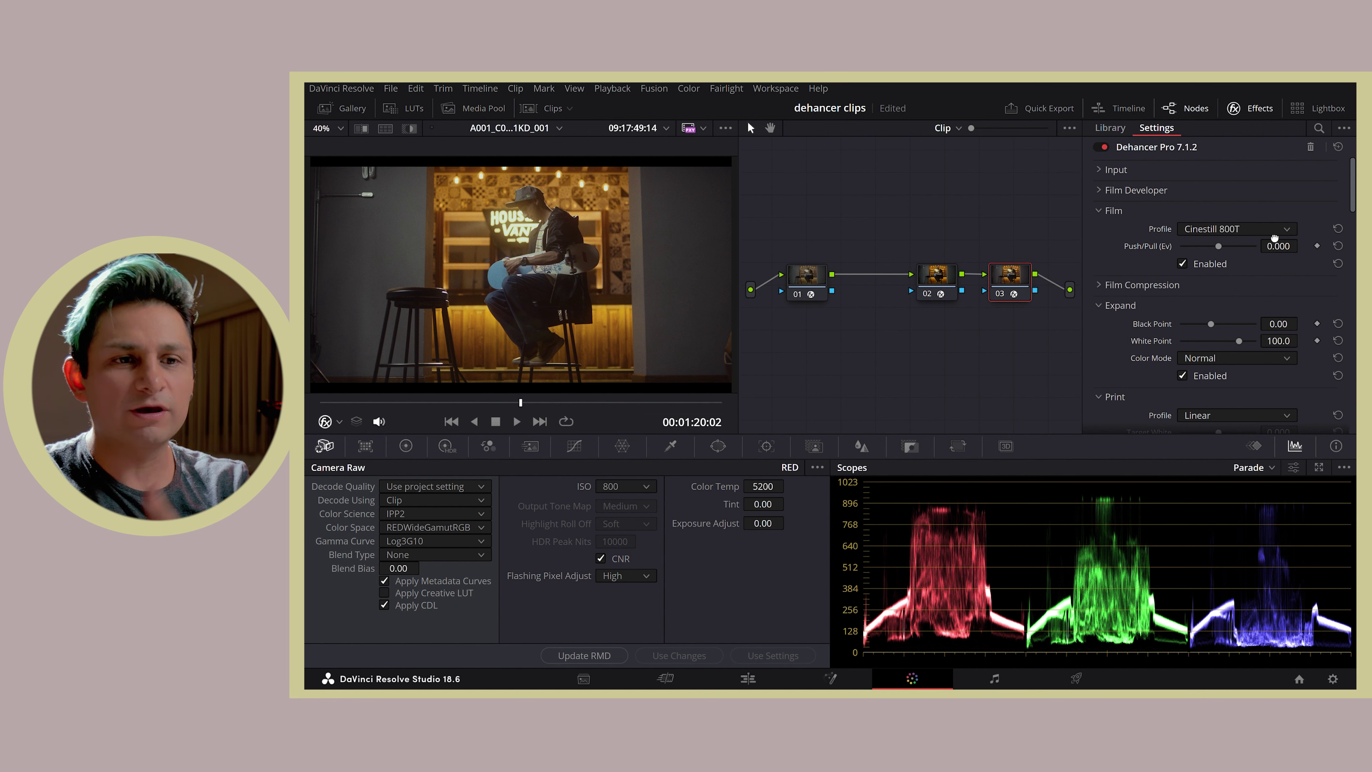
{"action": "scroll", "coordinate": [1274, 238], "scroll_direction": "up", "scroll_amount": 1}
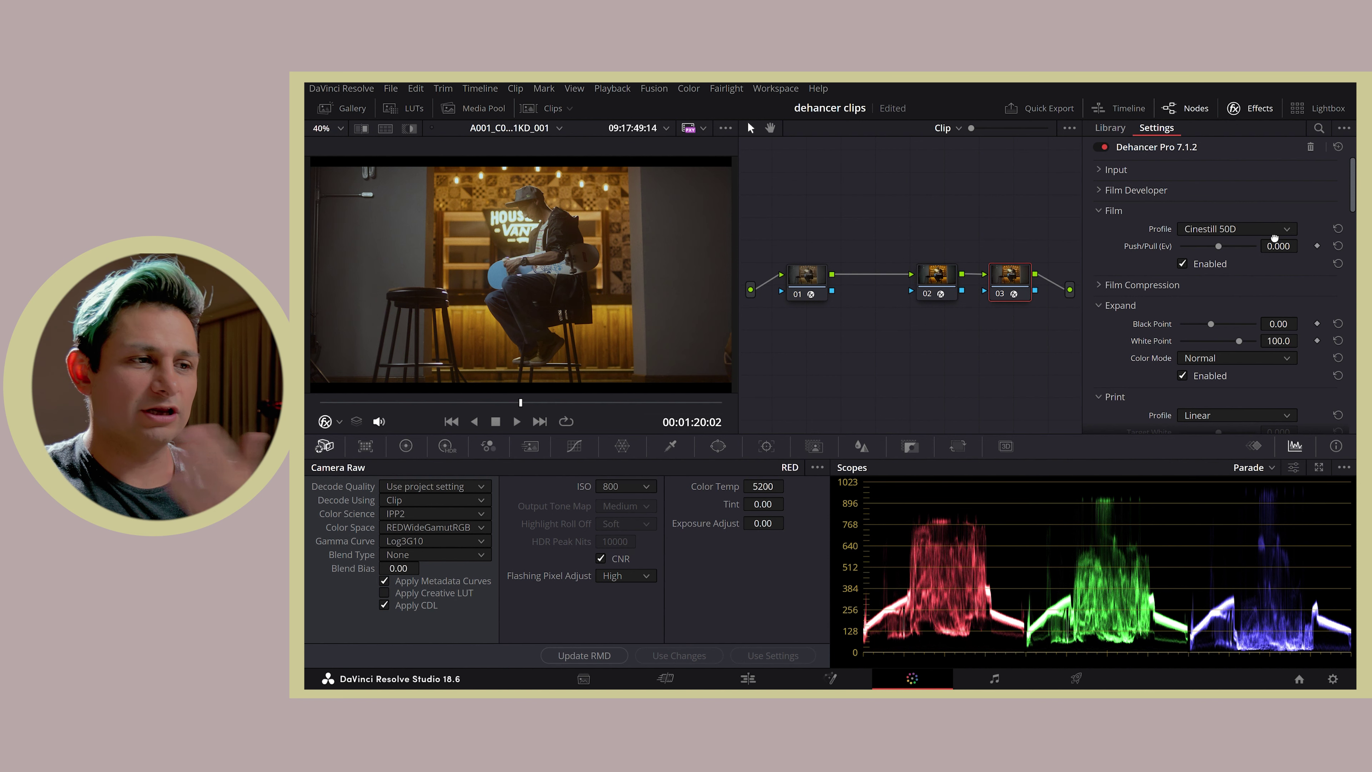
{"action": "scroll", "coordinate": [1274, 238], "scroll_direction": "up", "scroll_amount": 3}
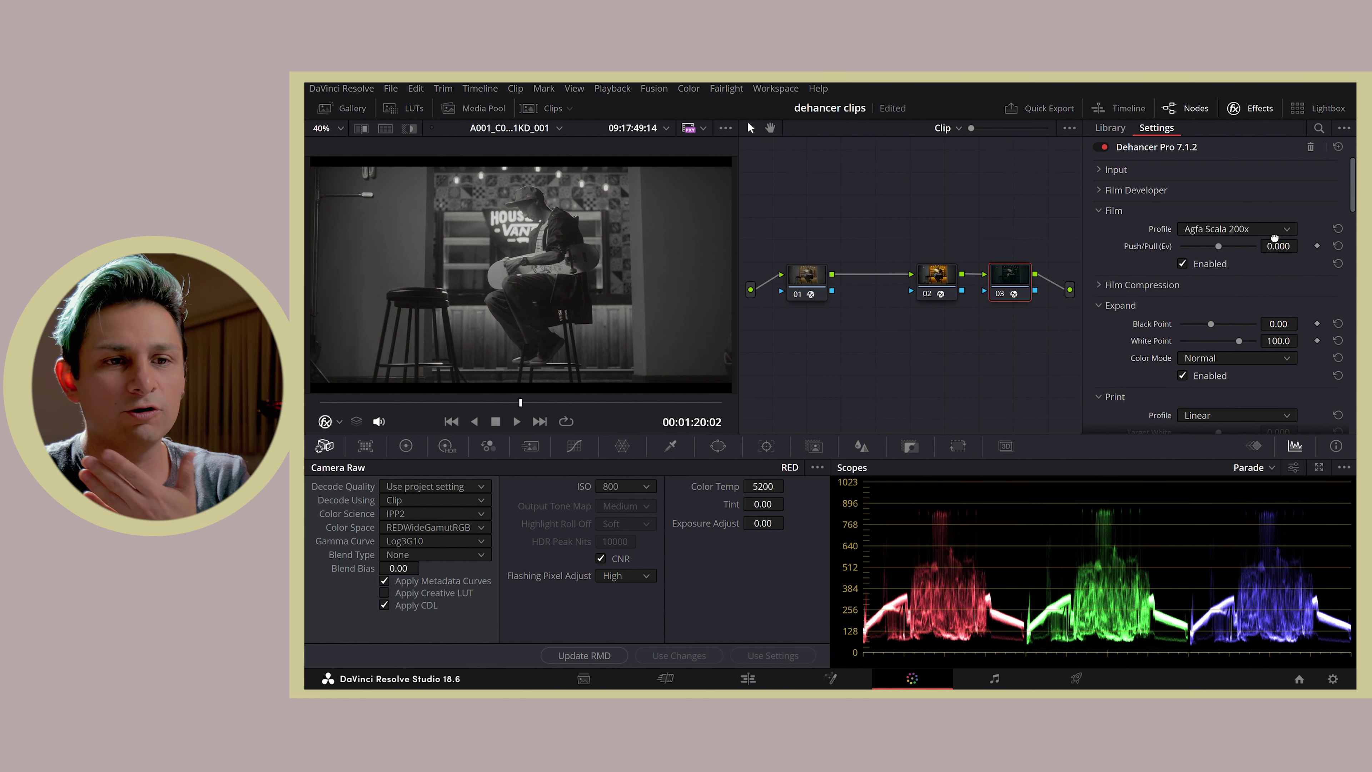
{"action": "scroll", "coordinate": [1274, 238], "scroll_direction": "up", "scroll_amount": 1}
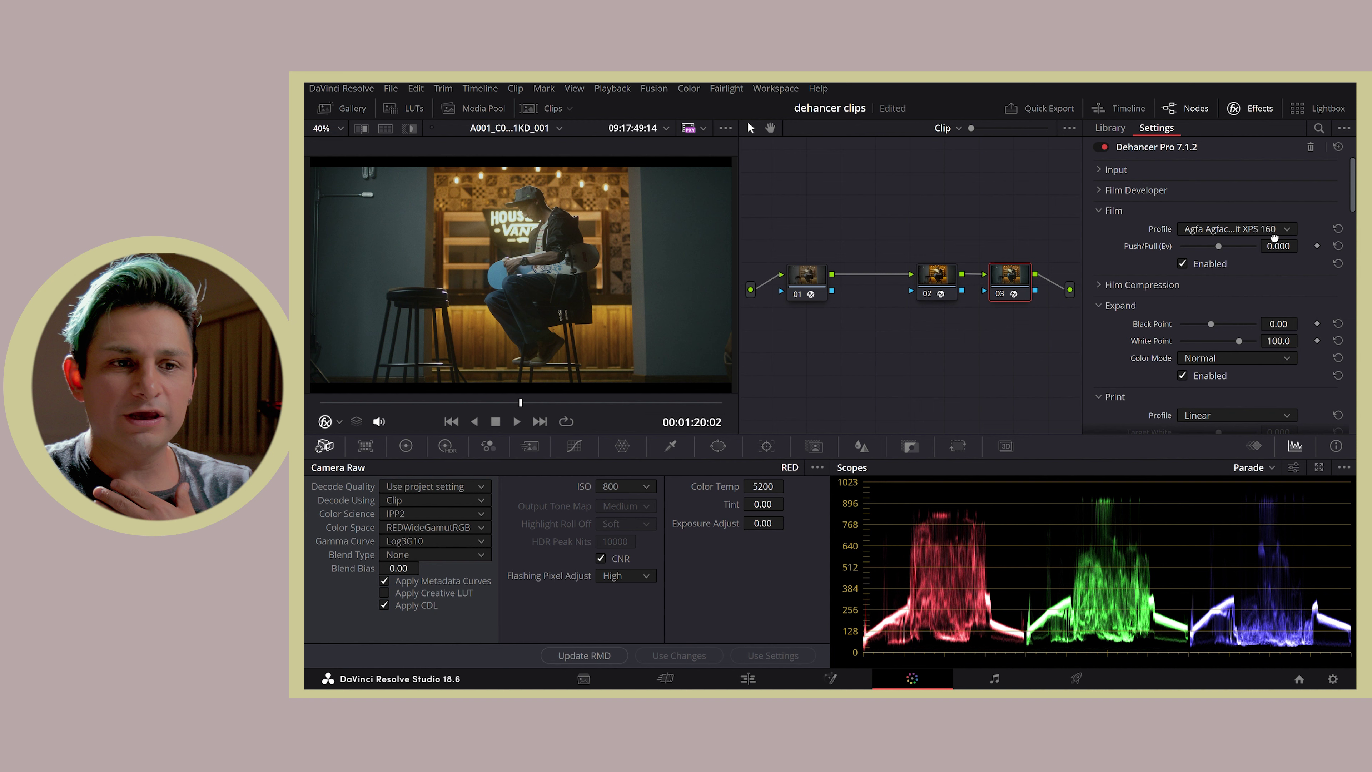
{"action": "scroll", "coordinate": [1274, 238], "scroll_direction": "up", "scroll_amount": 1}
{"action": "scroll", "coordinate": [1275, 238], "scroll_direction": "down", "scroll_amount": 1}
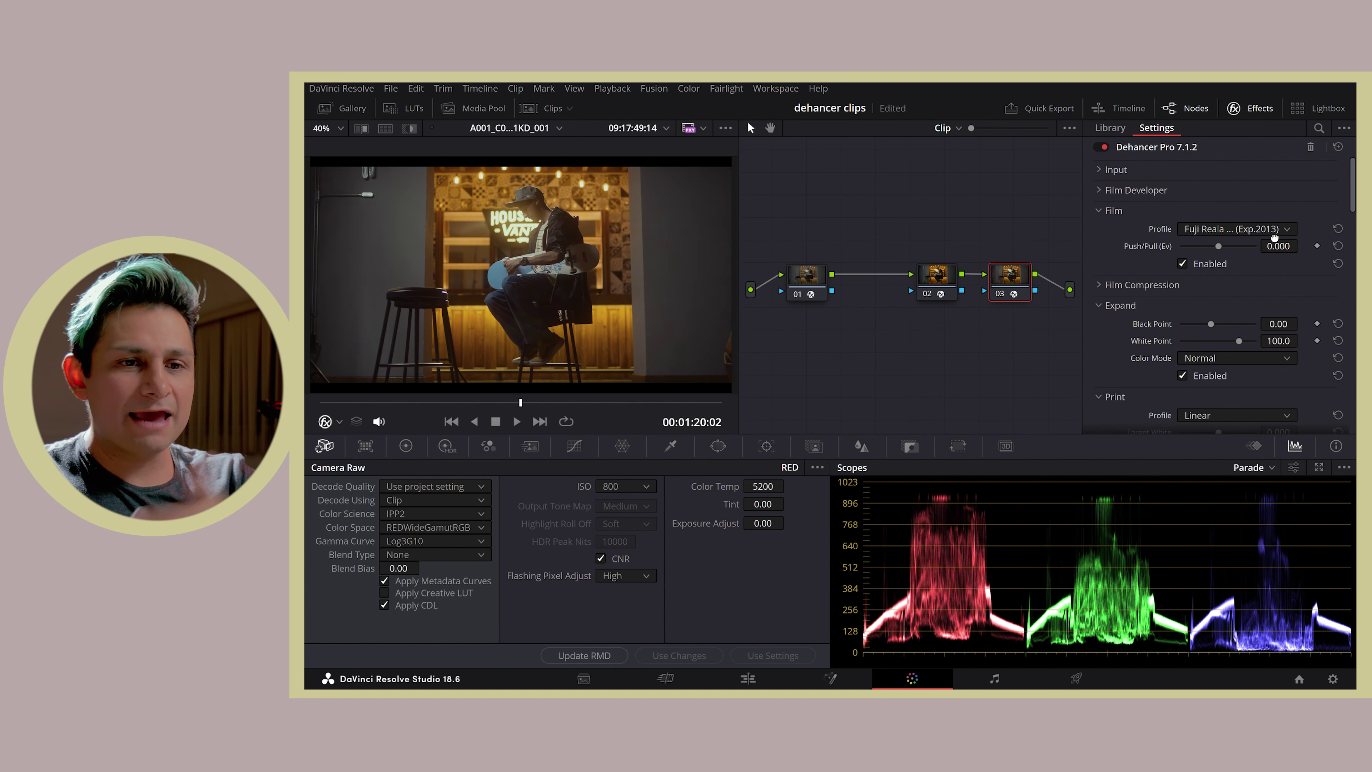
{"action": "scroll", "coordinate": [1274, 238], "scroll_direction": "down", "scroll_amount": 1}
{"action": "scroll", "coordinate": [1274, 238], "scroll_direction": "down", "scroll_amount": 1}
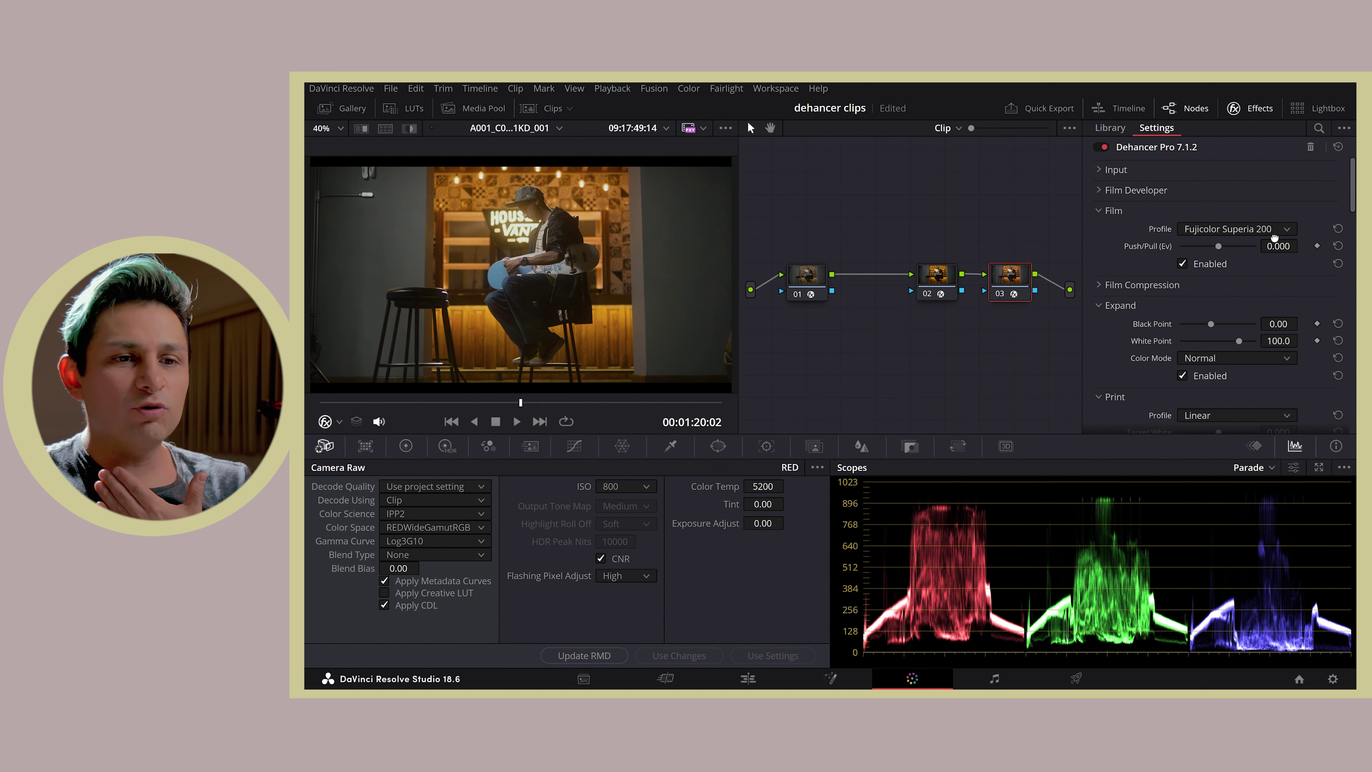
{"action": "scroll", "coordinate": [1274, 238], "scroll_direction": "down", "scroll_amount": 1}
{"action": "scroll", "coordinate": [1274, 238], "scroll_direction": "down", "scroll_amount": 1}
{"action": "scroll", "coordinate": [1274, 238], "scroll_direction": "down", "scroll_amount": 1}
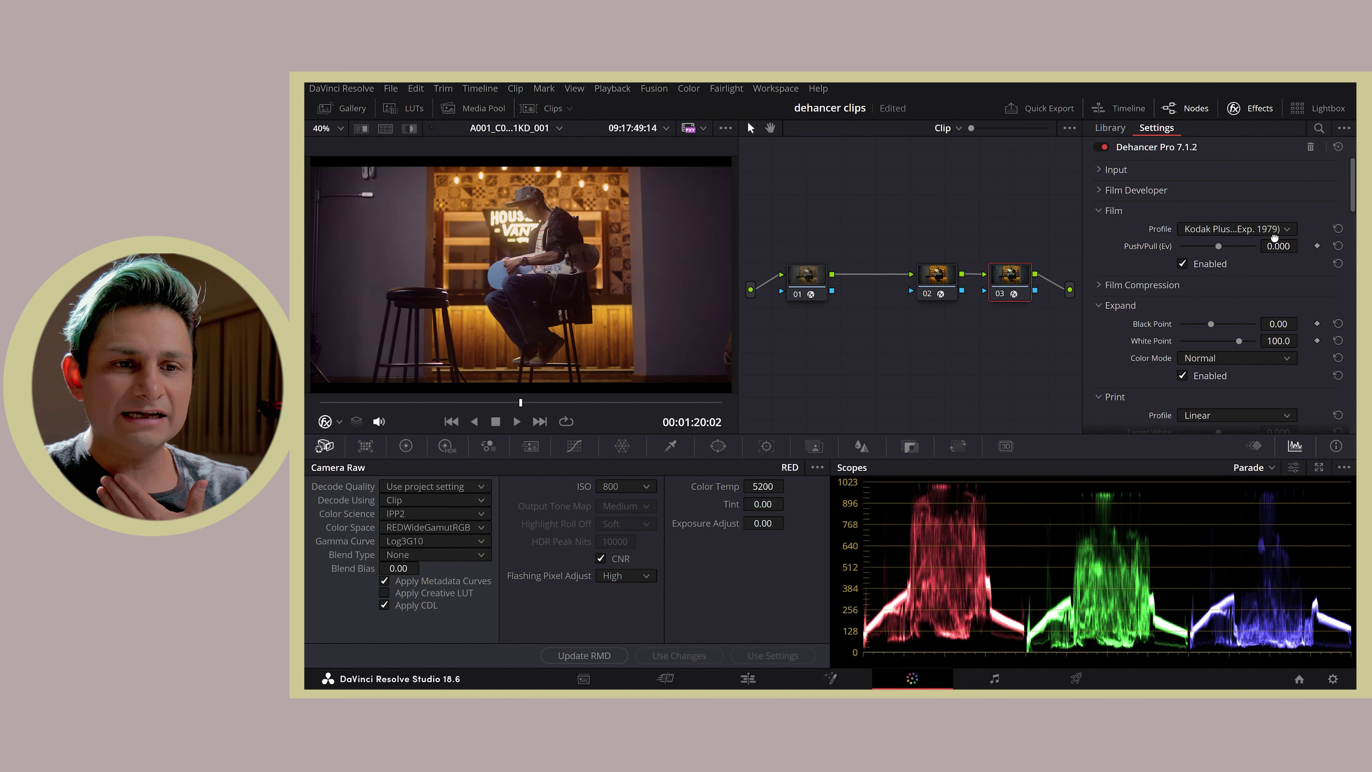
{"action": "scroll", "coordinate": [1274, 238], "scroll_direction": "down", "scroll_amount": 1}
{"action": "scroll", "coordinate": [1274, 238], "scroll_direction": "down", "scroll_amount": 1}
{"action": "scroll", "coordinate": [1275, 238], "scroll_direction": "down", "scroll_amount": 1}
{"action": "scroll", "coordinate": [1275, 238], "scroll_direction": "down", "scroll_amount": 1}
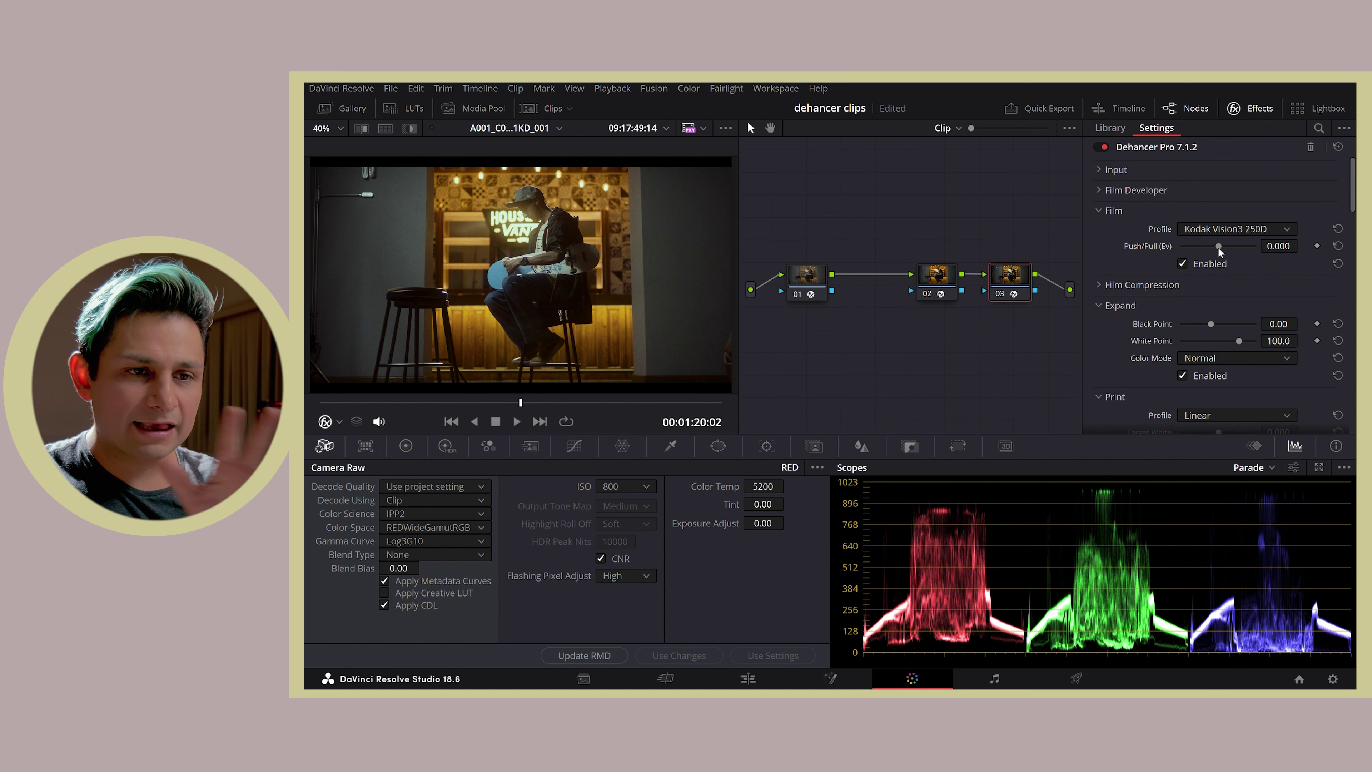
- Try a negative Push/Pull exposure, then reset it to 0 and collapse the Film section
{"action": "mouse_move", "coordinate": [1219, 247]}
{"action": "left_mouse_down"}
{"action": "mouse_move", "coordinate": [1202, 250]}
{"action": "mouse_move", "coordinate": [1254, 247]}
{"action": "mouse_move", "coordinate": [1193, 250]}
{"action": "mouse_move", "coordinate": [1255, 249]}
{"action": "left_mouse_up"}
{"action": "left_click", "coordinate": [1339, 246]}
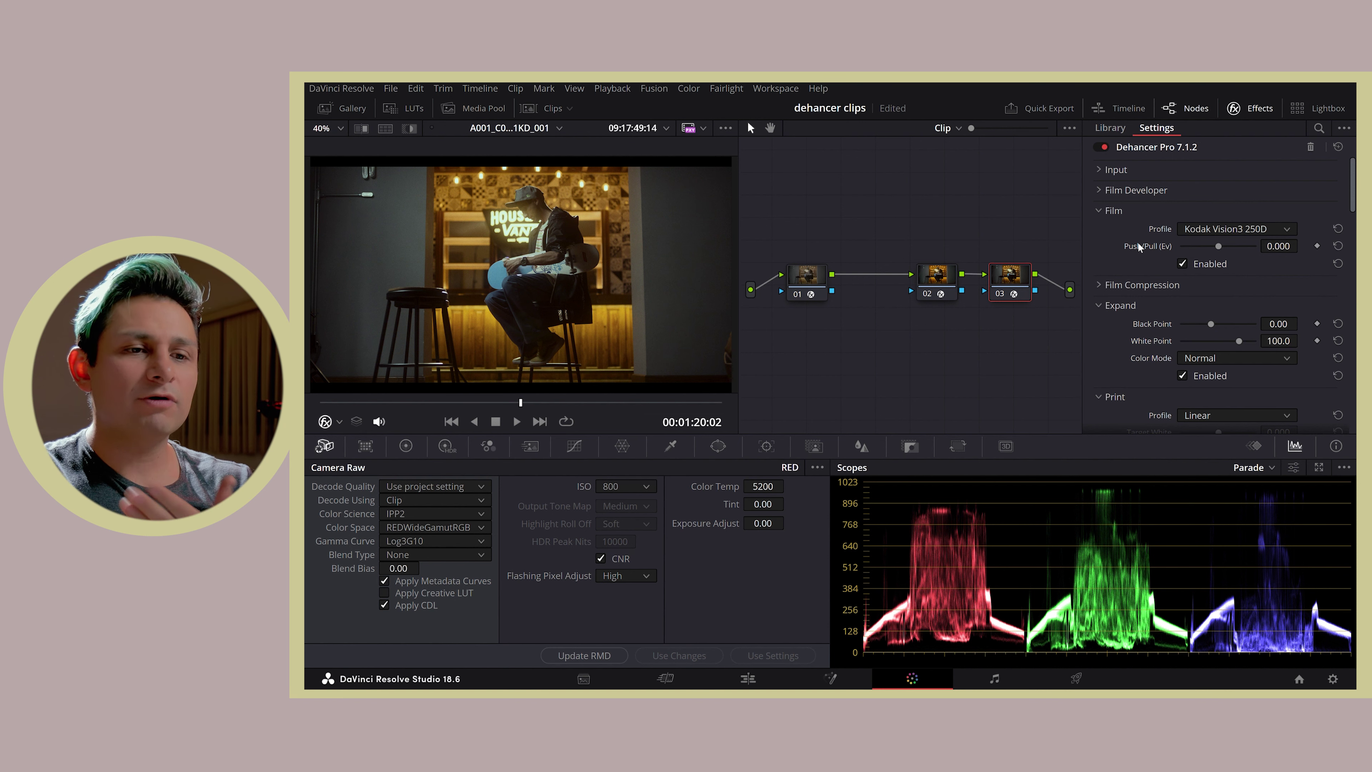
{"action": "left_click", "coordinate": [1102, 212]}
- In Film Compression, set Tonal Range to 65.2 and return Color Density from 78 to 50
{"action": "left_click", "coordinate": [1100, 232]}
{"action": "scroll", "coordinate": [1339, 261], "scroll_direction": "down", "scroll_amount": 2}
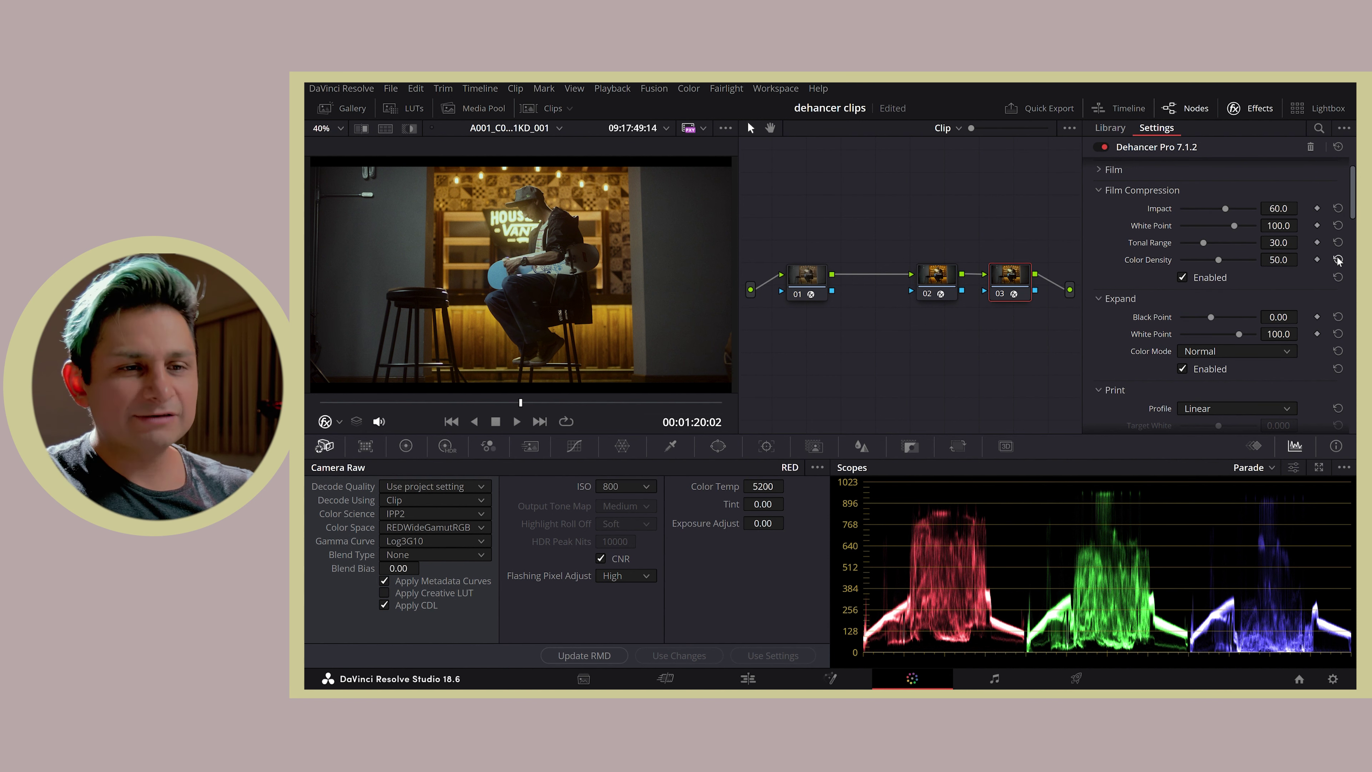
{"action": "mouse_move", "coordinate": [1209, 243]}
{"action": "left_mouse_down"}
{"action": "mouse_move", "coordinate": [1244, 243]}
{"action": "mouse_move", "coordinate": [1209, 252]}
{"action": "left_mouse_up"}
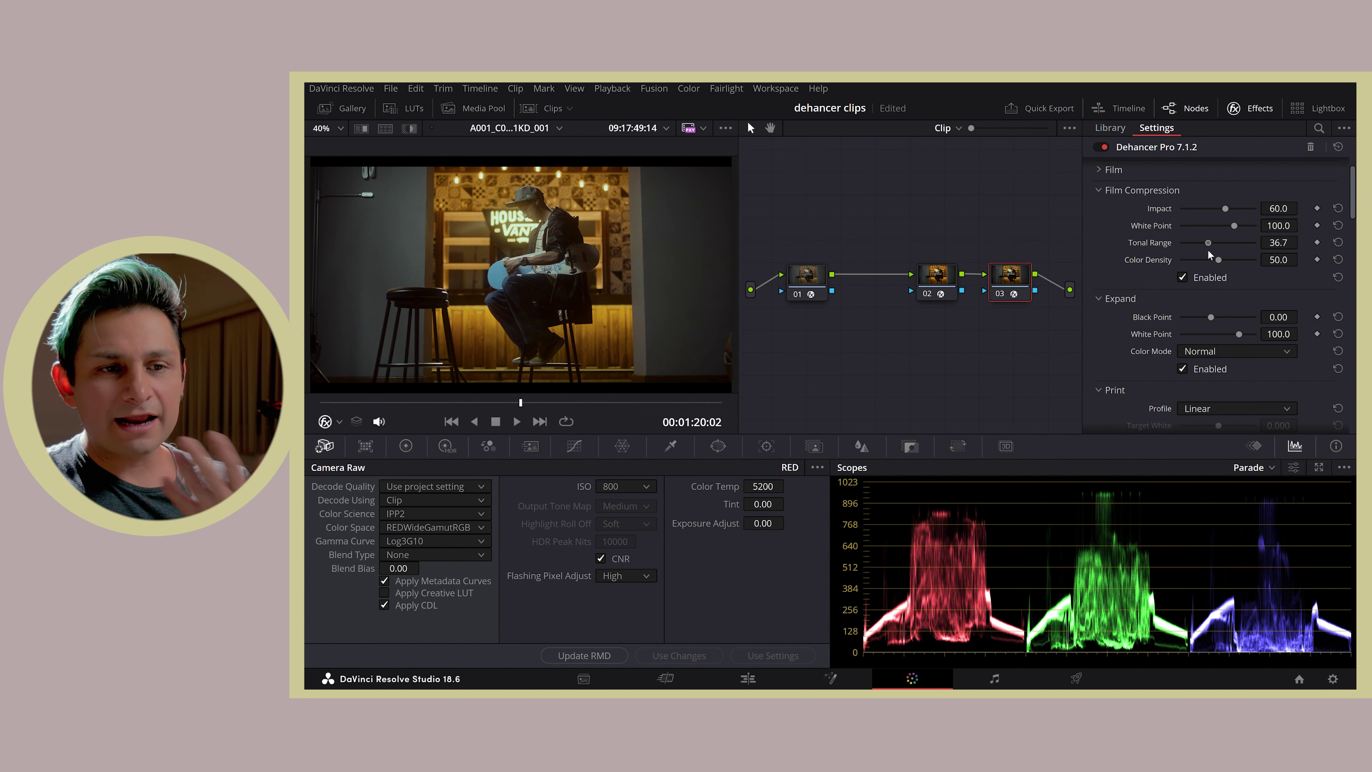
{"action": "mouse_move", "coordinate": [1208, 246]}
{"action": "left_mouse_down"}
{"action": "mouse_move", "coordinate": [1237, 245]}
{"action": "mouse_move", "coordinate": [1221, 249]}
{"action": "mouse_move", "coordinate": [1228, 263]}
{"action": "left_mouse_up"}
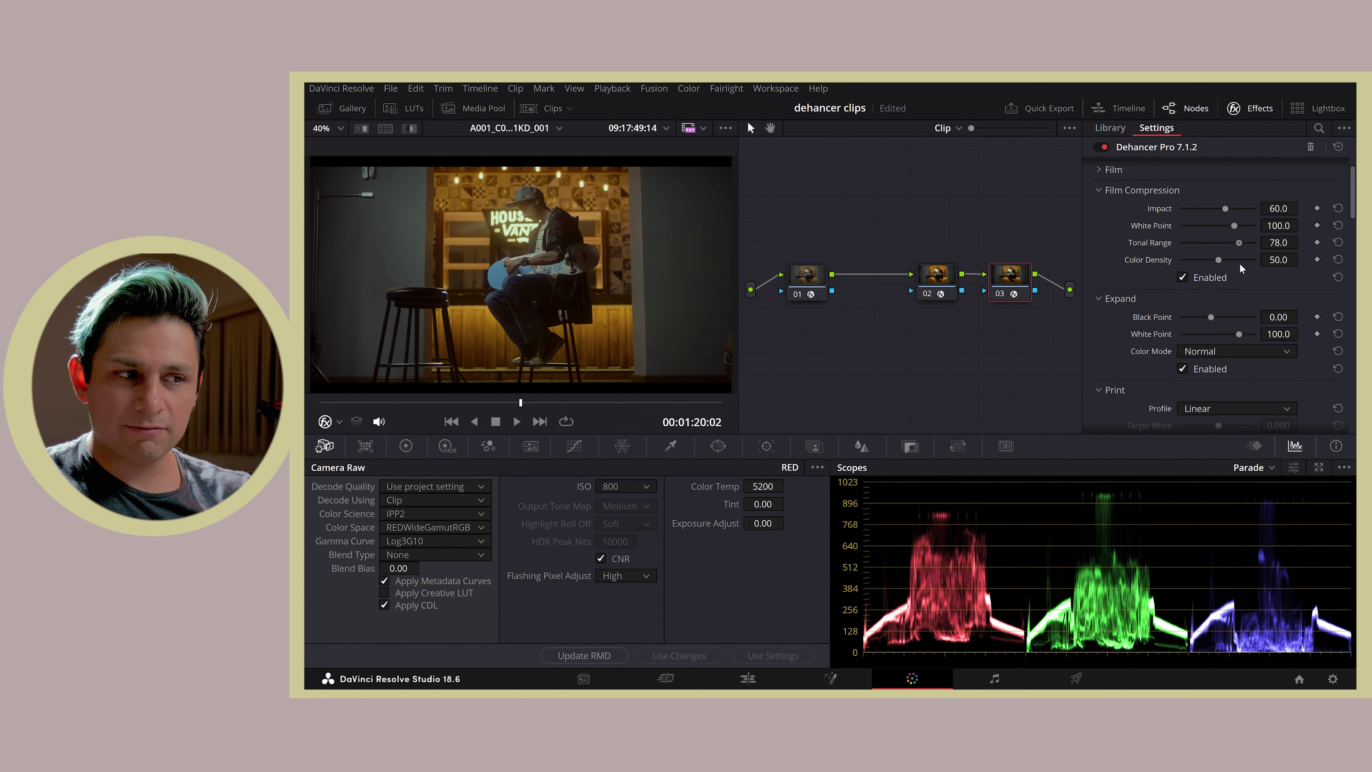
{"action": "left_click_drag", "start_coordinate": [1228, 267], "coordinate": [1199, 261]}
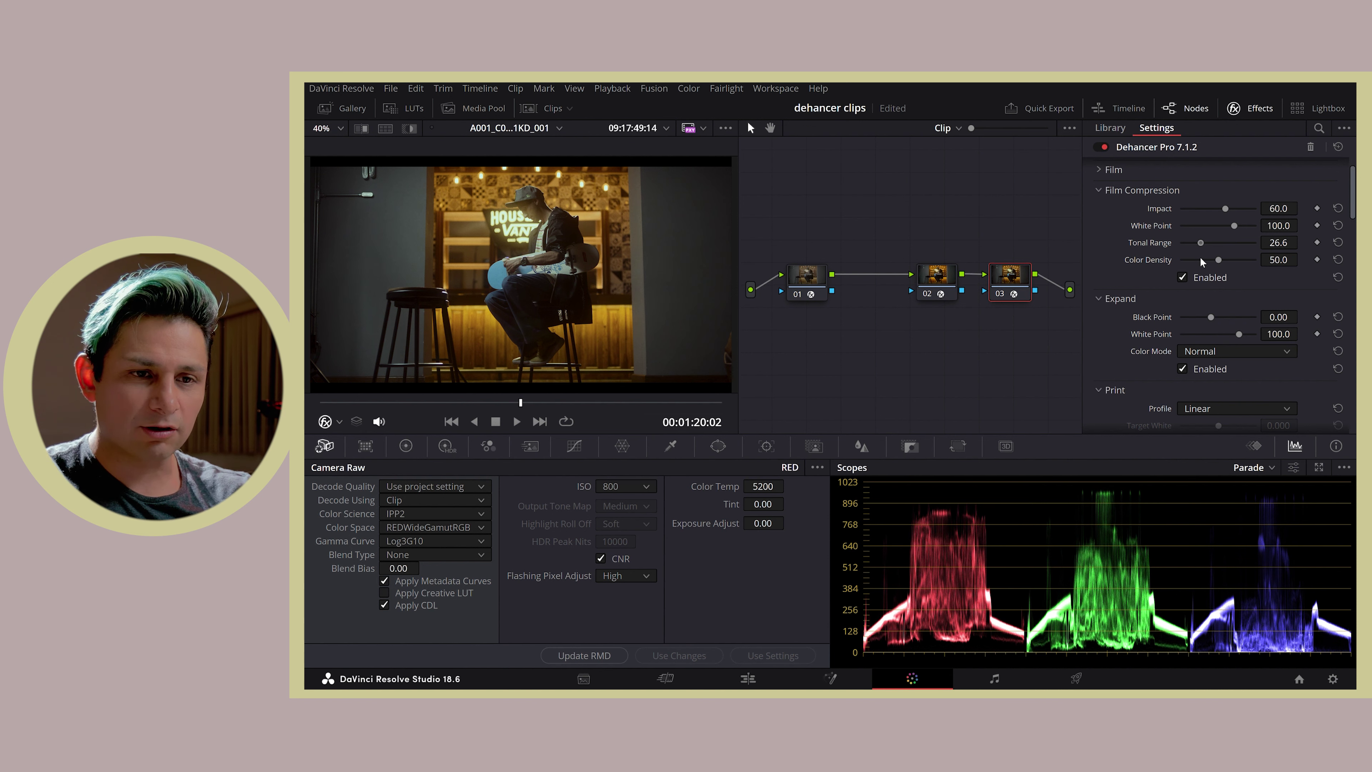
{"action": "left_click_drag", "start_coordinate": [1204, 256], "coordinate": [1232, 259]}
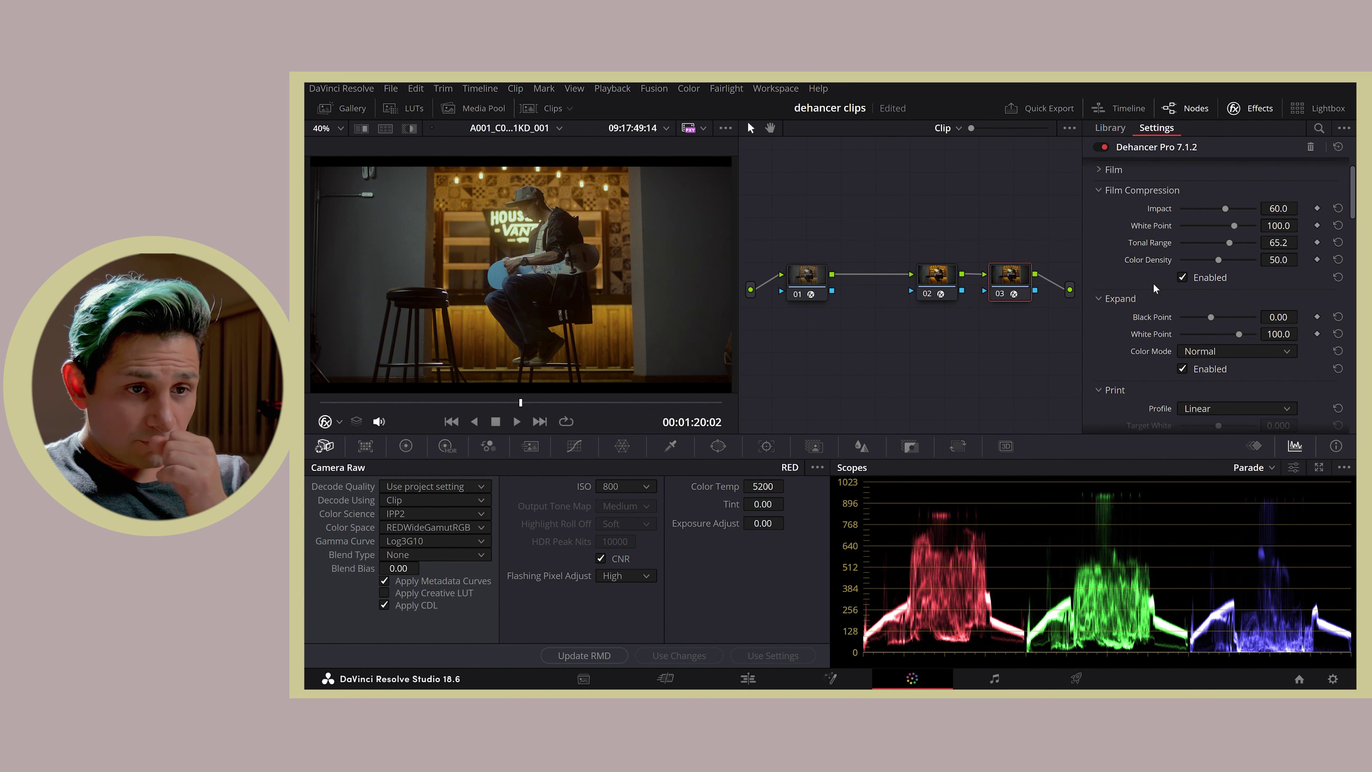
{"action": "left_click_drag", "start_coordinate": [1210, 263], "coordinate": [1248, 263]}
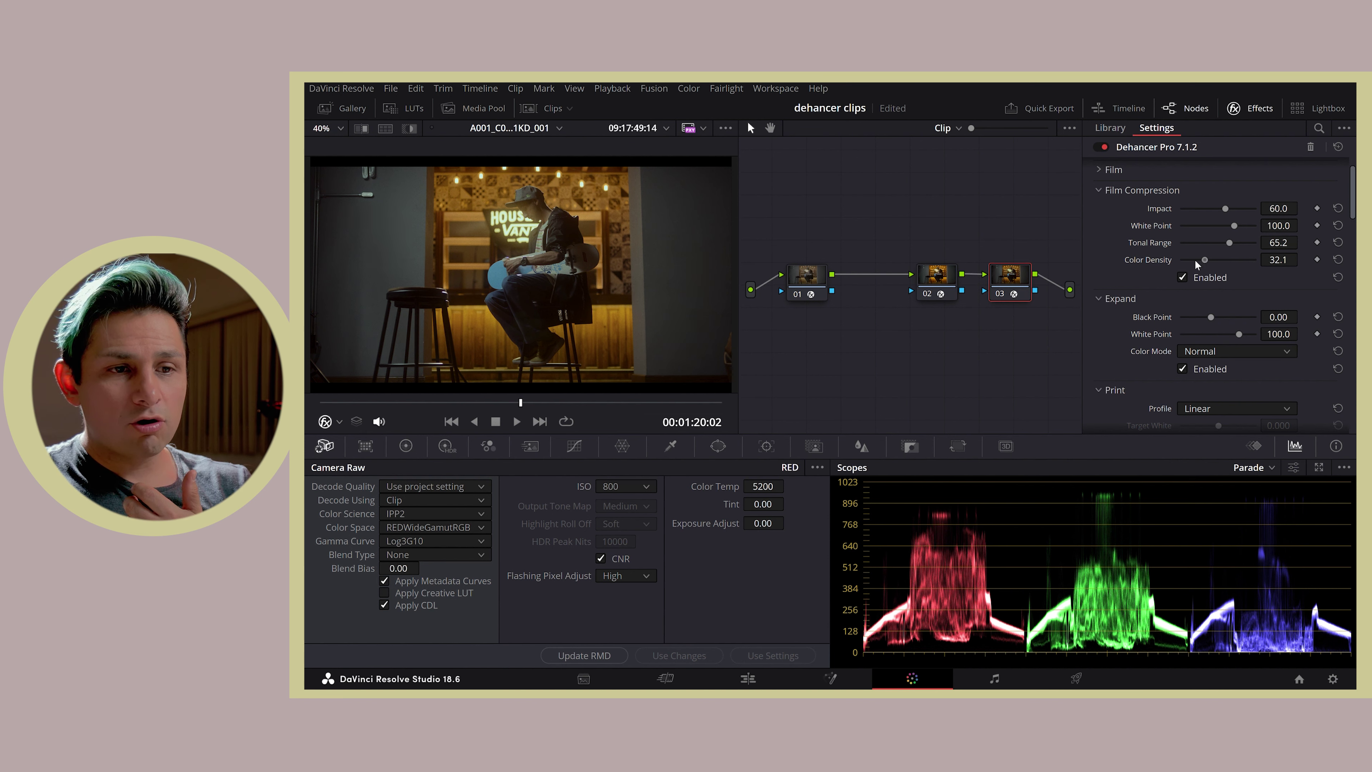
{"action": "left_click_drag", "start_coordinate": [1248, 262], "coordinate": [1213, 274]}
{"action": "left_click", "coordinate": [1325, 263]}
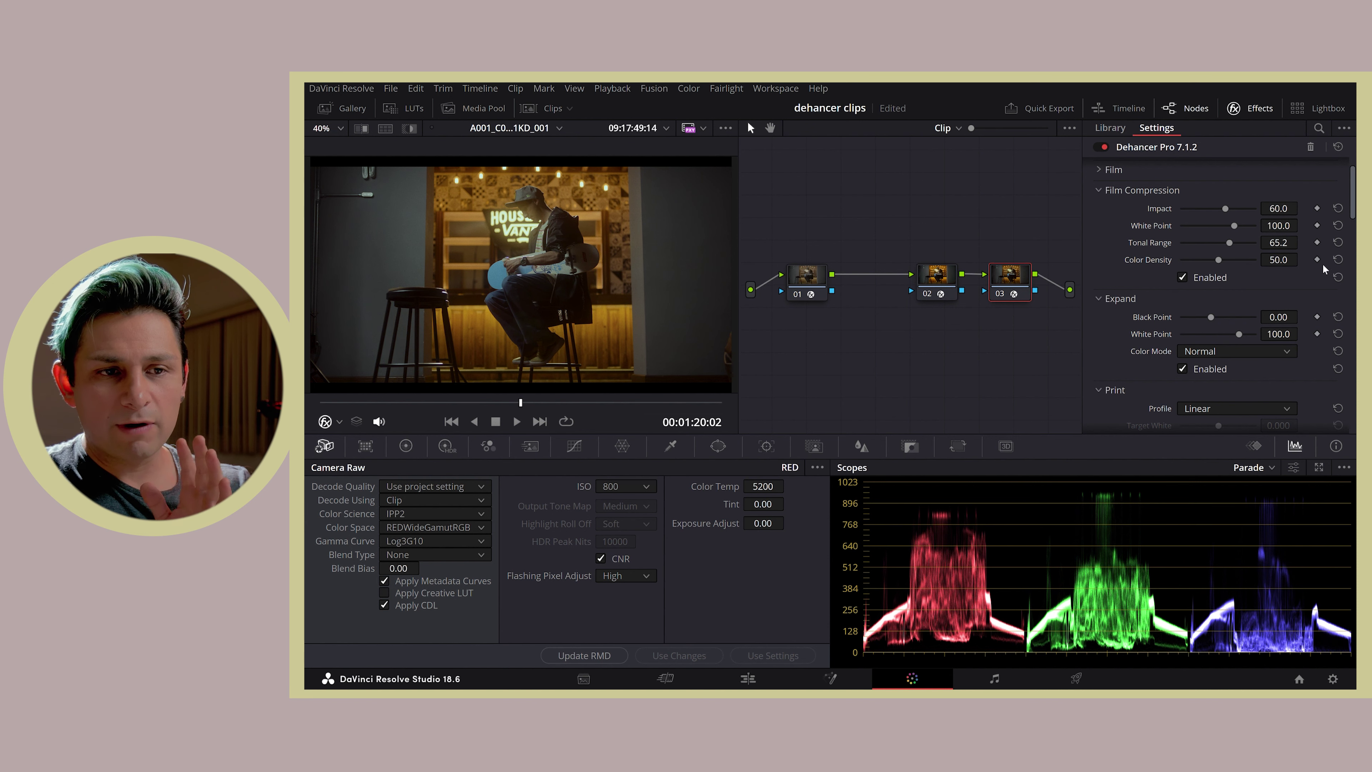
{"action": "scroll", "coordinate": [1157, 270], "scroll_direction": "down", "scroll_amount": 3}
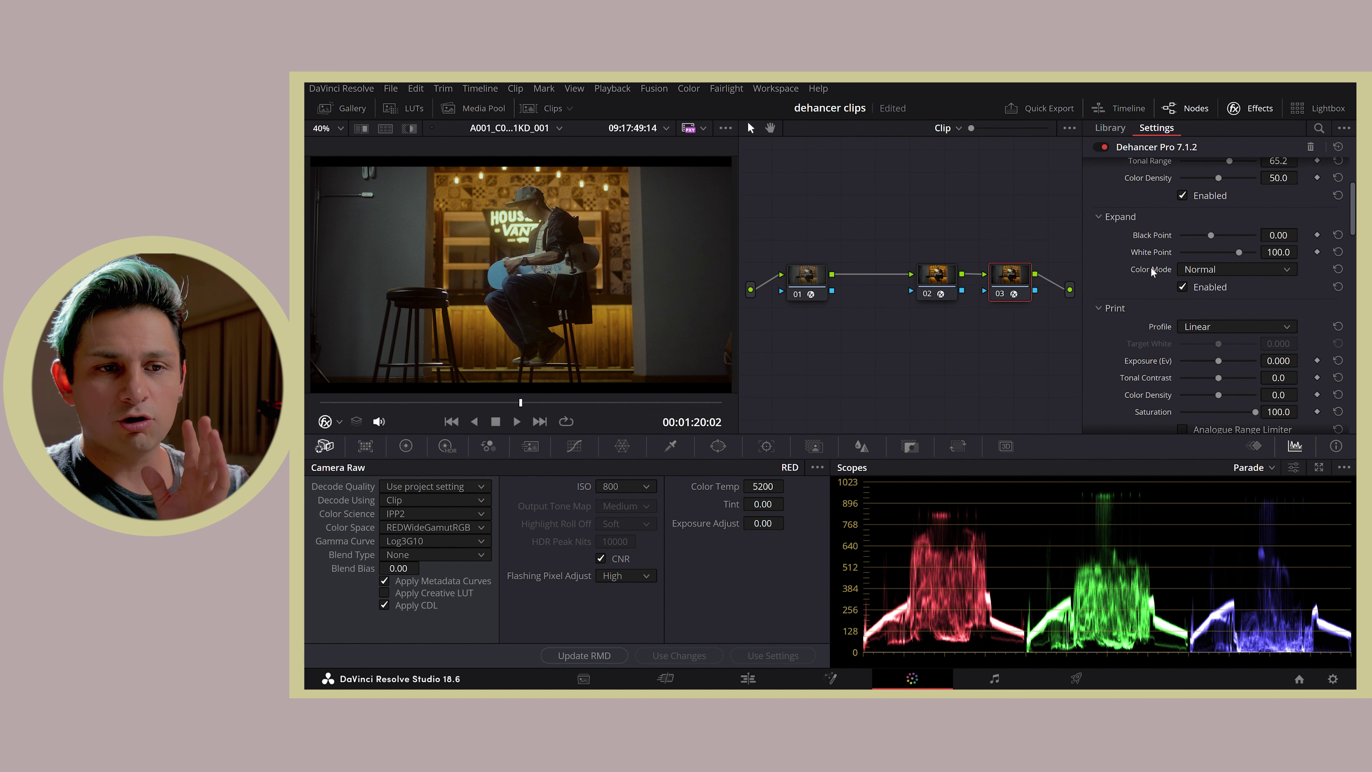
- Collapse Film Compression, test Expand Black Point values, reset it to 0.00 and lower White Point to 91.9
{"action": "scroll", "coordinate": [1151, 267], "scroll_direction": "up", "scroll_amount": 2}
{"action": "scroll", "coordinate": [1150, 266], "scroll_direction": "up", "scroll_amount": 1}
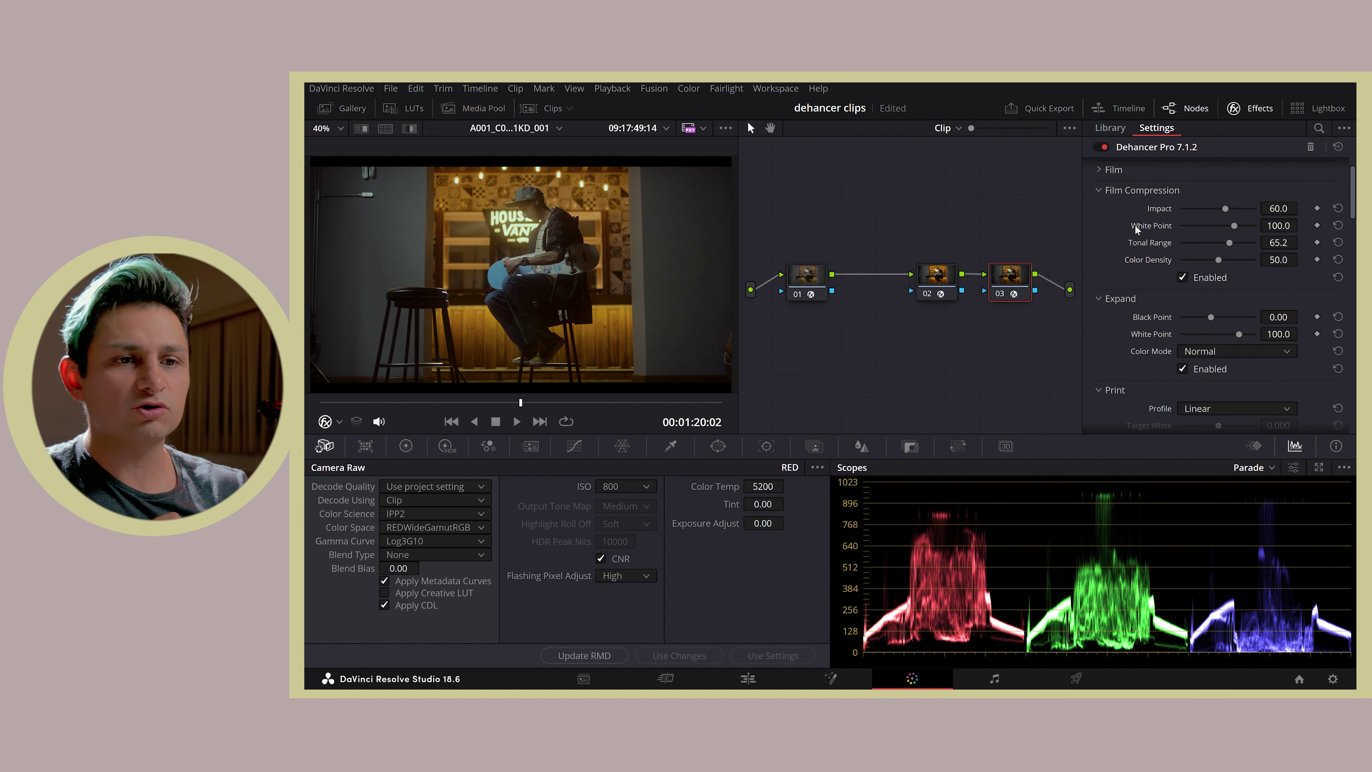
{"action": "left_click", "coordinate": [1135, 189]}
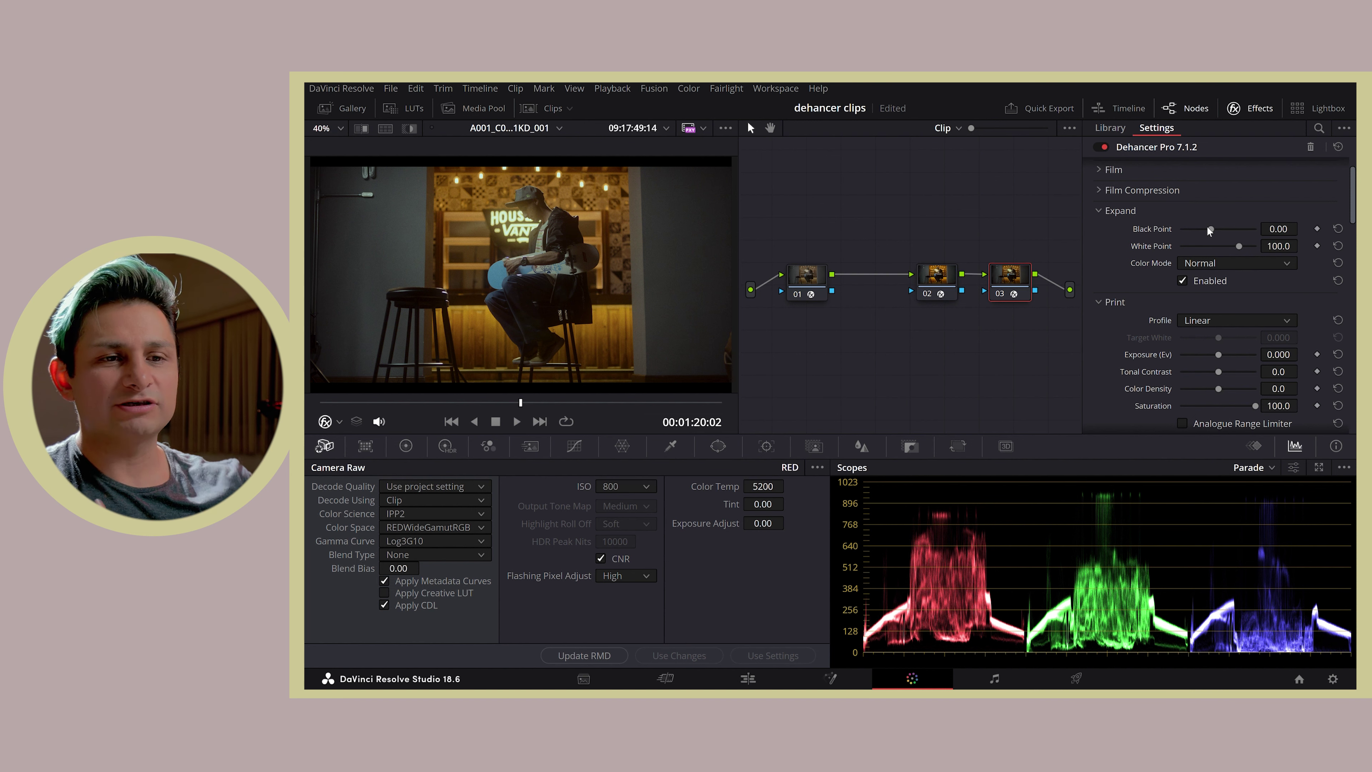
{"action": "left_click_drag", "start_coordinate": [1210, 229], "coordinate": [1179, 231]}
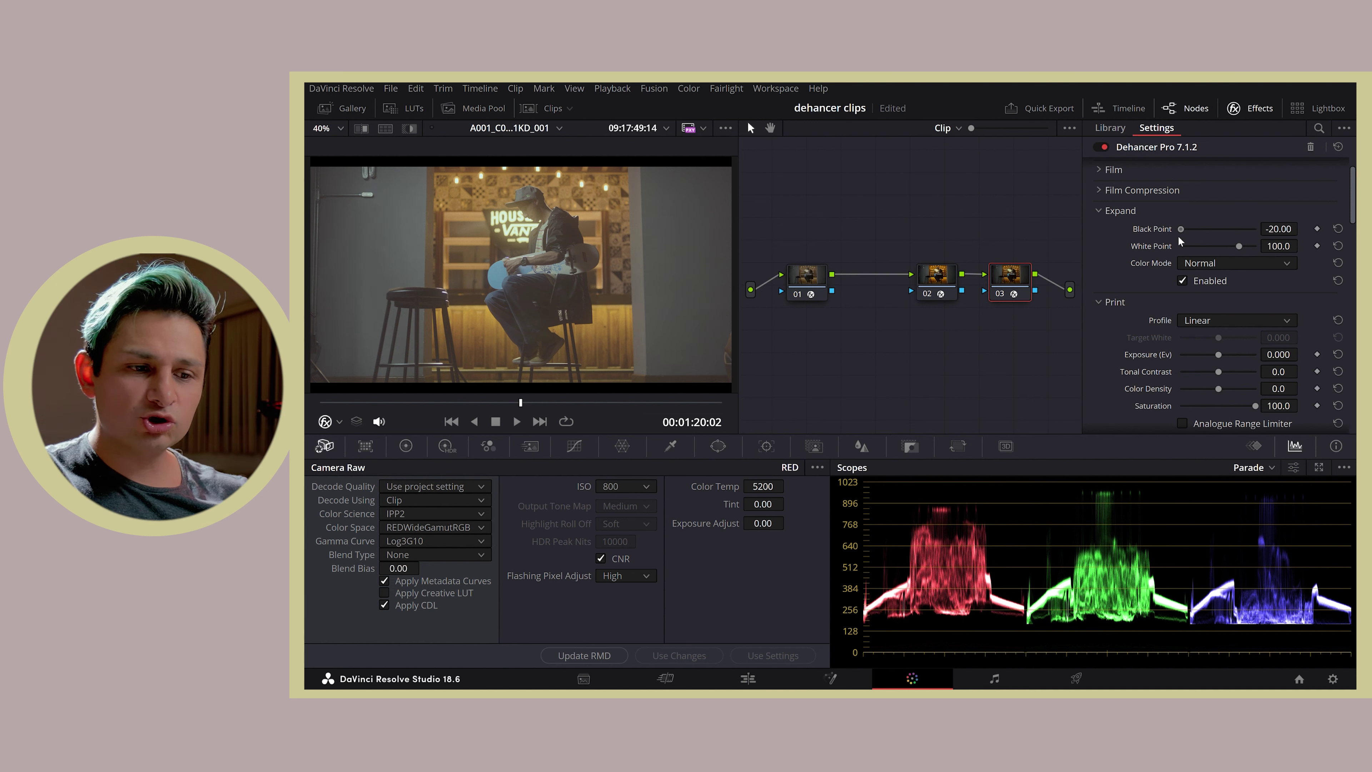
{"action": "left_click_drag", "start_coordinate": [1179, 235], "coordinate": [1265, 230]}
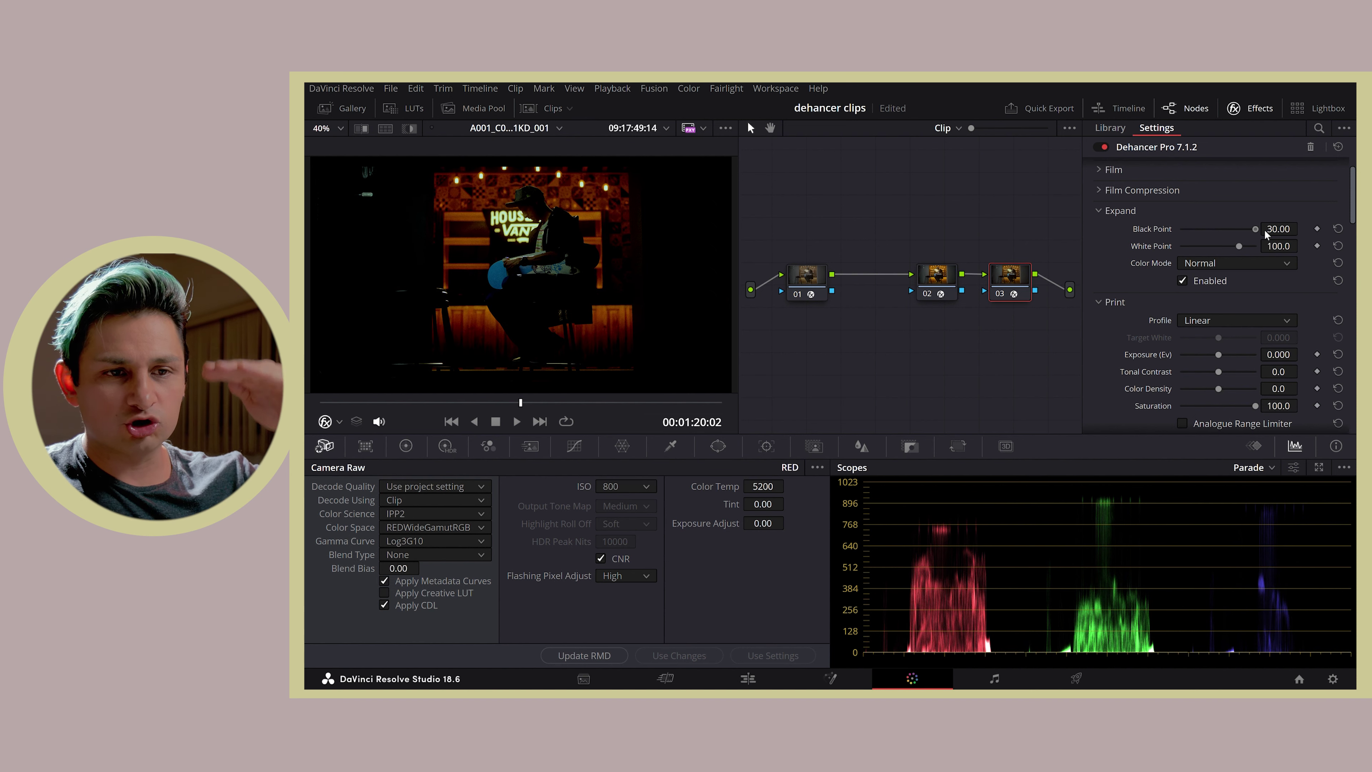
{"action": "left_click_drag", "start_coordinate": [1250, 228], "coordinate": [1221, 238]}
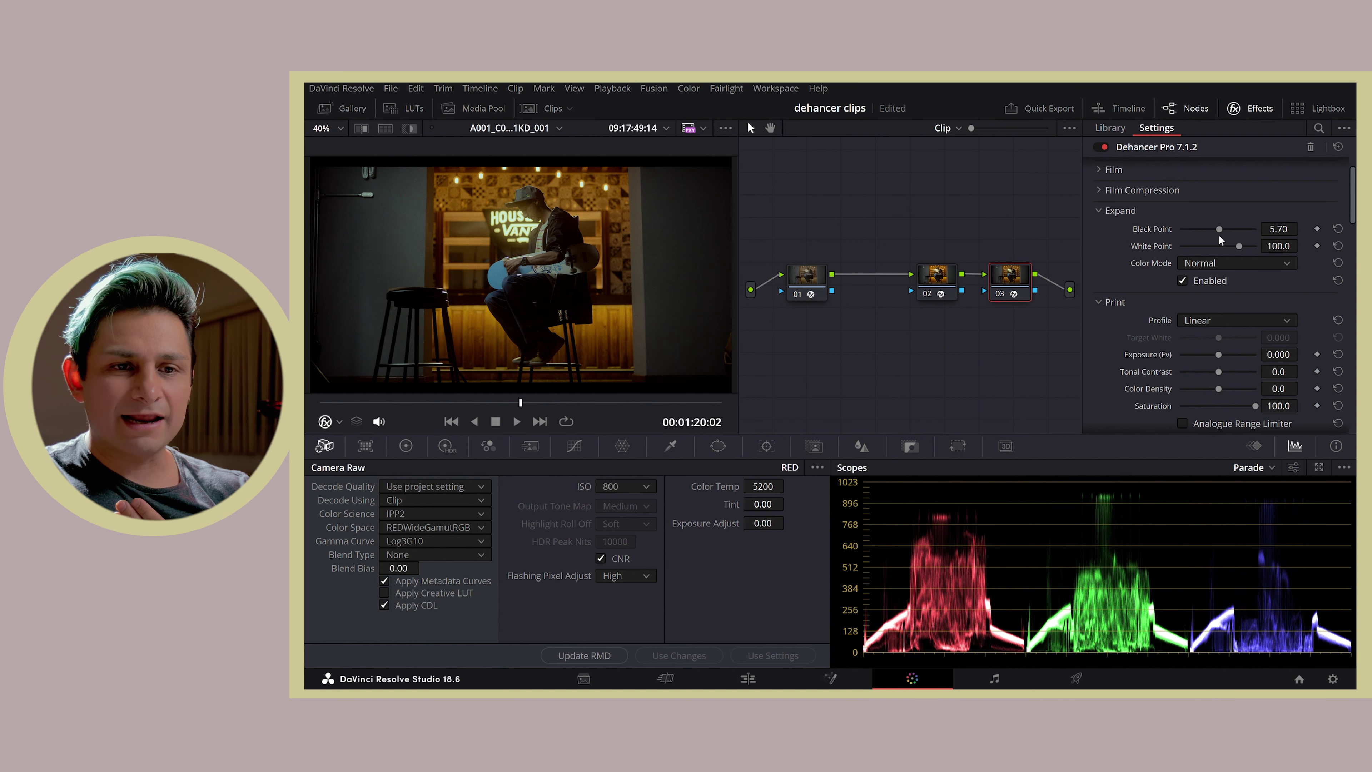
{"action": "left_click", "coordinate": [1339, 228]}
{"action": "left_click_drag", "start_coordinate": [1276, 229], "coordinate": [1281, 231]}
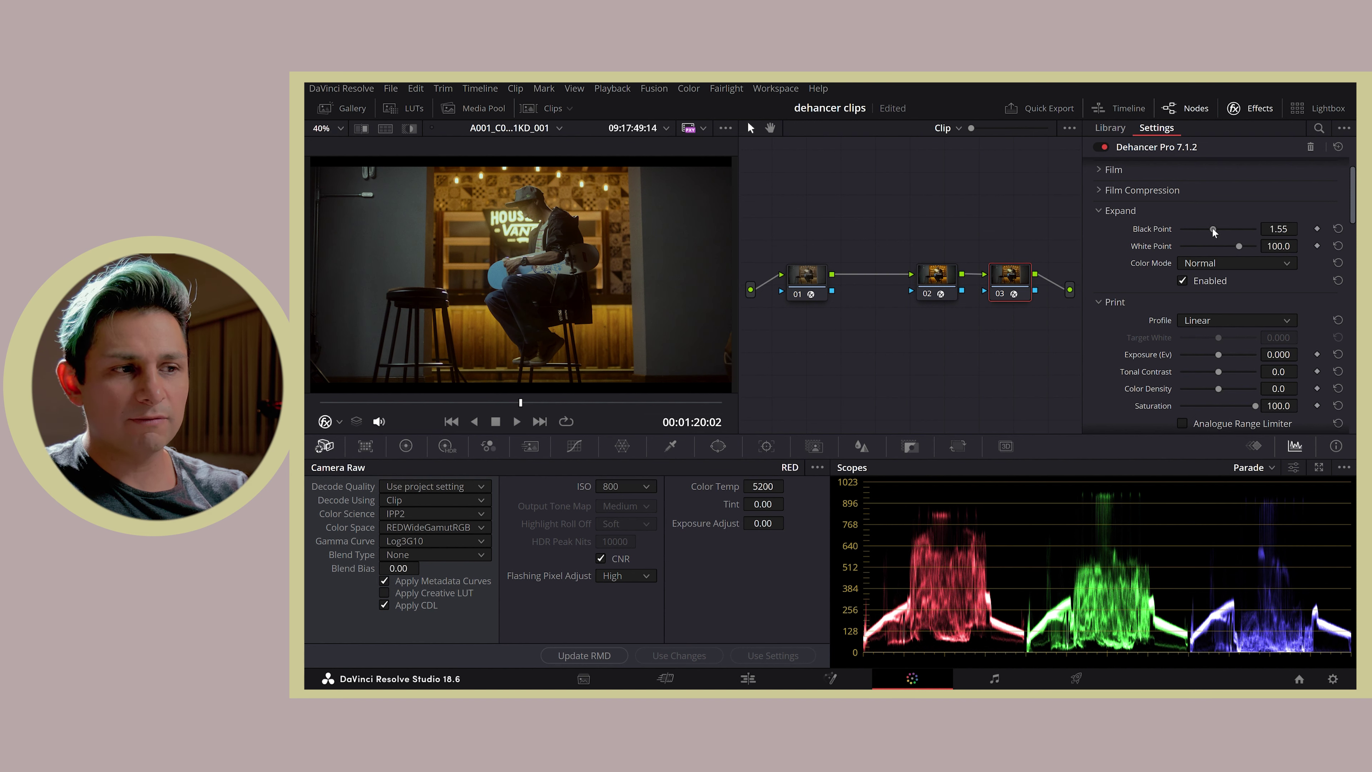
{"action": "left_click", "coordinate": [1338, 229]}
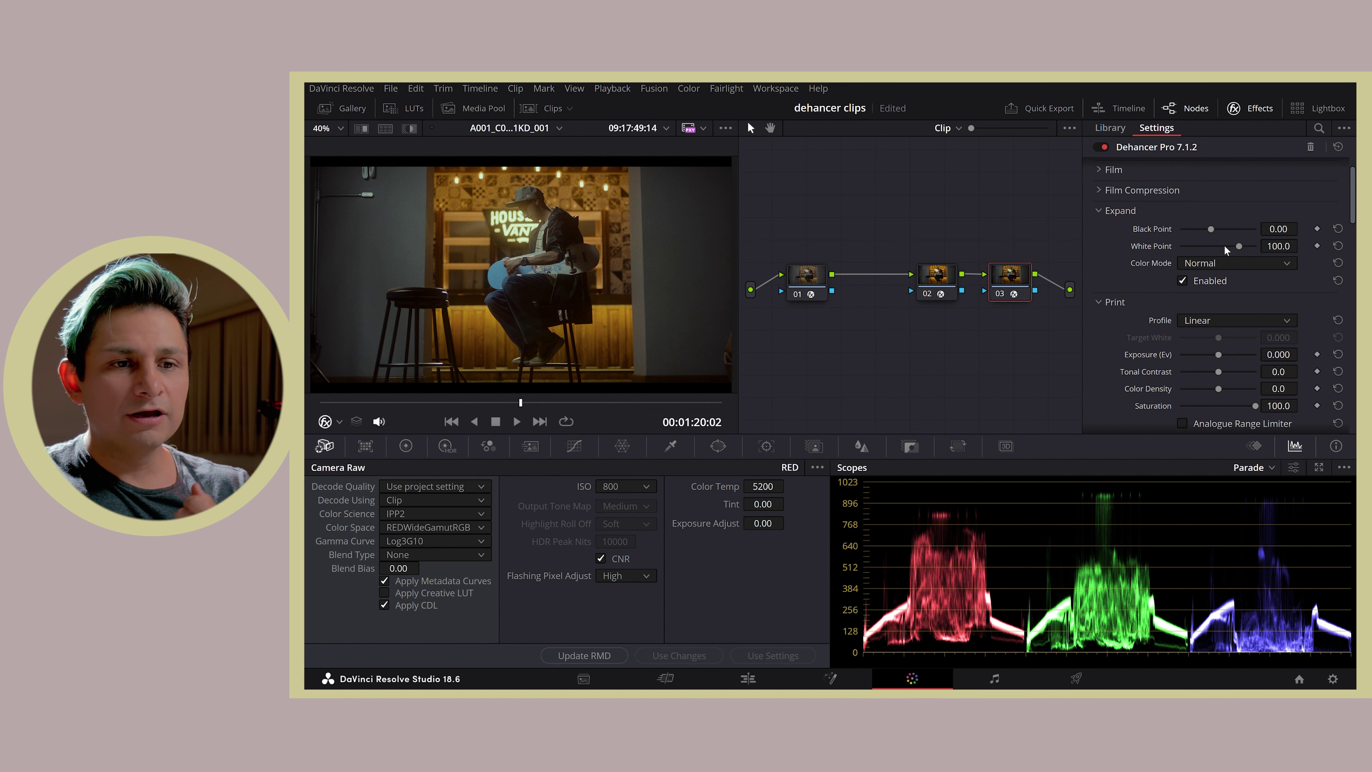
{"action": "mouse_move", "coordinate": [1224, 244]}
{"action": "left_mouse_down"}
{"action": "mouse_move", "coordinate": [1180, 267]}
{"action": "mouse_move", "coordinate": [1267, 261]}
{"action": "mouse_move", "coordinate": [1231, 262]}
{"action": "left_mouse_up"}
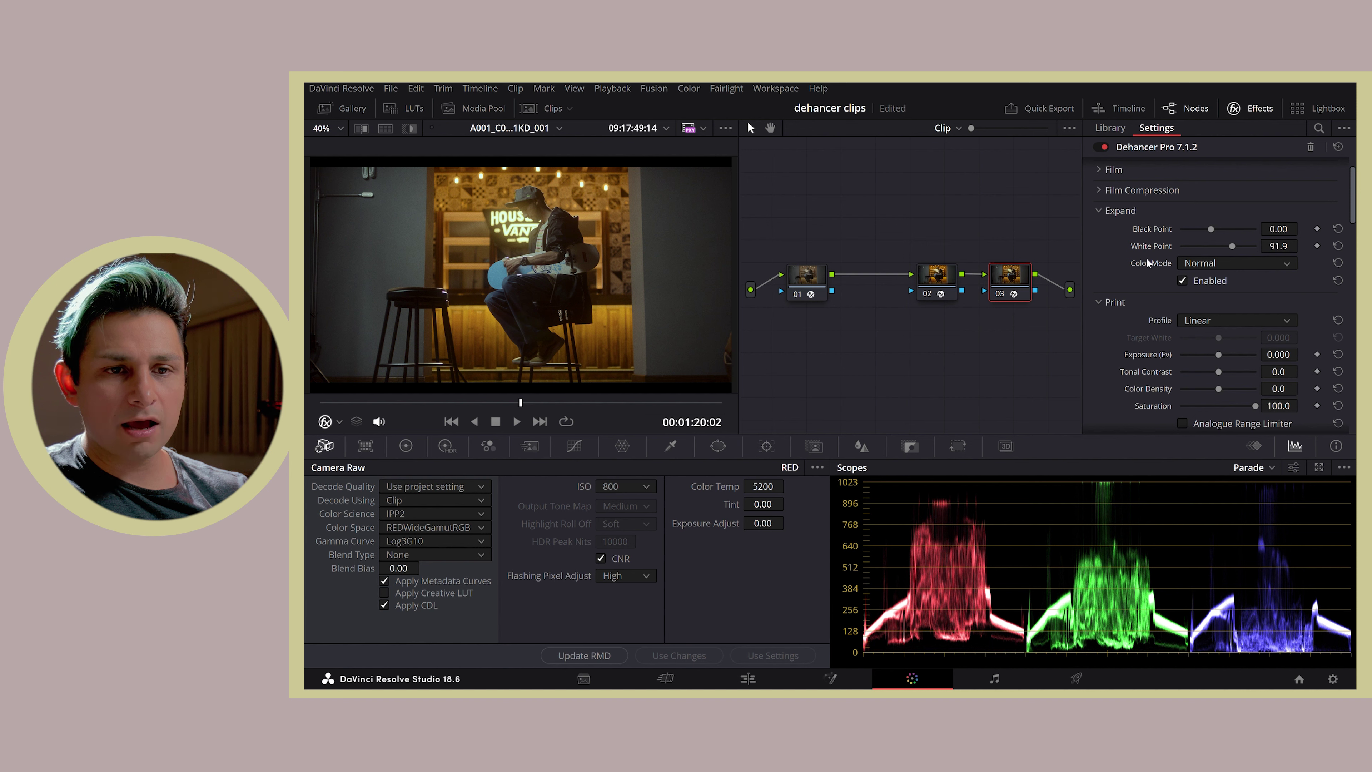
- Restore the Expand White Point to 100 and fold the Expand section away
{"action": "left_click", "coordinate": [1339, 246]}
{"action": "scroll", "coordinate": [1122, 282], "scroll_direction": "down", "scroll_amount": 2}
{"action": "scroll", "coordinate": [1122, 281], "scroll_direction": "down", "scroll_amount": 2}
{"action": "scroll", "coordinate": [1122, 275], "scroll_direction": "down", "scroll_amount": 2}
{"action": "scroll", "coordinate": [1122, 269], "scroll_direction": "up", "scroll_amount": 4}
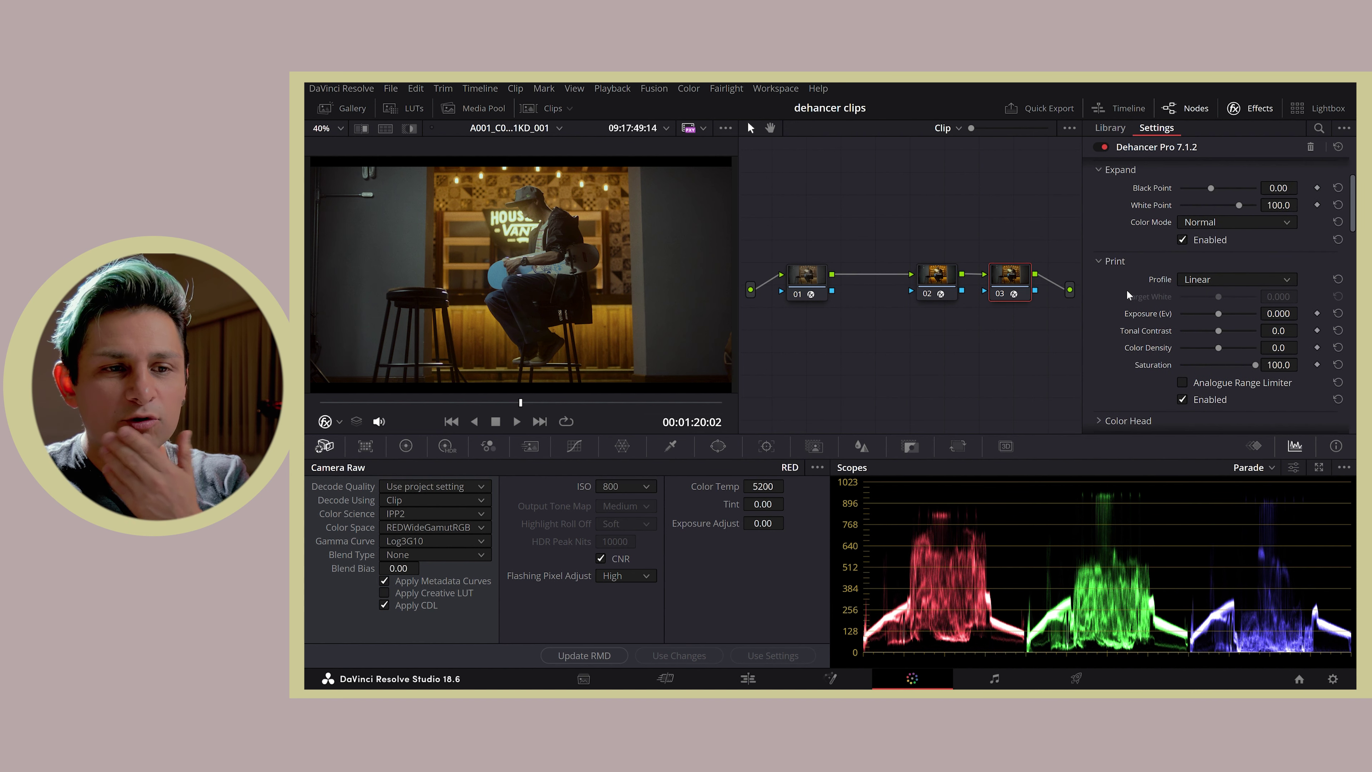
{"action": "scroll", "coordinate": [1127, 290], "scroll_direction": "up", "scroll_amount": 2}
{"action": "left_click", "coordinate": [1127, 210]}
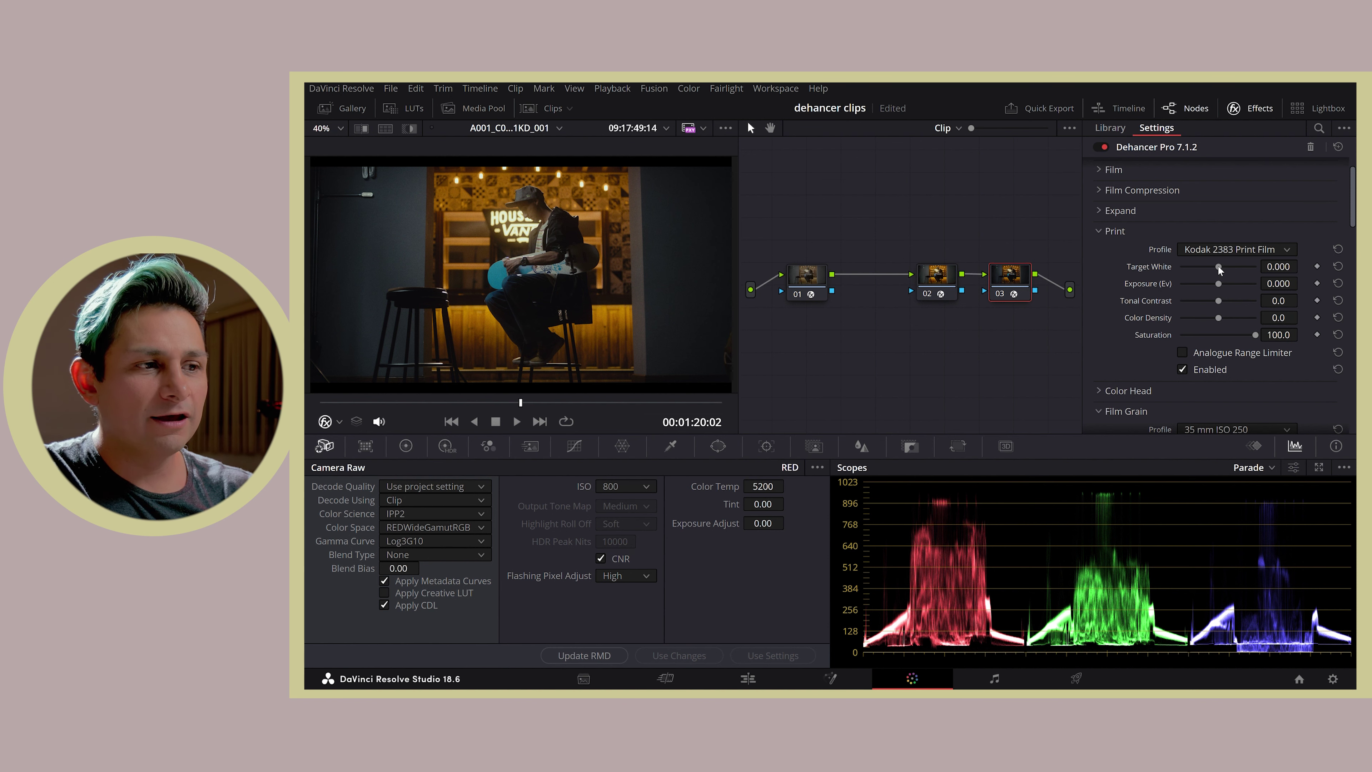
- Trial Print Target White and Exposure values, resetting both back to zero
{"action": "left_click_drag", "start_coordinate": [1224, 267], "coordinate": [1209, 292]}
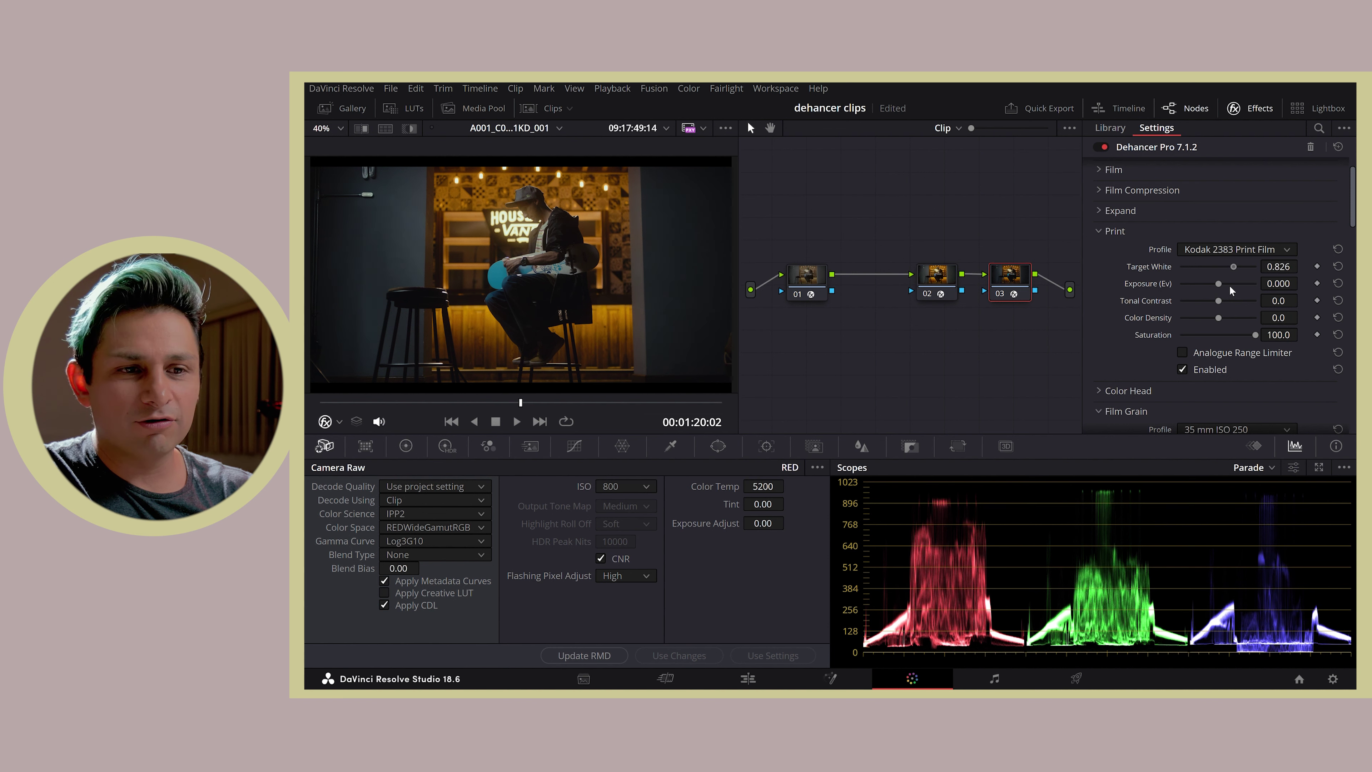
{"action": "left_click_drag", "start_coordinate": [1279, 267], "coordinate": [1300, 270]}
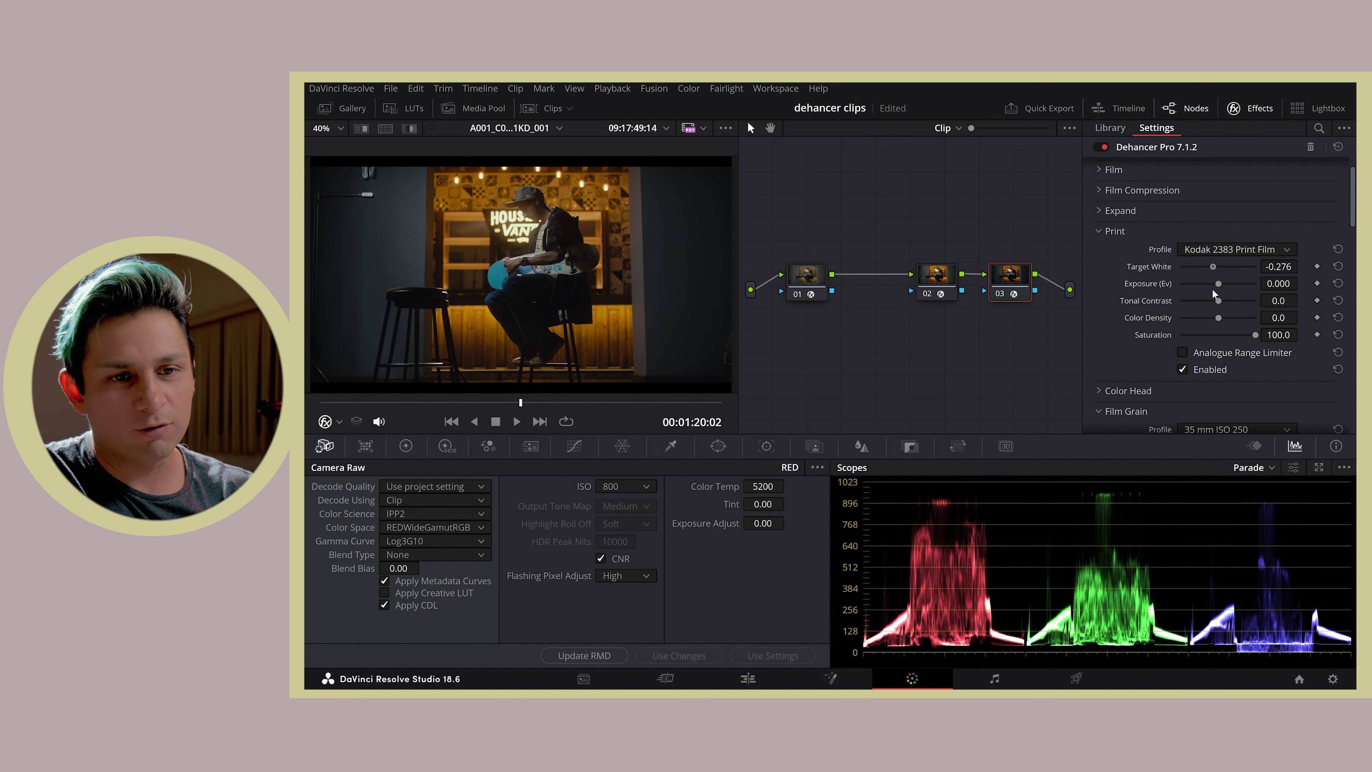
{"action": "left_click", "coordinate": [1336, 268]}
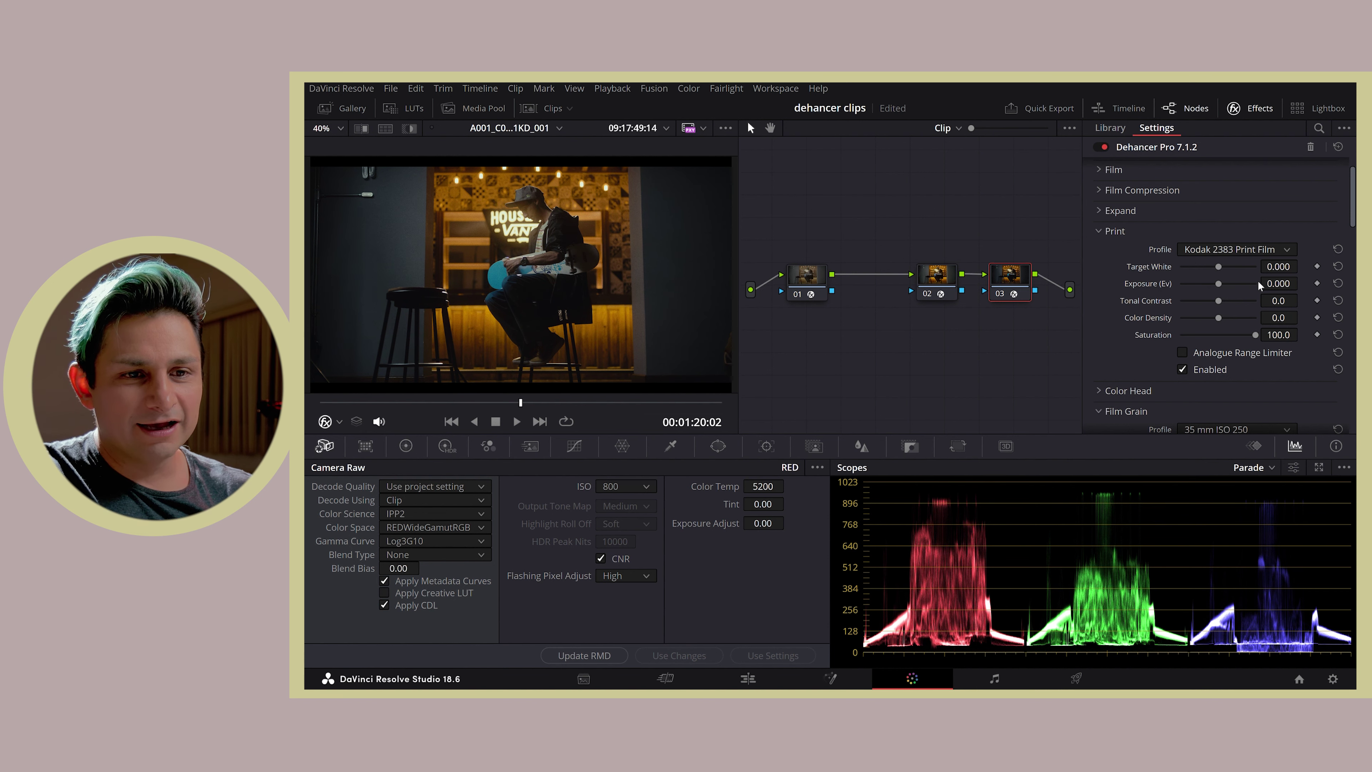
{"action": "left_click_drag", "start_coordinate": [1224, 287], "coordinate": [1227, 294]}
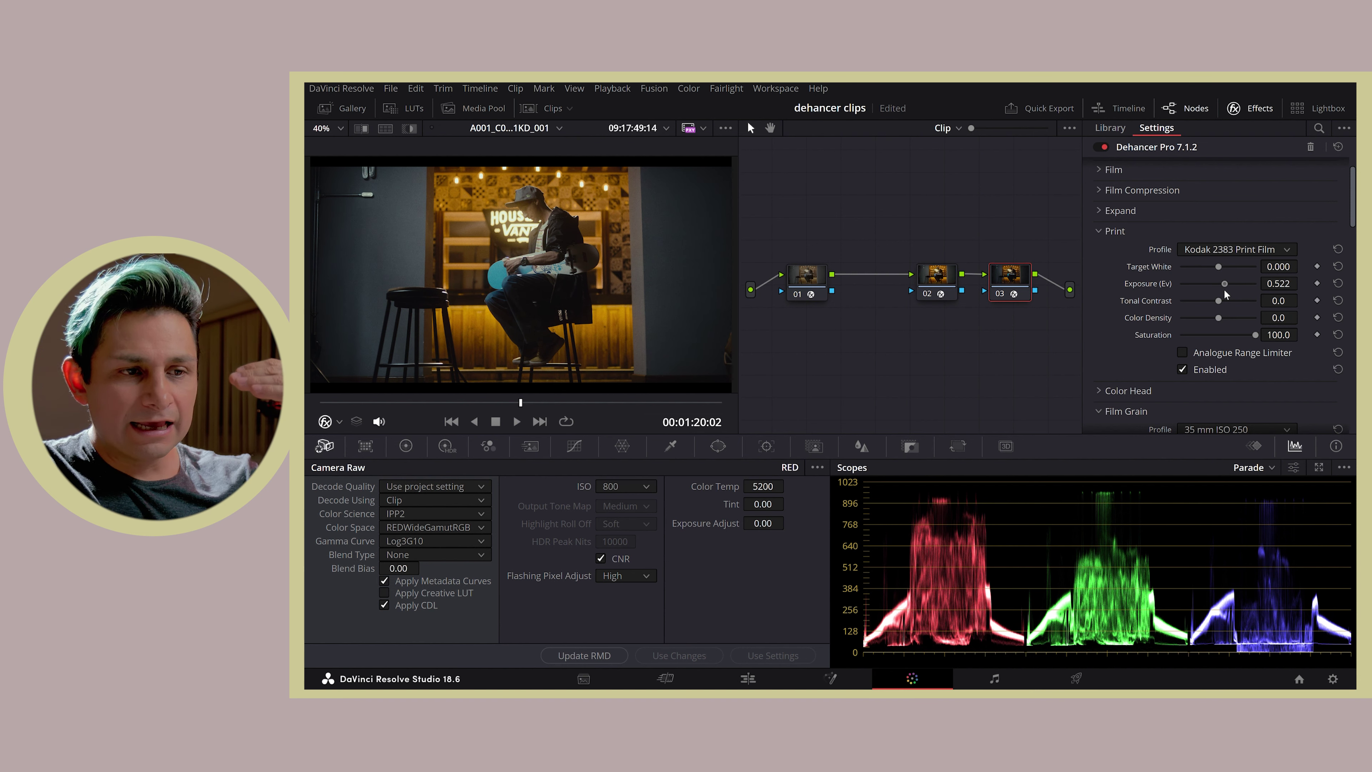
{"action": "left_click_drag", "start_coordinate": [1225, 290], "coordinate": [1227, 293]}
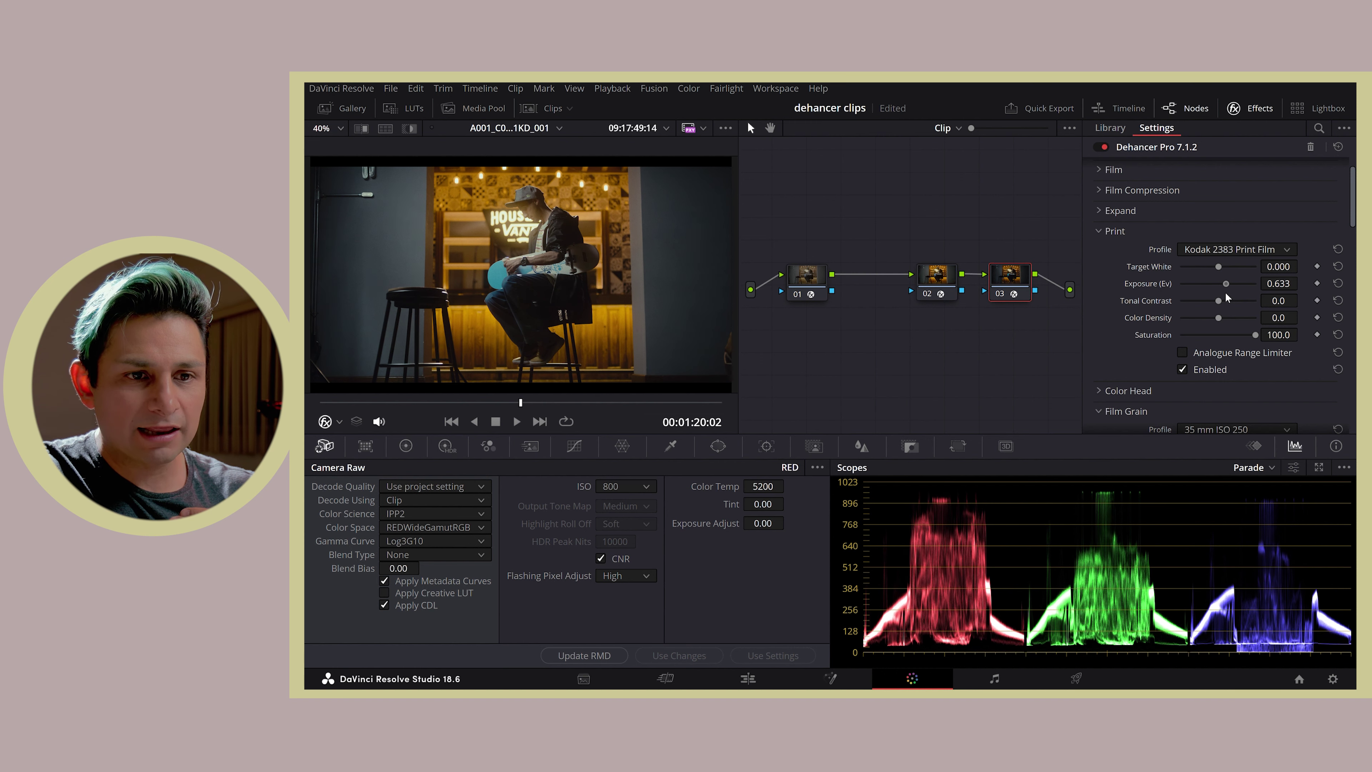
{"action": "left_click_drag", "start_coordinate": [1225, 292], "coordinate": [1223, 293]}
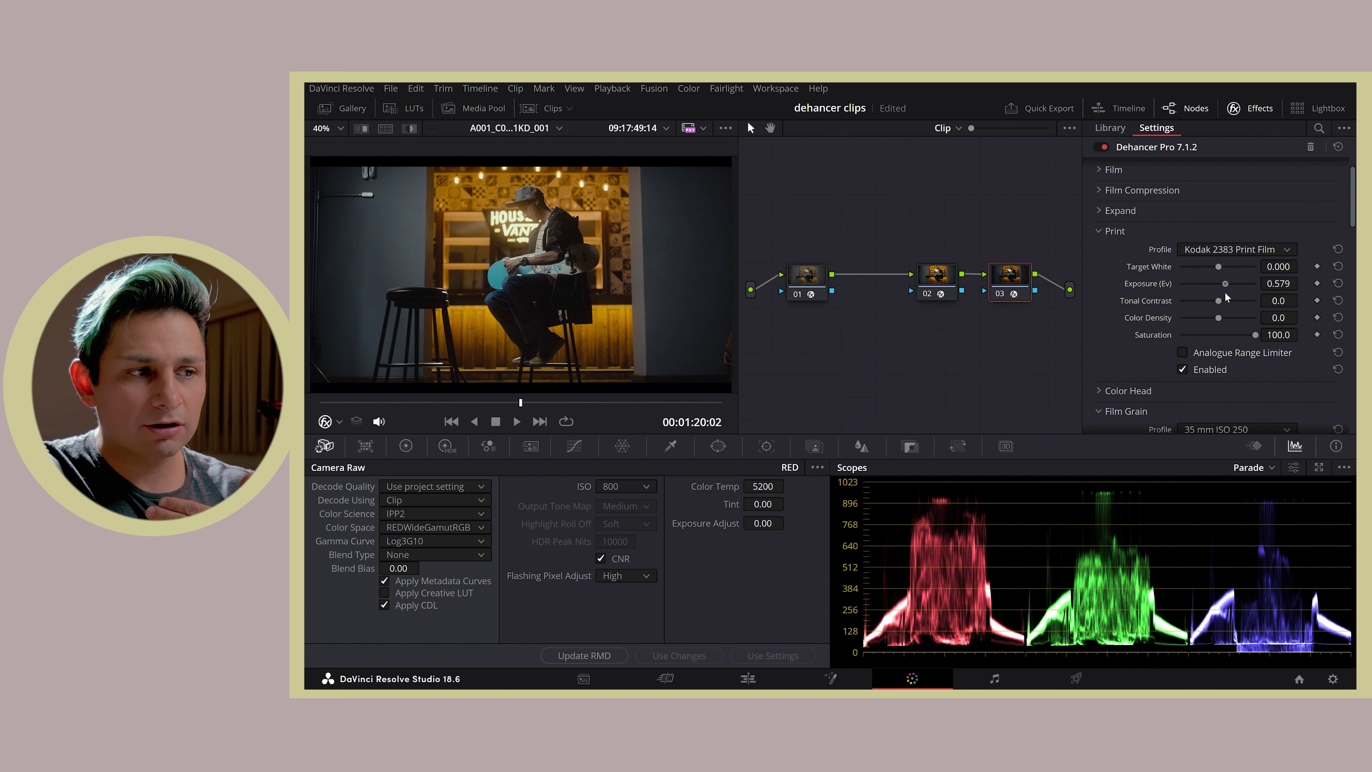
{"action": "left_click", "coordinate": [1338, 284]}
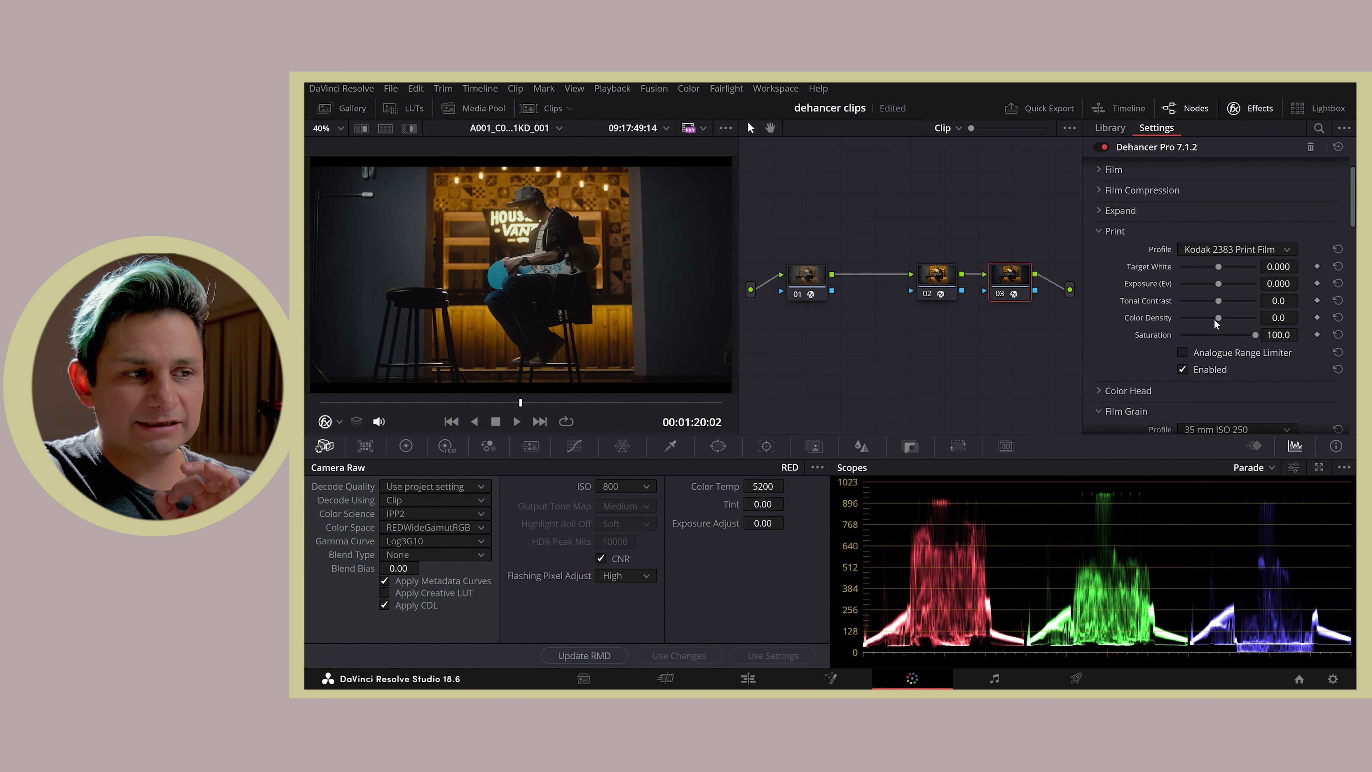
- Set the Print Color Density to about 67 and Exposure to about 0.41
{"action": "mouse_move", "coordinate": [1219, 318]}
{"action": "left_mouse_down"}
{"action": "mouse_move", "coordinate": [1199, 323]}
{"action": "mouse_move", "coordinate": [1249, 322]}
{"action": "mouse_move", "coordinate": [1210, 316]}
{"action": "left_mouse_up"}
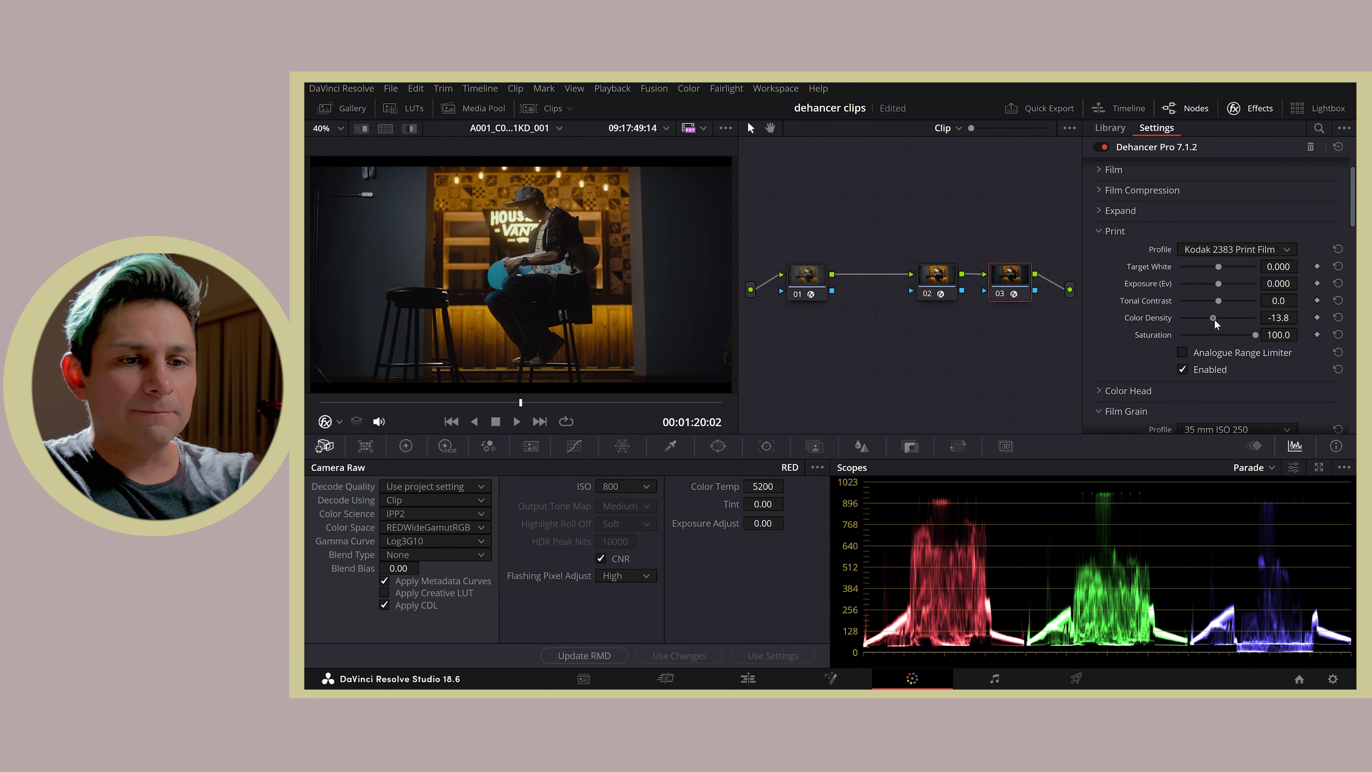
{"action": "left_click_drag", "start_coordinate": [1211, 317], "coordinate": [1155, 318]}
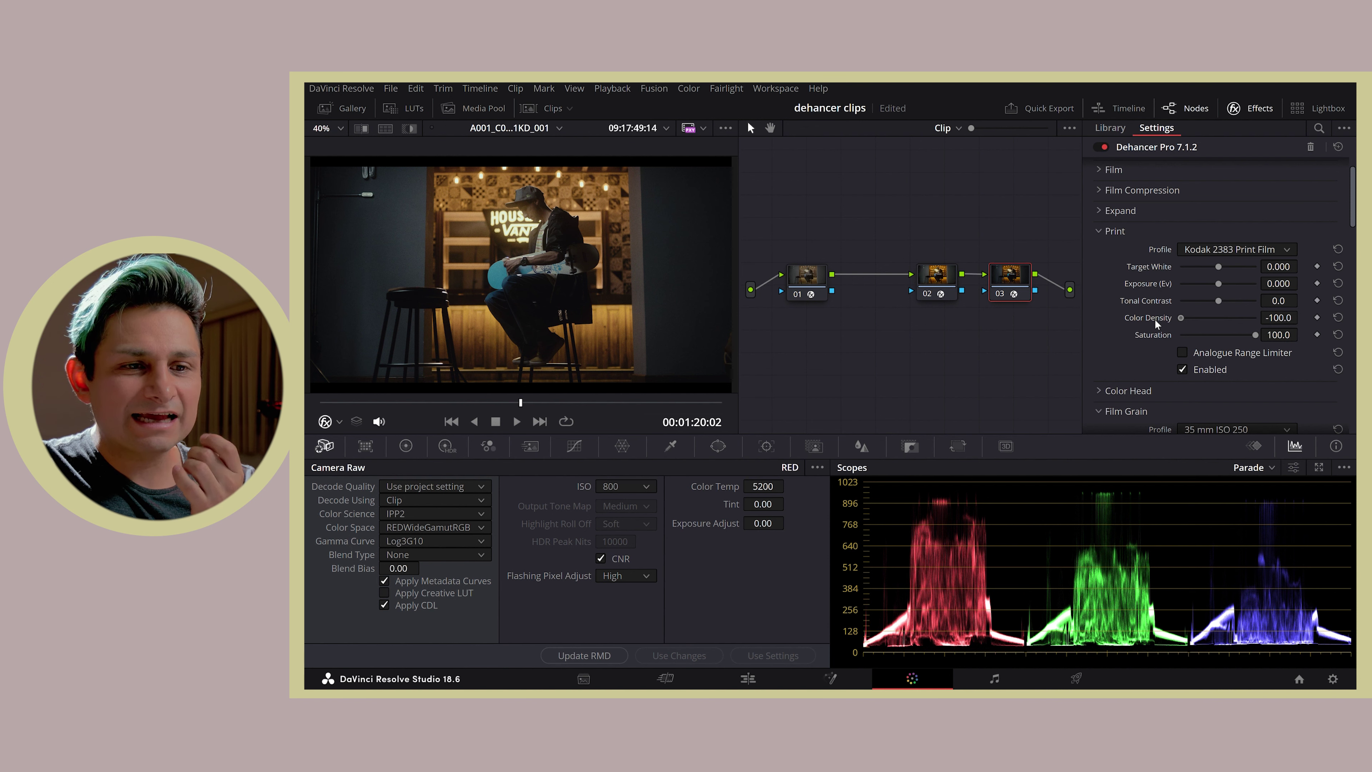
{"action": "left_click_drag", "start_coordinate": [1181, 318], "coordinate": [1270, 318]}
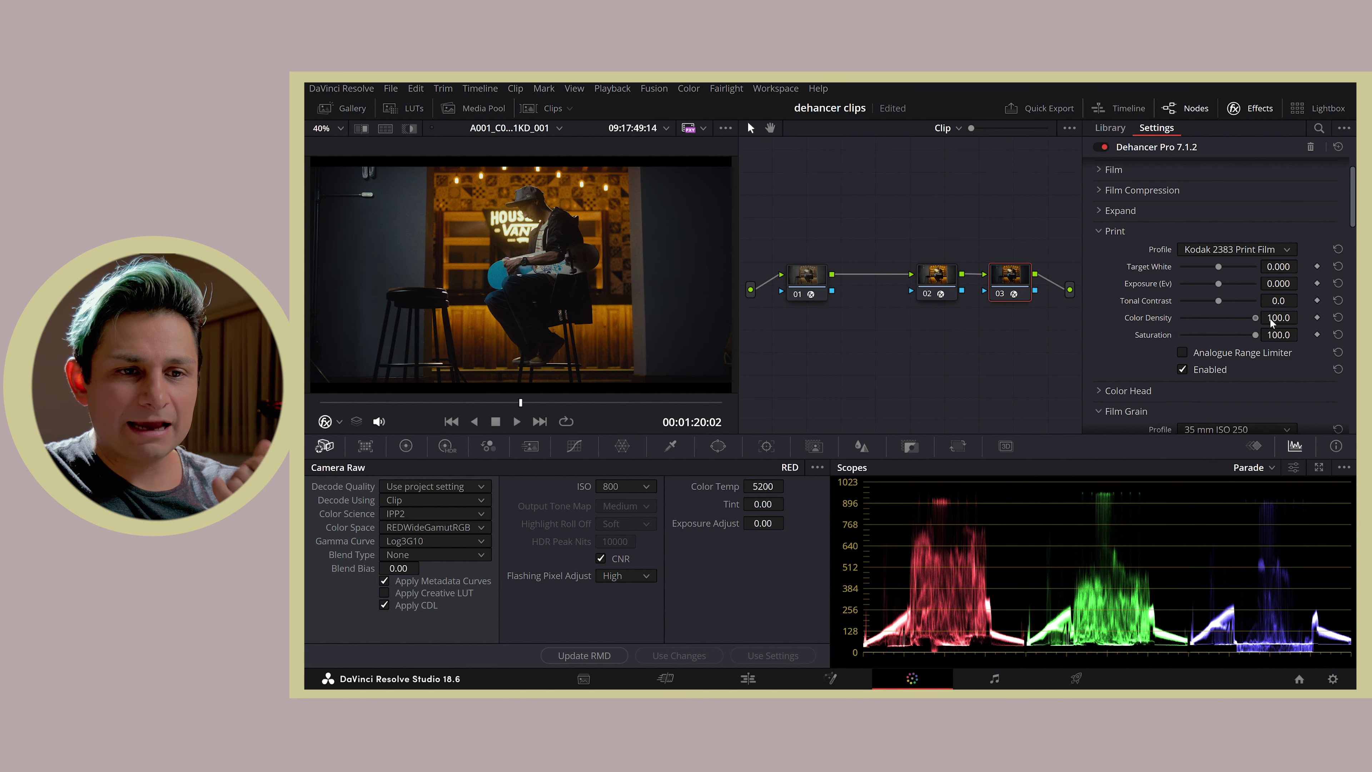
{"action": "left_click_drag", "start_coordinate": [1253, 322], "coordinate": [1244, 327]}
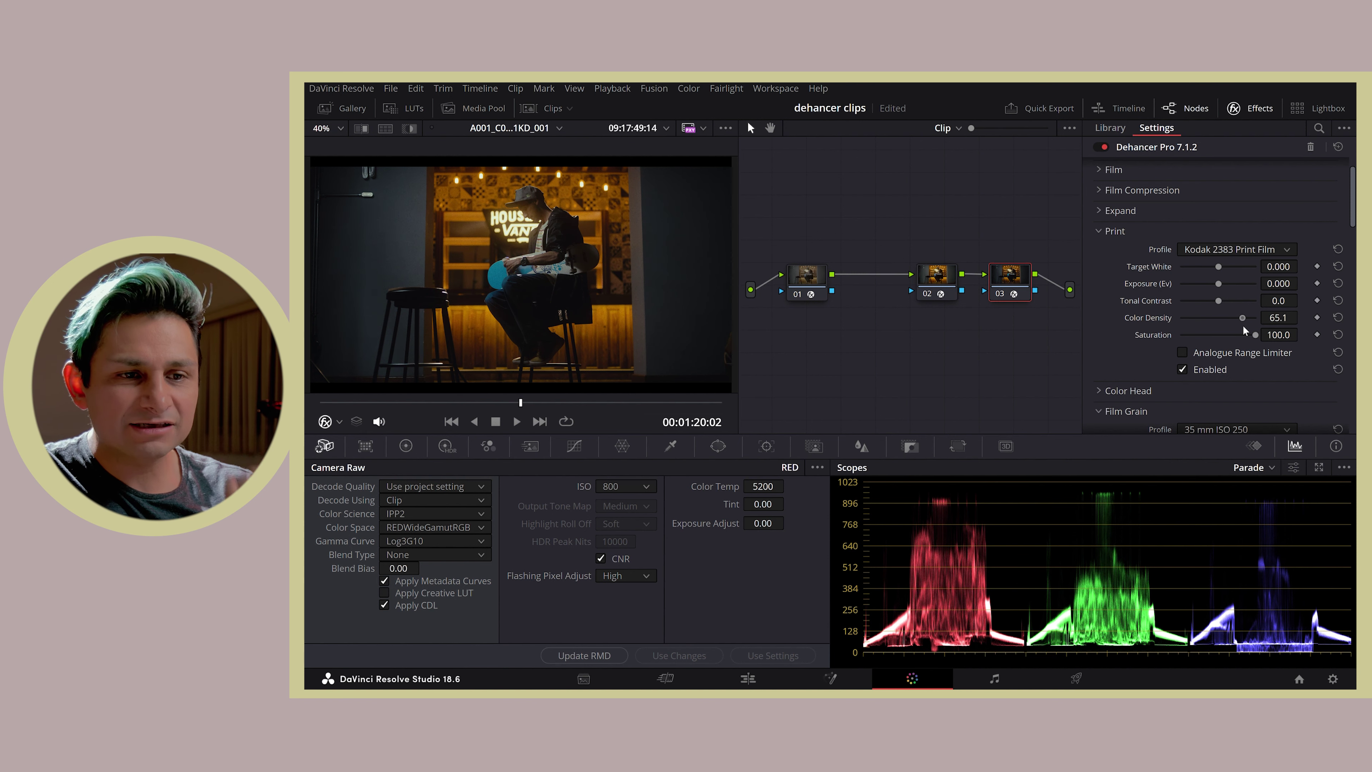
{"action": "left_click_drag", "start_coordinate": [1219, 284], "coordinate": [1224, 286]}
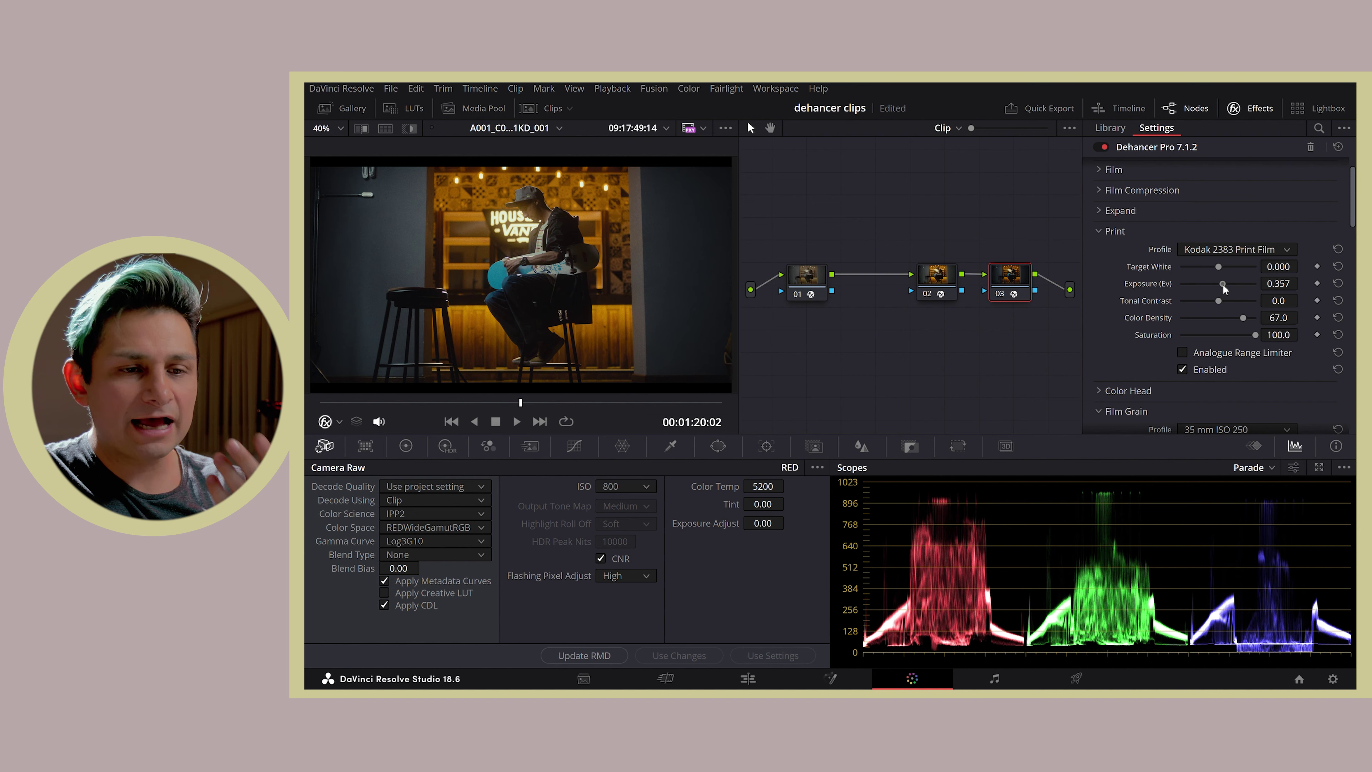
{"action": "scroll", "coordinate": [1142, 303], "scroll_direction": "down", "scroll_amount": 3}
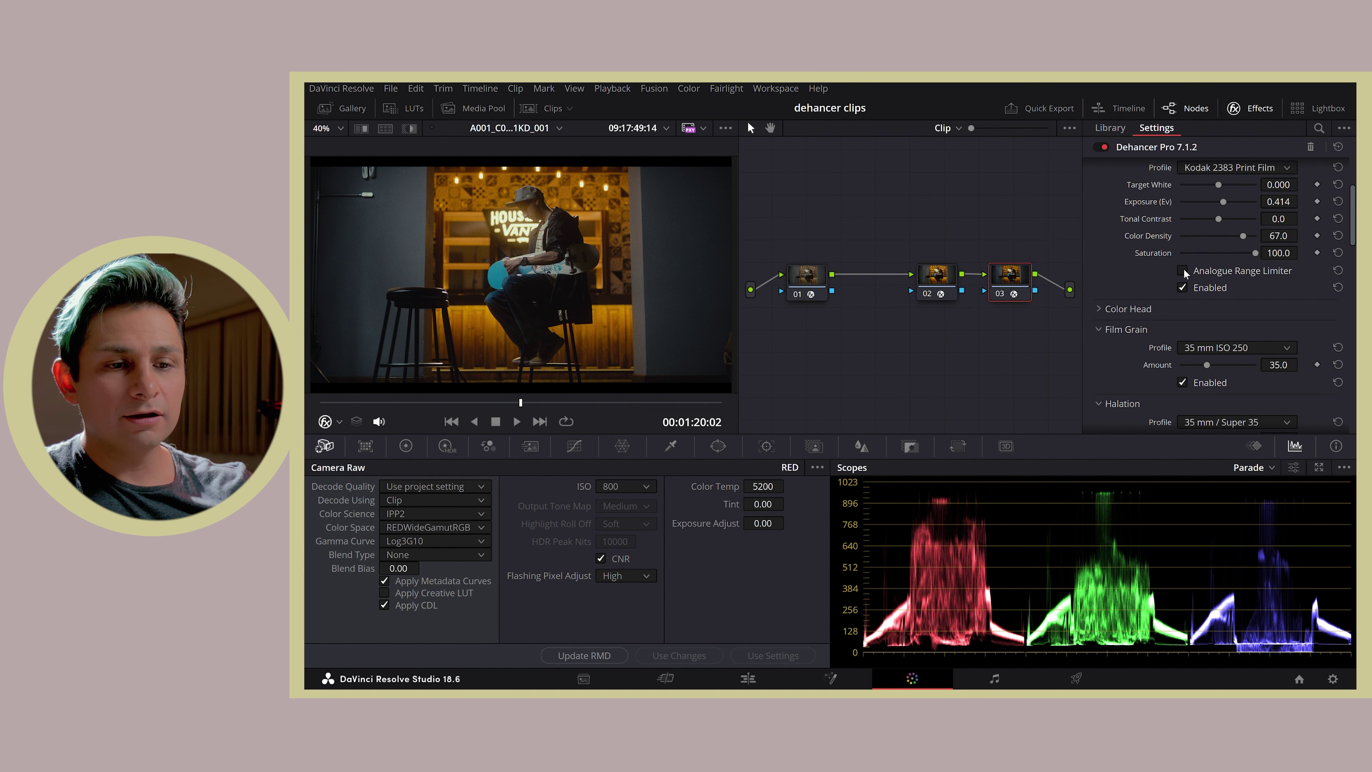
- Turn on Analogue Range Limiter, expand Color Head and collapse the Print section
{"action": "left_click", "coordinate": [1184, 271]}
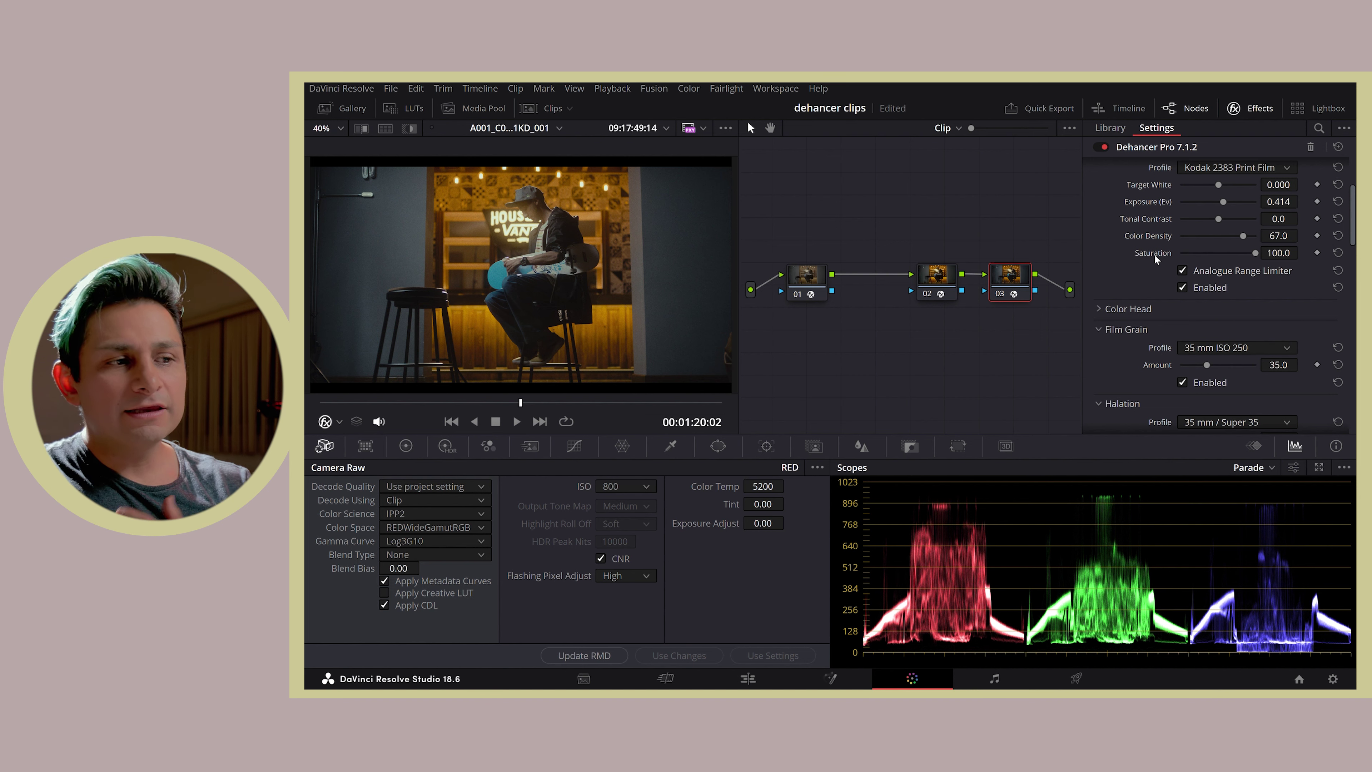
{"action": "scroll", "coordinate": [1144, 275], "scroll_direction": "down", "scroll_amount": 2}
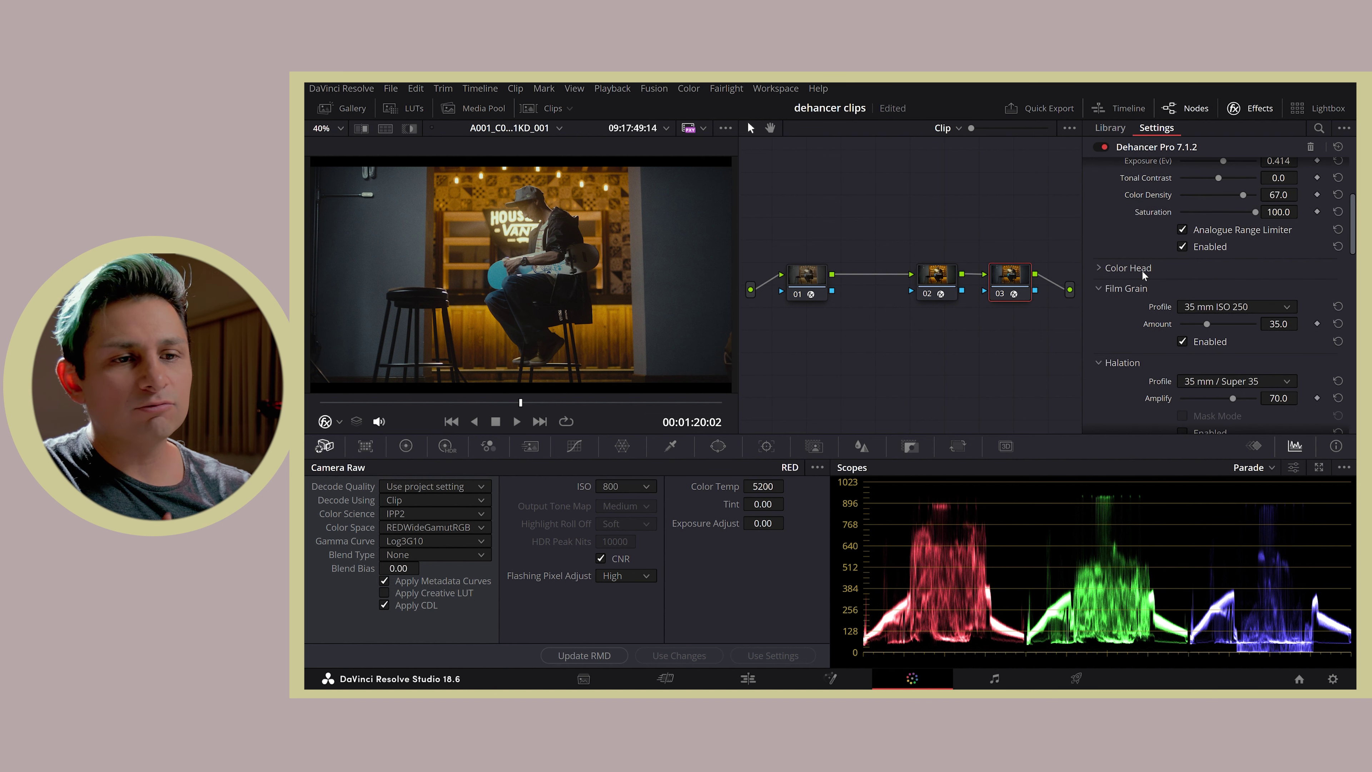
{"action": "left_click", "coordinate": [1118, 269]}
{"action": "scroll", "coordinate": [1122, 264], "scroll_direction": "up", "scroll_amount": 6}
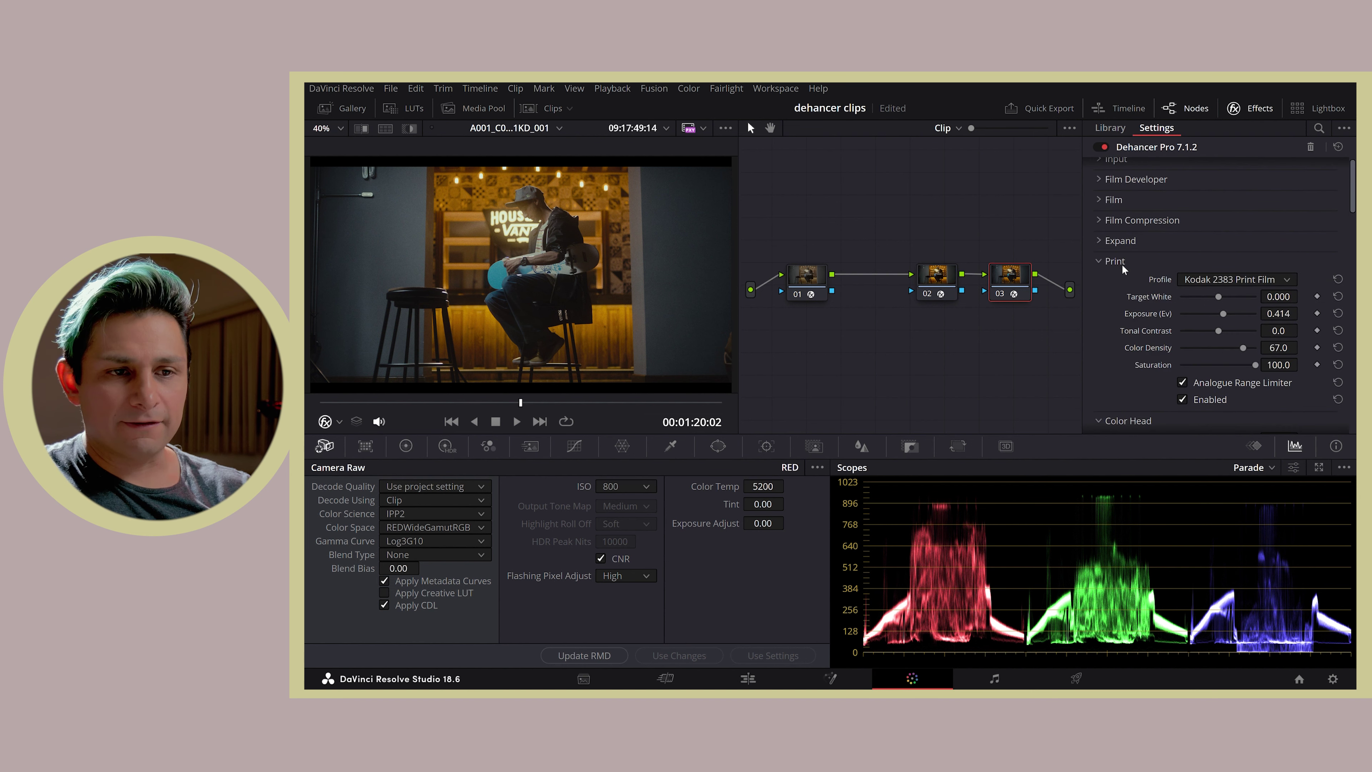
{"action": "left_click", "coordinate": [1119, 262]}
{"action": "scroll", "coordinate": [1140, 322], "scroll_direction": "down", "scroll_amount": 2}
{"action": "scroll", "coordinate": [1130, 315], "scroll_direction": "down", "scroll_amount": 2}
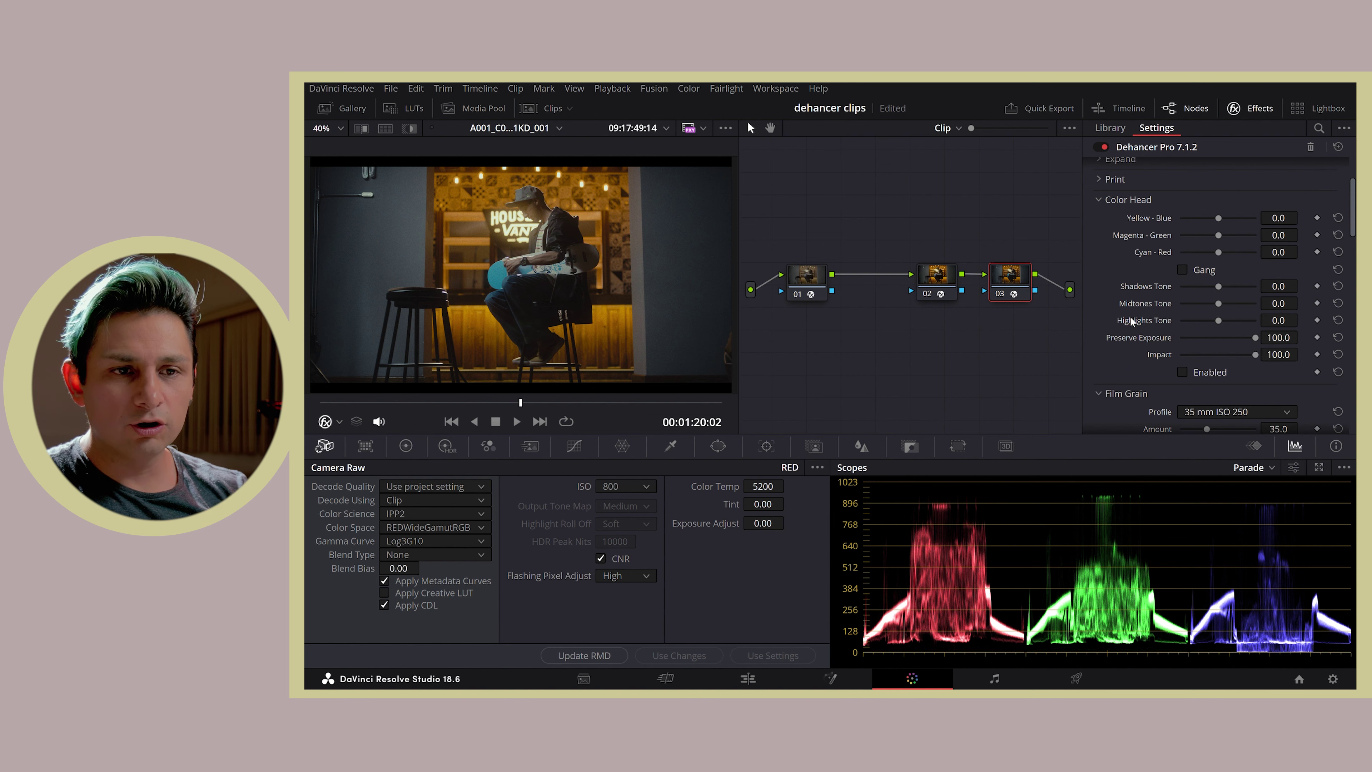
- Preview a Yellow-Blue Color Head shift, then reset it and collapse Color Head down to Film Grain
{"action": "left_click_drag", "start_coordinate": [1218, 218], "coordinate": [1199, 224]}
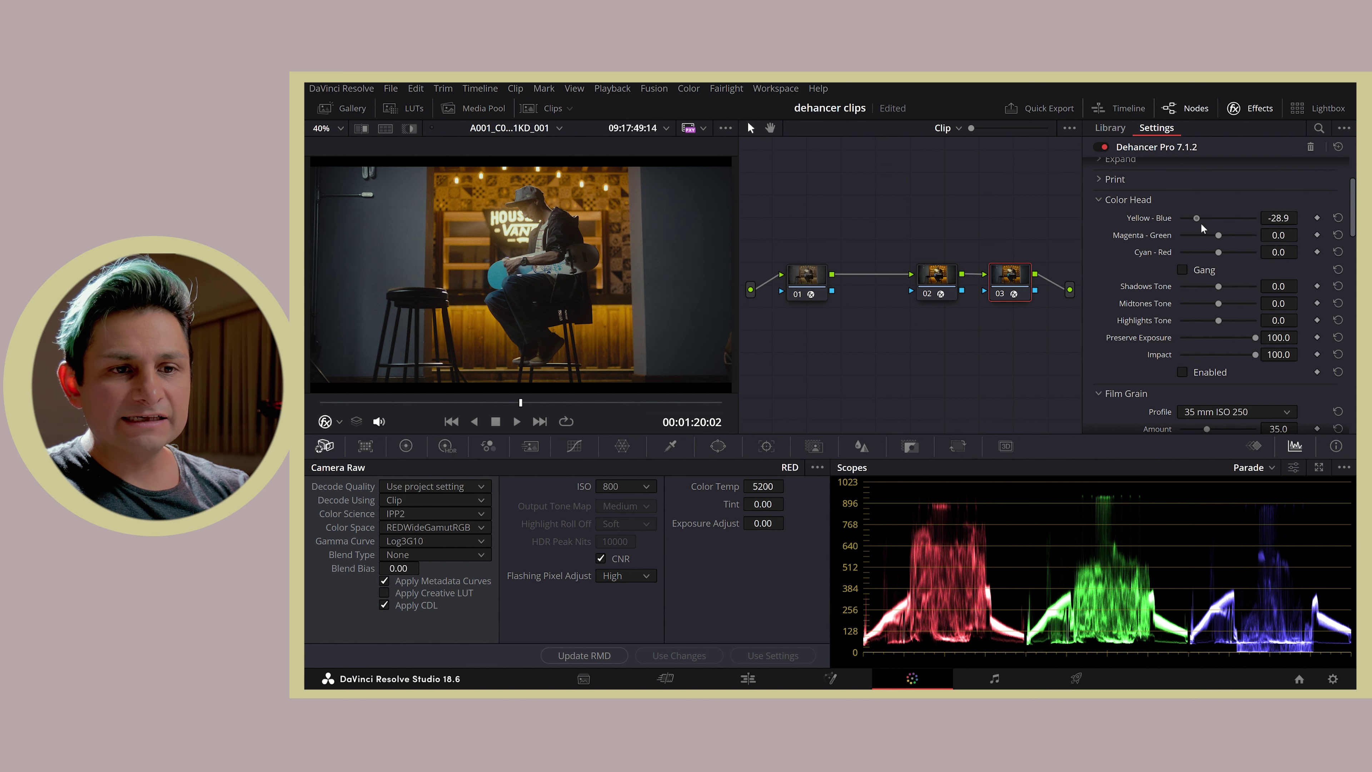
{"action": "left_click", "coordinate": [1183, 373]}
{"action": "mouse_move", "coordinate": [1210, 218]}
{"action": "left_mouse_down"}
{"action": "mouse_move", "coordinate": [1233, 219]}
{"action": "mouse_move", "coordinate": [1218, 253]}
{"action": "mouse_move", "coordinate": [1229, 253]}
{"action": "mouse_move", "coordinate": [1211, 267]}
{"action": "left_mouse_up"}
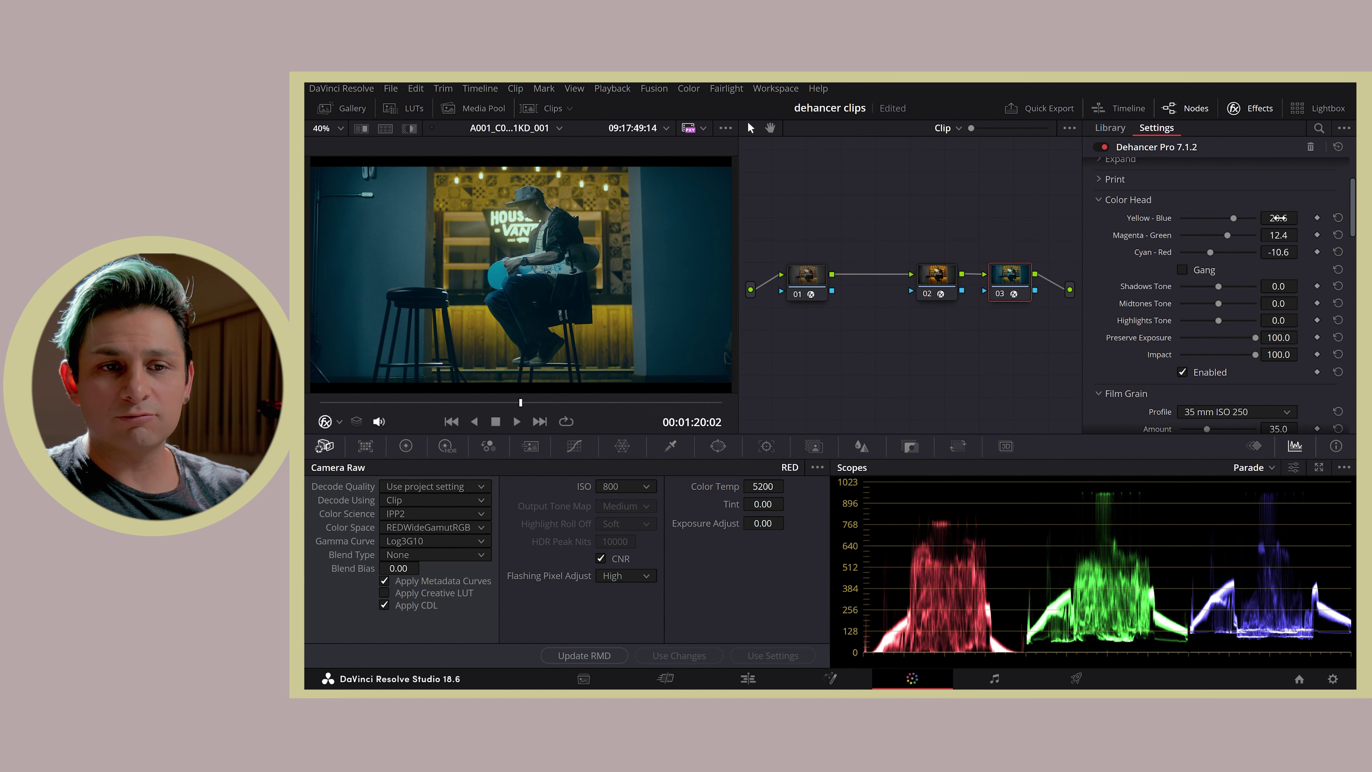
{"action": "left_click", "coordinate": [1339, 219]}
{"action": "left_click", "coordinate": [1127, 199]}
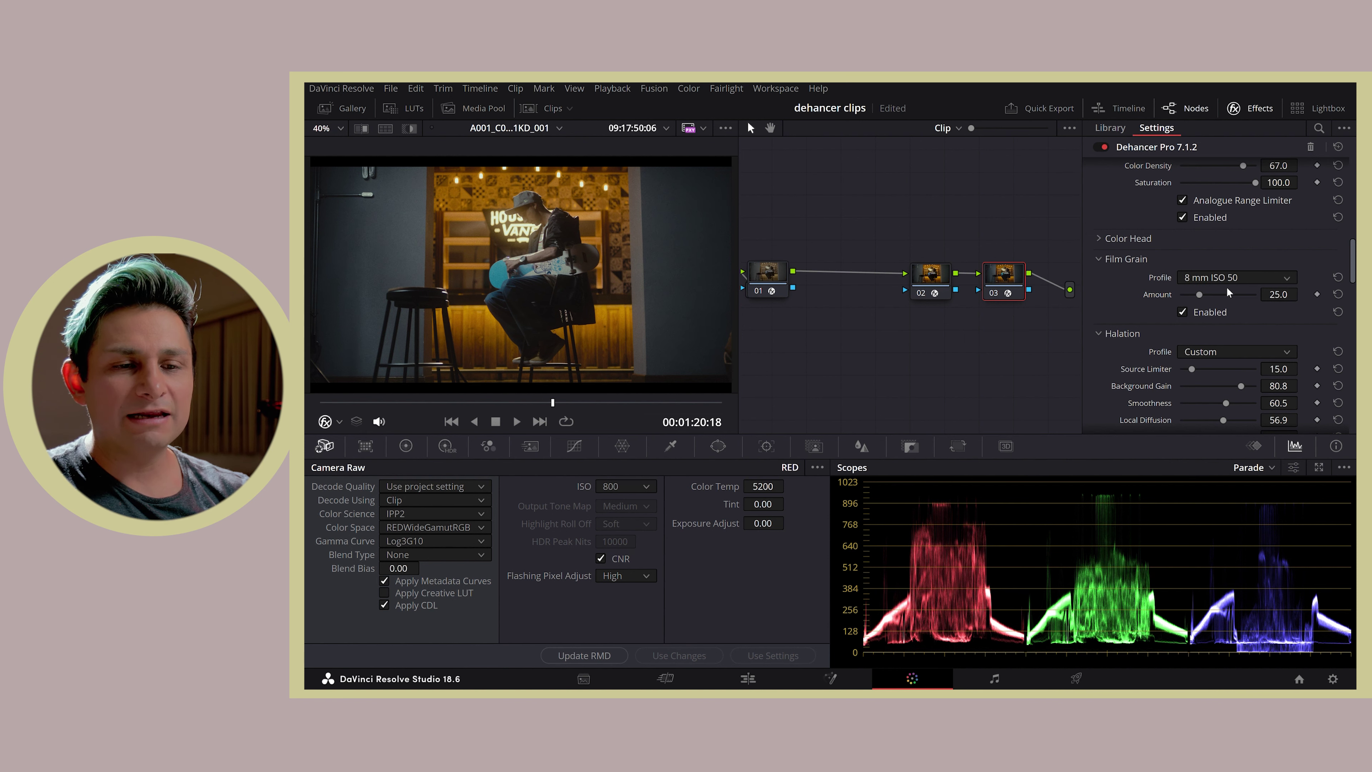
{"action": "scroll", "coordinate": [1235, 280], "scroll_direction": "down", "scroll_amount": 1}
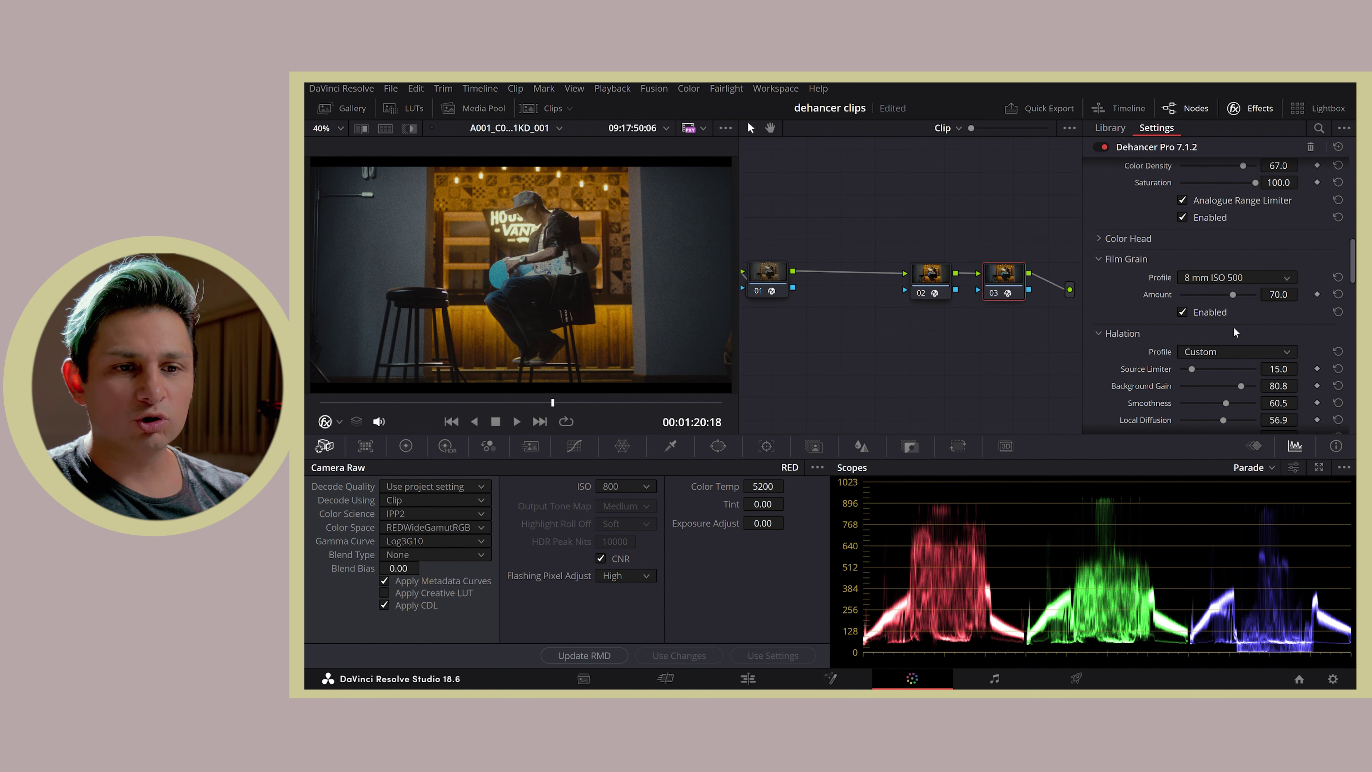
- Browse the Film Grain profiles, comparing 8 mm and 16 mm, and settle on 65 mm ISO 500
{"action": "scroll", "coordinate": [1231, 278], "scroll_direction": "down", "scroll_amount": 1}
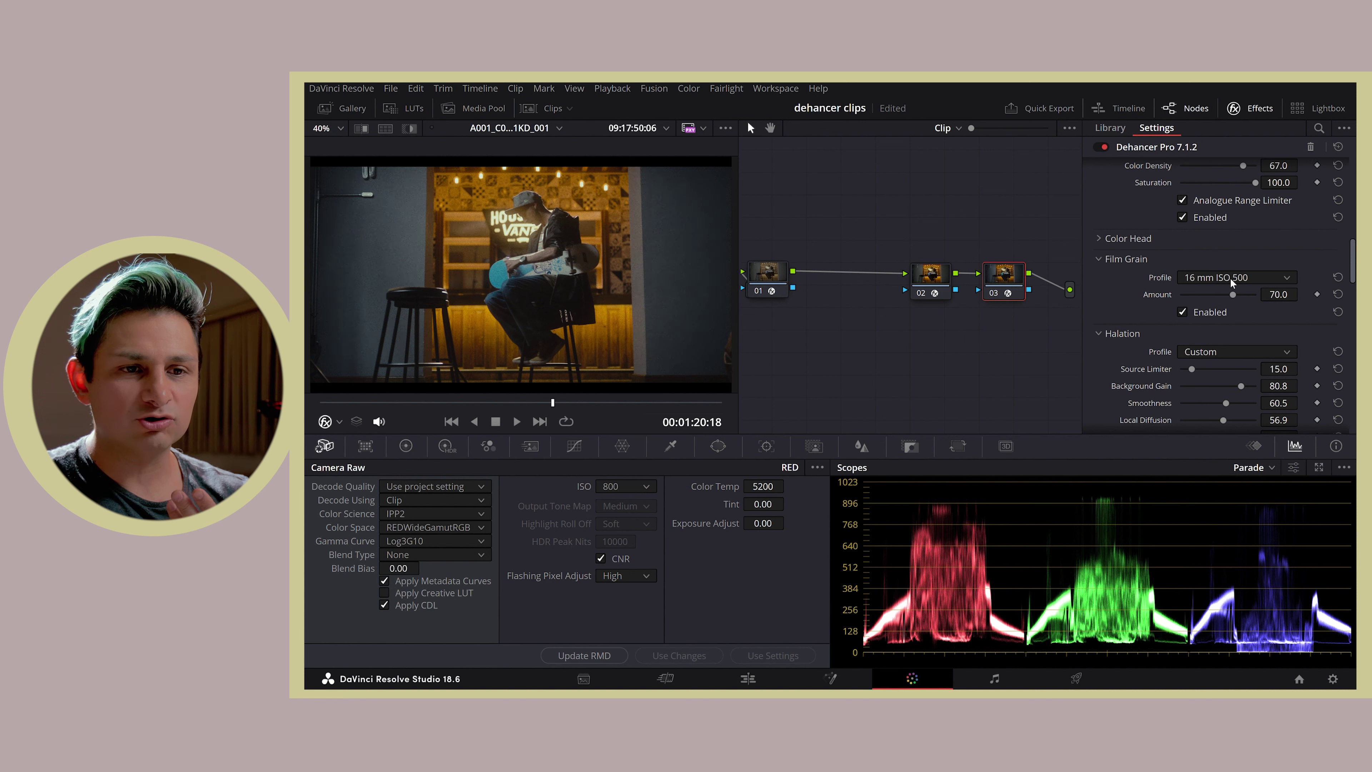
{"action": "scroll", "coordinate": [1229, 281], "scroll_direction": "up", "scroll_amount": 1}
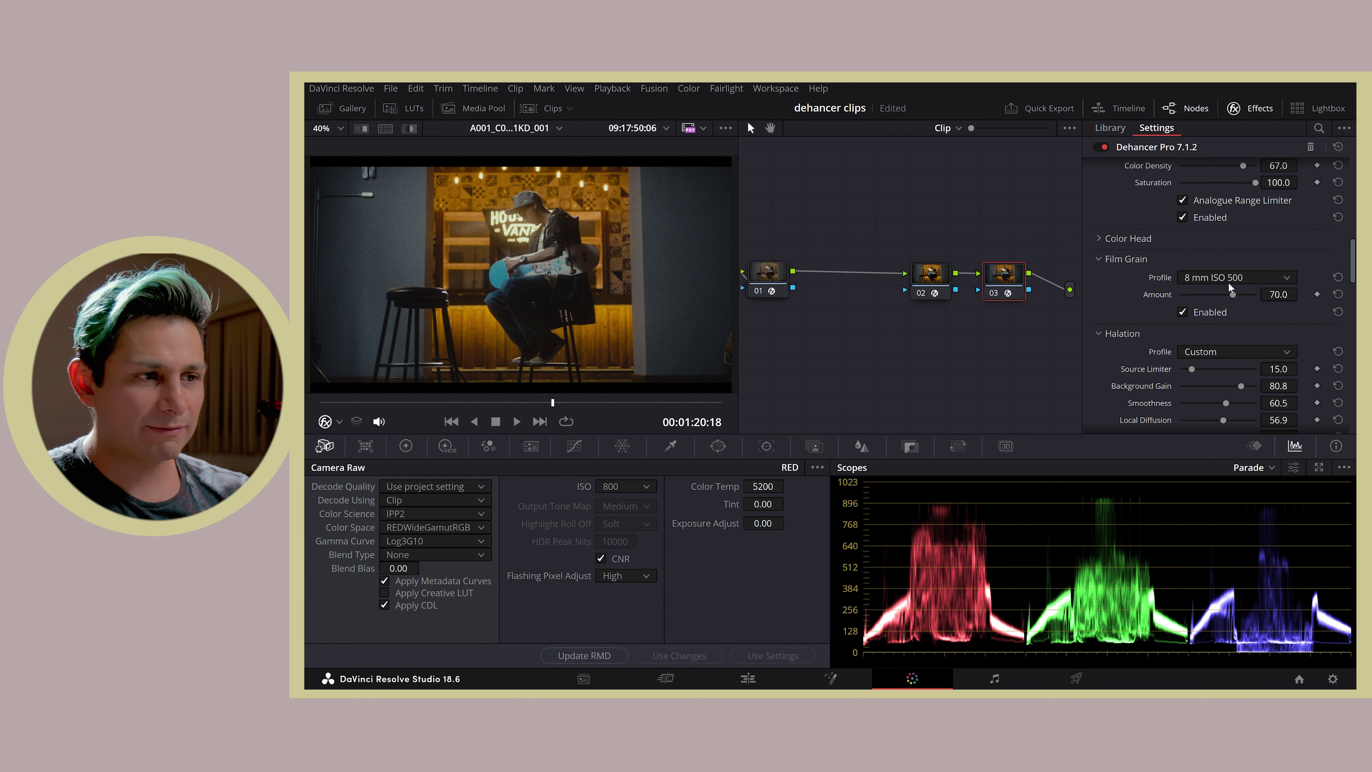
{"action": "scroll", "coordinate": [1242, 278], "scroll_direction": "down", "scroll_amount": 1}
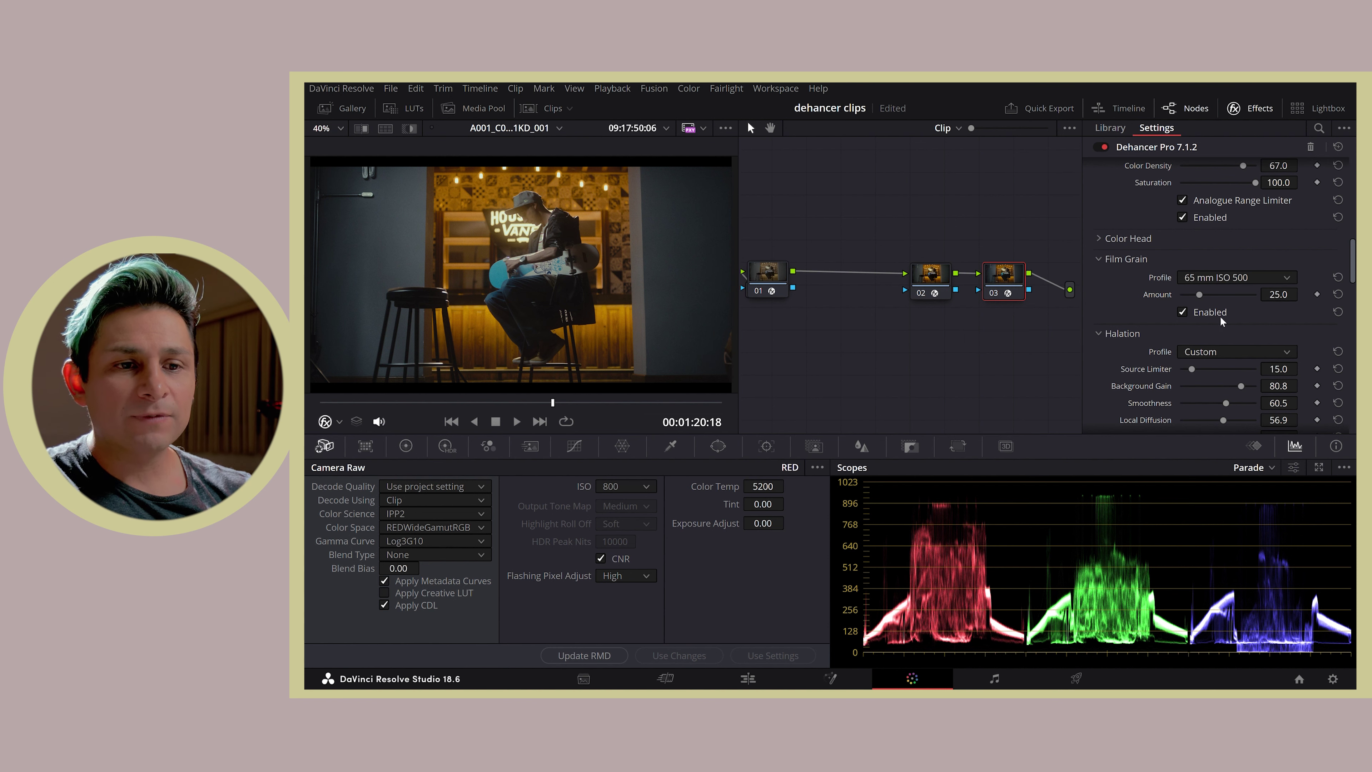
- Toggle Film Grain off and back on, set its Amount to 22.0, and fold the section
{"action": "left_click", "coordinate": [1183, 313]}
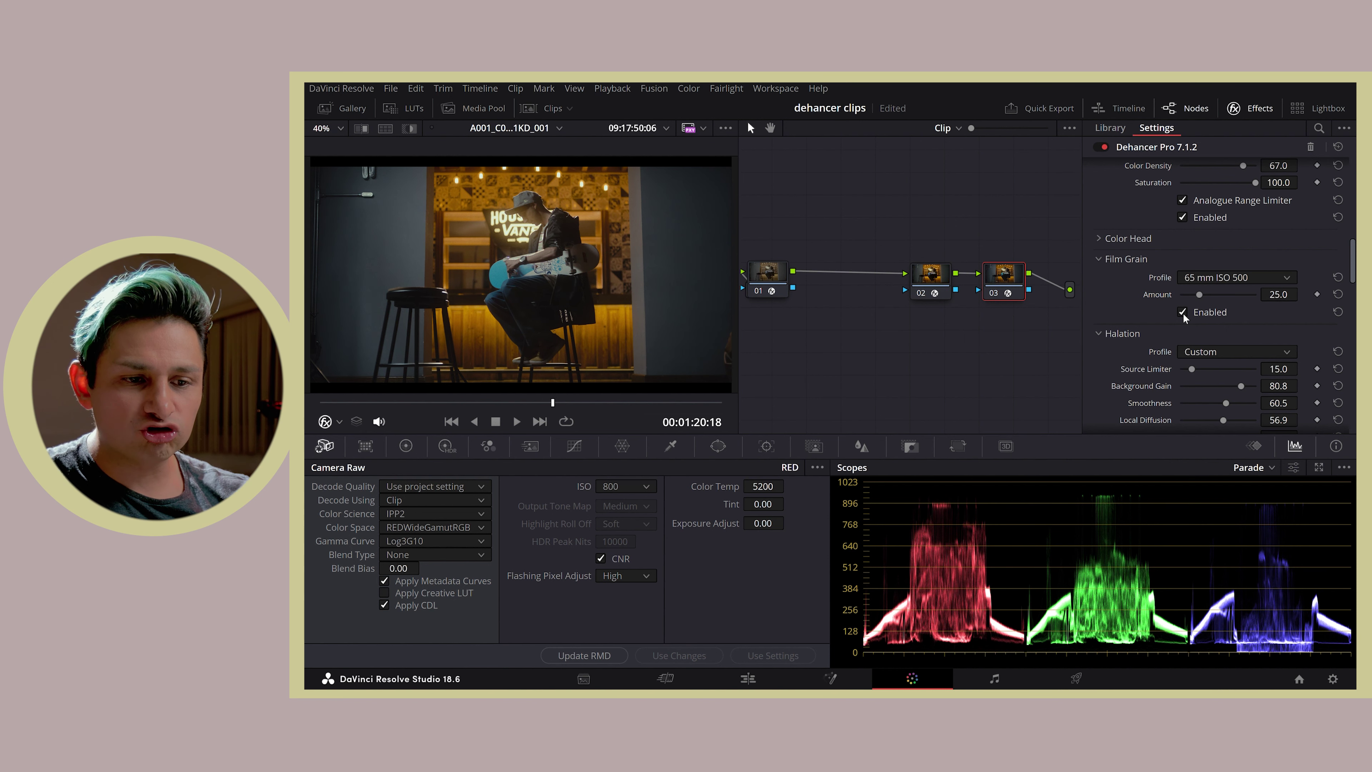
{"action": "left_click", "coordinate": [1184, 314]}
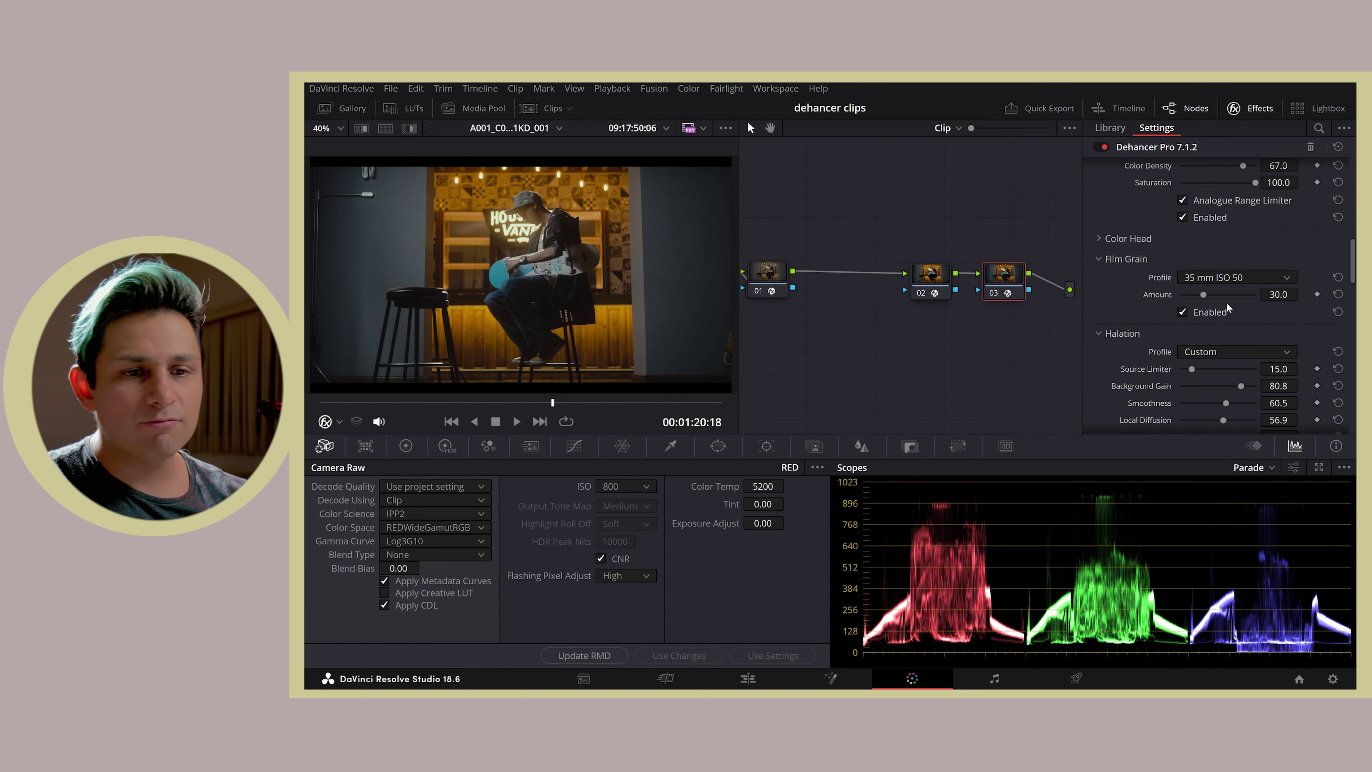
{"action": "left_click_drag", "start_coordinate": [1216, 293], "coordinate": [1194, 308]}
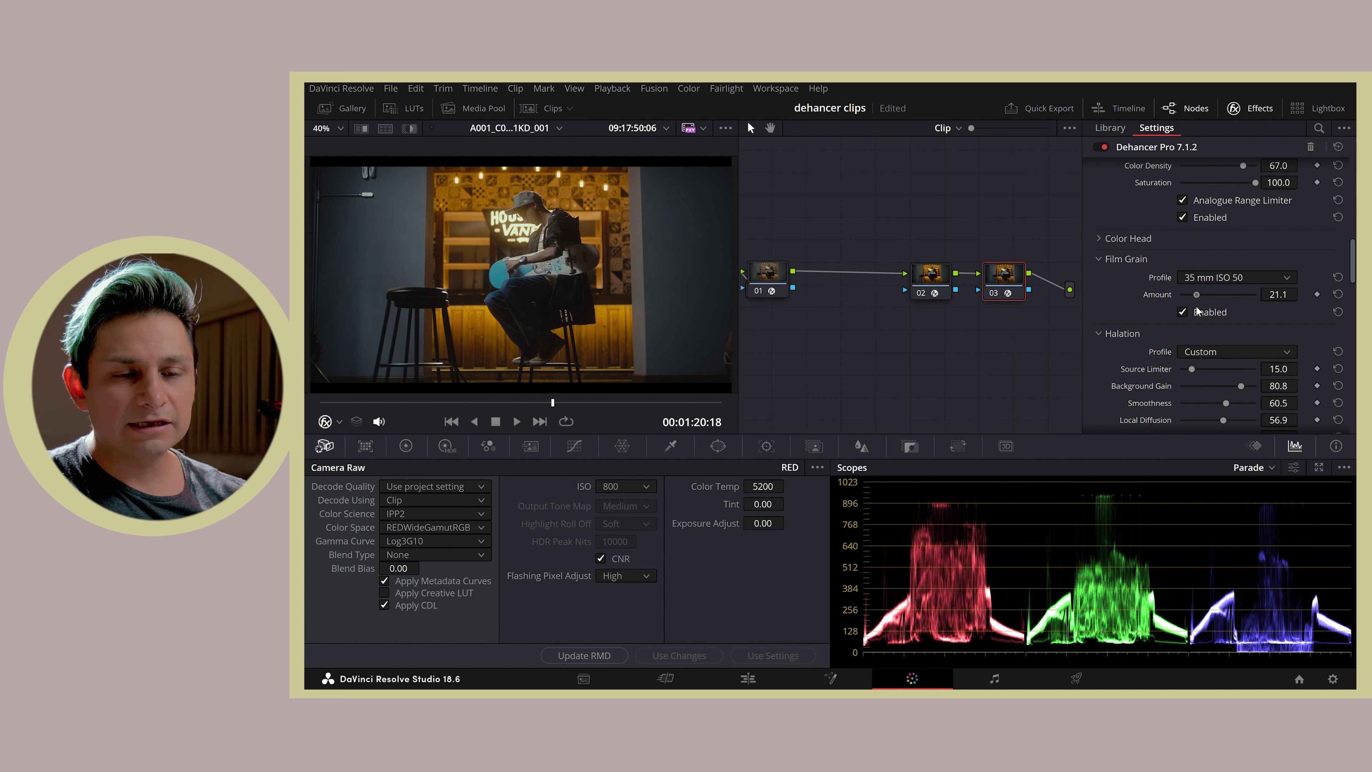
{"action": "left_click_drag", "start_coordinate": [1197, 305], "coordinate": [1198, 306]}
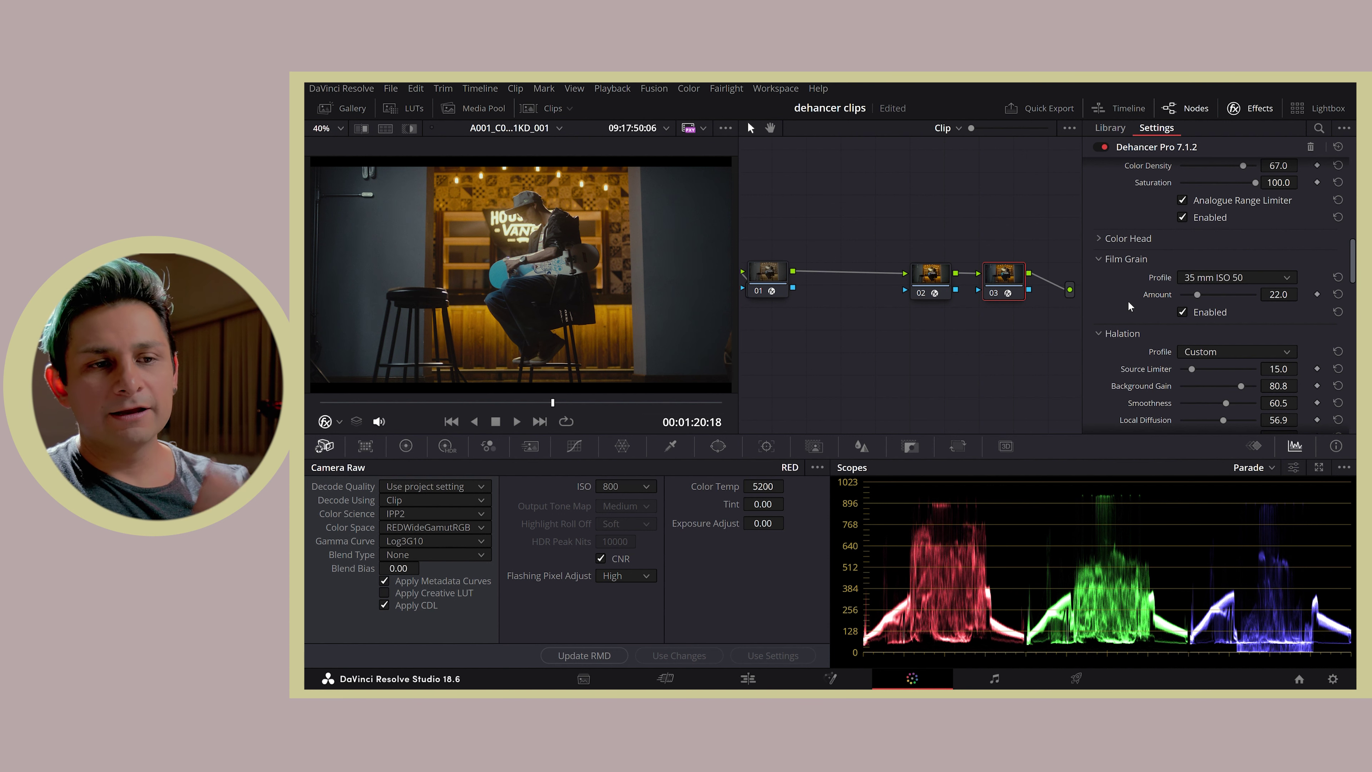
{"action": "left_click", "coordinate": [1113, 259]}
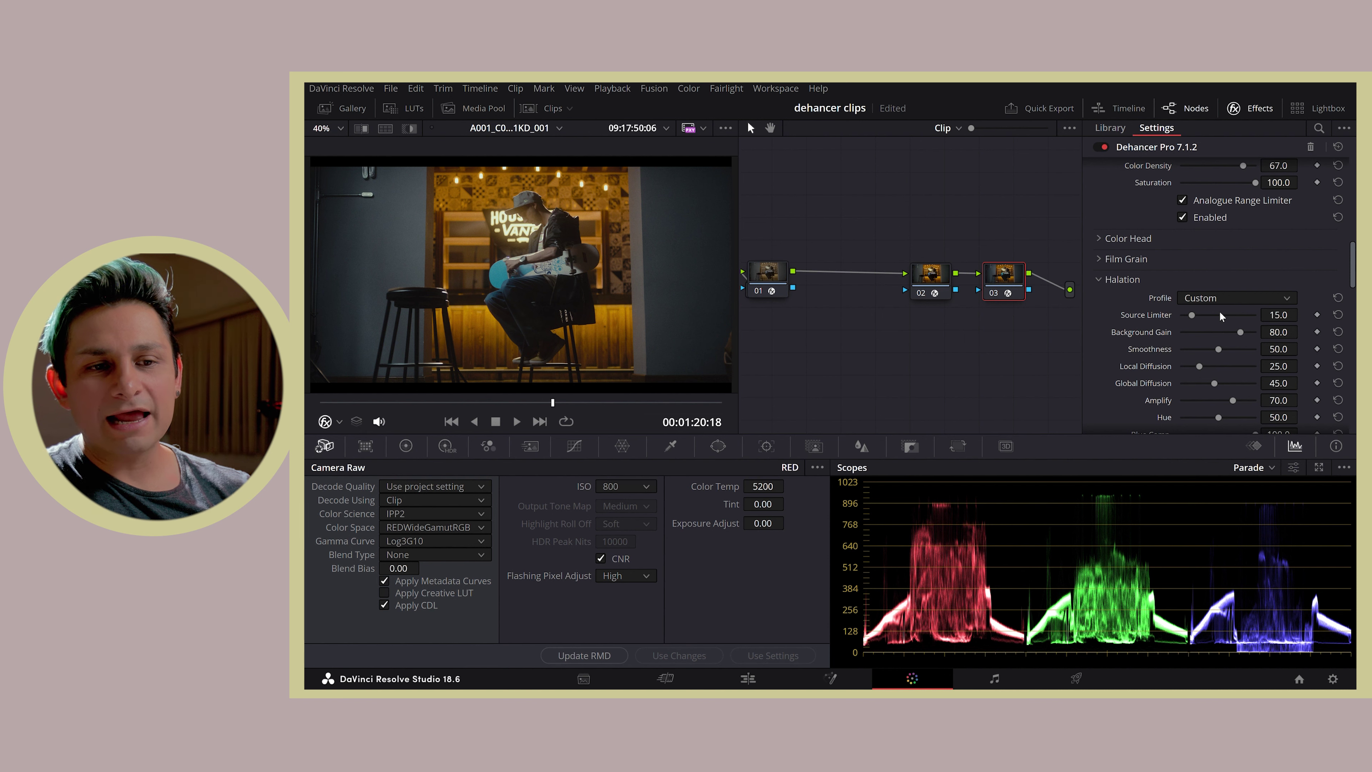
- Enable Halation in Mask Mode and set Local Diffusion 36.7 and Global Diffusion 30.3
{"action": "scroll", "coordinate": [1136, 318], "scroll_direction": "down", "scroll_amount": 2}
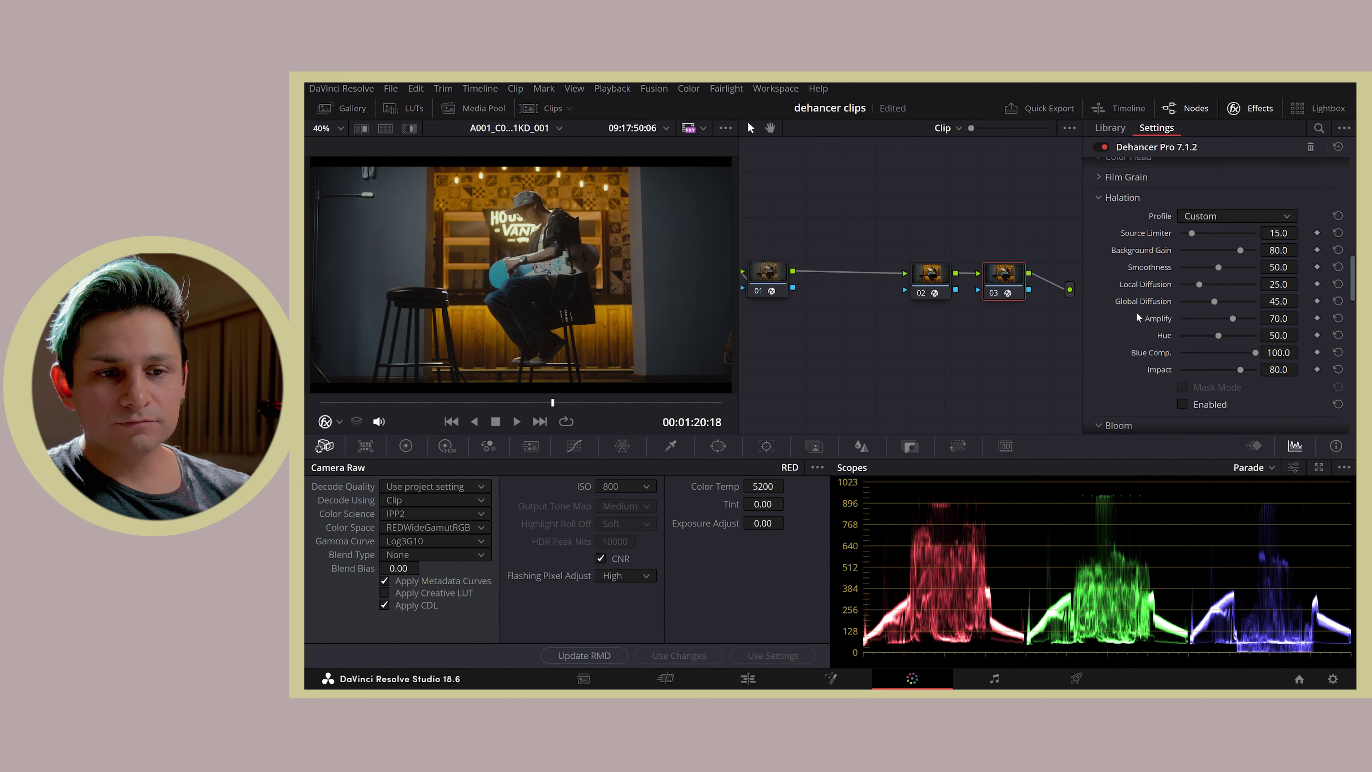
{"action": "left_click", "coordinate": [1183, 404]}
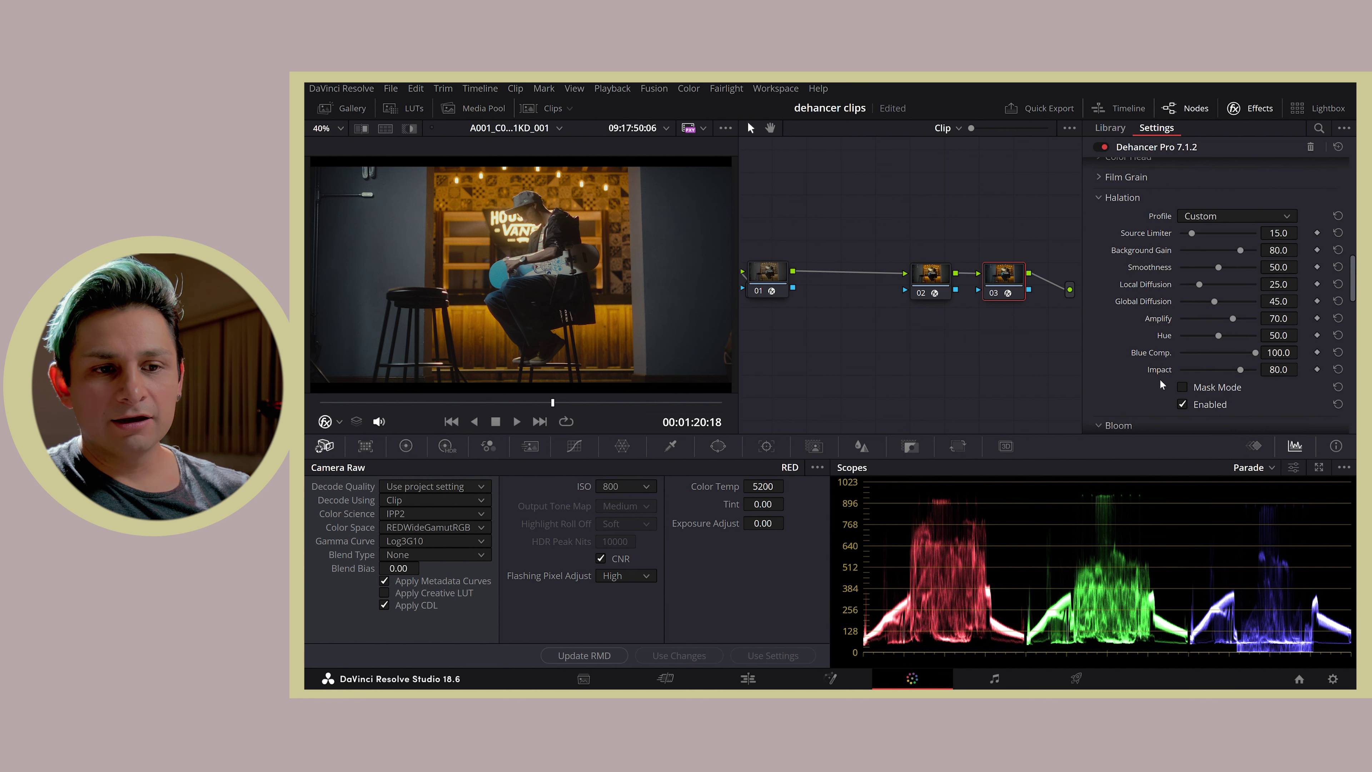
{"action": "left_click", "coordinate": [1183, 387]}
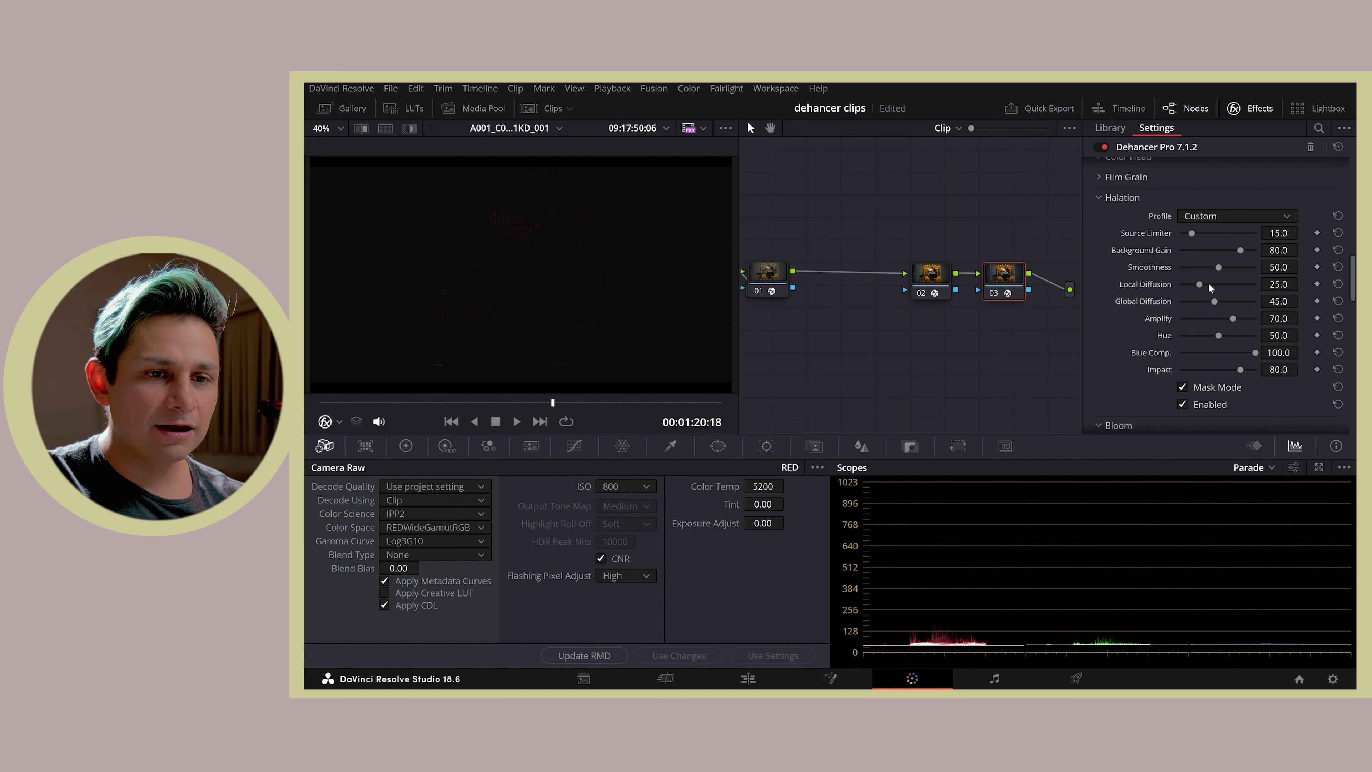
{"action": "left_click_drag", "start_coordinate": [1202, 284], "coordinate": [1205, 305]}
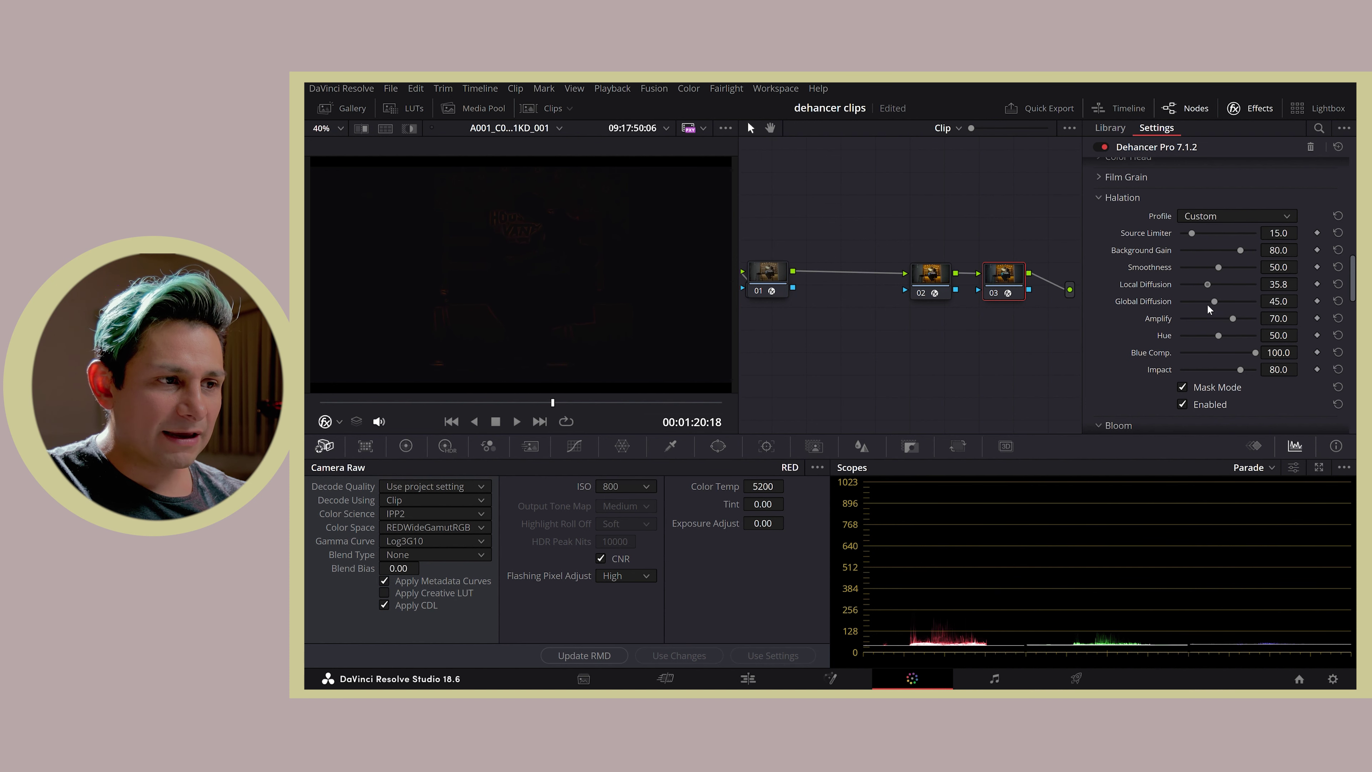
{"action": "left_click_drag", "start_coordinate": [1209, 309], "coordinate": [1209, 316]}
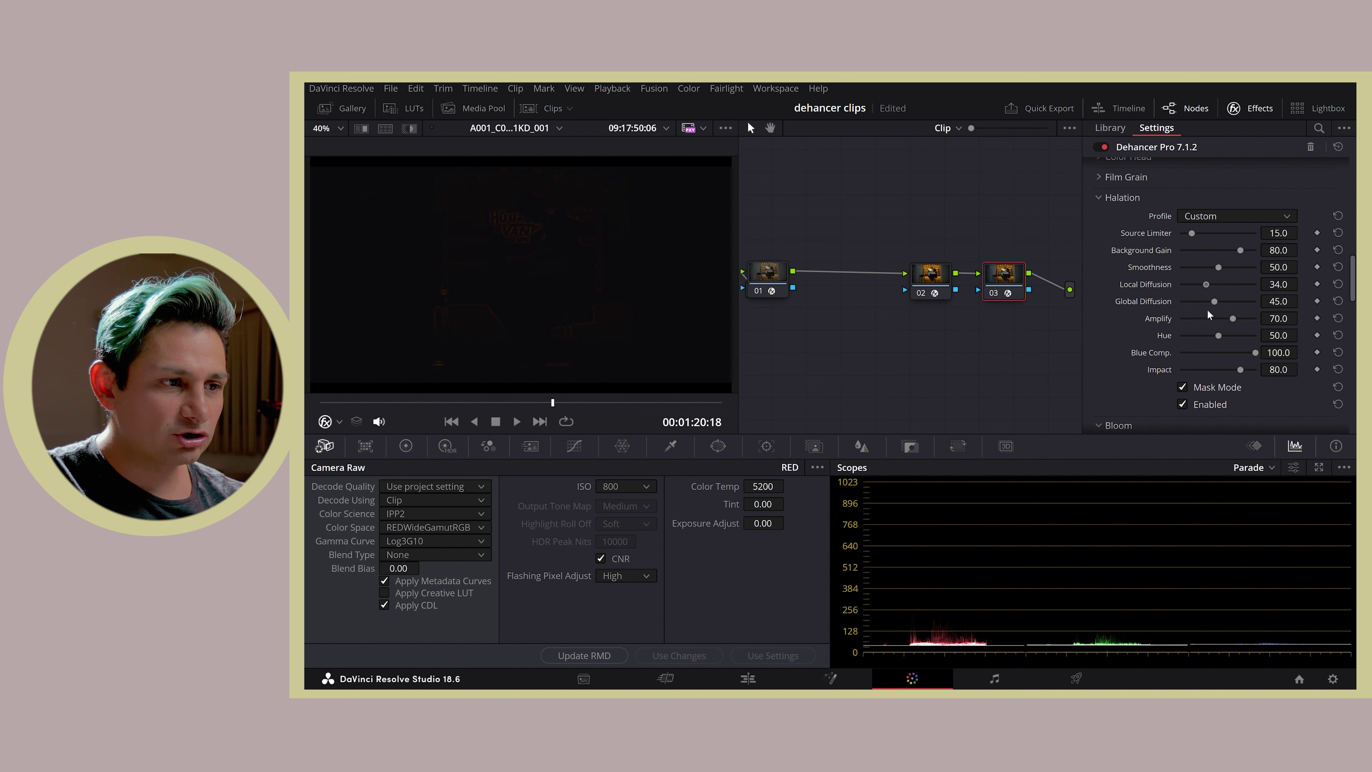
{"action": "mouse_move", "coordinate": [1215, 302]}
{"action": "left_mouse_down"}
{"action": "mouse_move", "coordinate": [1205, 306]}
{"action": "mouse_move", "coordinate": [1195, 274]}
{"action": "left_mouse_up"}
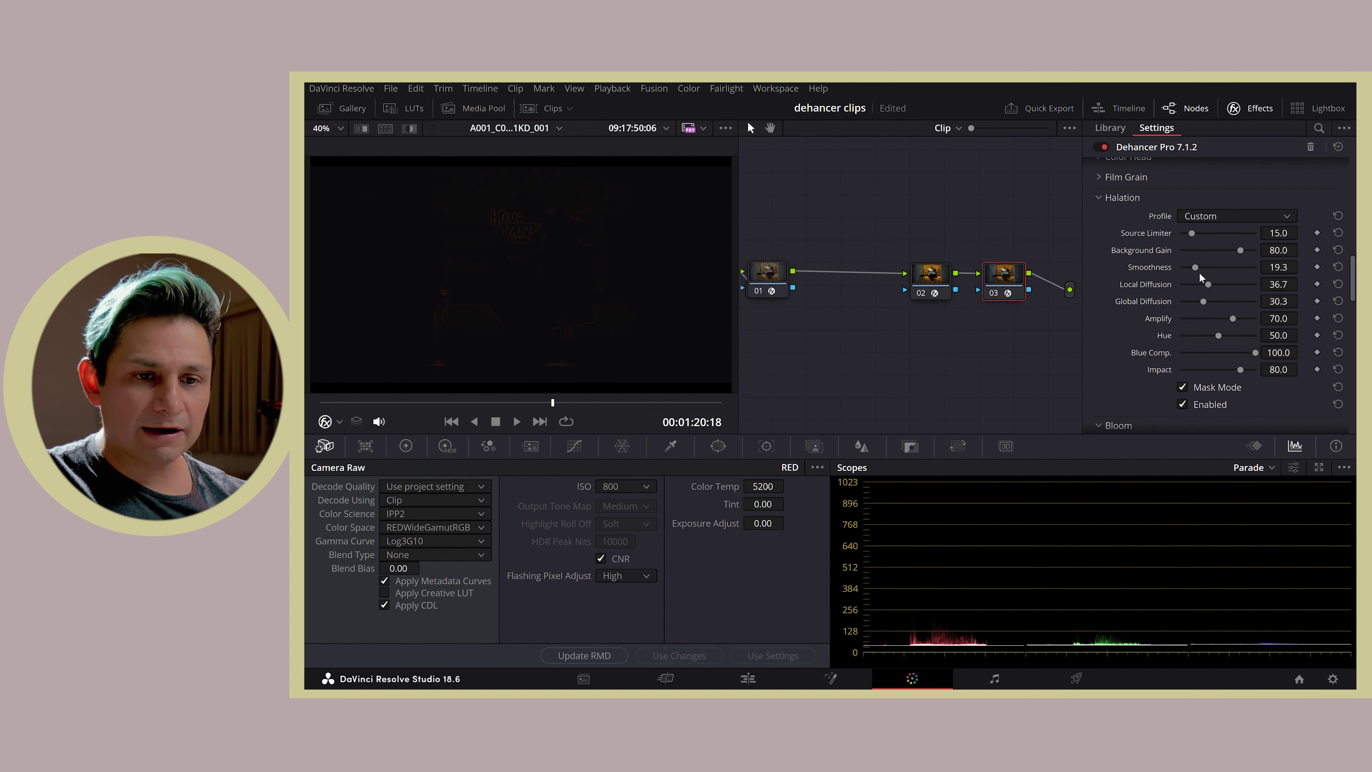
- Turn off Halation Mask Mode and compare Impact at low and near-full strength
{"action": "left_click", "coordinate": [1183, 387]}
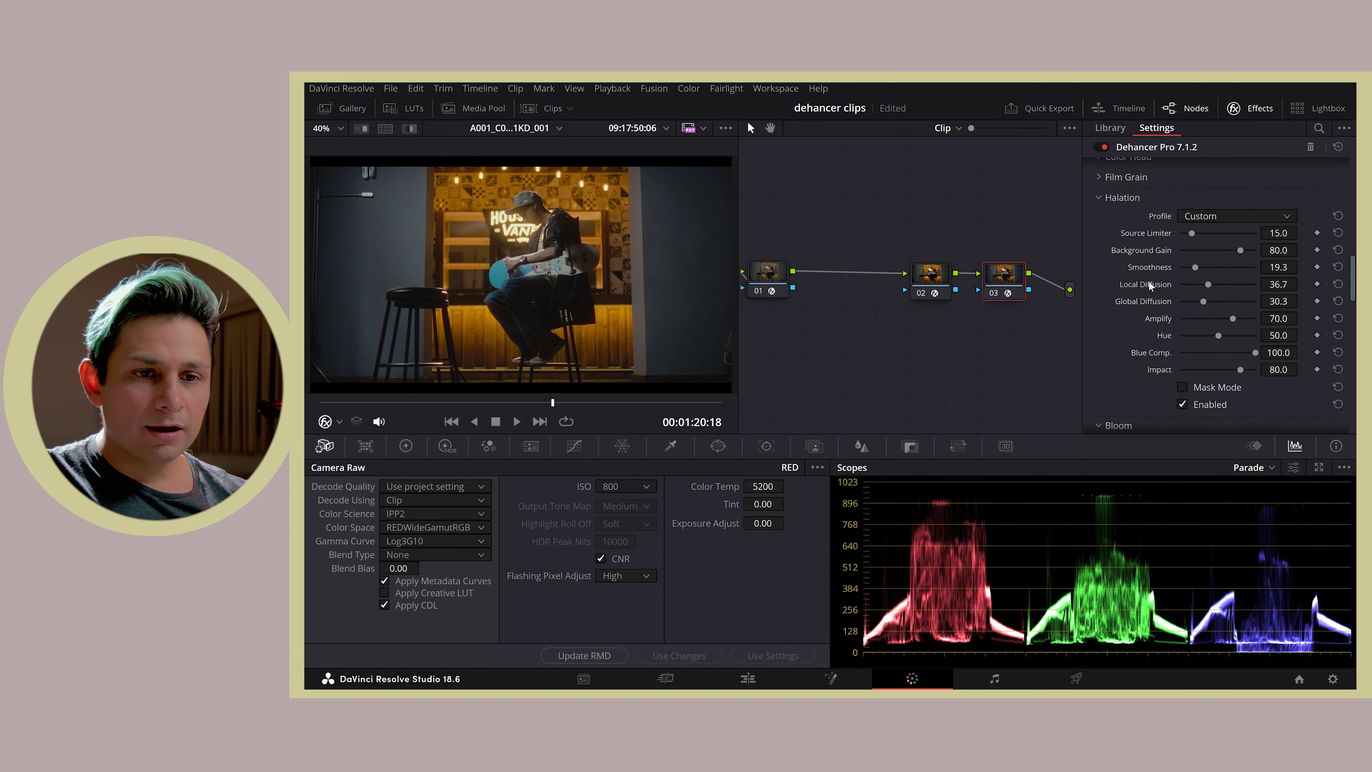
{"action": "mouse_move", "coordinate": [1213, 370]}
{"action": "left_mouse_down"}
{"action": "mouse_move", "coordinate": [1313, 377]}
{"action": "mouse_move", "coordinate": [1143, 378]}
{"action": "mouse_move", "coordinate": [1262, 381]}
{"action": "left_mouse_up"}
{"action": "left_click_drag", "start_coordinate": [1162, 380], "coordinate": [1242, 382]}
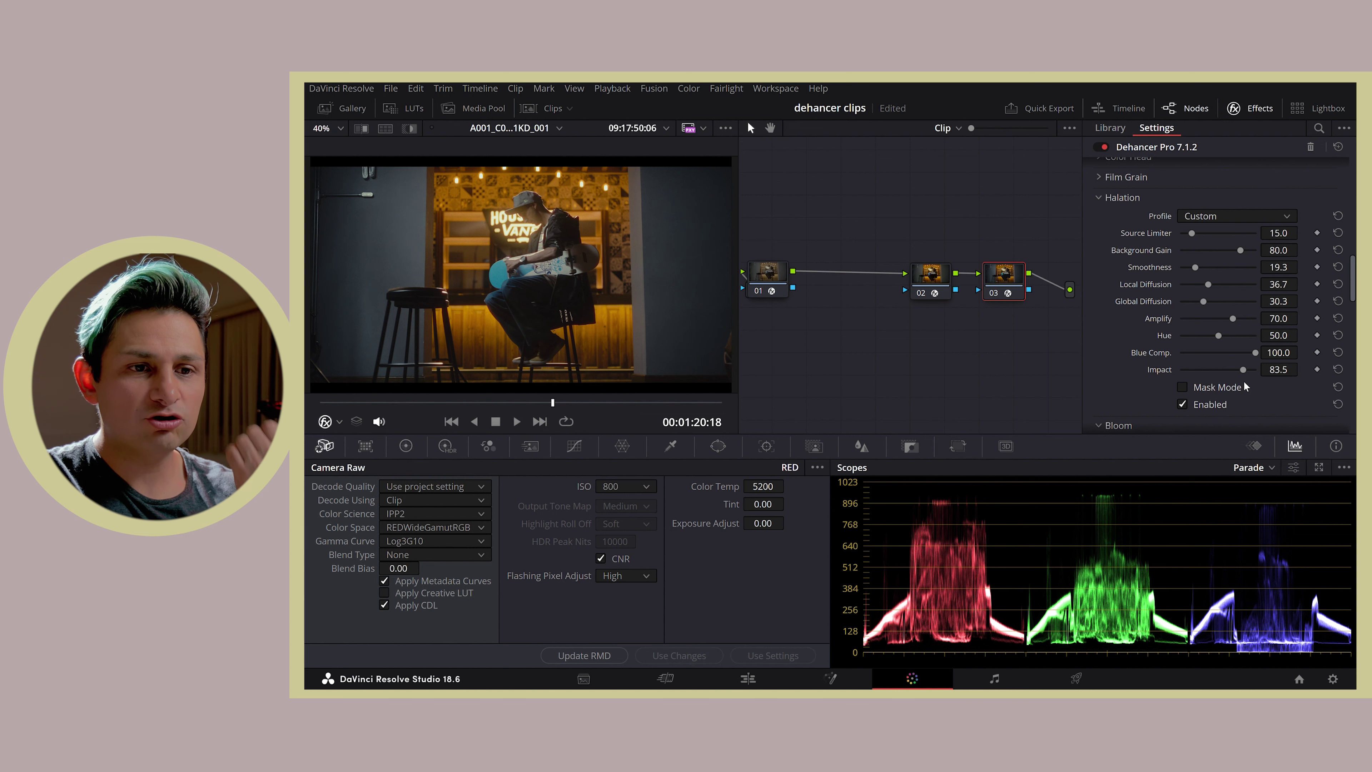
- Set Halation Smoothness to 74.3 and Local Diffusion to 54.2, then drop Impact to 0 to compare
{"action": "left_click_drag", "start_coordinate": [1195, 267], "coordinate": [1216, 268]}
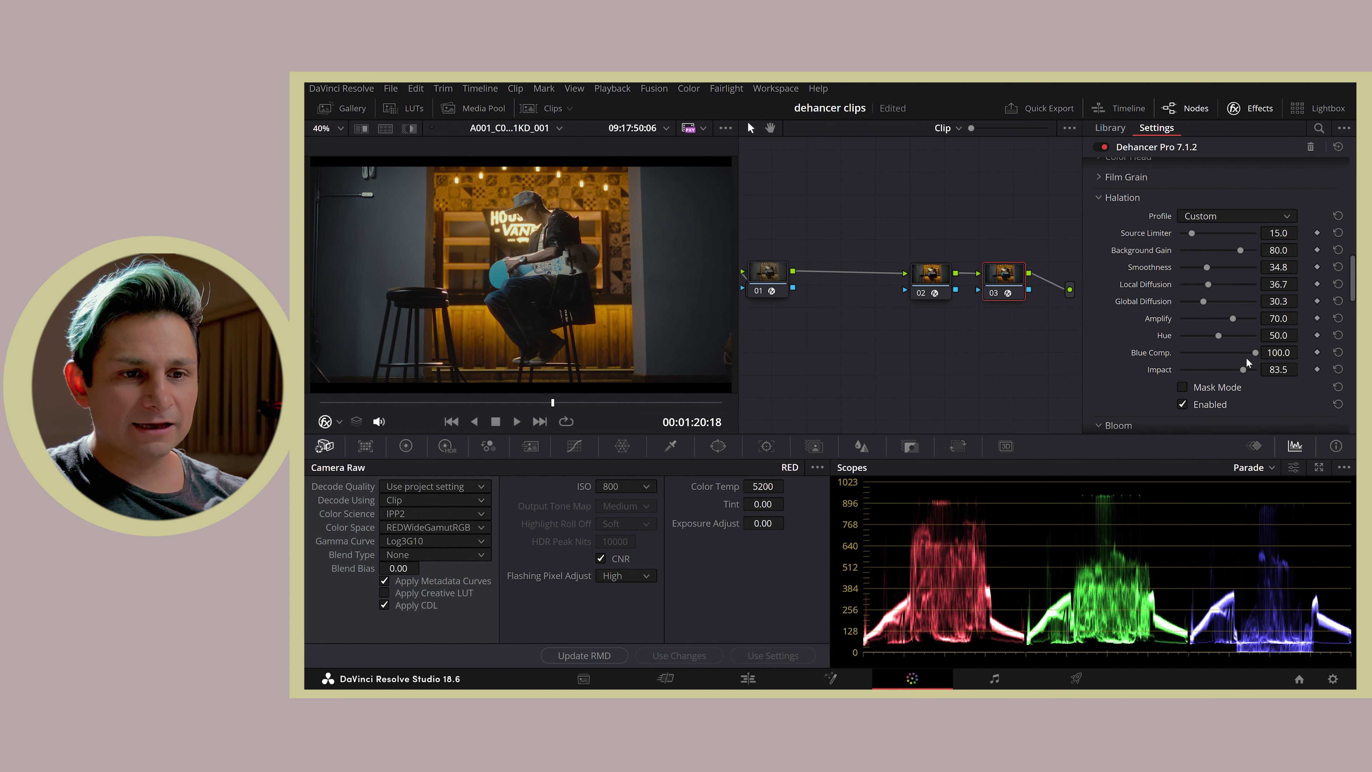
{"action": "left_click_drag", "start_coordinate": [1245, 371], "coordinate": [1260, 370]}
{"action": "left_click_drag", "start_coordinate": [1207, 267], "coordinate": [1222, 268]}
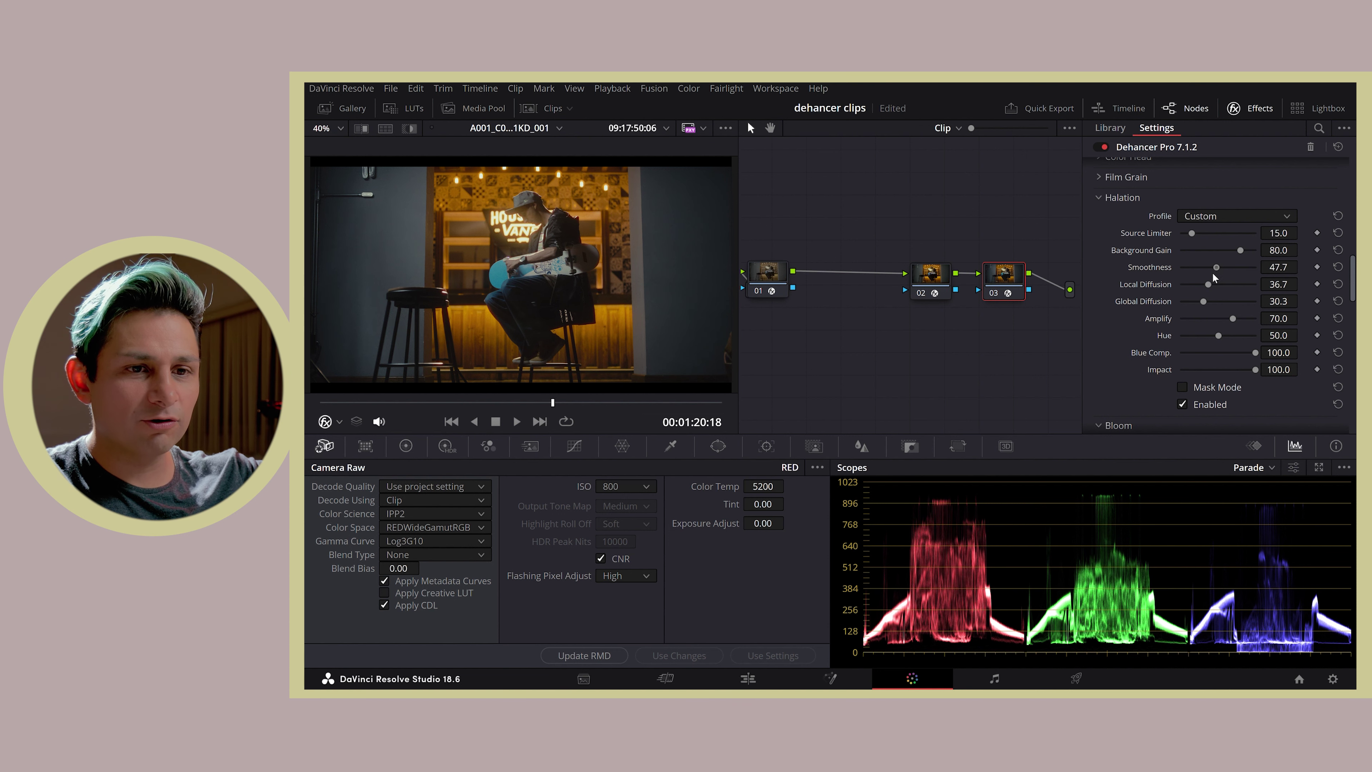
{"action": "left_click_drag", "start_coordinate": [1208, 285], "coordinate": [1219, 285]}
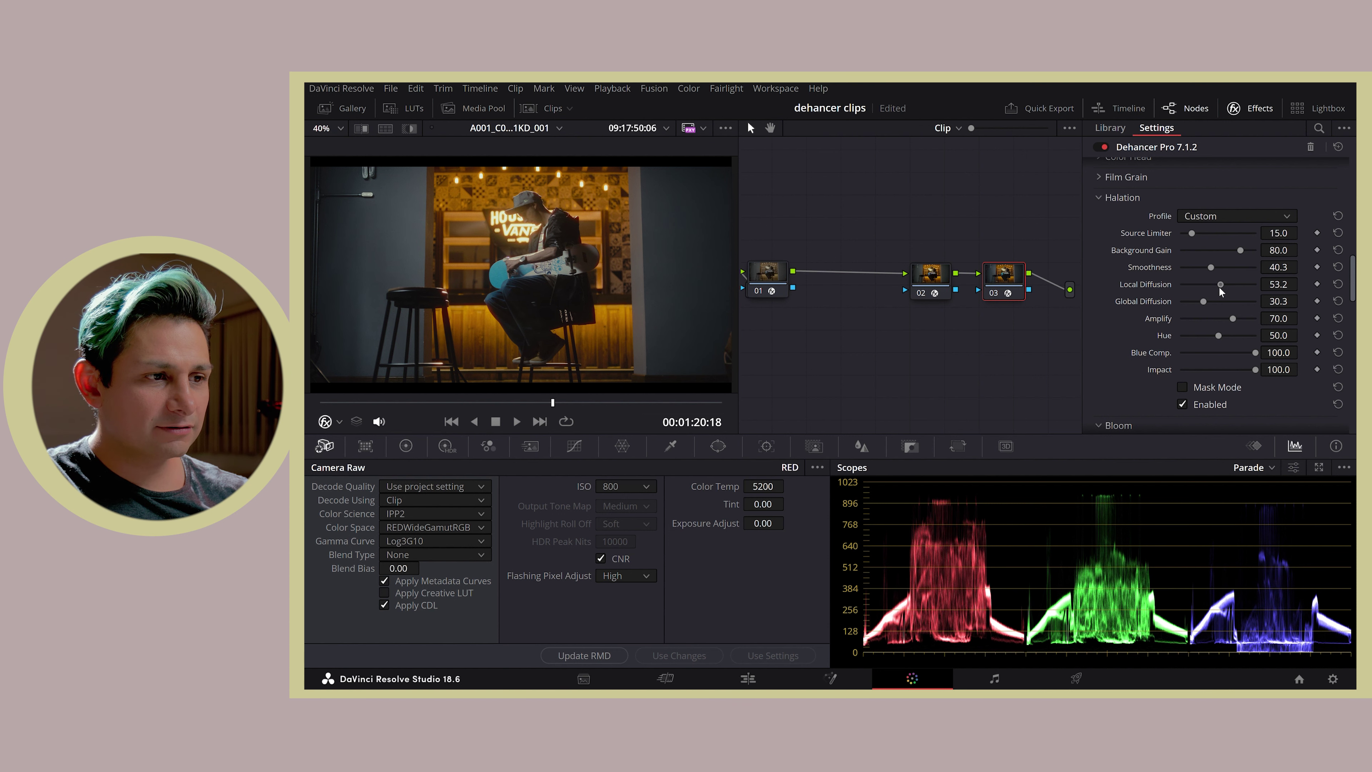
{"action": "mouse_move", "coordinate": [1218, 289]}
{"action": "left_mouse_down"}
{"action": "mouse_move", "coordinate": [1195, 267]}
{"action": "mouse_move", "coordinate": [1236, 282]}
{"action": "left_mouse_up"}
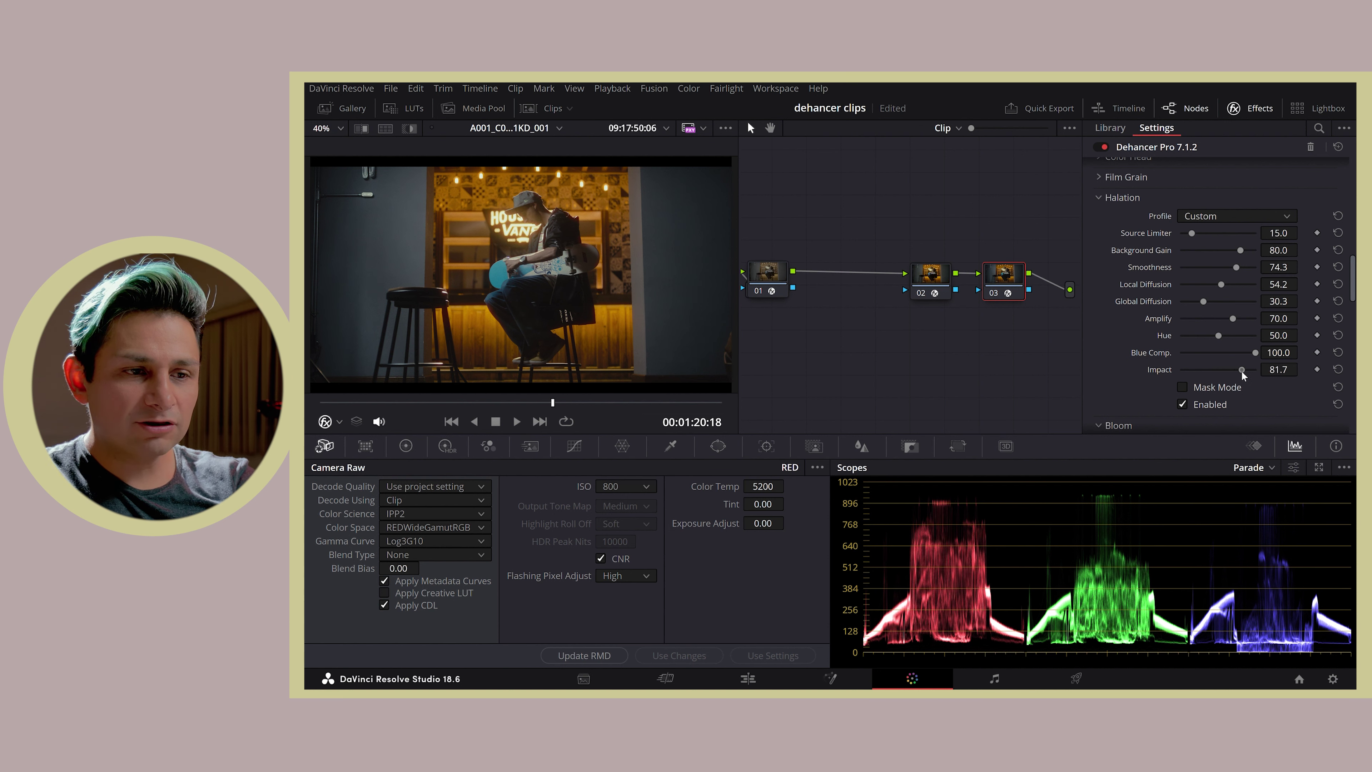
{"action": "left_click_drag", "start_coordinate": [1236, 372], "coordinate": [1167, 373]}
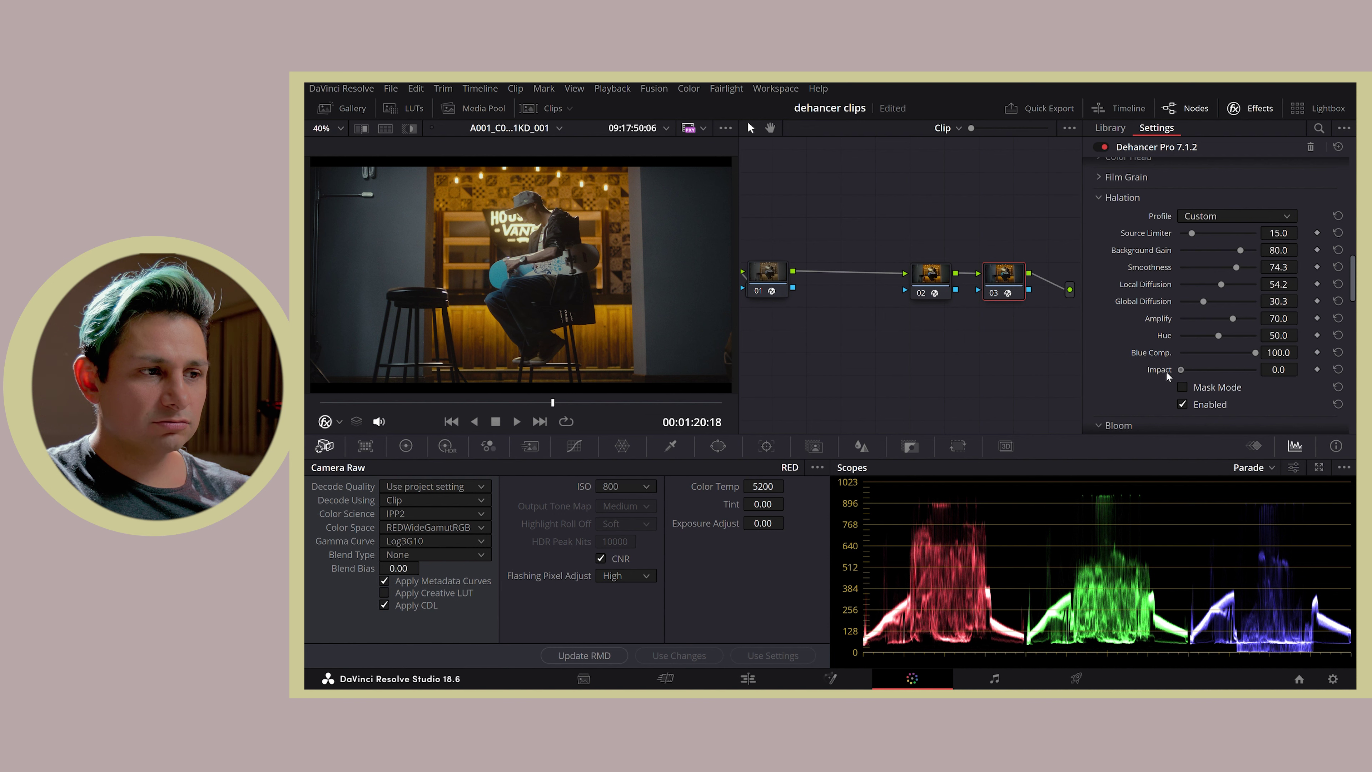
- Save the project, restore Halation Impact to 100, and fold the Halation section
{"action": "key", "text": "ctrl+s"}
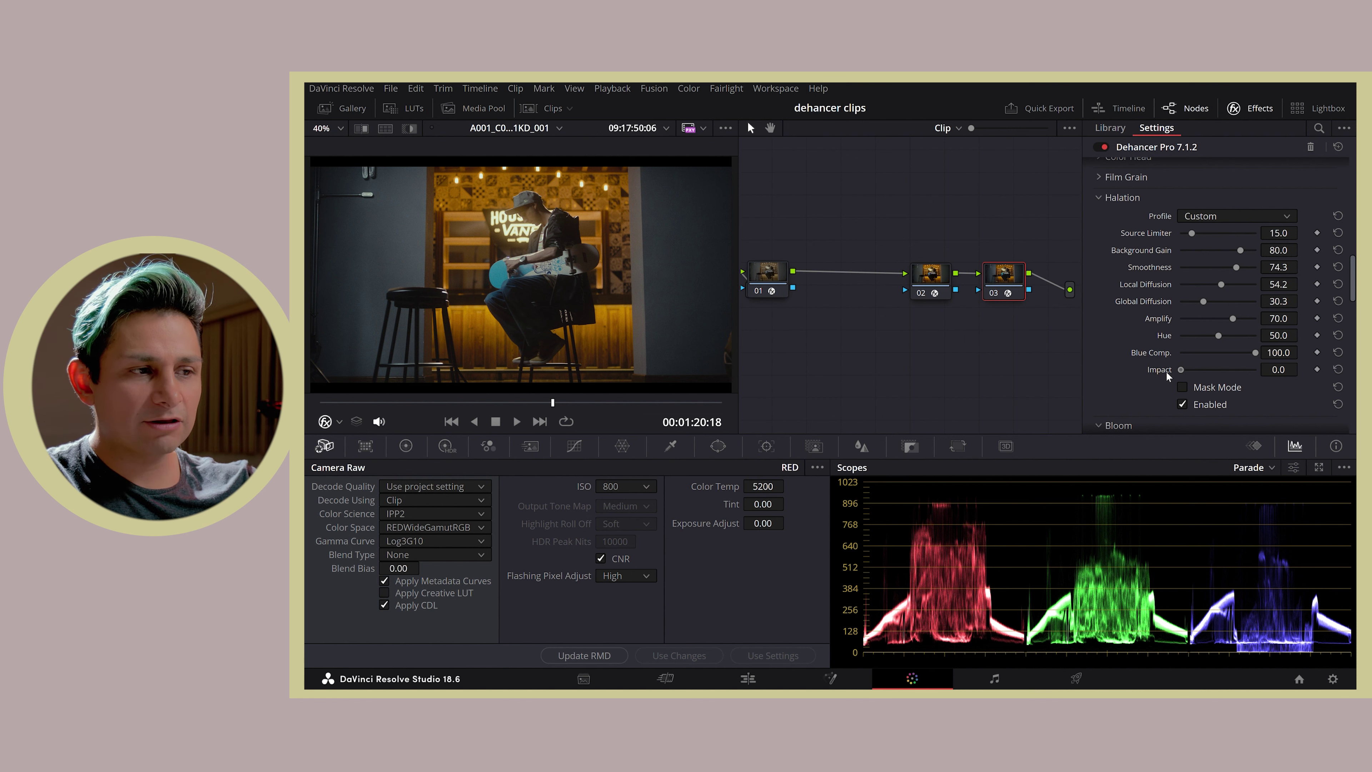
{"action": "left_click_drag", "start_coordinate": [1181, 370], "coordinate": [1234, 371]}
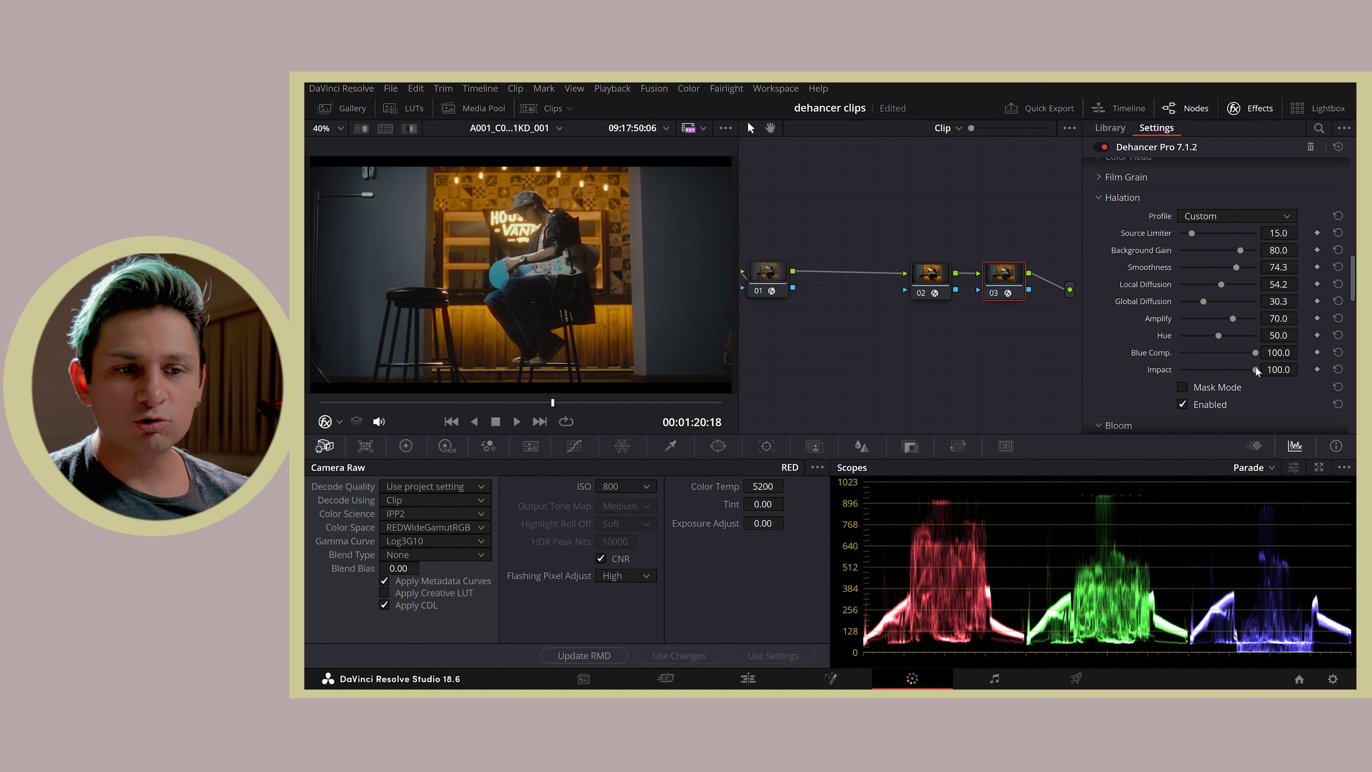
{"action": "left_click", "coordinate": [1114, 197]}
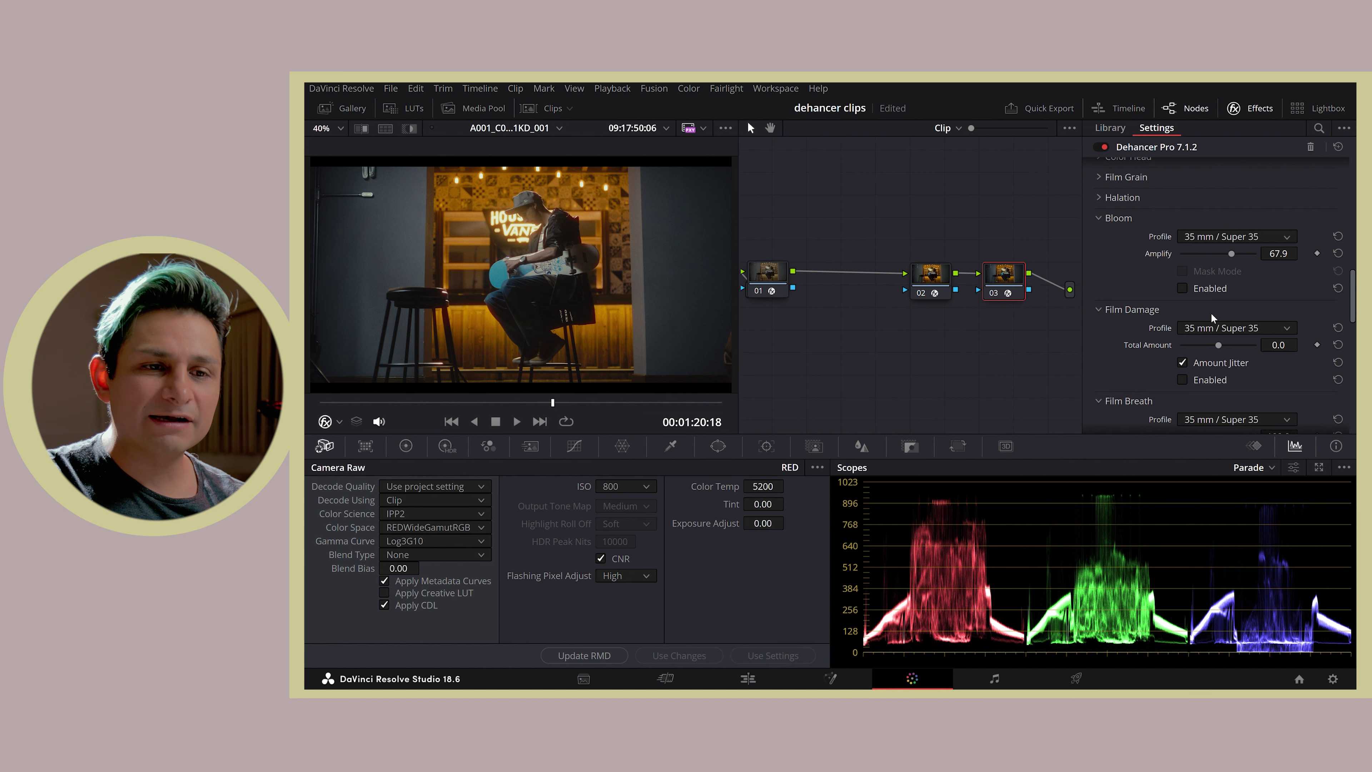
- Enable Bloom, compare Amplify at its extremes, settle at 78.9, and fold the Bloom section
{"action": "left_click", "coordinate": [1184, 287]}
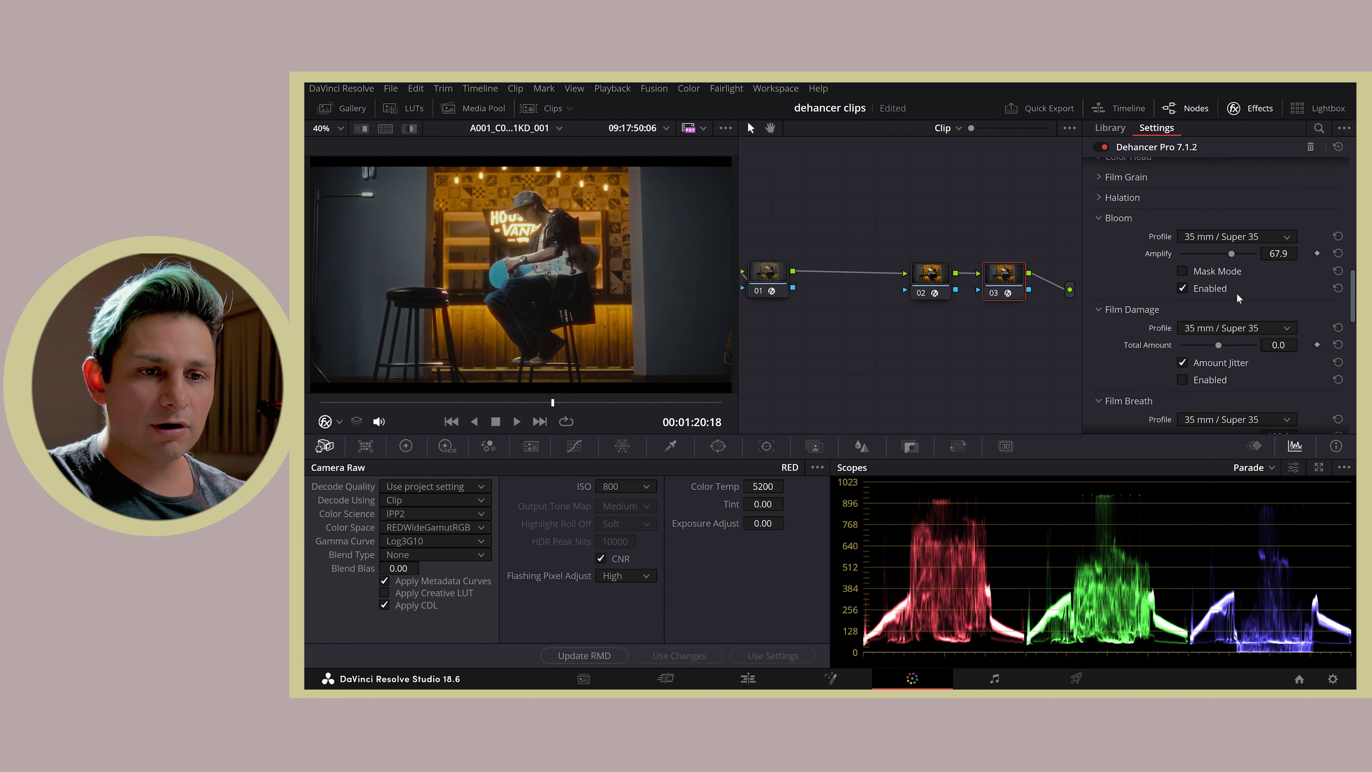
{"action": "mouse_move", "coordinate": [1217, 257]}
{"action": "left_mouse_down"}
{"action": "mouse_move", "coordinate": [1173, 259]}
{"action": "mouse_move", "coordinate": [1264, 258]}
{"action": "left_mouse_up"}
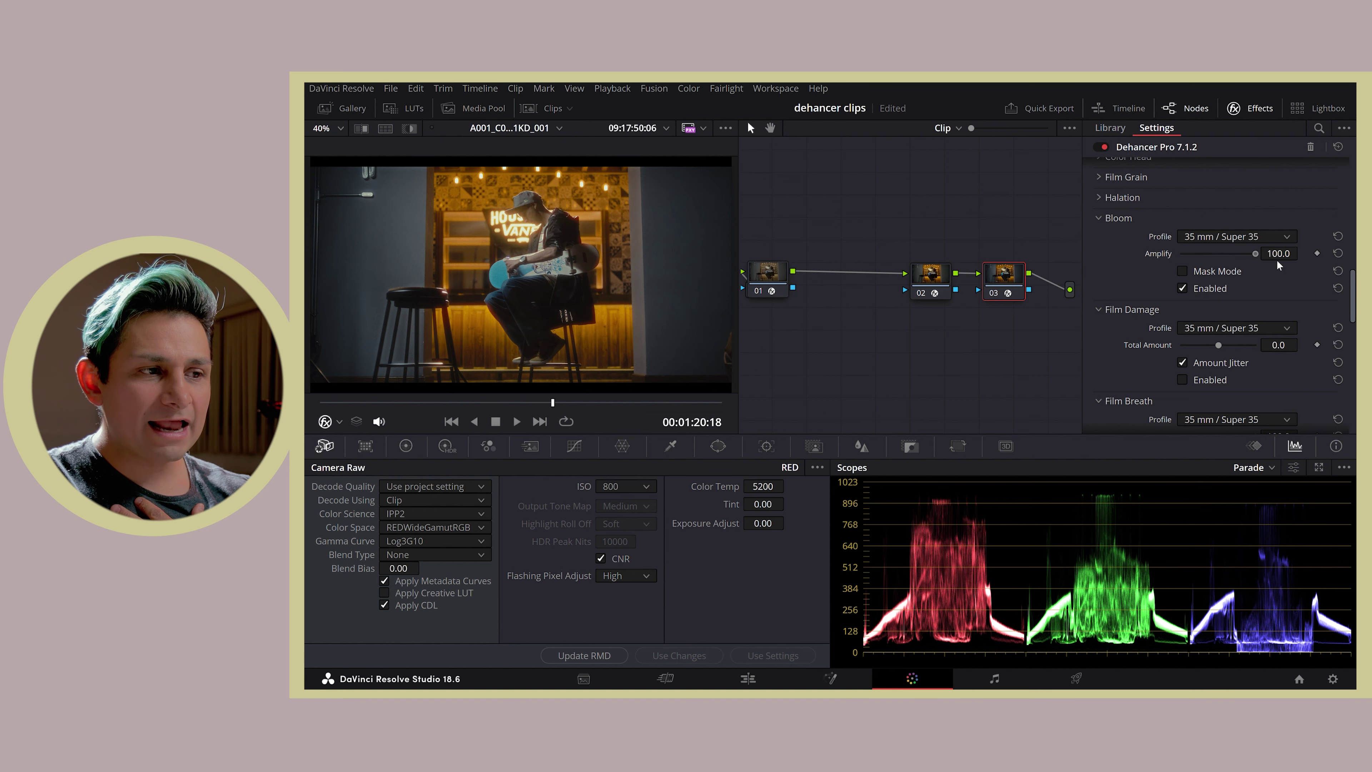
{"action": "mouse_move", "coordinate": [1253, 254]}
{"action": "left_mouse_down"}
{"action": "mouse_move", "coordinate": [1141, 265]}
{"action": "mouse_move", "coordinate": [1263, 255]}
{"action": "left_mouse_up"}
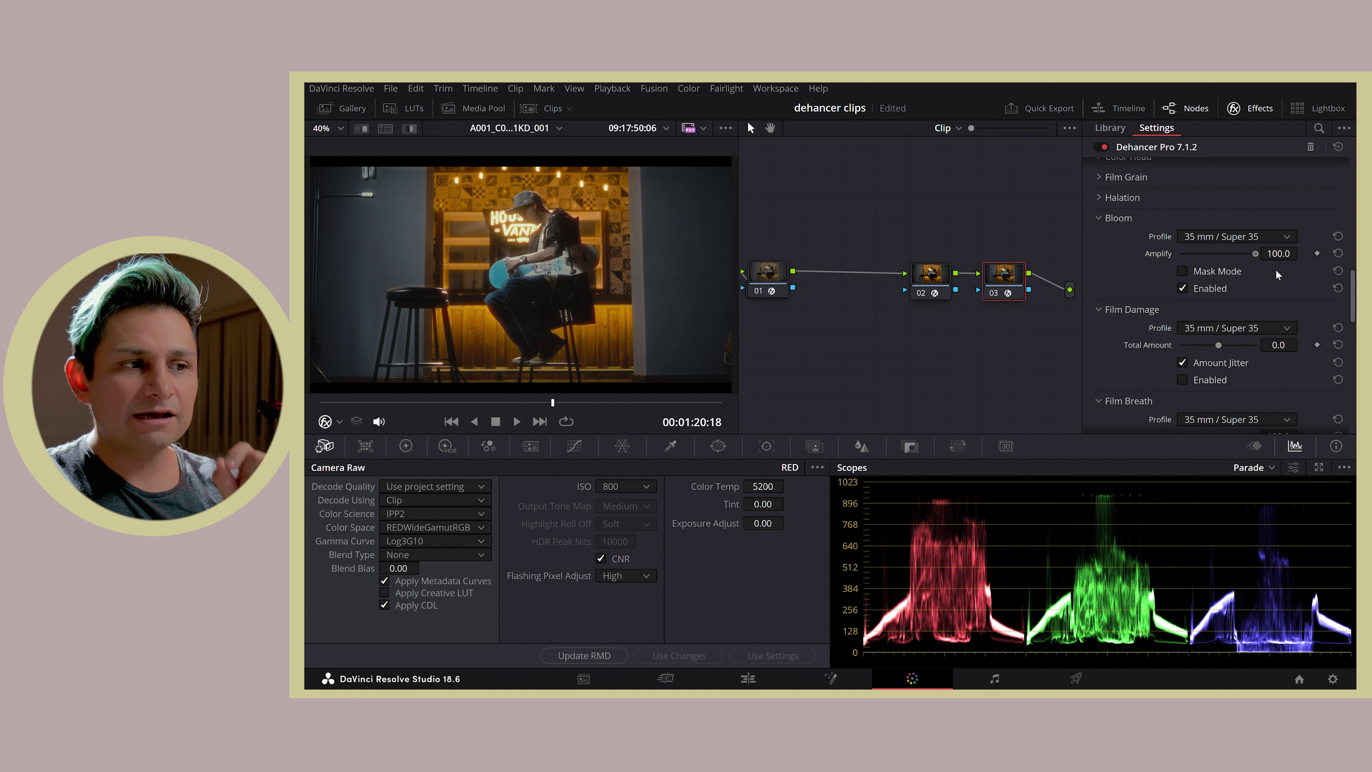
{"action": "mouse_move", "coordinate": [1256, 255]}
{"action": "left_mouse_down"}
{"action": "mouse_move", "coordinate": [1251, 273]}
{"action": "mouse_move", "coordinate": [1255, 263]}
{"action": "left_mouse_up"}
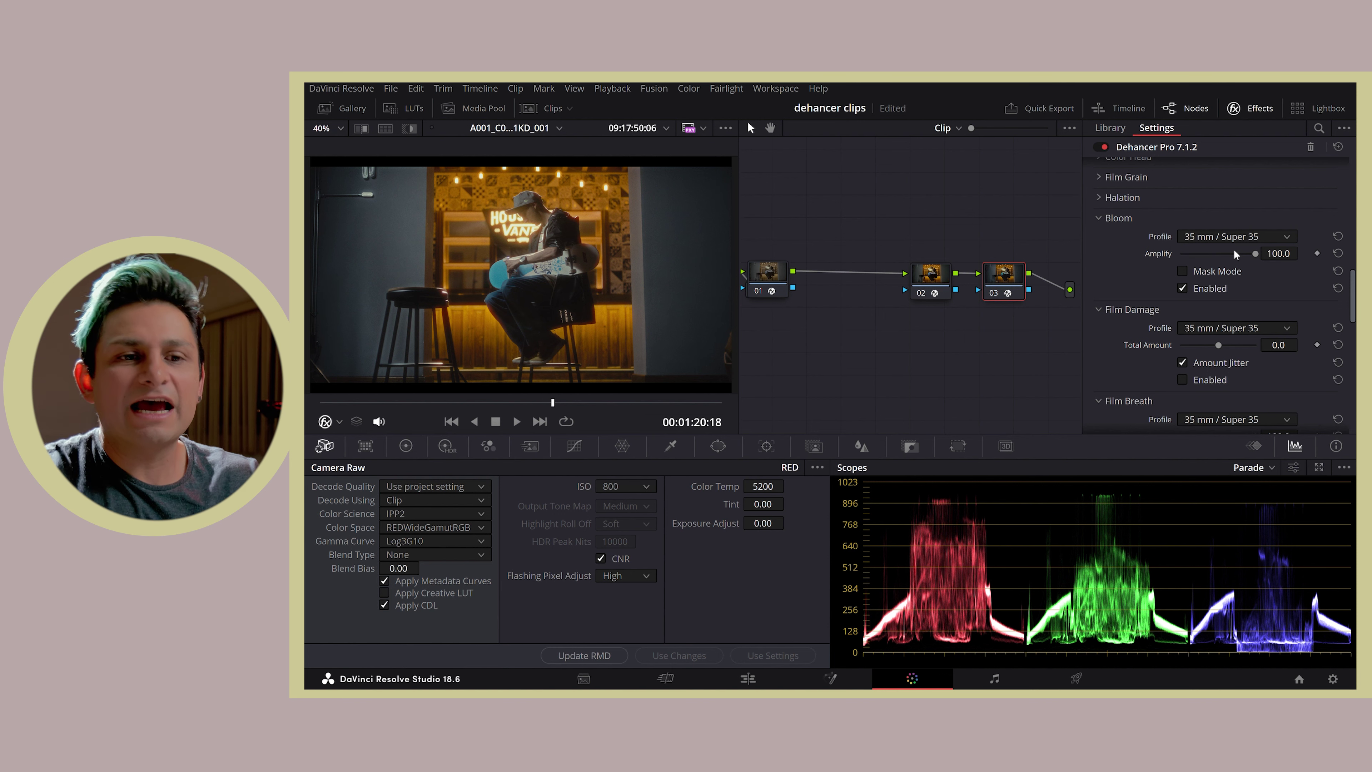
{"action": "left_click_drag", "start_coordinate": [1234, 250], "coordinate": [1241, 262]}
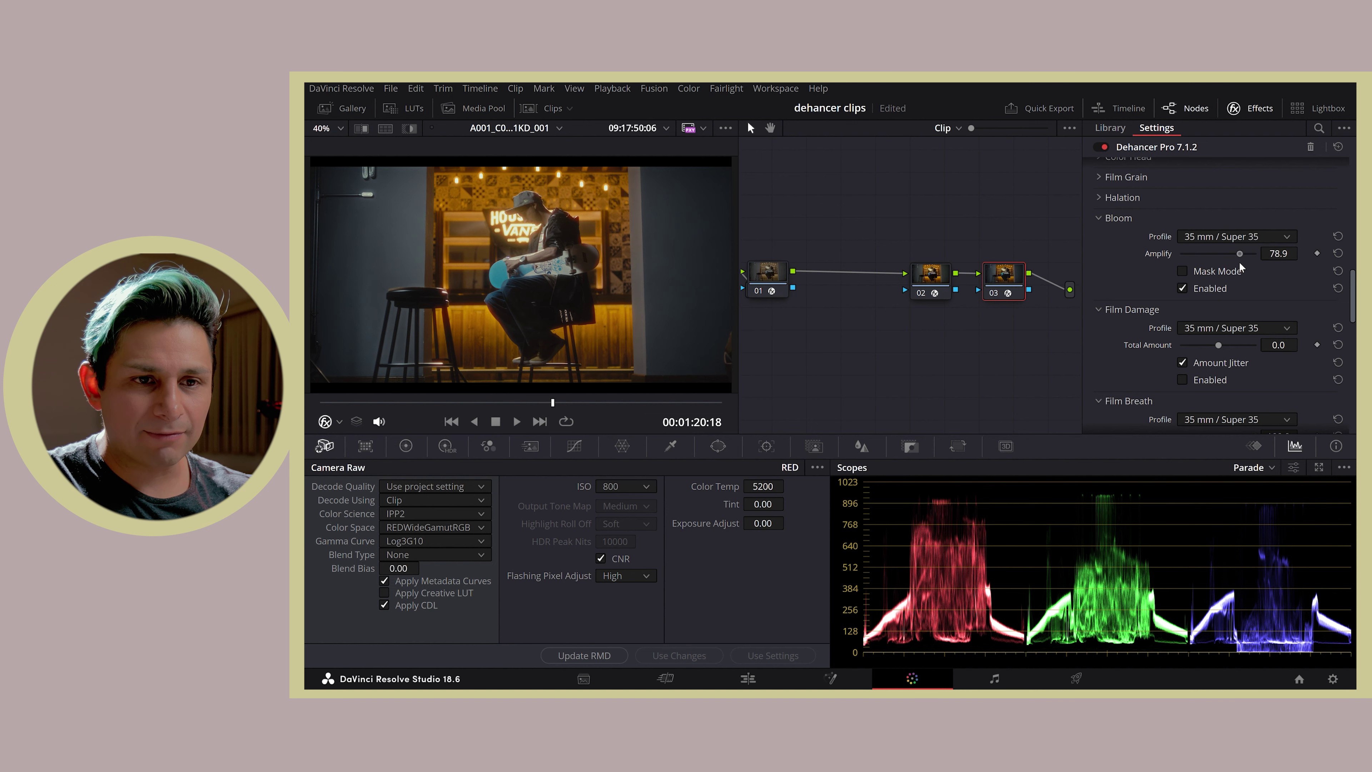
{"action": "left_click", "coordinate": [1116, 218]}
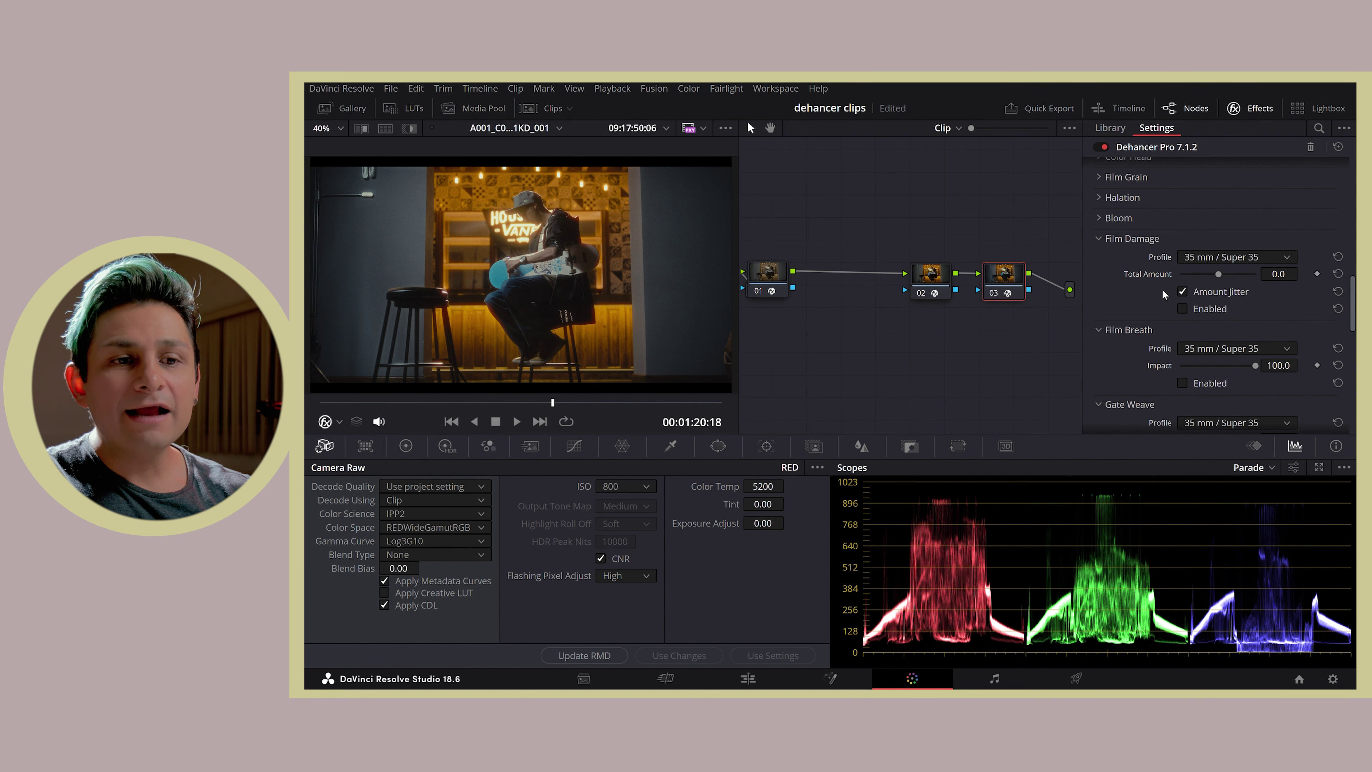
- Enable Film Damage with Total Amount 50.0, preview it a second earlier, then fold its settings
{"action": "left_click", "coordinate": [1183, 309]}
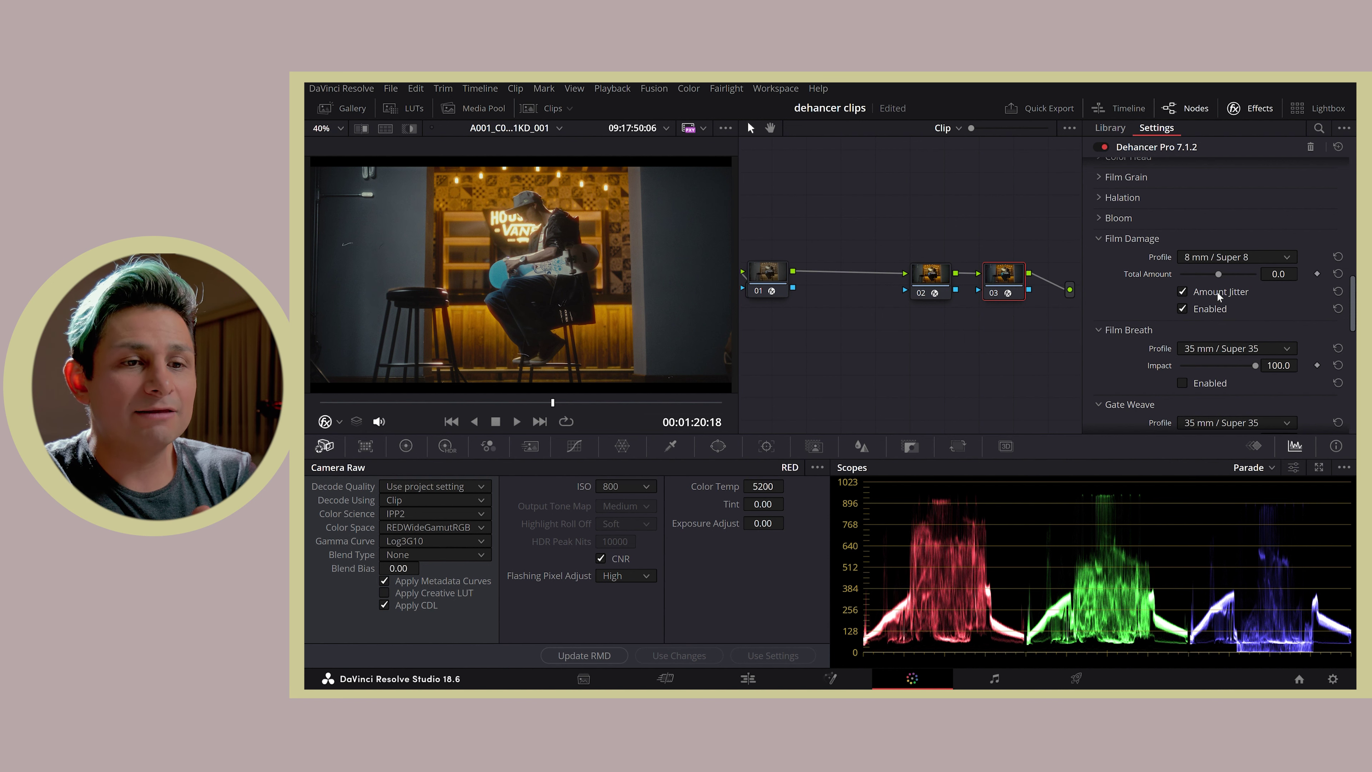
{"action": "mouse_move", "coordinate": [1227, 277]}
{"action": "left_mouse_down"}
{"action": "mouse_move", "coordinate": [1249, 277]}
{"action": "mouse_move", "coordinate": [1203, 285]}
{"action": "mouse_move", "coordinate": [1258, 284]}
{"action": "left_mouse_up"}
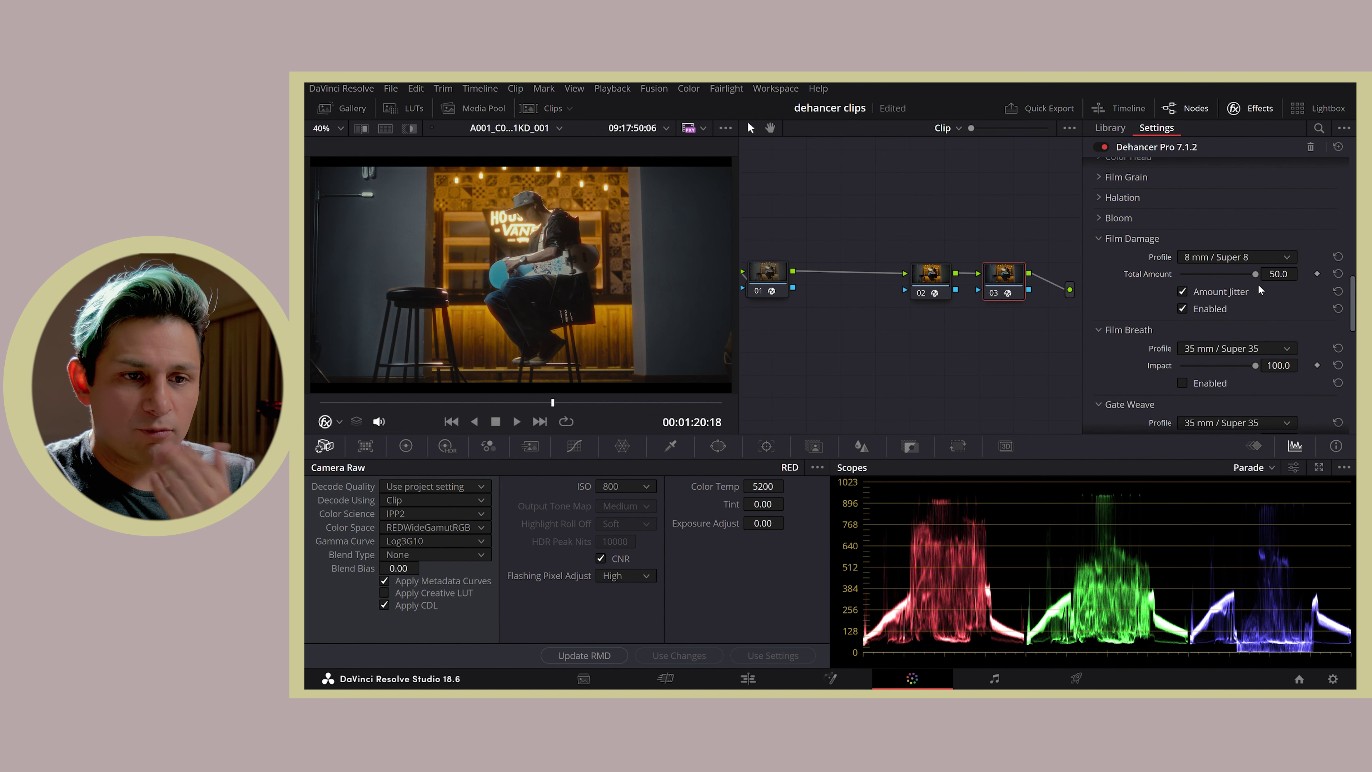
{"action": "mouse_move", "coordinate": [544, 407]}
{"action": "left_mouse_down"}
{"action": "mouse_move", "coordinate": [520, 403]}
{"action": "mouse_move", "coordinate": [614, 406]}
{"action": "mouse_move", "coordinate": [510, 405]}
{"action": "mouse_move", "coordinate": [634, 404]}
{"action": "mouse_move", "coordinate": [479, 406]}
{"action": "mouse_move", "coordinate": [624, 403]}
{"action": "mouse_move", "coordinate": [503, 403]}
{"action": "mouse_move", "coordinate": [563, 392]}
{"action": "mouse_move", "coordinate": [605, 399]}
{"action": "mouse_move", "coordinate": [514, 402]}
{"action": "left_mouse_up"}
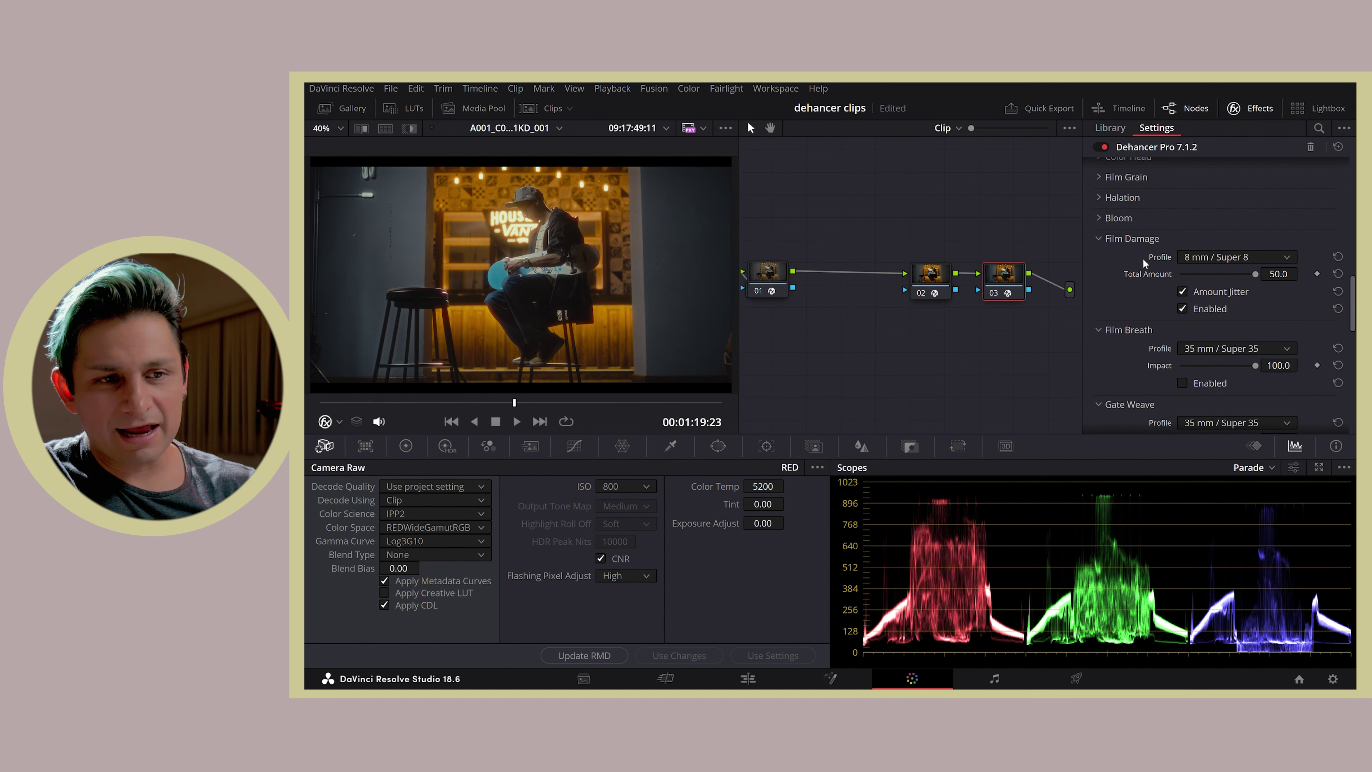
{"action": "left_click", "coordinate": [1121, 241]}
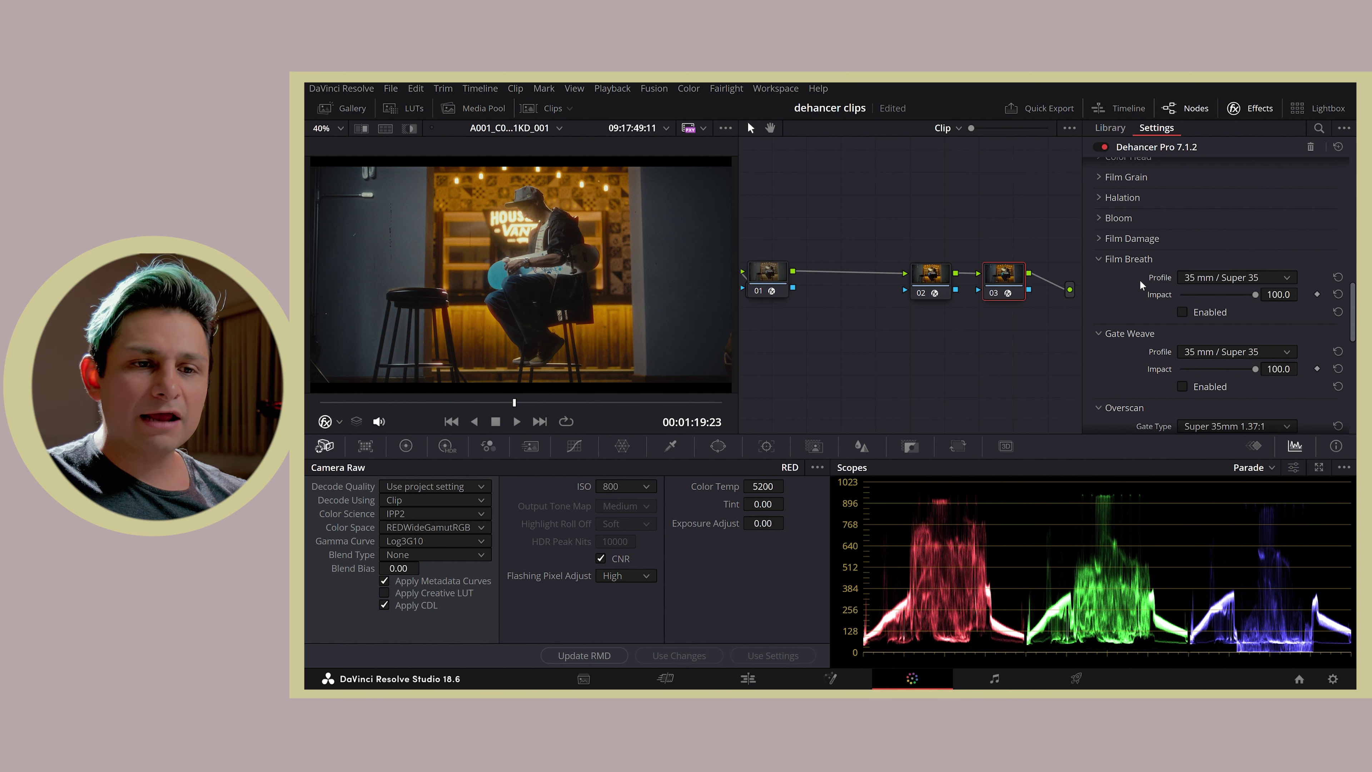
- Enable Film Breath with the 8 mm / Super 8 profile at Impact 100
{"action": "left_click", "coordinate": [1183, 313]}
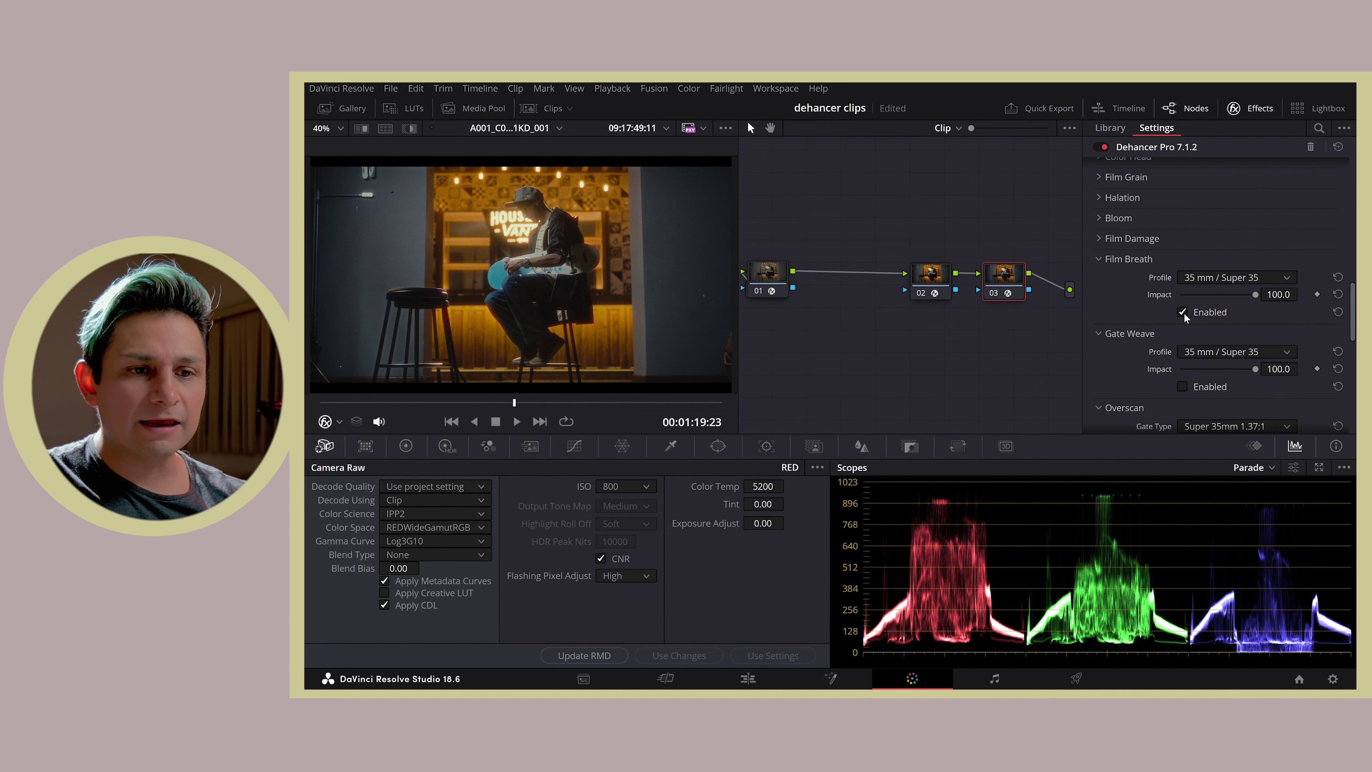
{"action": "left_click", "coordinate": [1105, 241]}
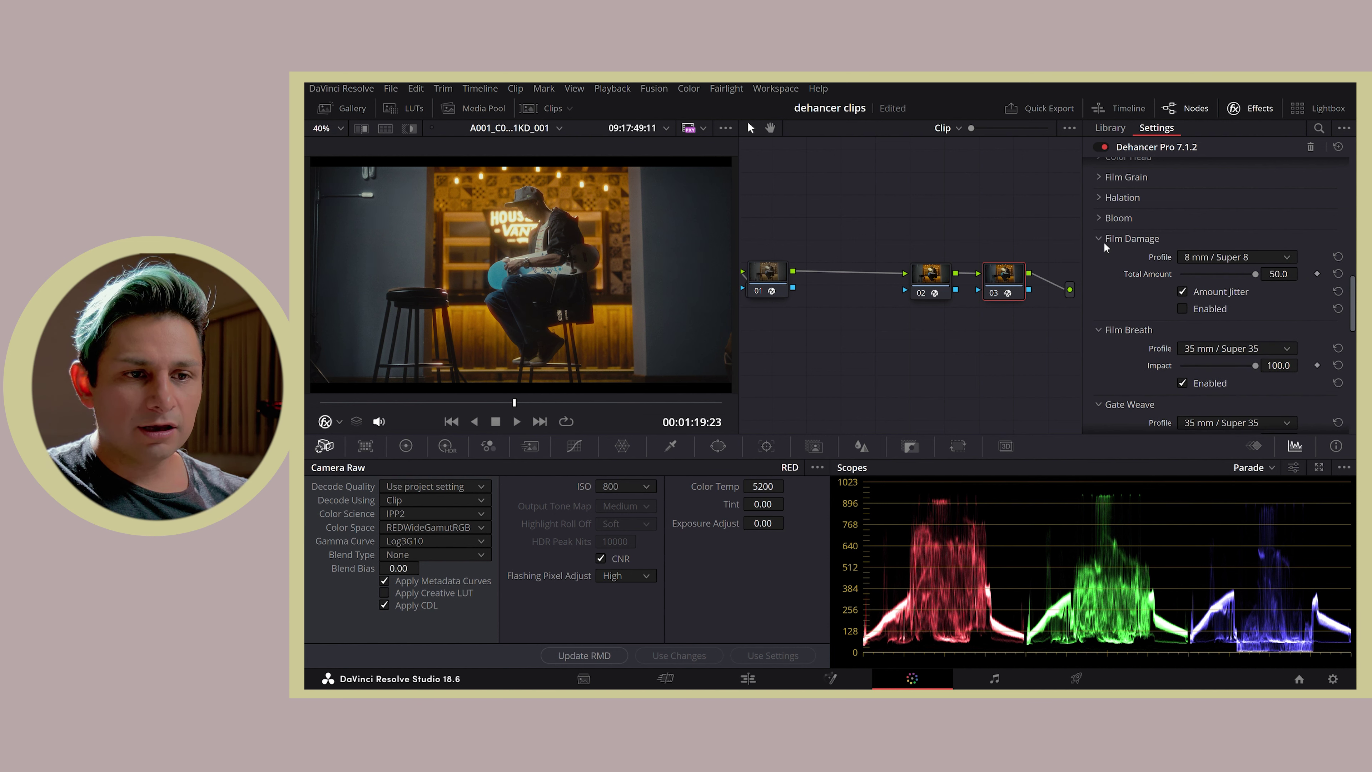
{"action": "left_click", "coordinate": [1105, 239]}
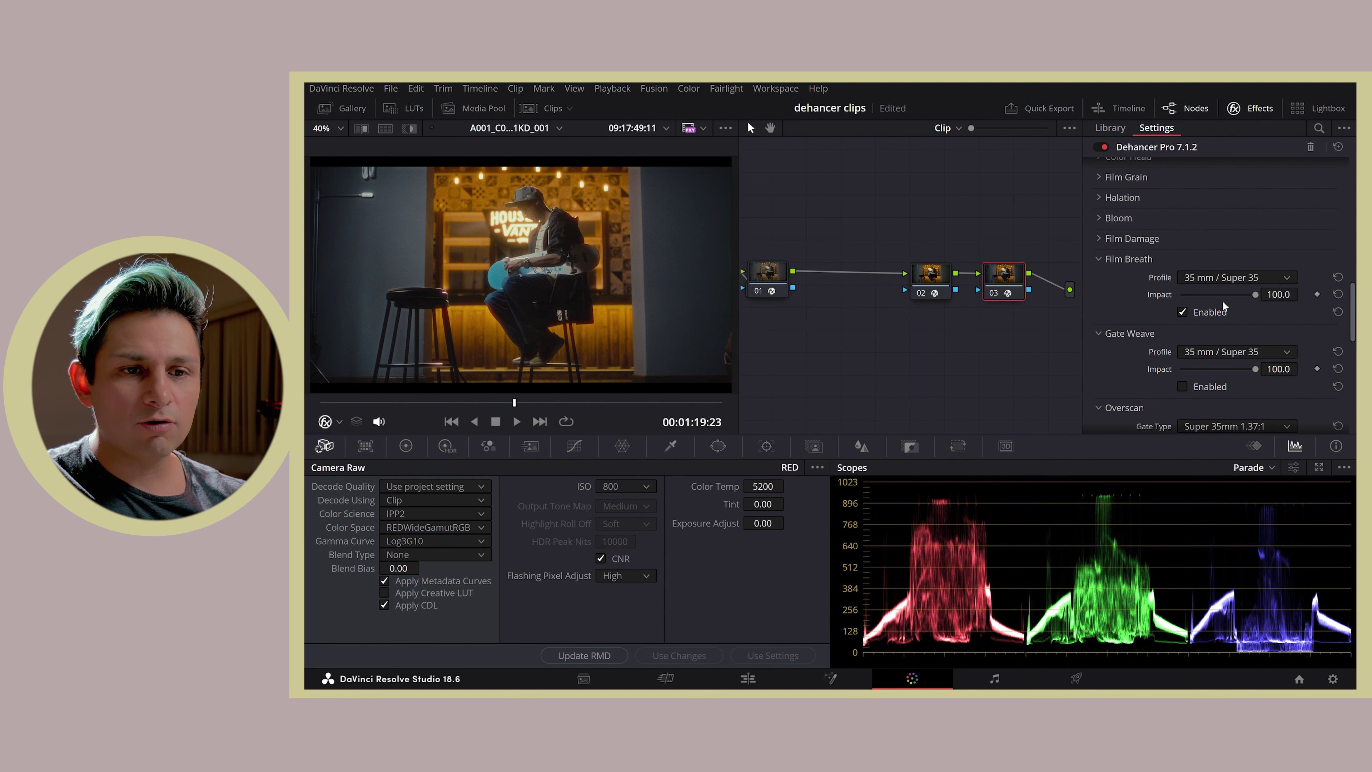
{"action": "left_click_drag", "start_coordinate": [1210, 298], "coordinate": [1235, 299]}
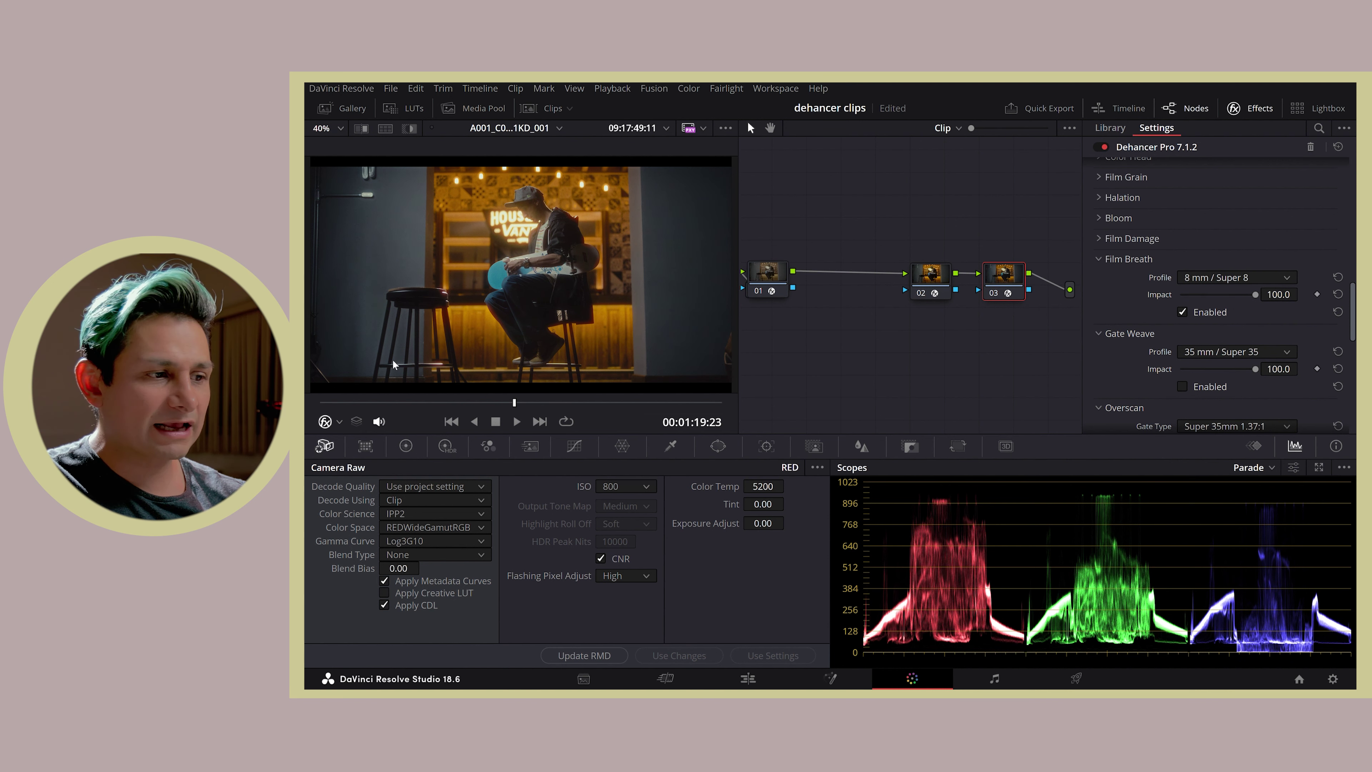
- Play the clip from an earlier point to review the Film Breath effect
{"action": "left_click", "coordinate": [362, 402]}
{"action": "key", "text": "space"}
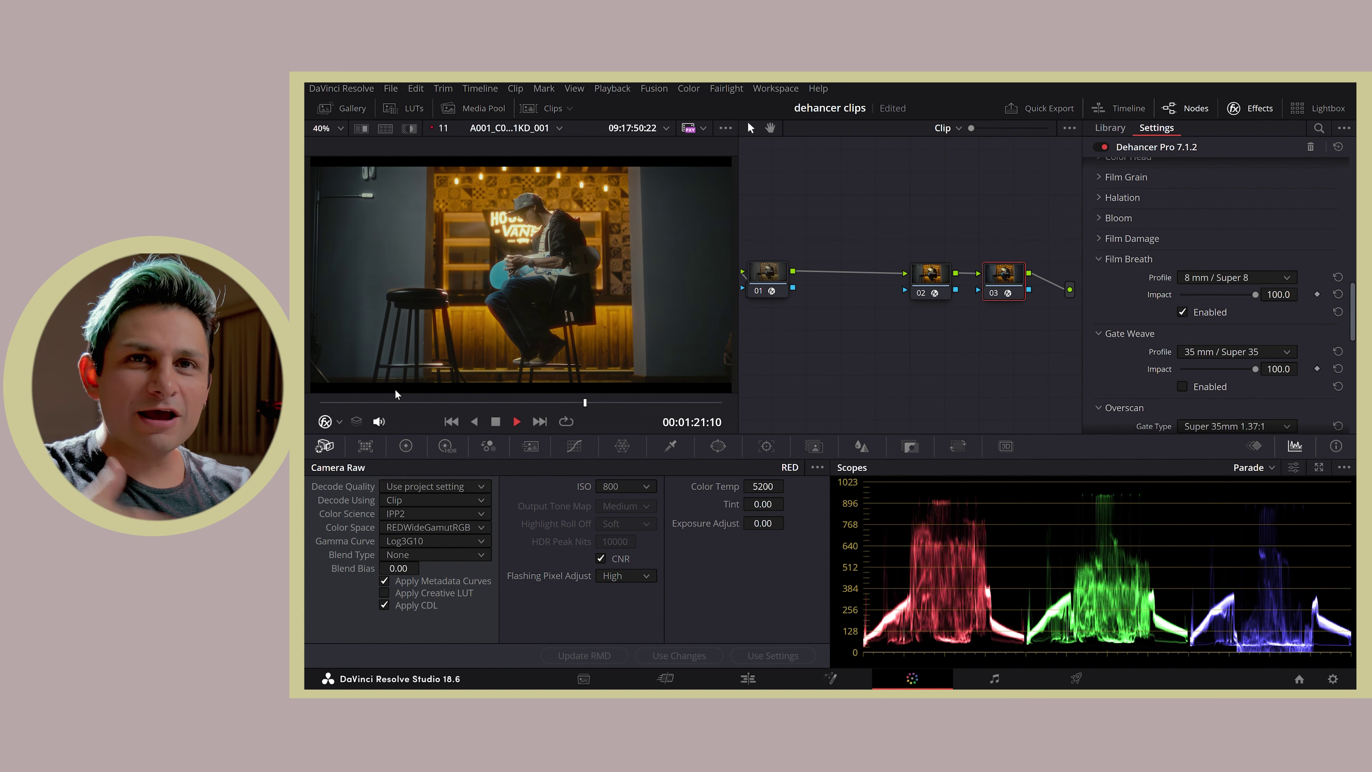
{"action": "key", "text": "space"}
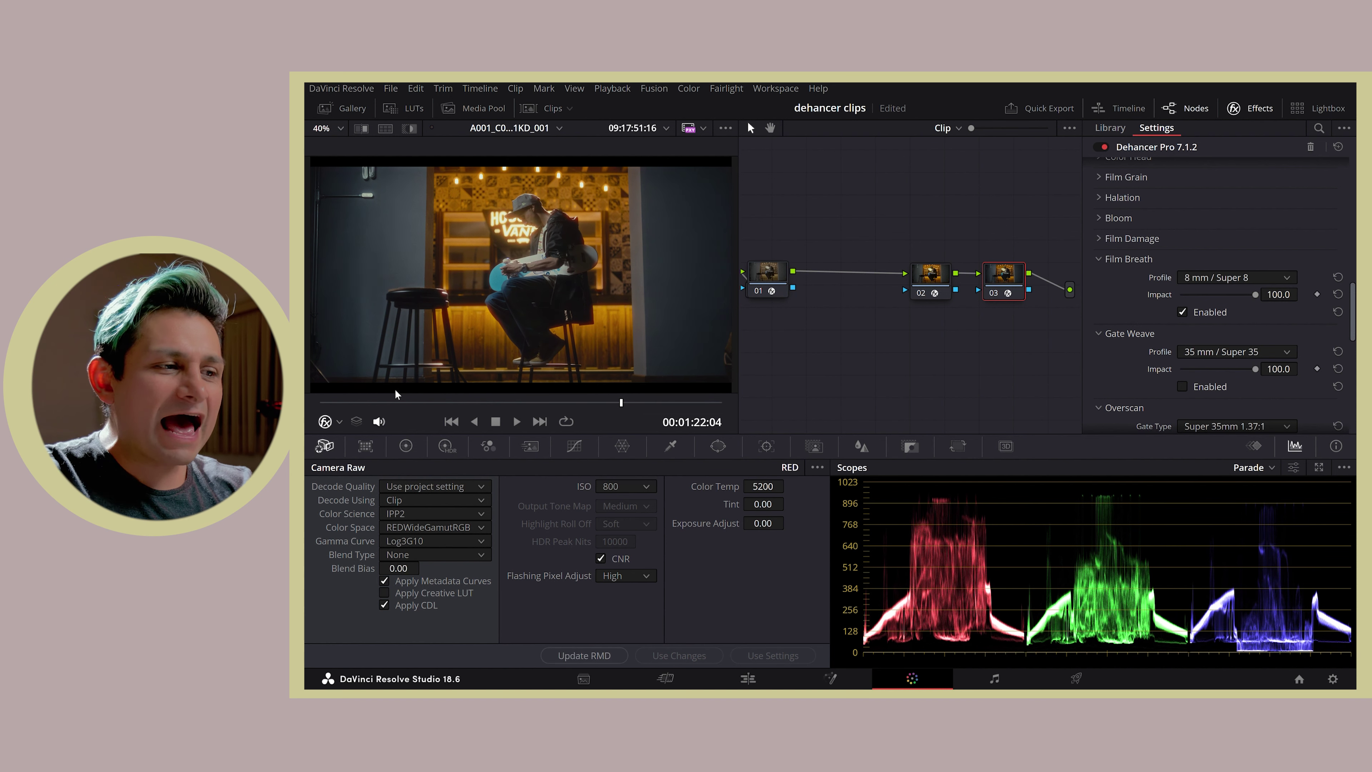
{"action": "left_click", "coordinate": [375, 403]}
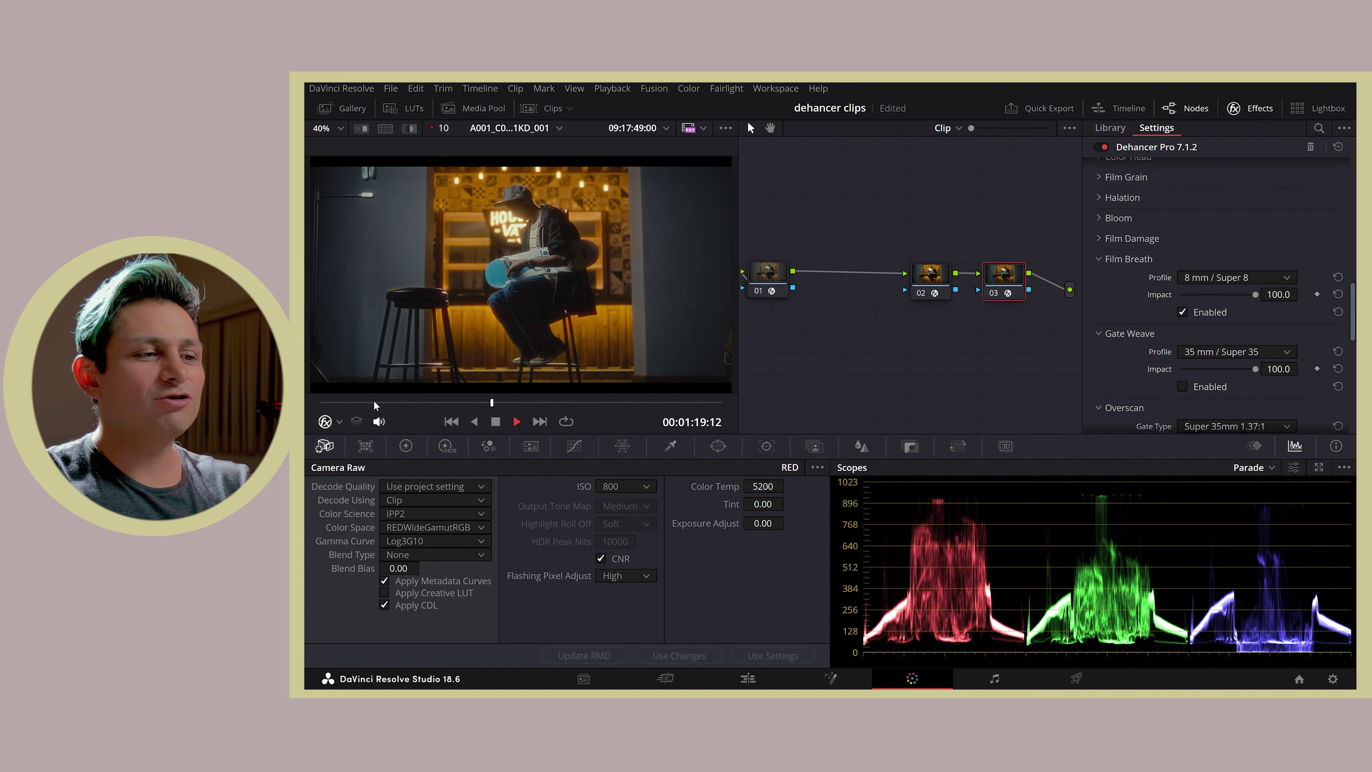
{"action": "left_click", "coordinate": [375, 403]}
{"action": "left_click", "coordinate": [516, 420]}
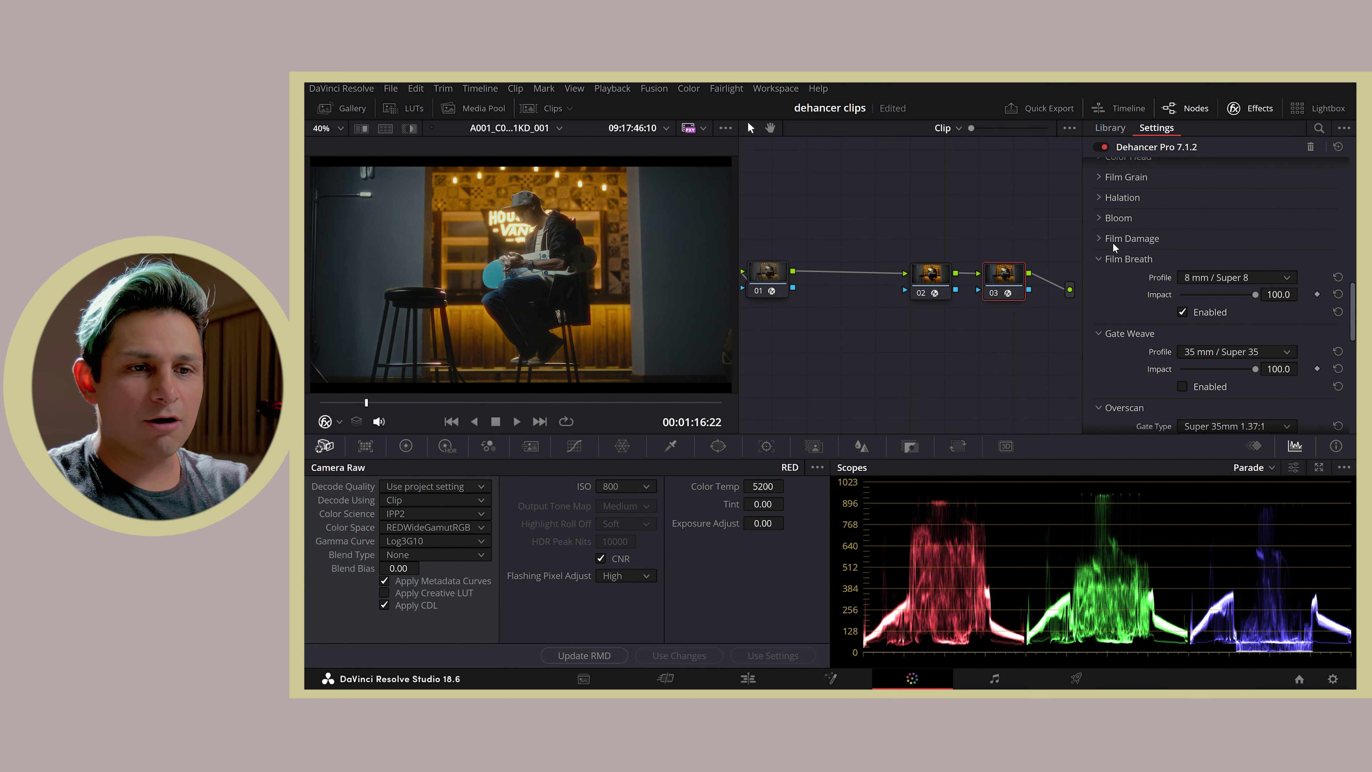
{"action": "left_click", "coordinate": [1102, 238]}
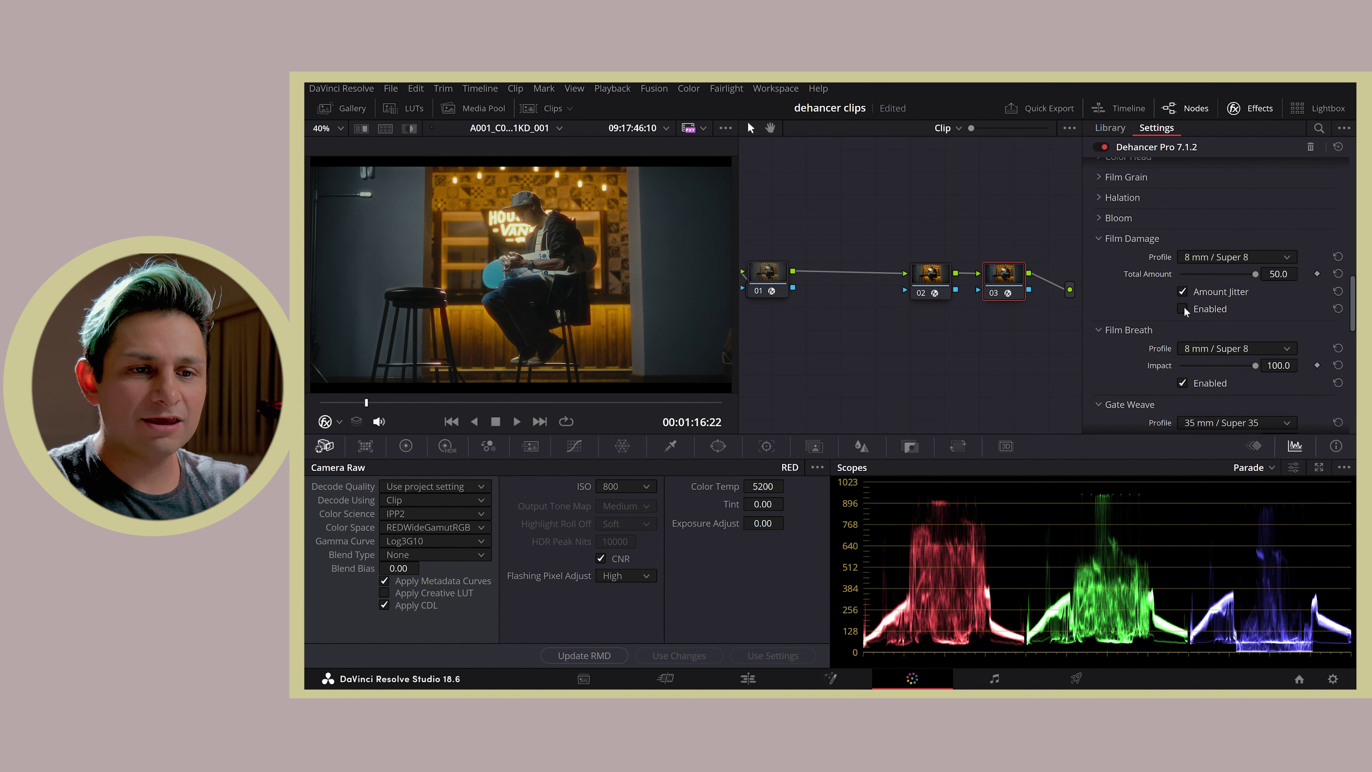
- Play back the clip with Film Damage on, then disable Film Damage and fold it away
{"action": "key", "text": "space"}
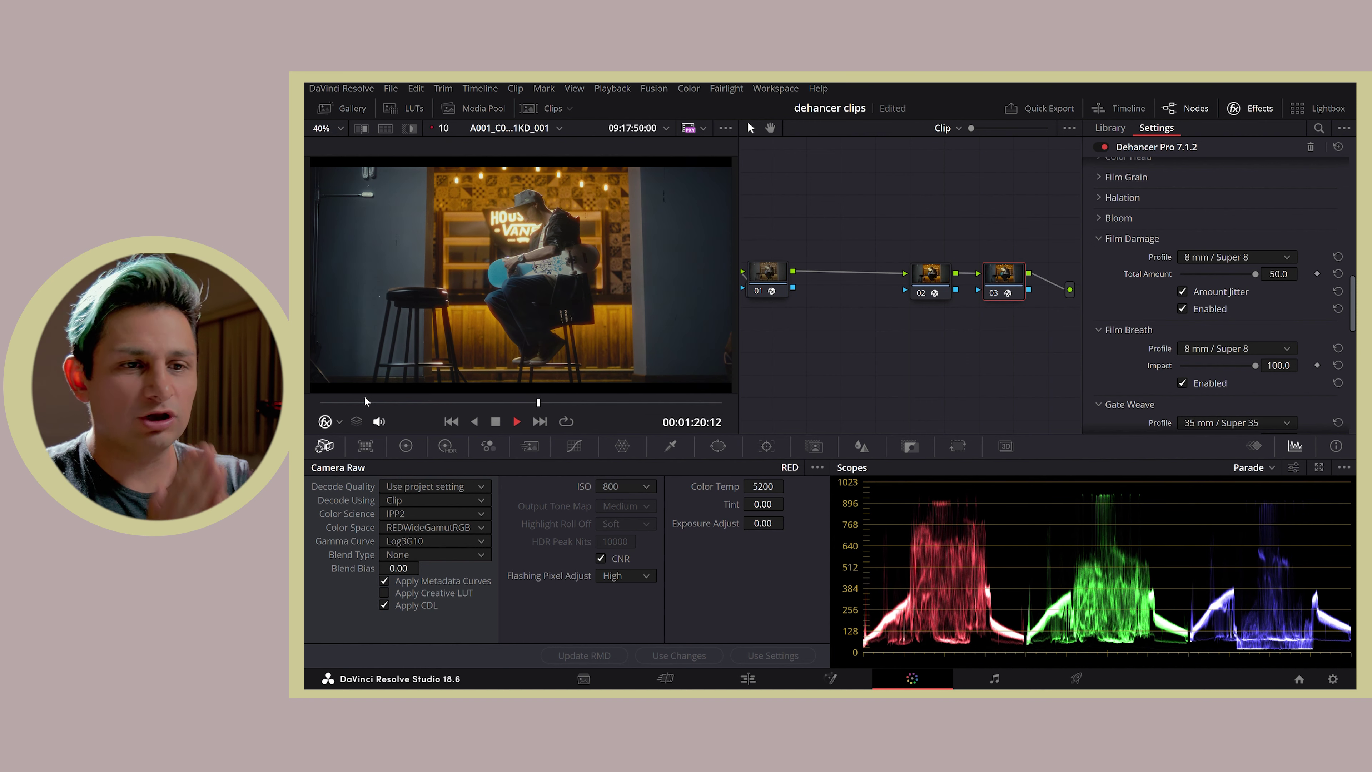
{"action": "key", "text": "space"}
{"action": "left_click", "coordinate": [1183, 309]}
{"action": "left_click", "coordinate": [1122, 240]}
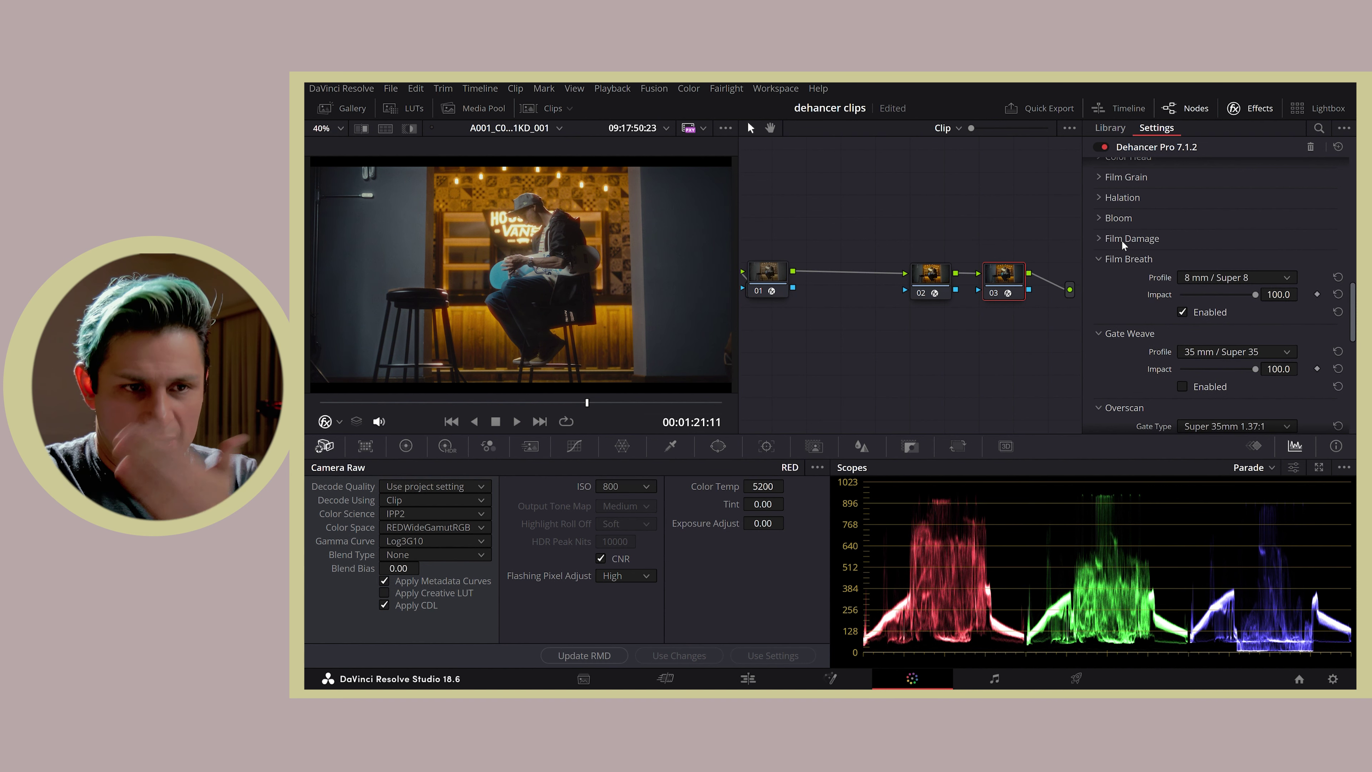
- Fold Film Breath and play the clip from an earlier point to check the 8 mm Gate Weave
{"action": "left_click", "coordinate": [1118, 258]}
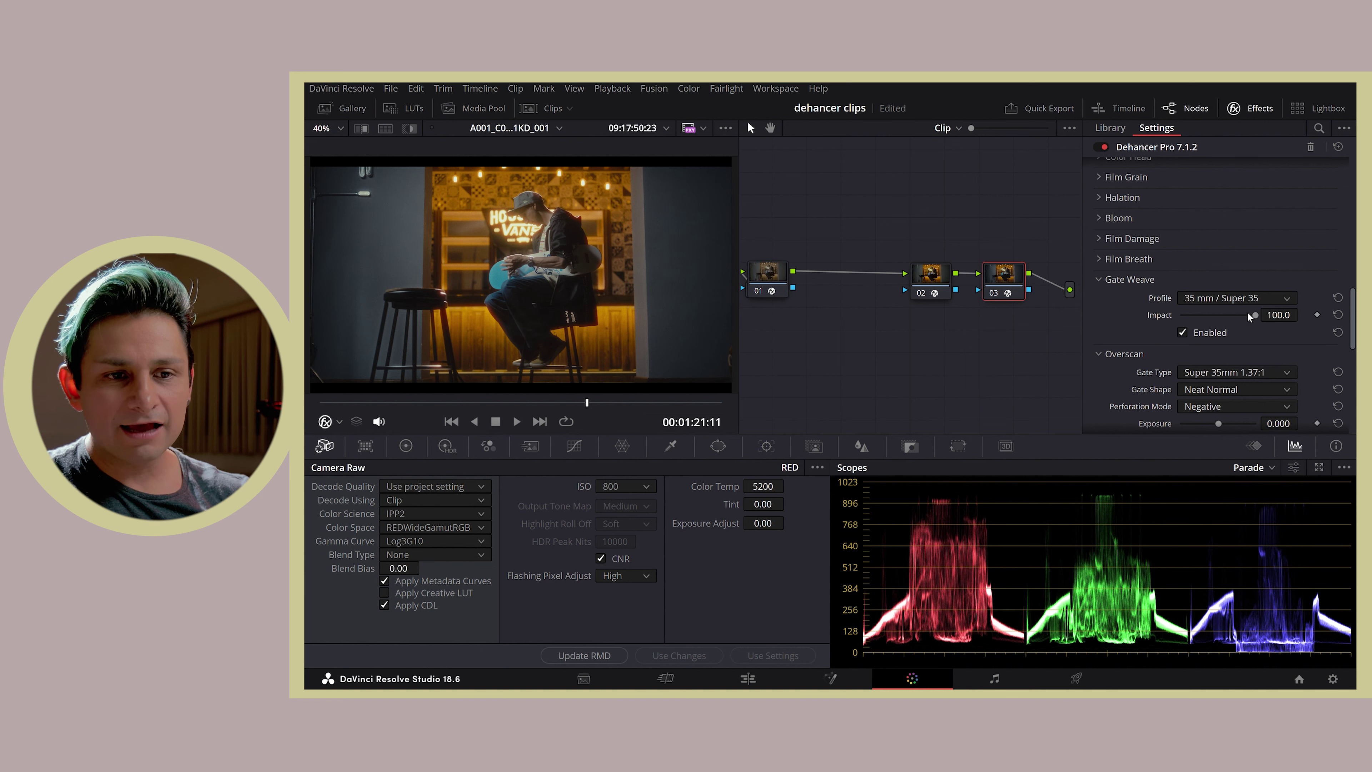
{"action": "left_click", "coordinate": [362, 404]}
{"action": "key", "text": "space"}
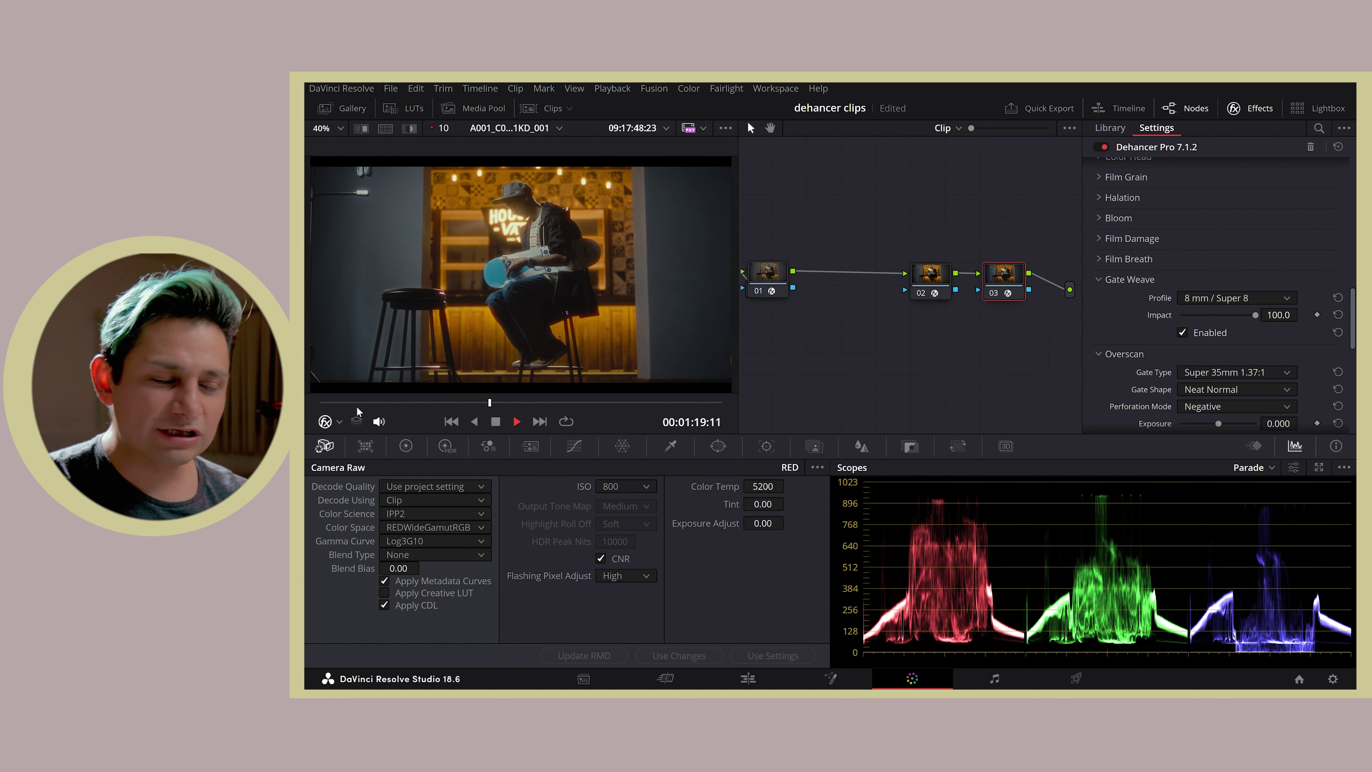
{"action": "key", "text": "space"}
{"action": "left_click", "coordinate": [1095, 236]}
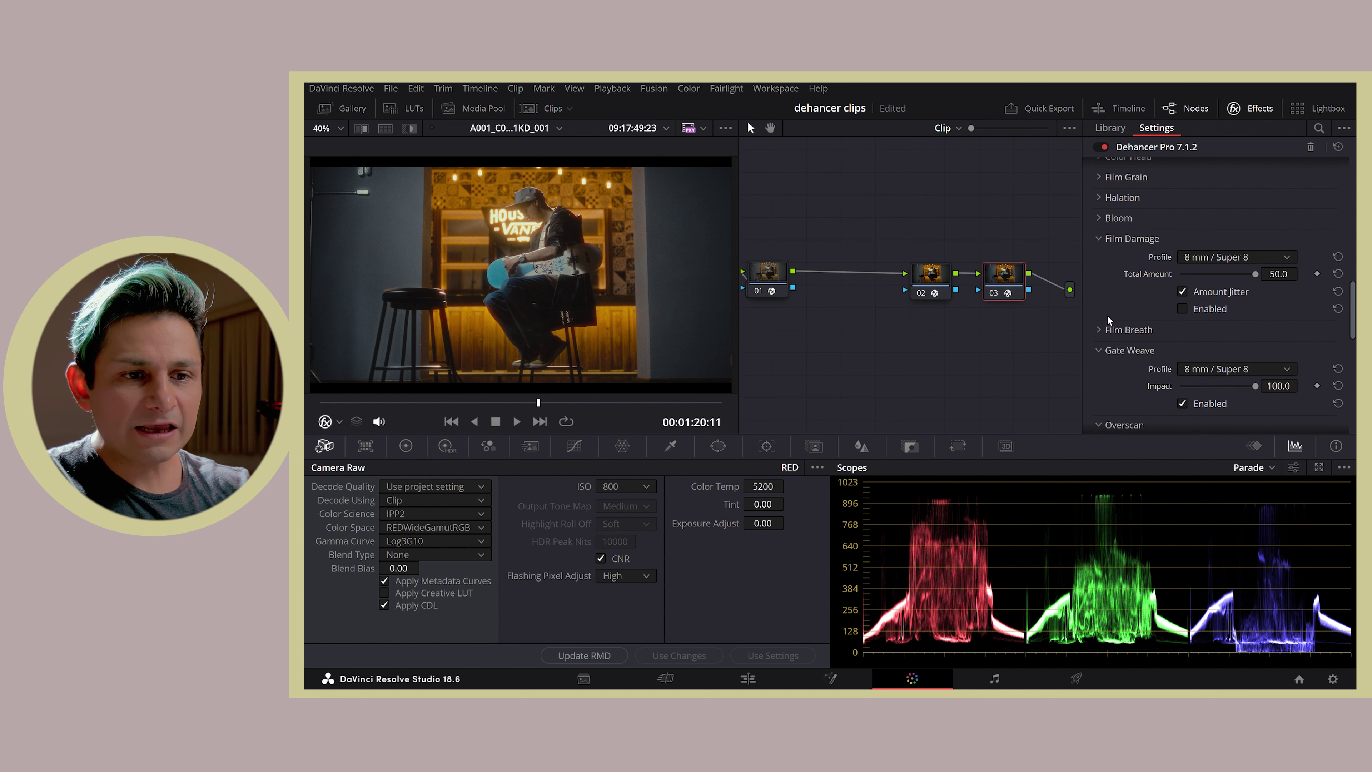
- Turn Film Breath back on and play the clip from an earlier frame with all film effects
{"action": "left_click", "coordinate": [1101, 331]}
{"action": "left_click", "coordinate": [1183, 382]}
{"action": "scroll", "coordinate": [1123, 357], "scroll_direction": "down", "scroll_amount": 2}
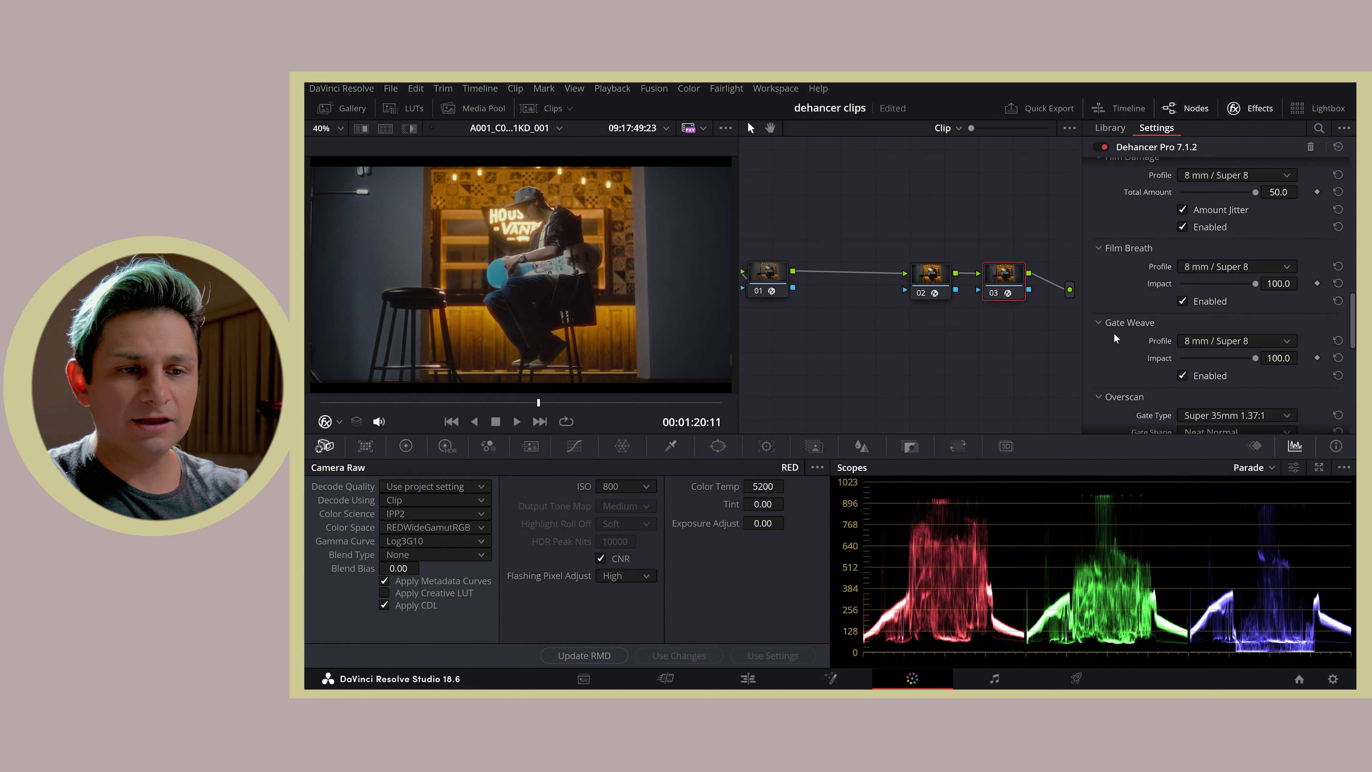
{"action": "left_click_drag", "start_coordinate": [376, 405], "coordinate": [350, 404]}
{"action": "key", "text": "space"}
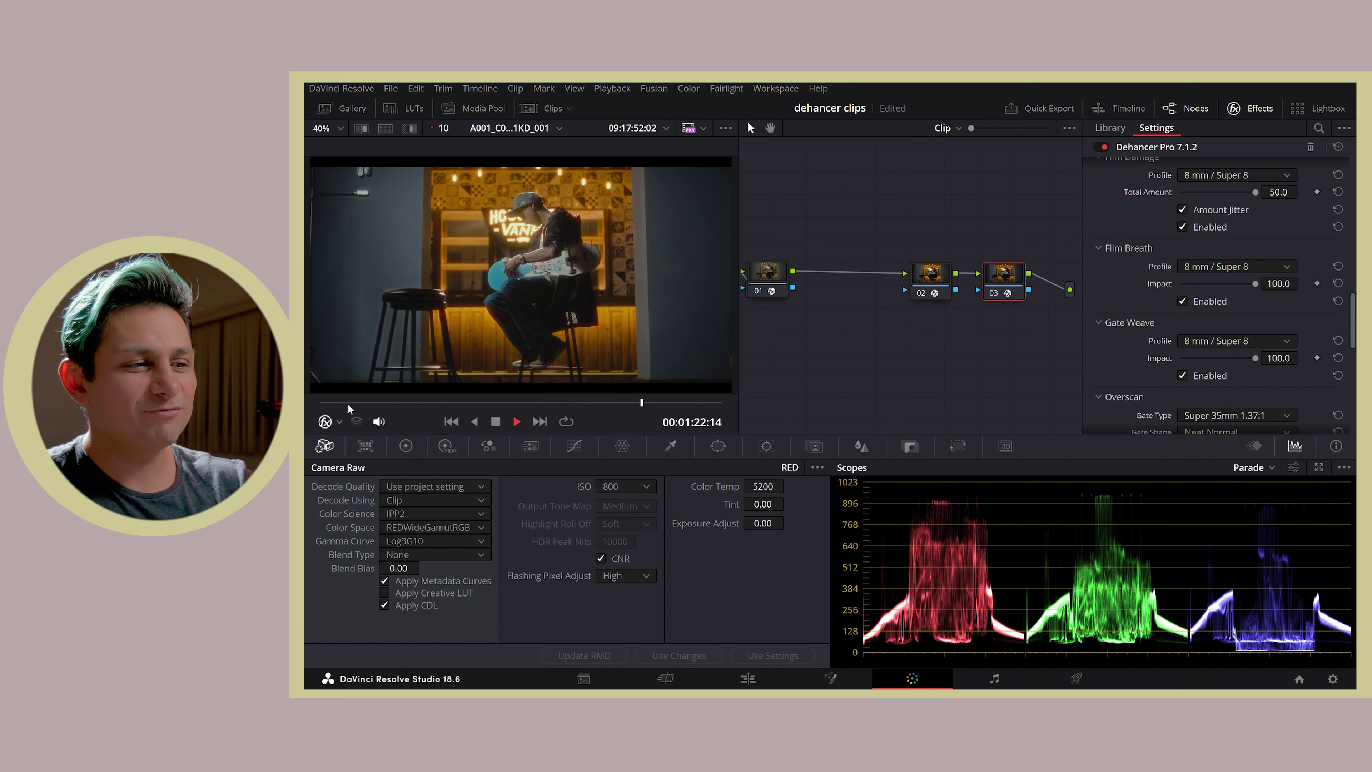
- Stop playback and switch Gate Weave and Film Breath off, leaving Film Damage on
{"action": "left_click", "coordinate": [353, 404]}
{"action": "key", "text": "space"}
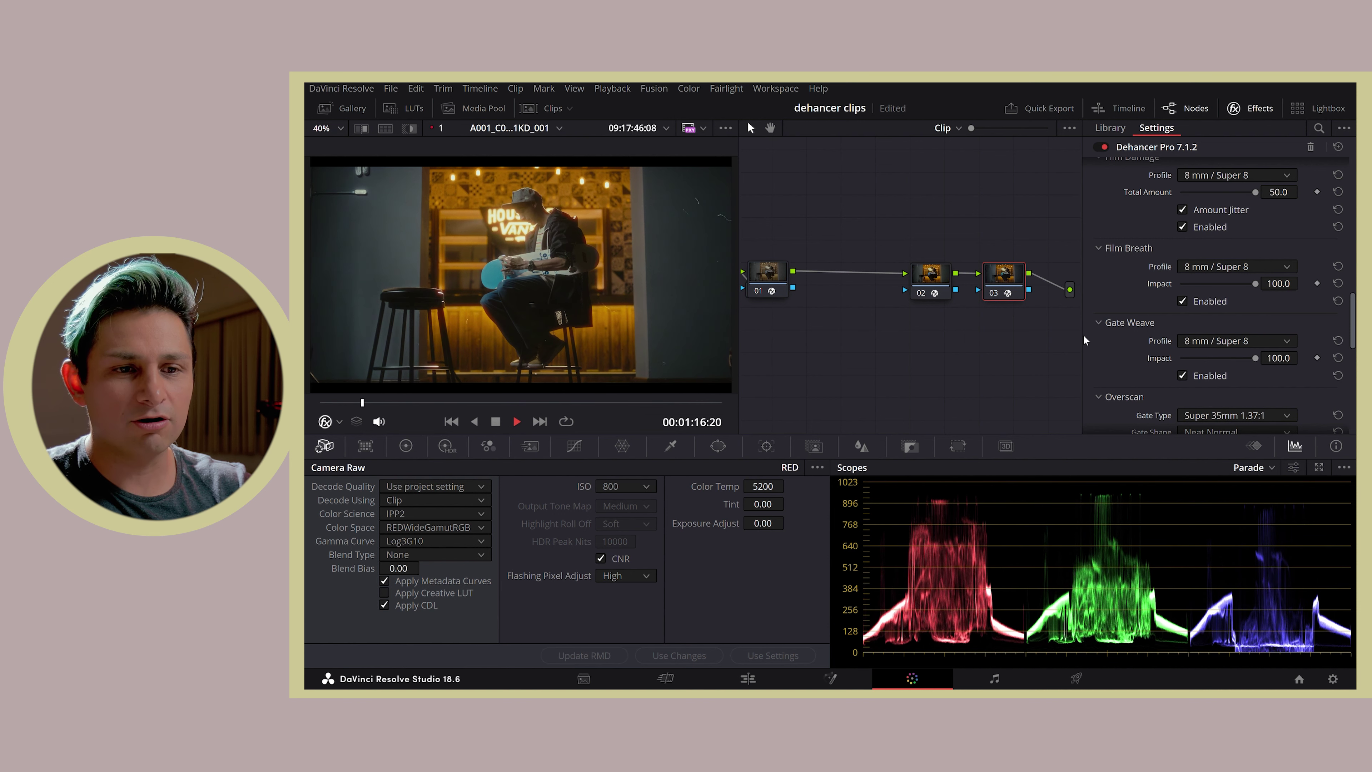
{"action": "left_click", "coordinate": [1182, 376]}
{"action": "left_click", "coordinate": [1183, 301]}
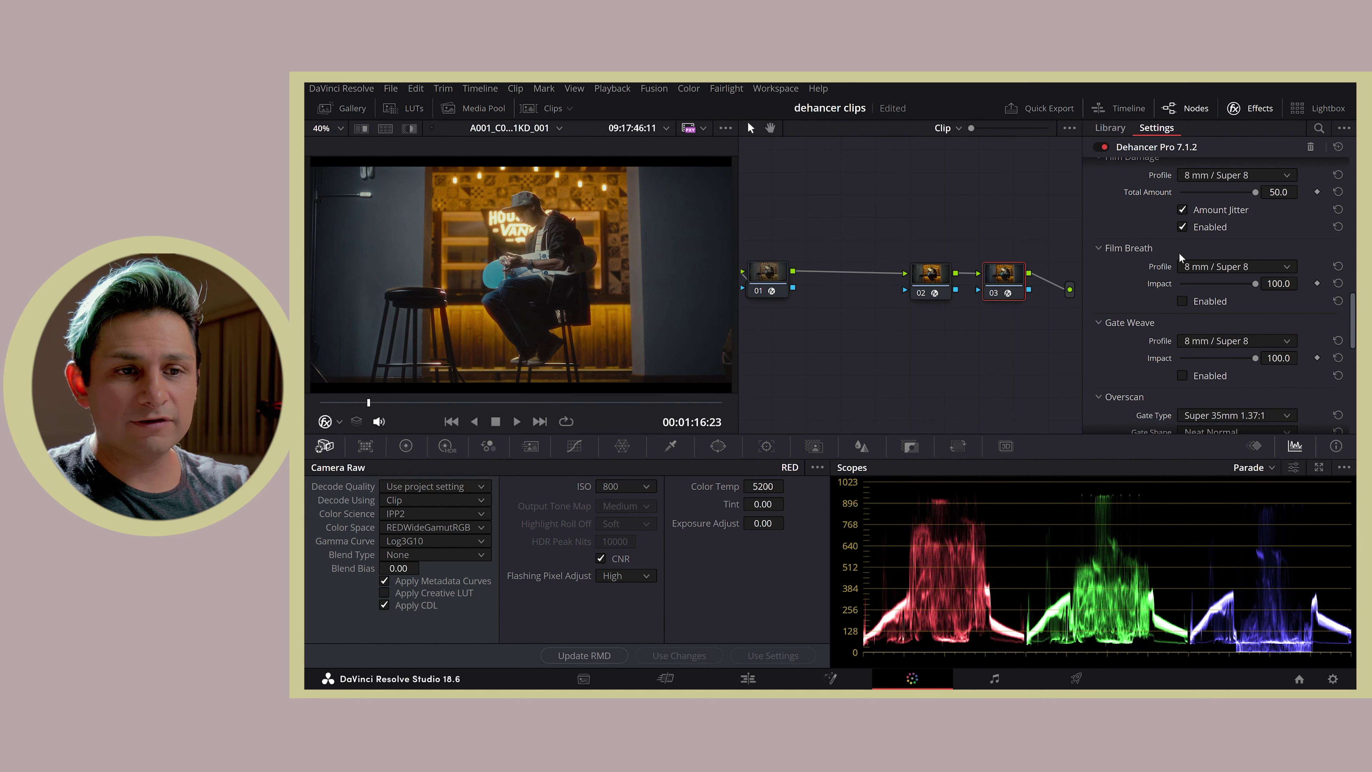
- Switch off Film Damage and fold away the Film Breath, Gate Weave and Overscan sections
{"action": "left_click", "coordinate": [1183, 227]}
{"action": "scroll", "coordinate": [1129, 241], "scroll_direction": "down", "scroll_amount": 1}
{"action": "left_click", "coordinate": [1122, 207]}
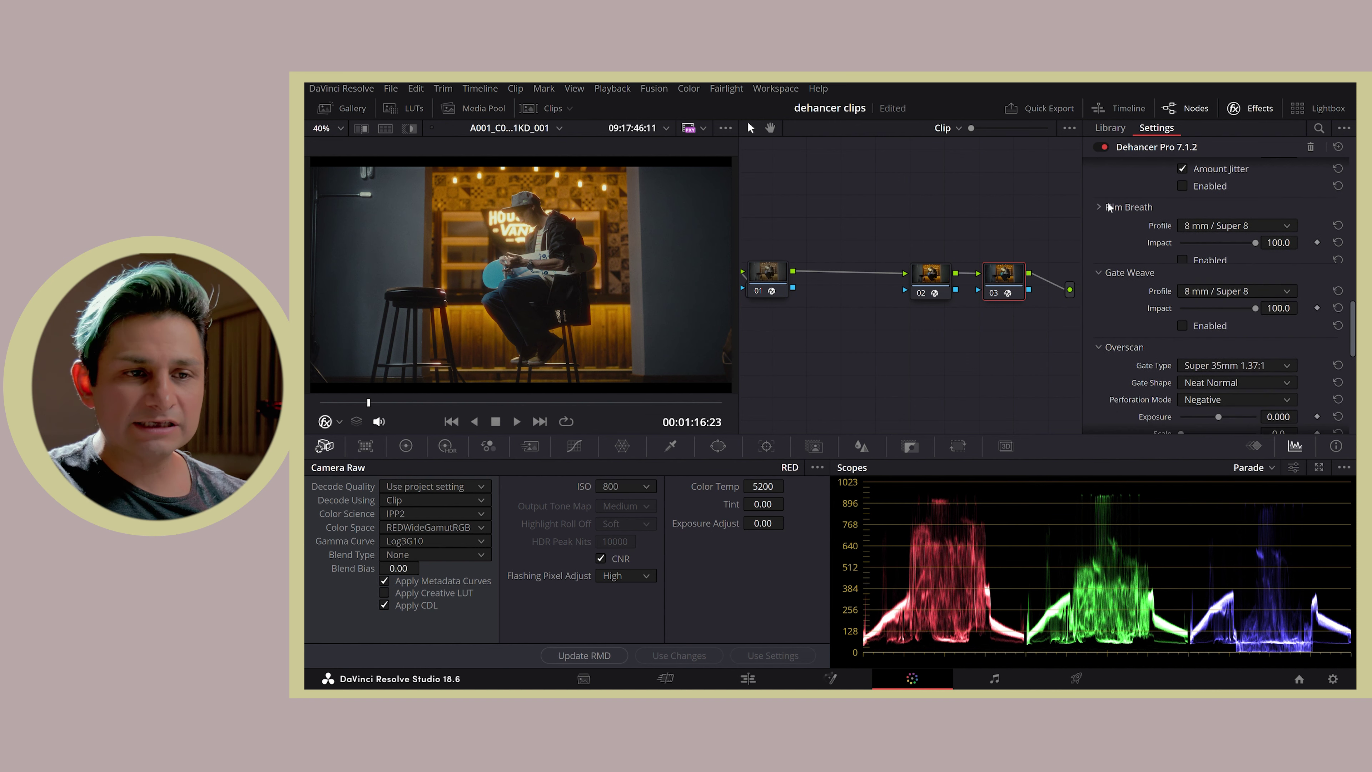
{"action": "left_click", "coordinate": [1114, 230]}
{"action": "left_click", "coordinate": [1118, 251]}
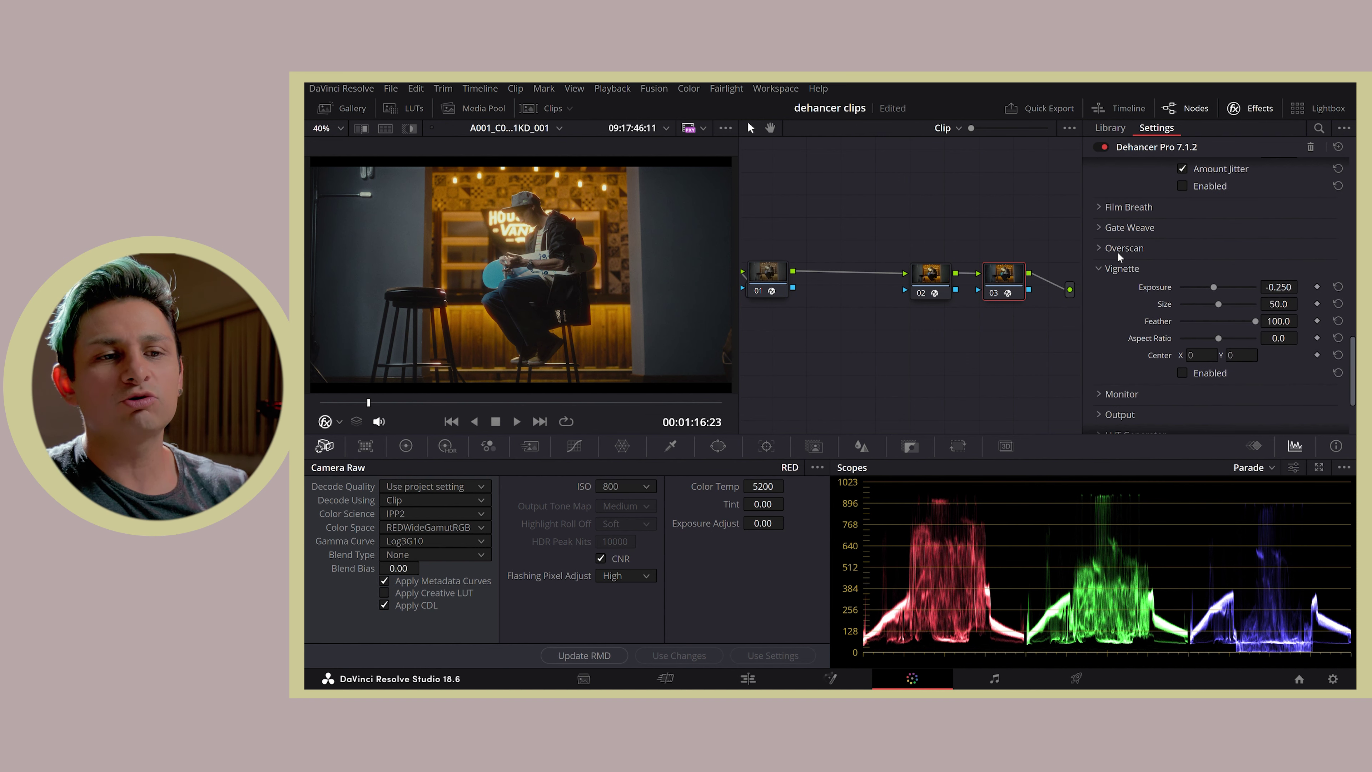
{"action": "scroll", "coordinate": [1109, 241], "scroll_direction": "up", "scroll_amount": 1}
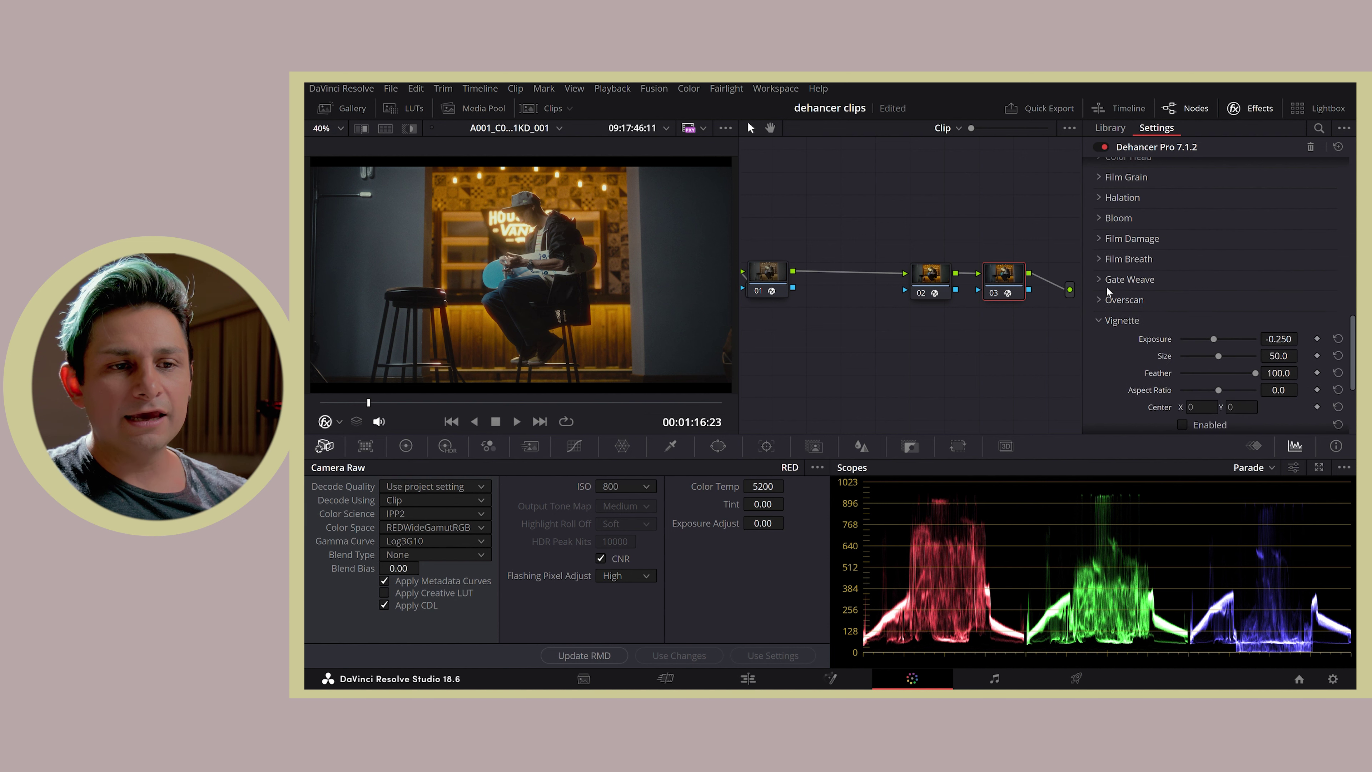
- Expand the Overscan settings, review them, and save the project
{"action": "left_click", "coordinate": [1109, 299]}
{"action": "scroll", "coordinate": [1114, 314], "scroll_direction": "down", "scroll_amount": 1}
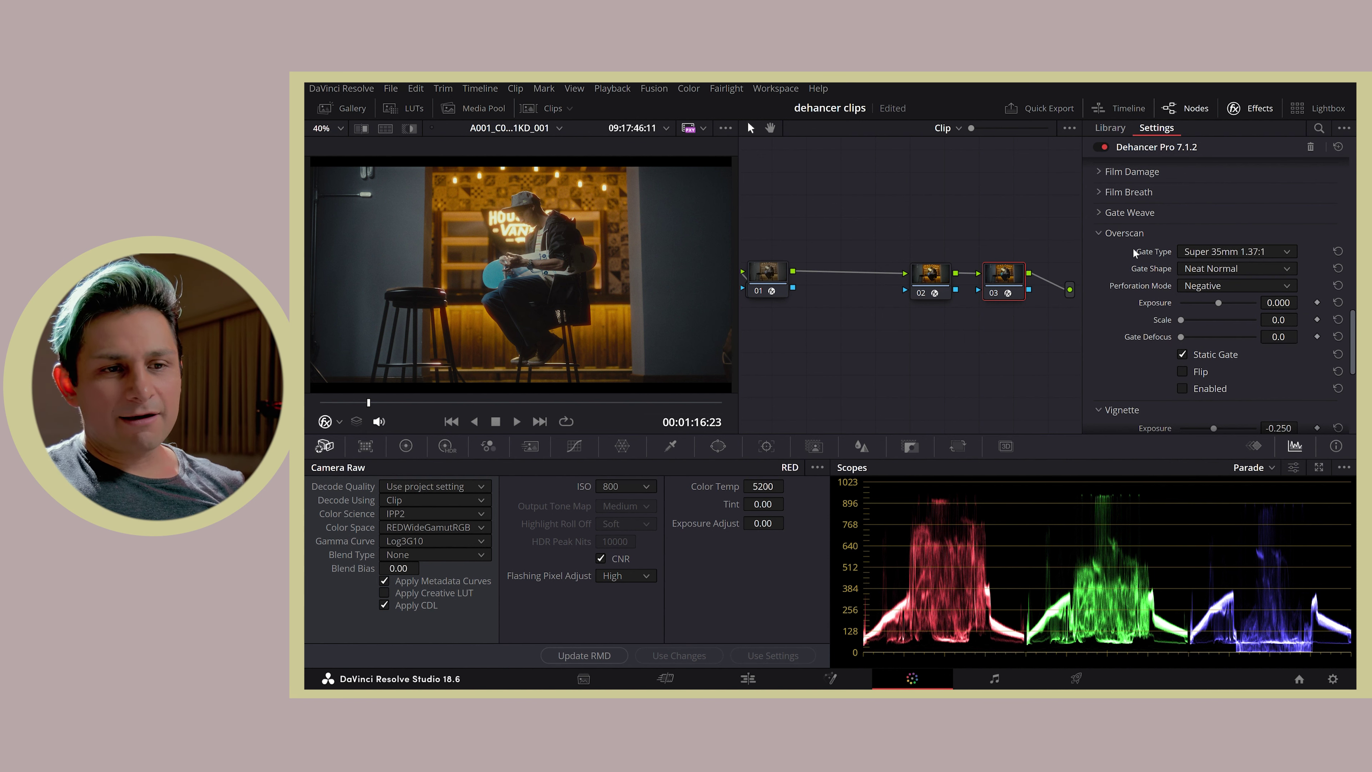
{"action": "scroll", "coordinate": [1133, 248], "scroll_direction": "down", "scroll_amount": 2}
{"action": "scroll", "coordinate": [1129, 270], "scroll_direction": "up", "scroll_amount": 2}
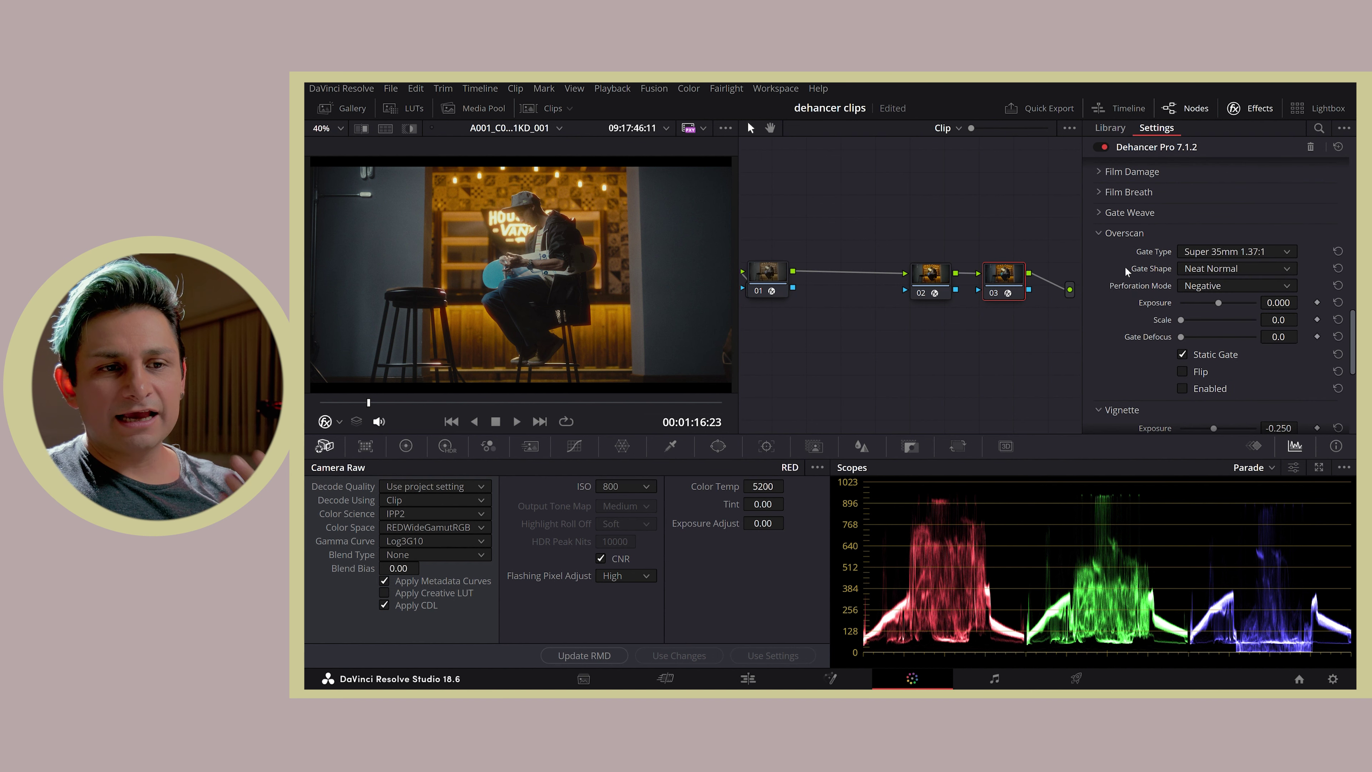
{"action": "key", "text": "ctrl+s"}
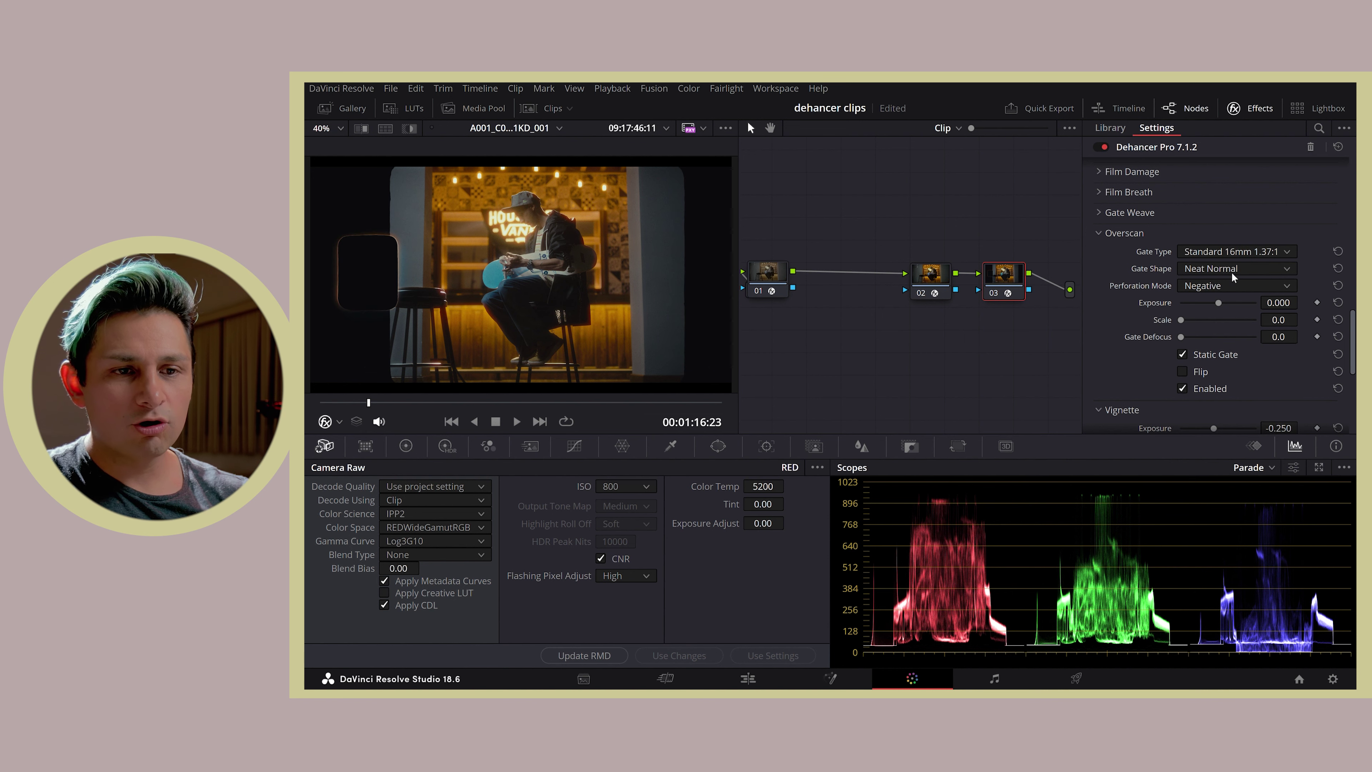
- Try the Super 16mm 1.66:1 gate, then a wider 16mm gate type
{"action": "left_click", "coordinate": [1232, 250]}
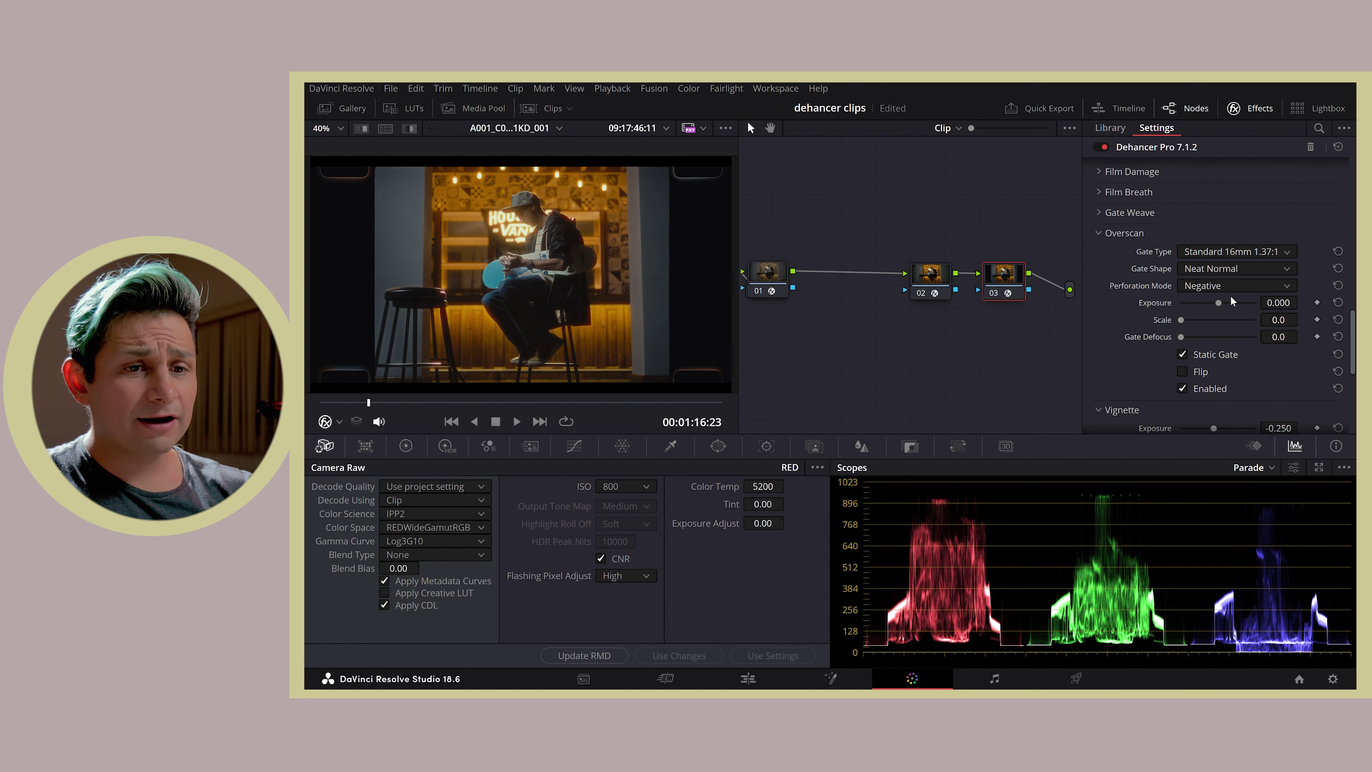
{"action": "left_click", "coordinate": [1231, 295]}
{"action": "left_click", "coordinate": [1233, 249]}
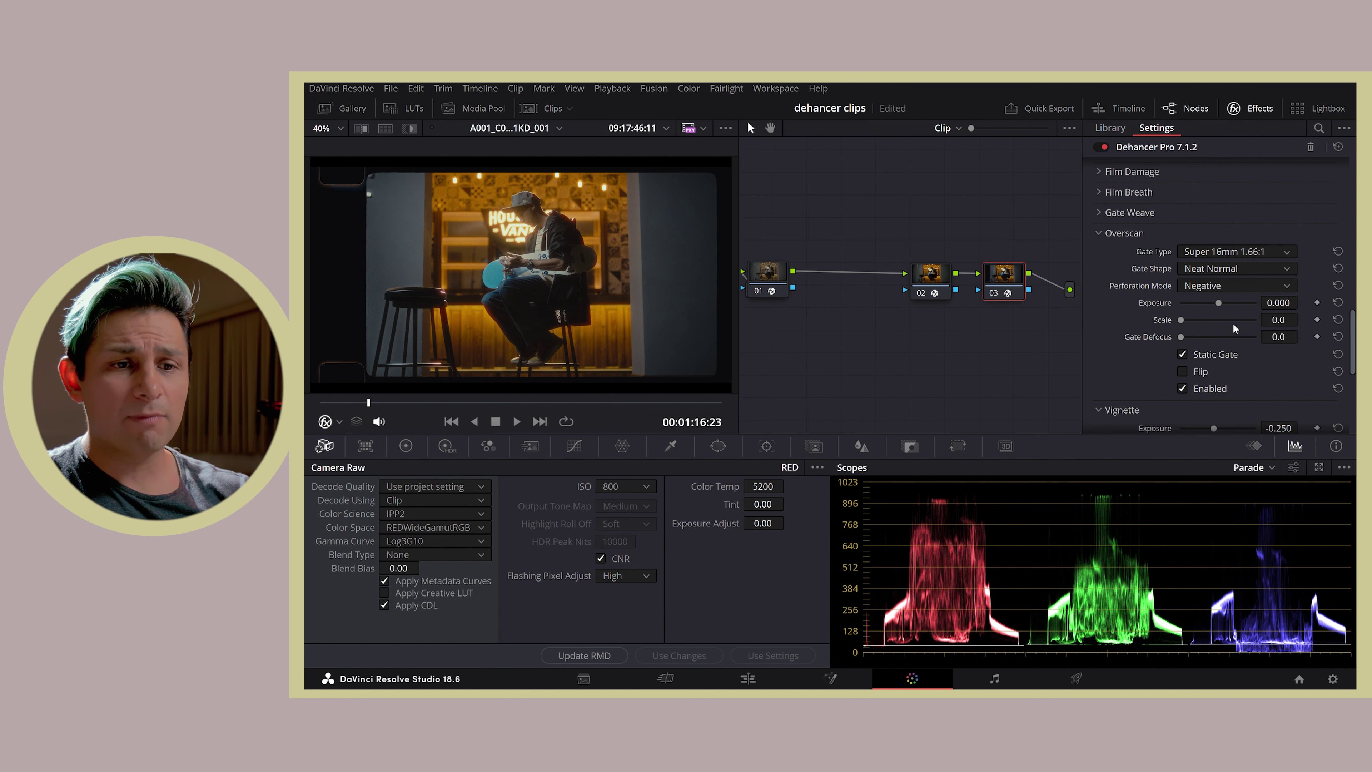
{"action": "left_click", "coordinate": [1240, 314]}
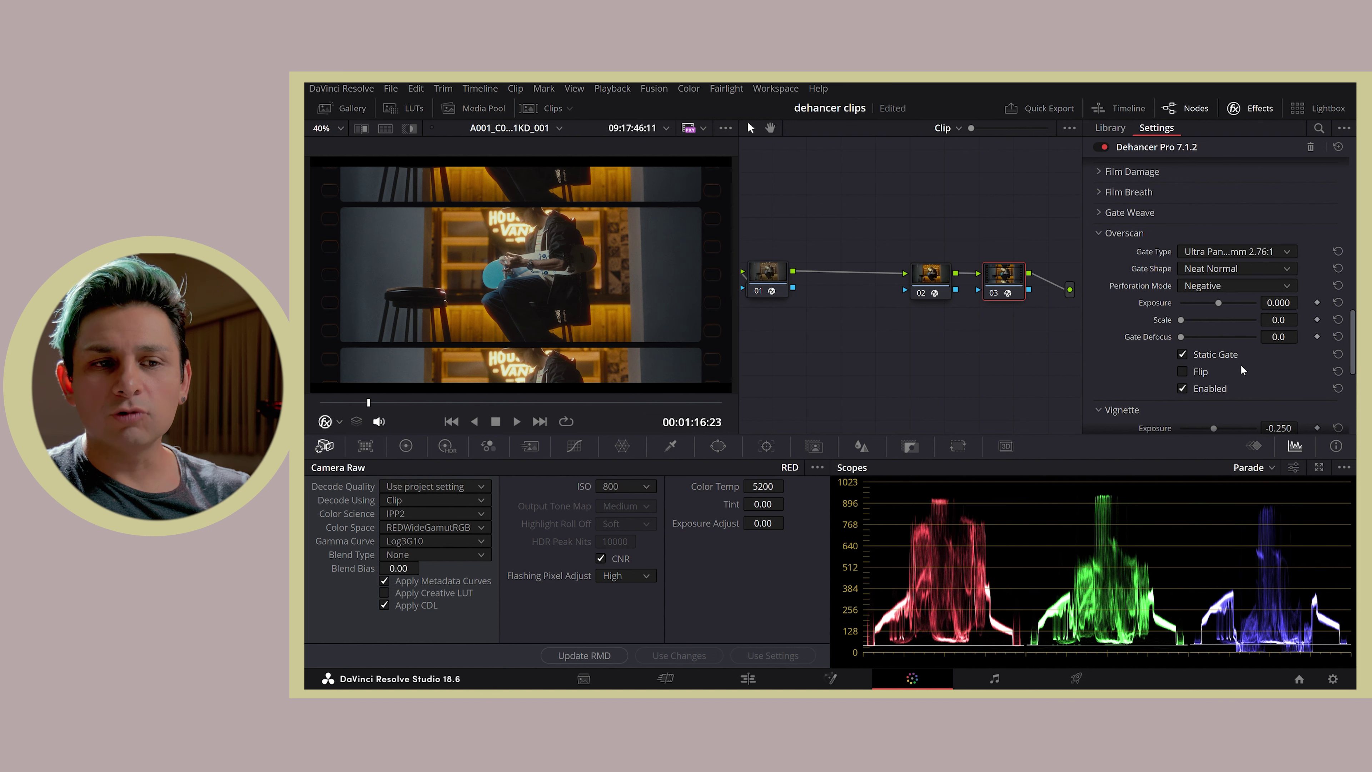
- Compare more gate options, finishing on Standard 16mm 1.37:1 with Neat Rounded corners
{"action": "scroll", "coordinate": [1248, 254], "scroll_direction": "down", "scroll_amount": 1}
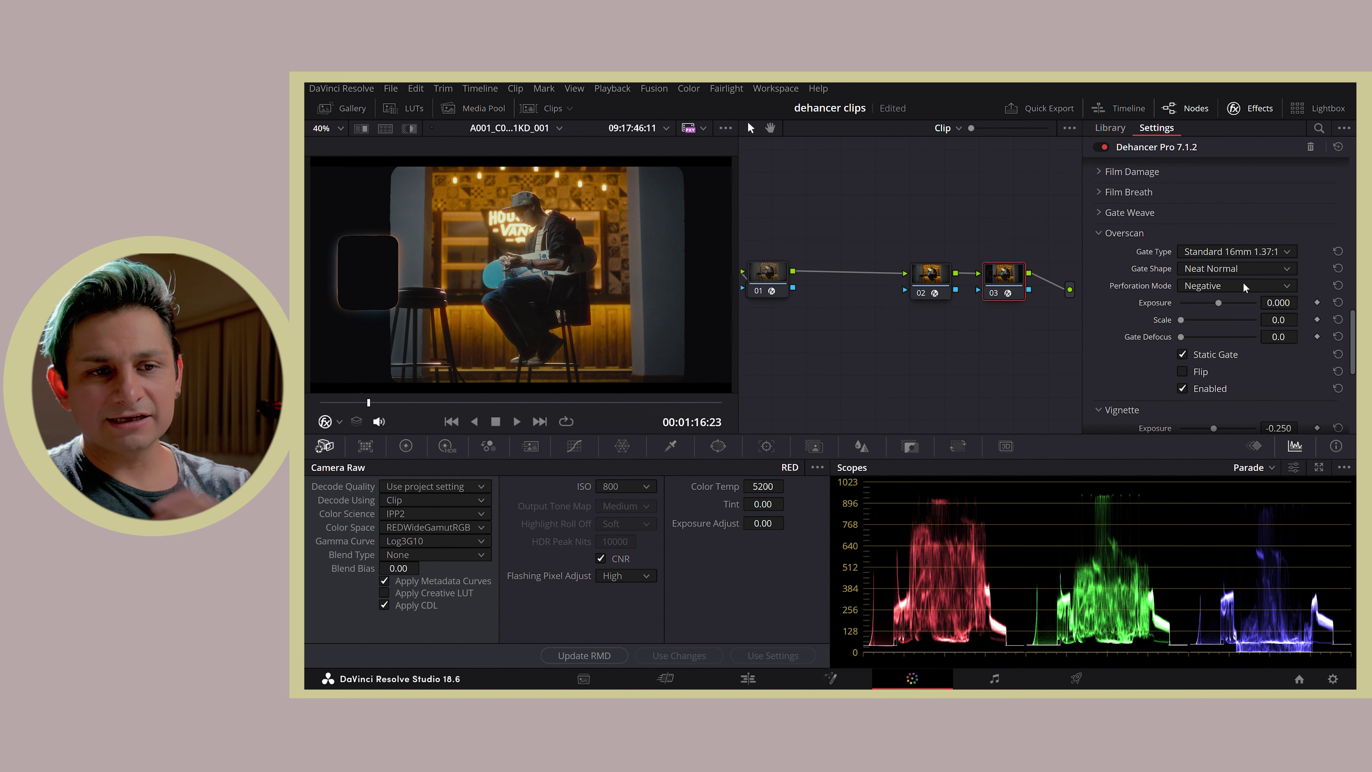
{"action": "scroll", "coordinate": [1247, 250], "scroll_direction": "down", "scroll_amount": 1}
{"action": "key", "text": "Down"}
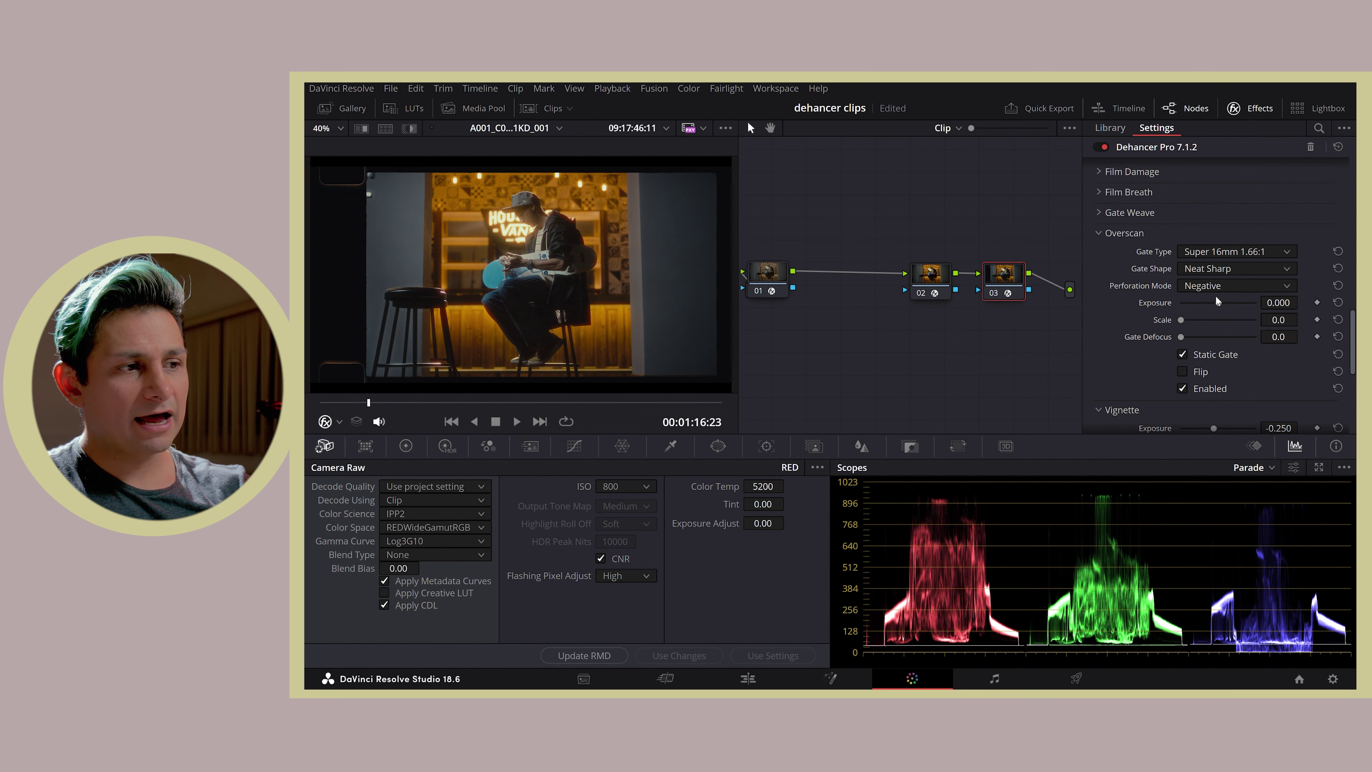
{"action": "key", "text": "Down"}
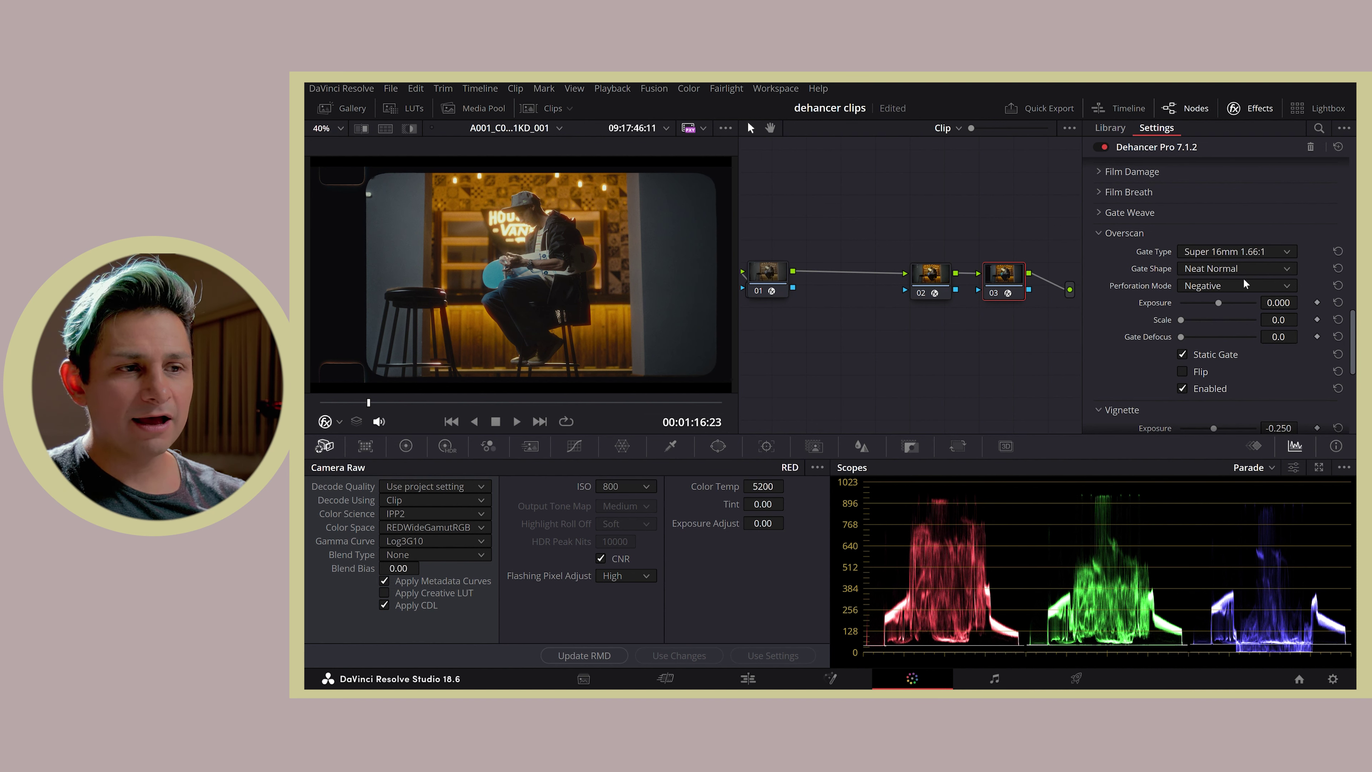
{"action": "key", "text": "Up"}
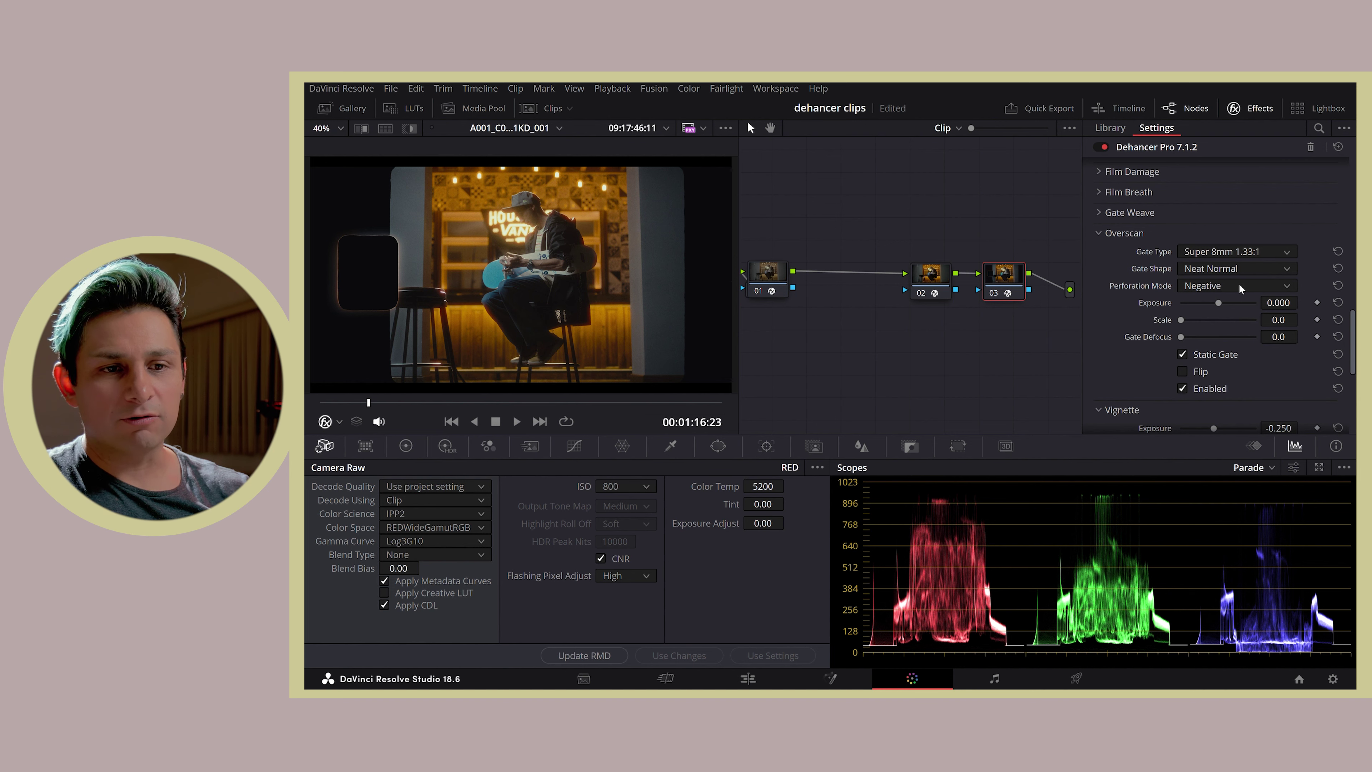
{"action": "scroll", "coordinate": [1234, 253], "scroll_direction": "down", "scroll_amount": 3}
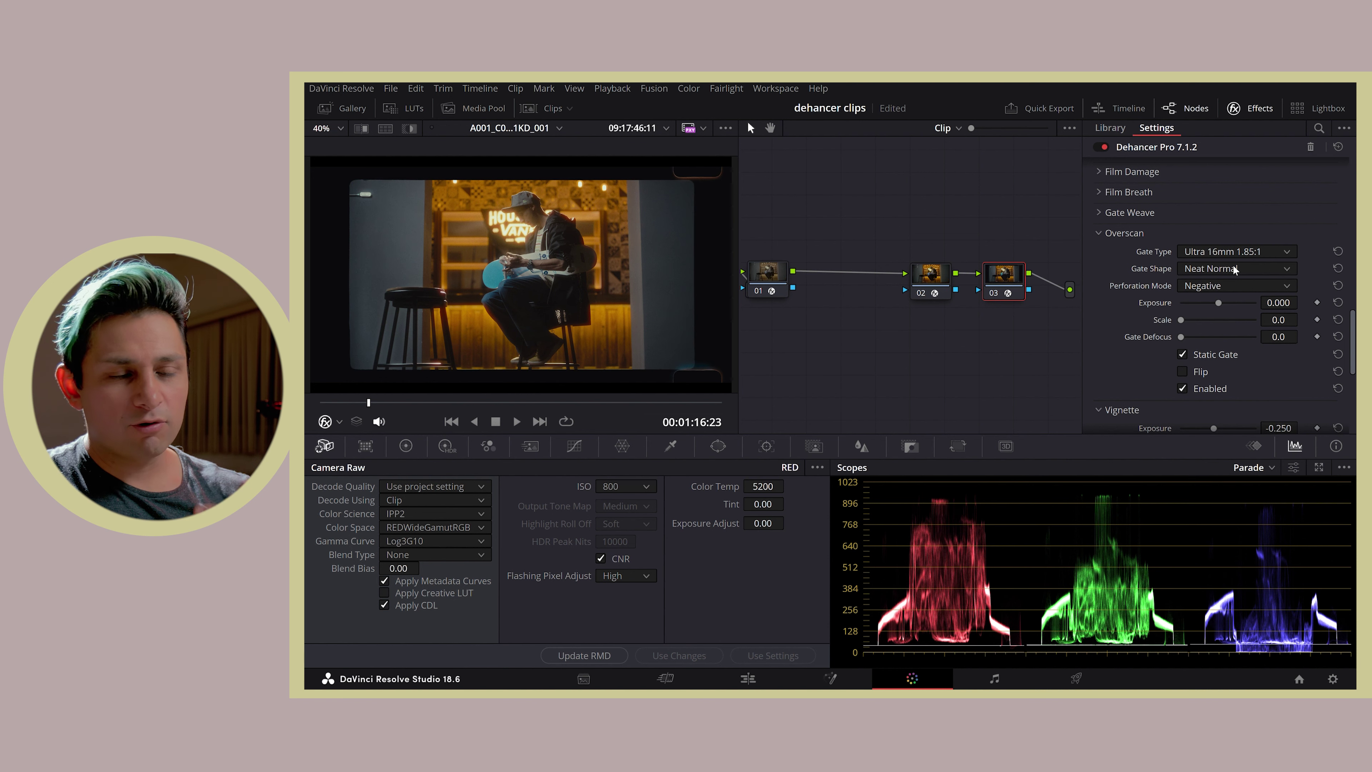
{"action": "left_click", "coordinate": [1233, 313]}
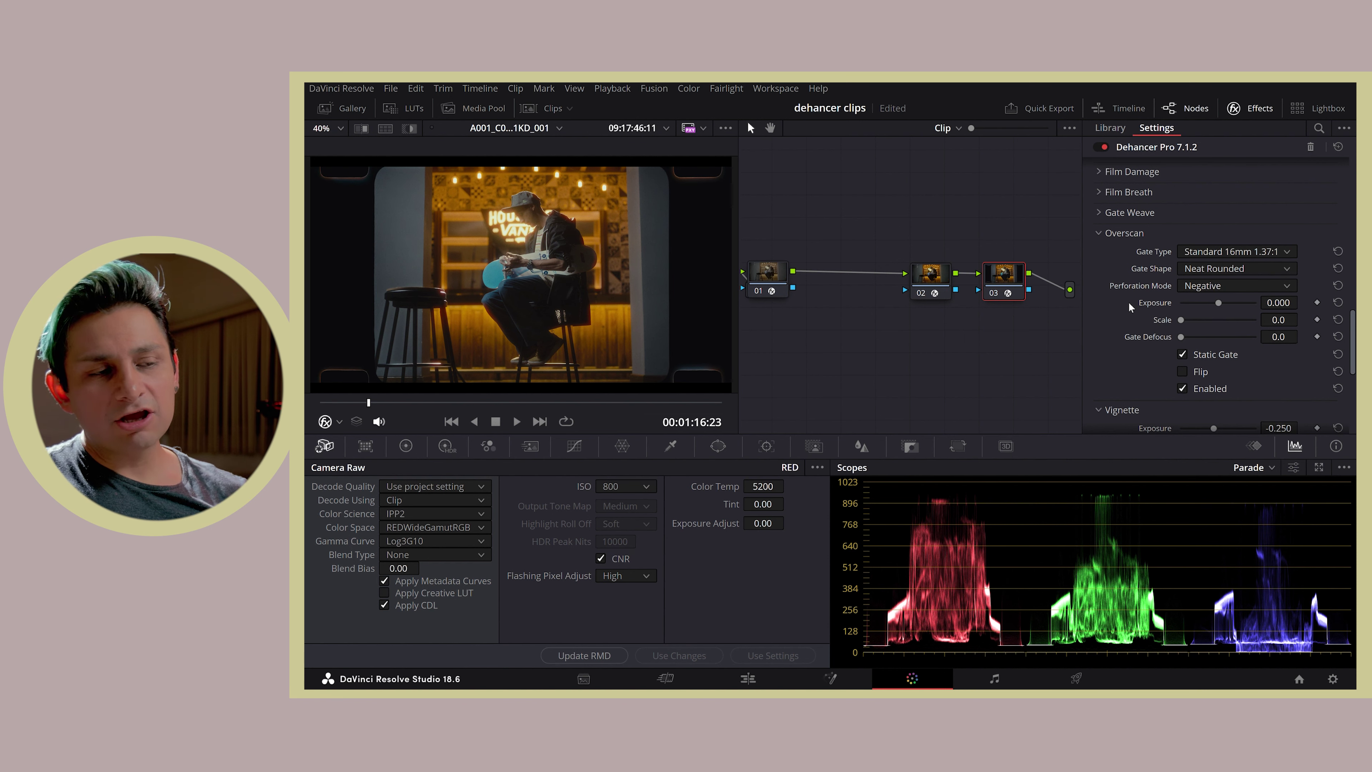
- Darken overscan exposure to -2.000, keep its scale at 0.0, and turn the overscan gate off
{"action": "left_click_drag", "start_coordinate": [1219, 304], "coordinate": [1178, 314]}
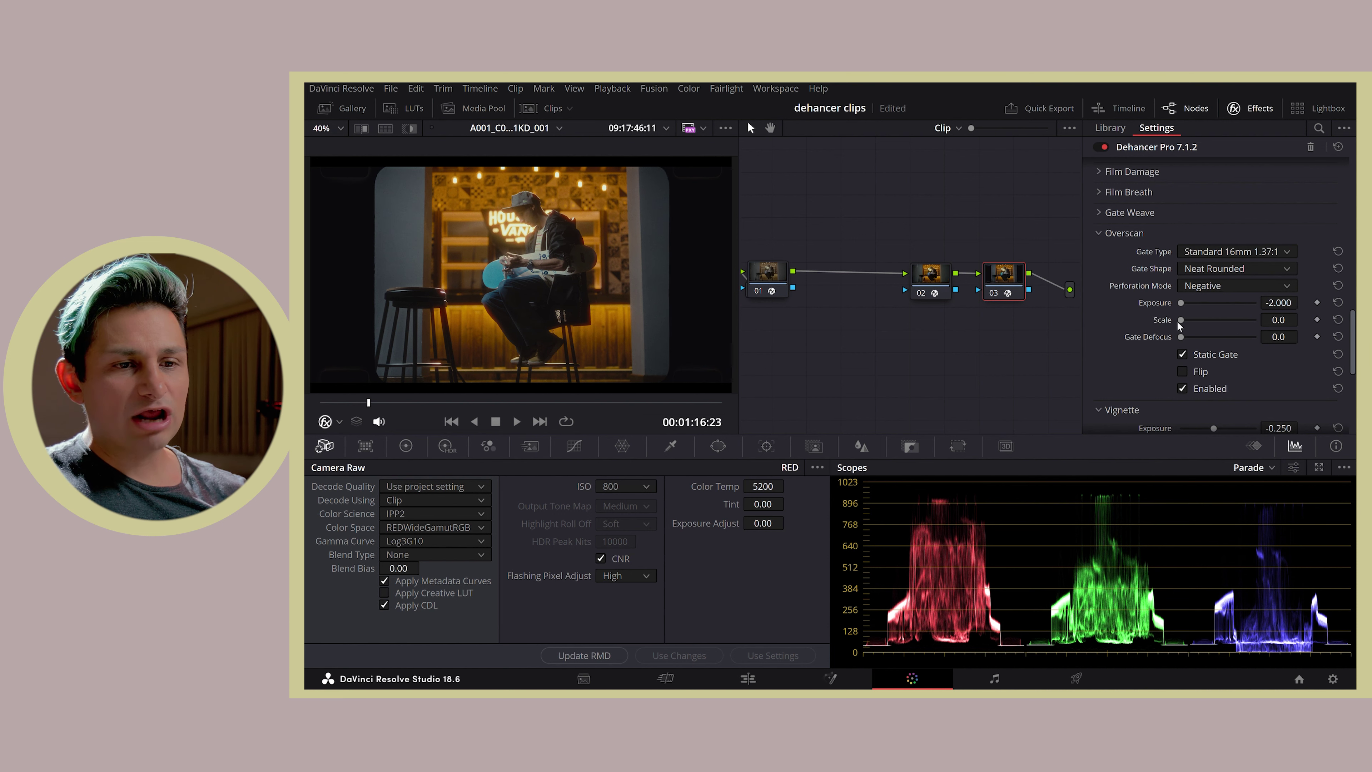
{"action": "left_click_drag", "start_coordinate": [1181, 319], "coordinate": [1195, 320]}
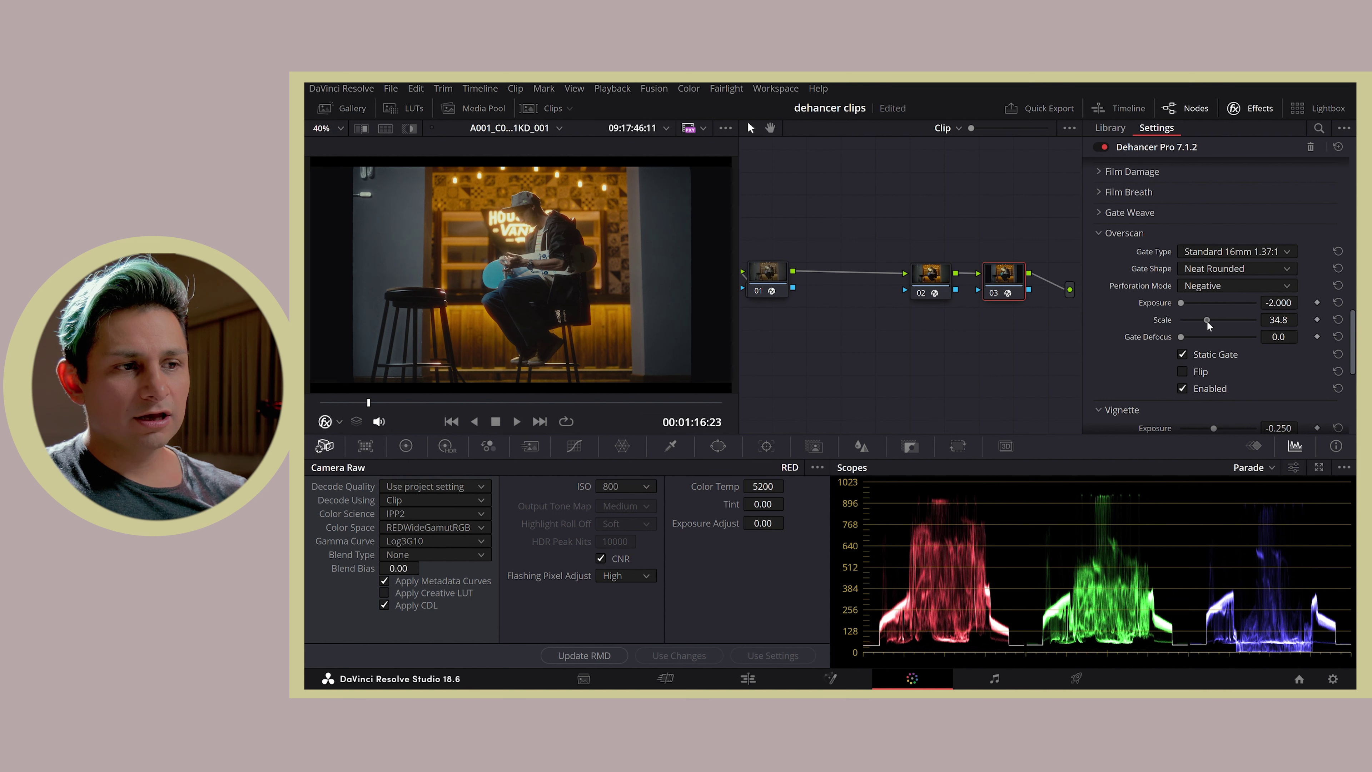
{"action": "left_click_drag", "start_coordinate": [1195, 320], "coordinate": [1180, 320]}
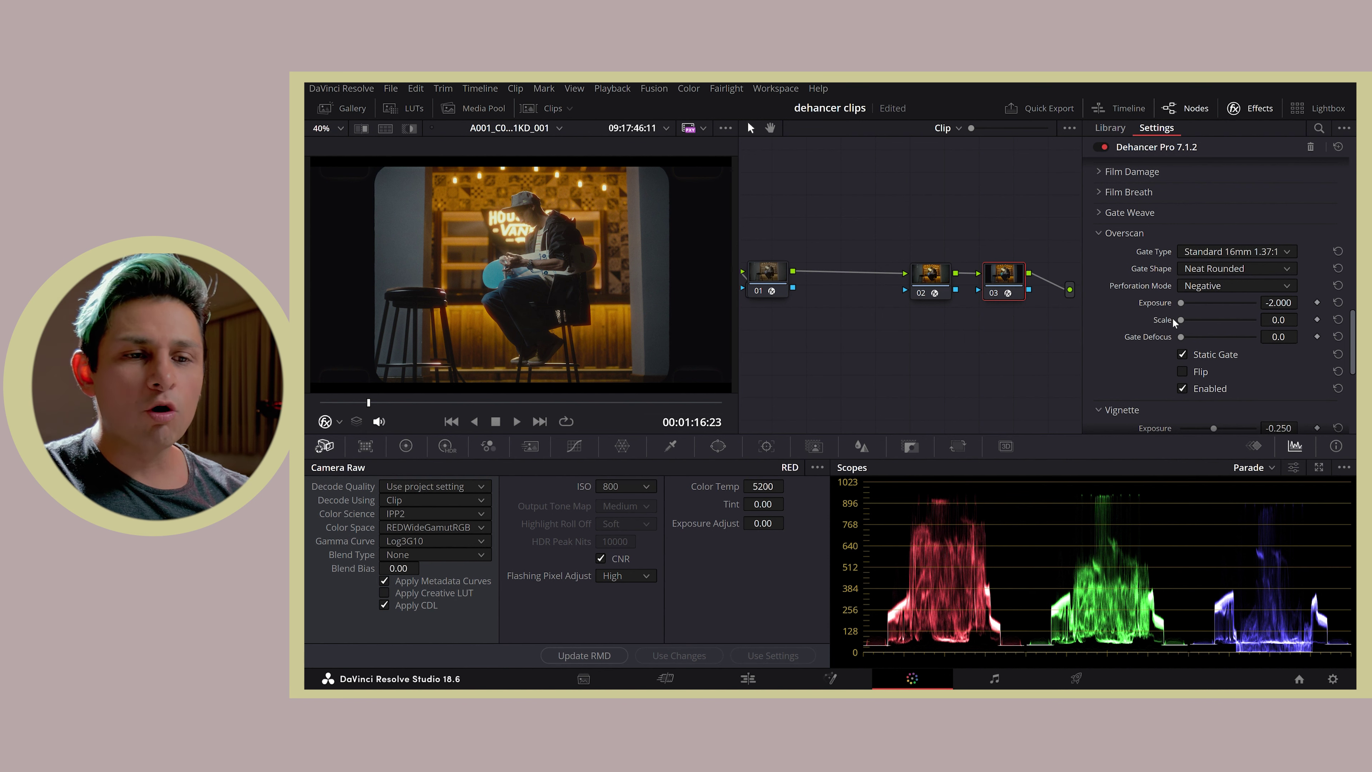
{"action": "left_click_drag", "start_coordinate": [1183, 320], "coordinate": [1165, 324]}
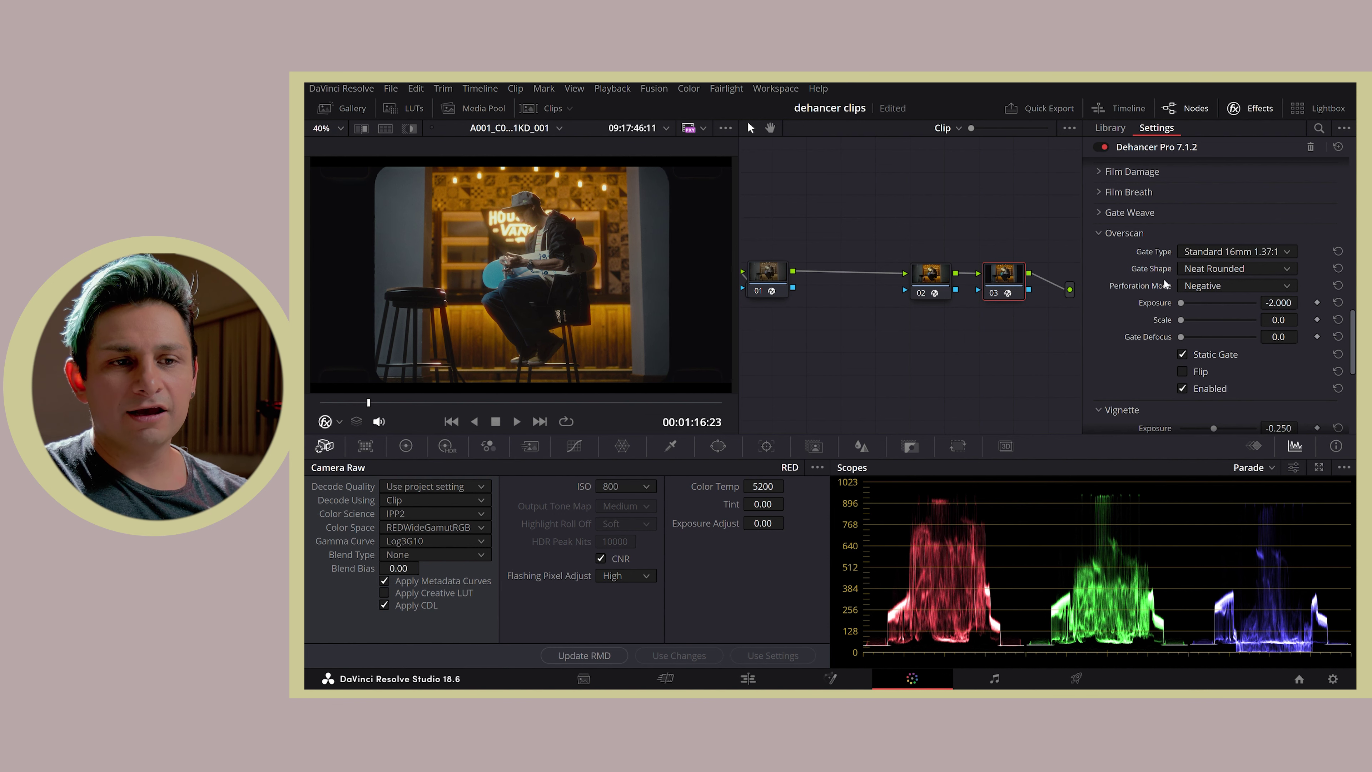
{"action": "left_click", "coordinate": [1183, 389]}
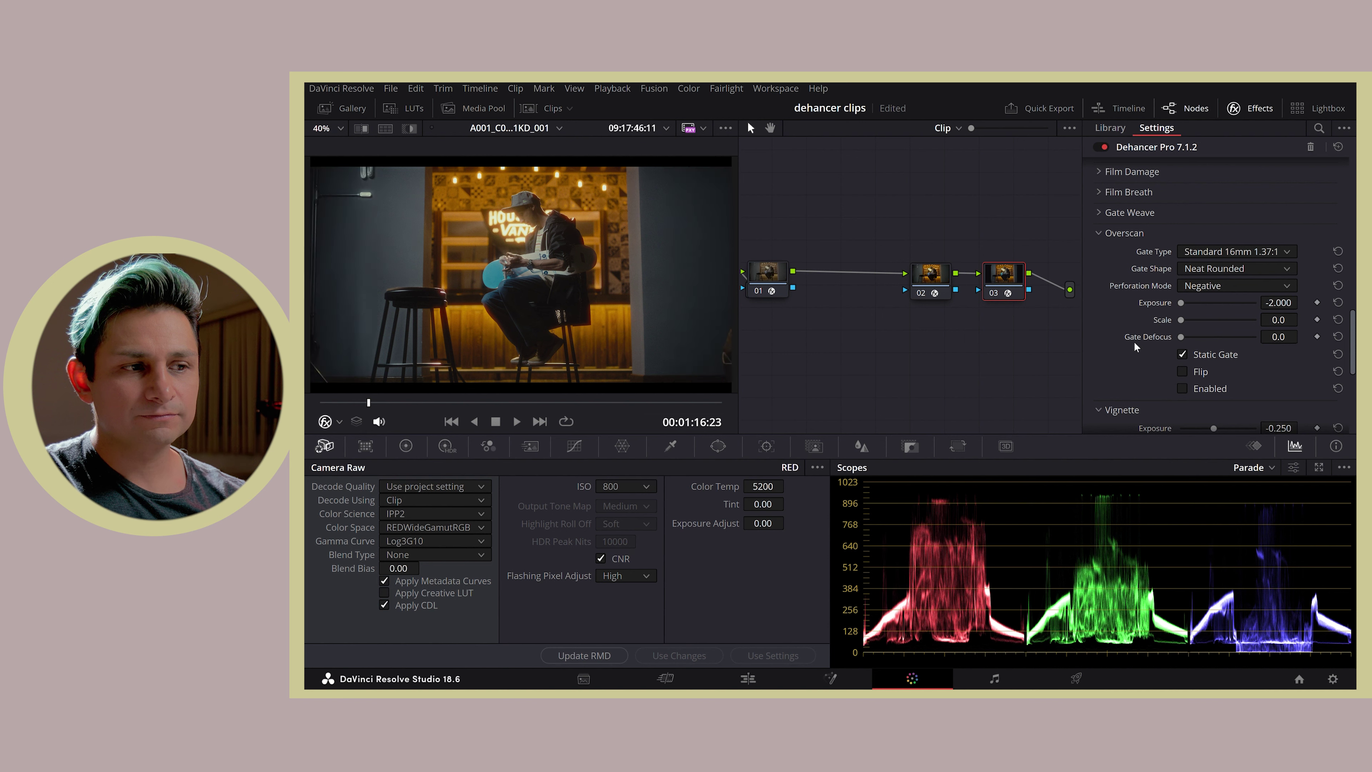
{"action": "left_click", "coordinate": [1113, 232]}
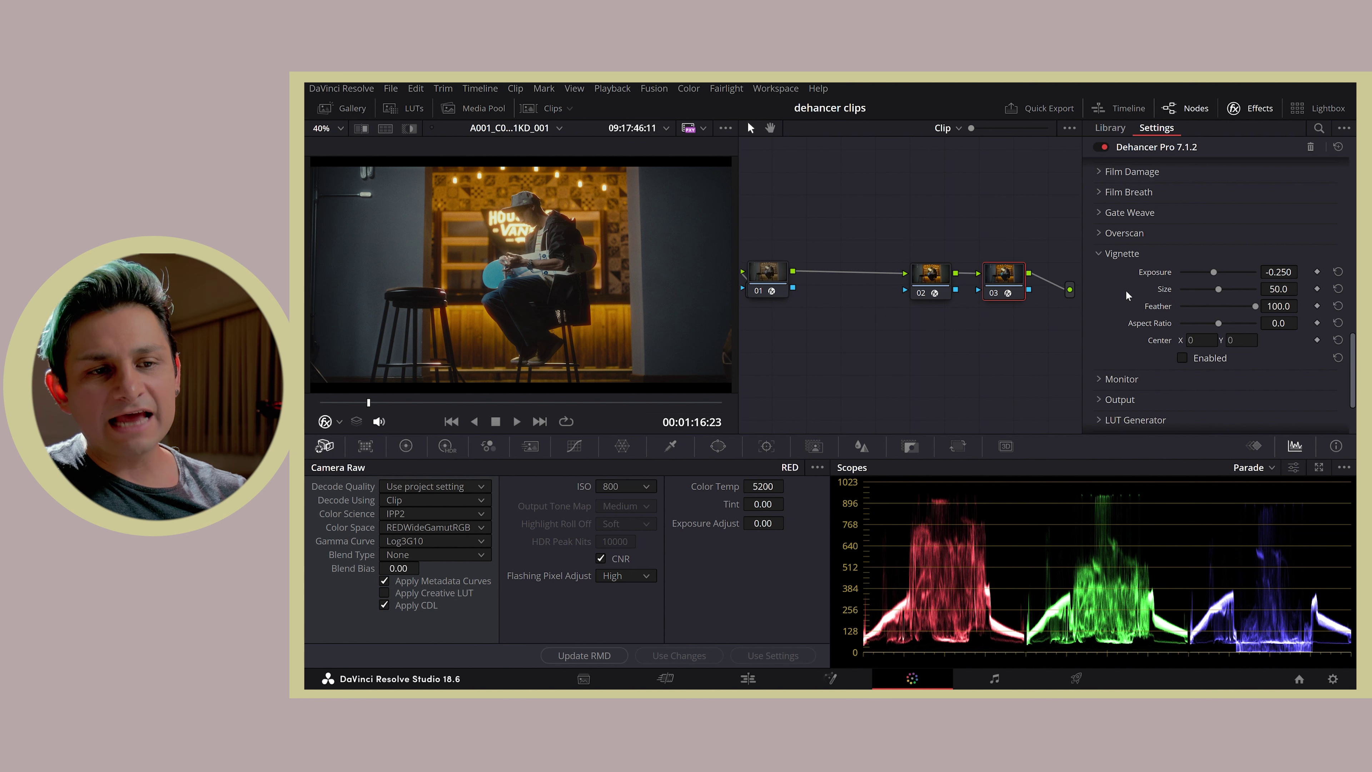
{"action": "left_click", "coordinate": [1183, 358]}
{"action": "left_click_drag", "start_coordinate": [1215, 272], "coordinate": [1220, 281]}
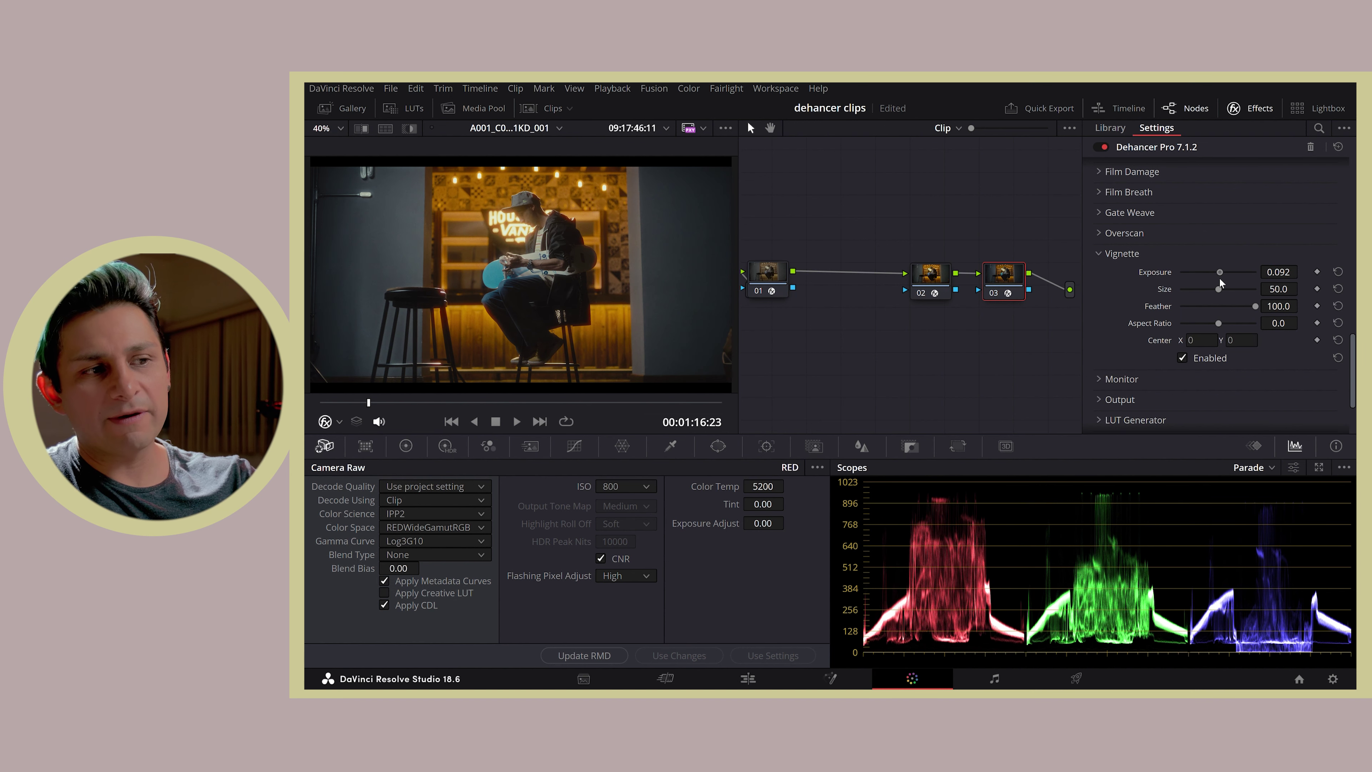
{"action": "left_click", "coordinate": [1183, 357]}
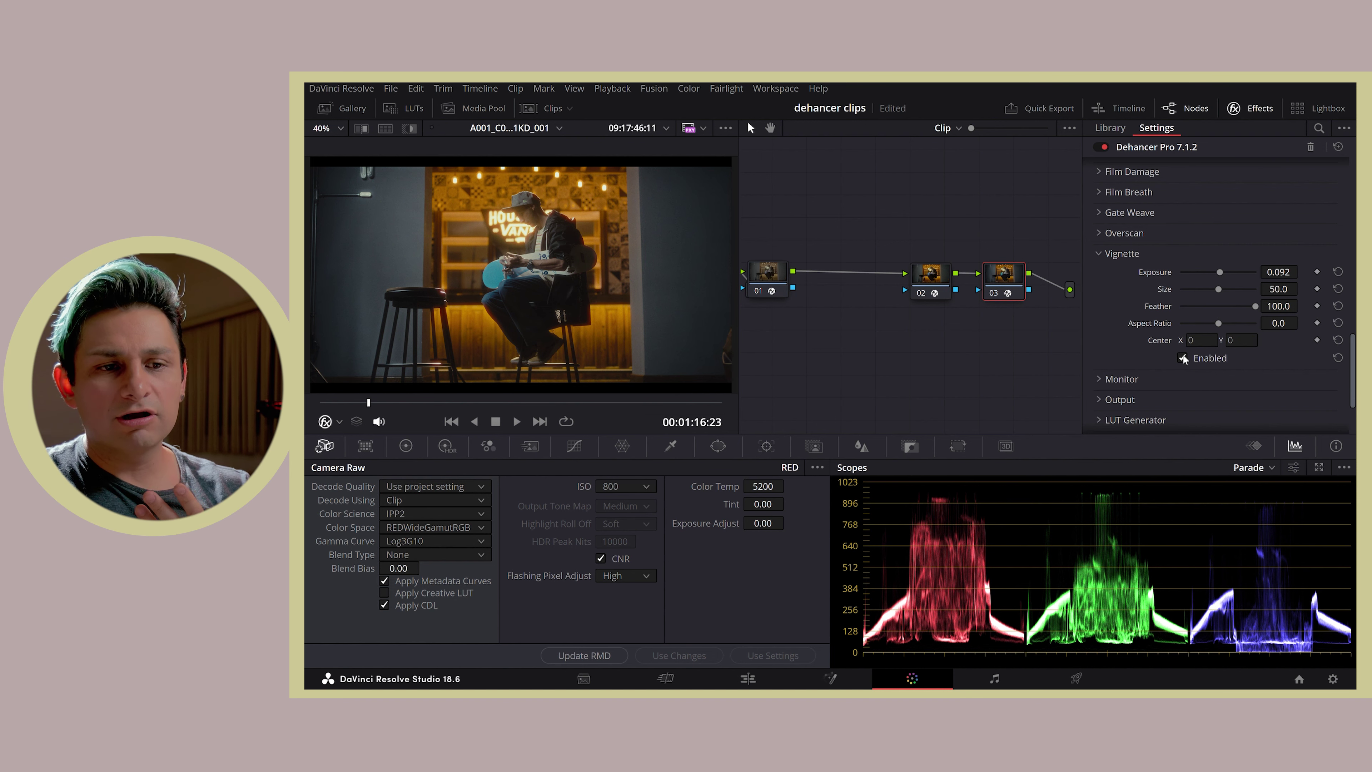
{"action": "left_click", "coordinate": [1339, 272]}
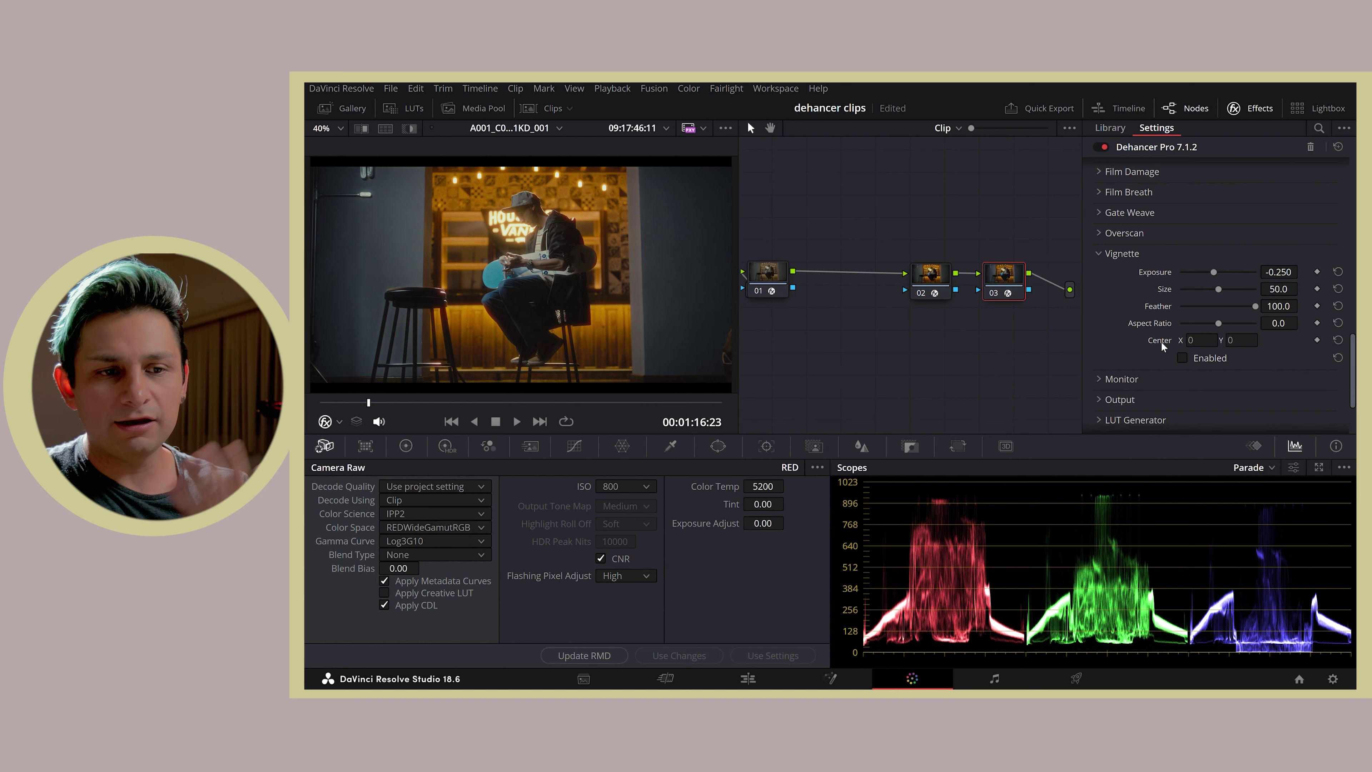
{"action": "left_click", "coordinate": [1115, 252]}
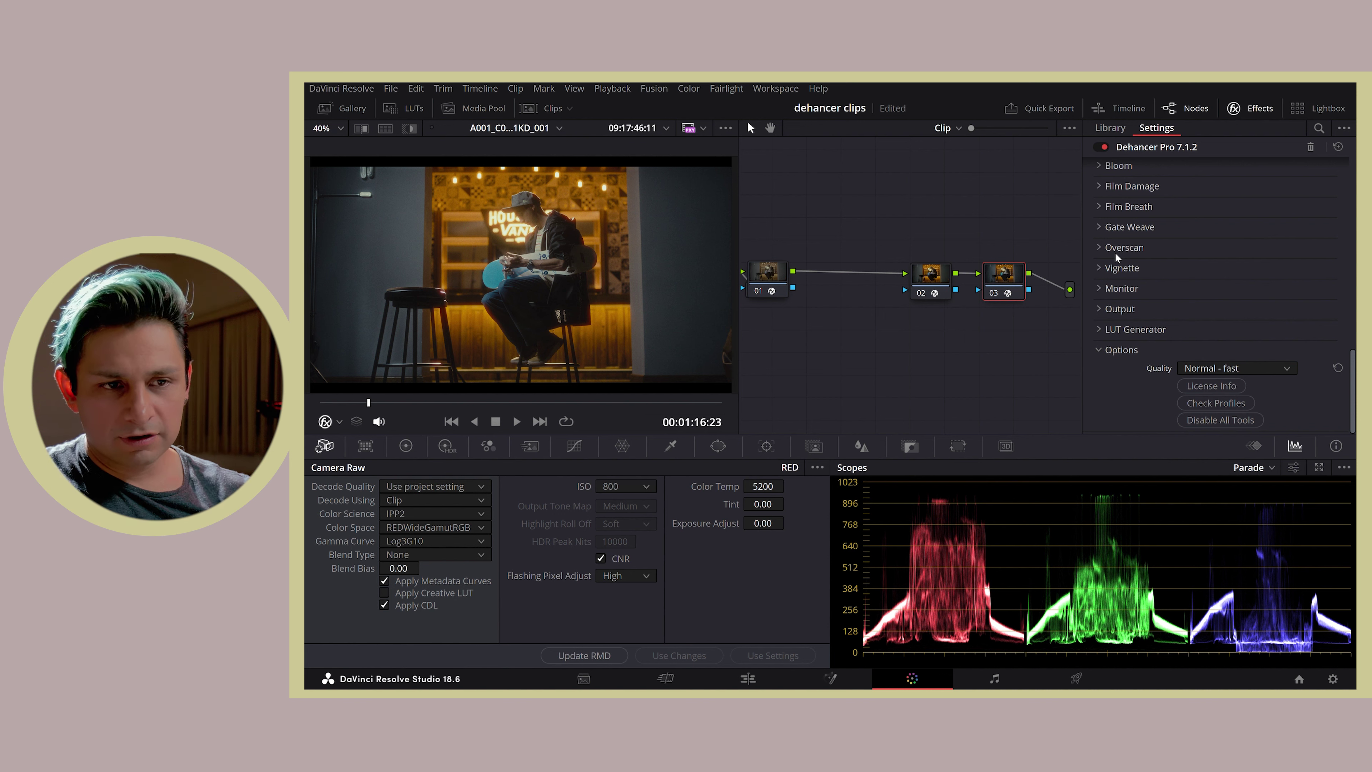
{"action": "left_click", "coordinate": [1104, 290]}
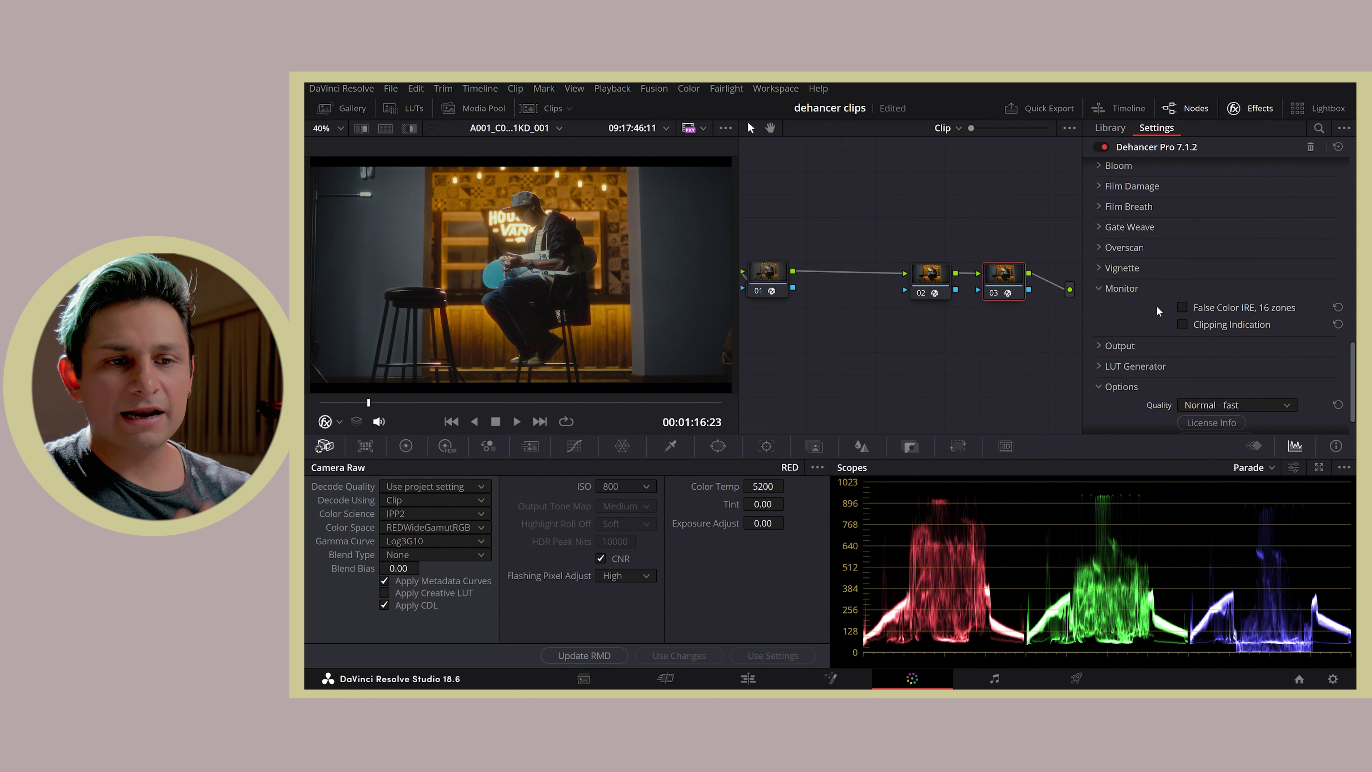
{"action": "left_click", "coordinate": [1182, 310]}
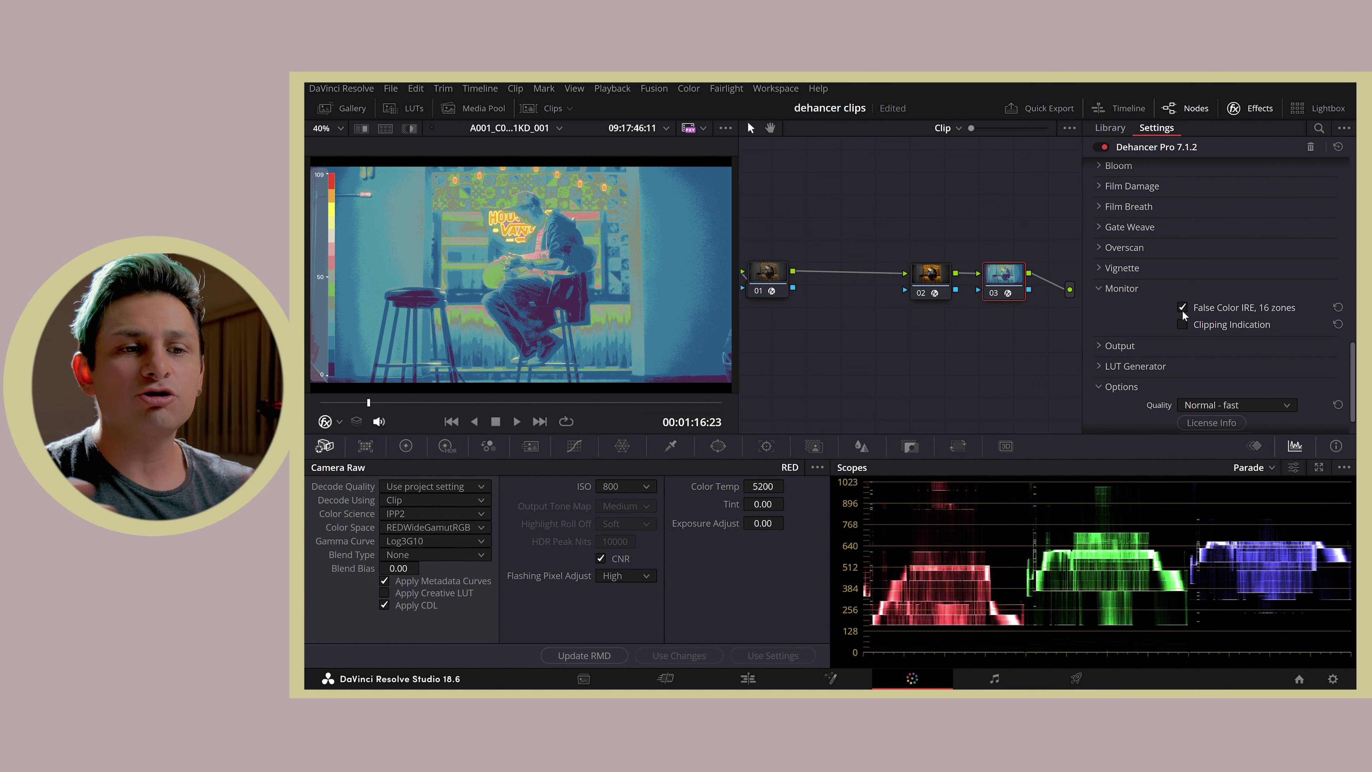
{"action": "left_click", "coordinate": [1183, 310]}
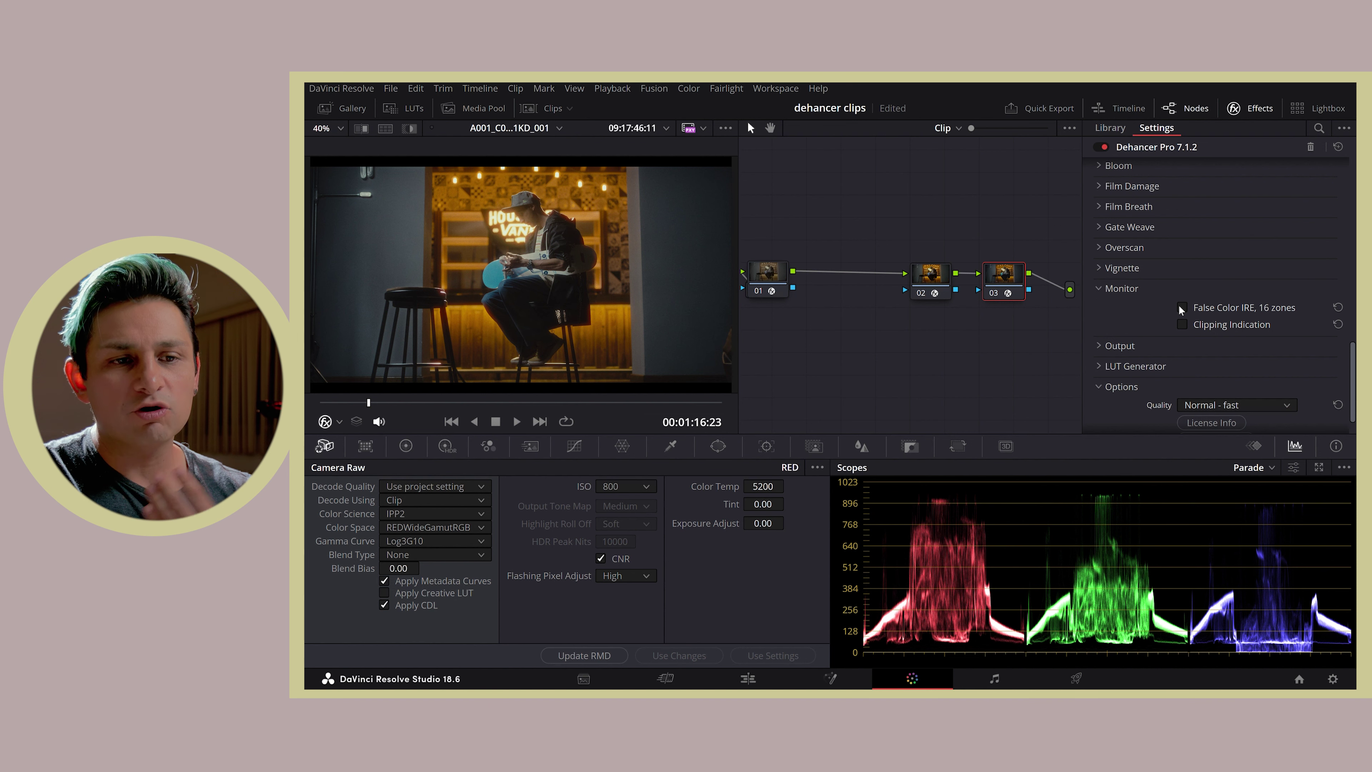
{"action": "left_click", "coordinate": [1183, 309]}
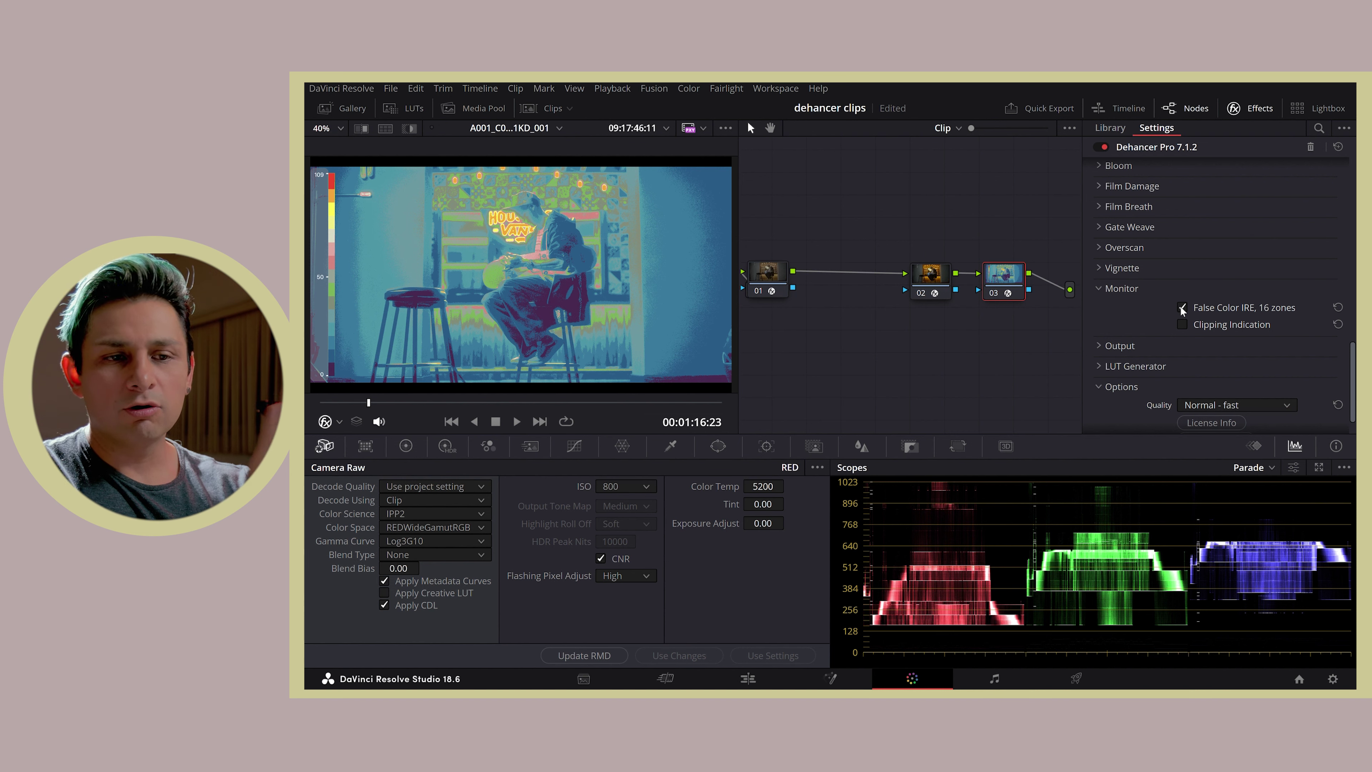
{"action": "left_click", "coordinate": [1181, 308]}
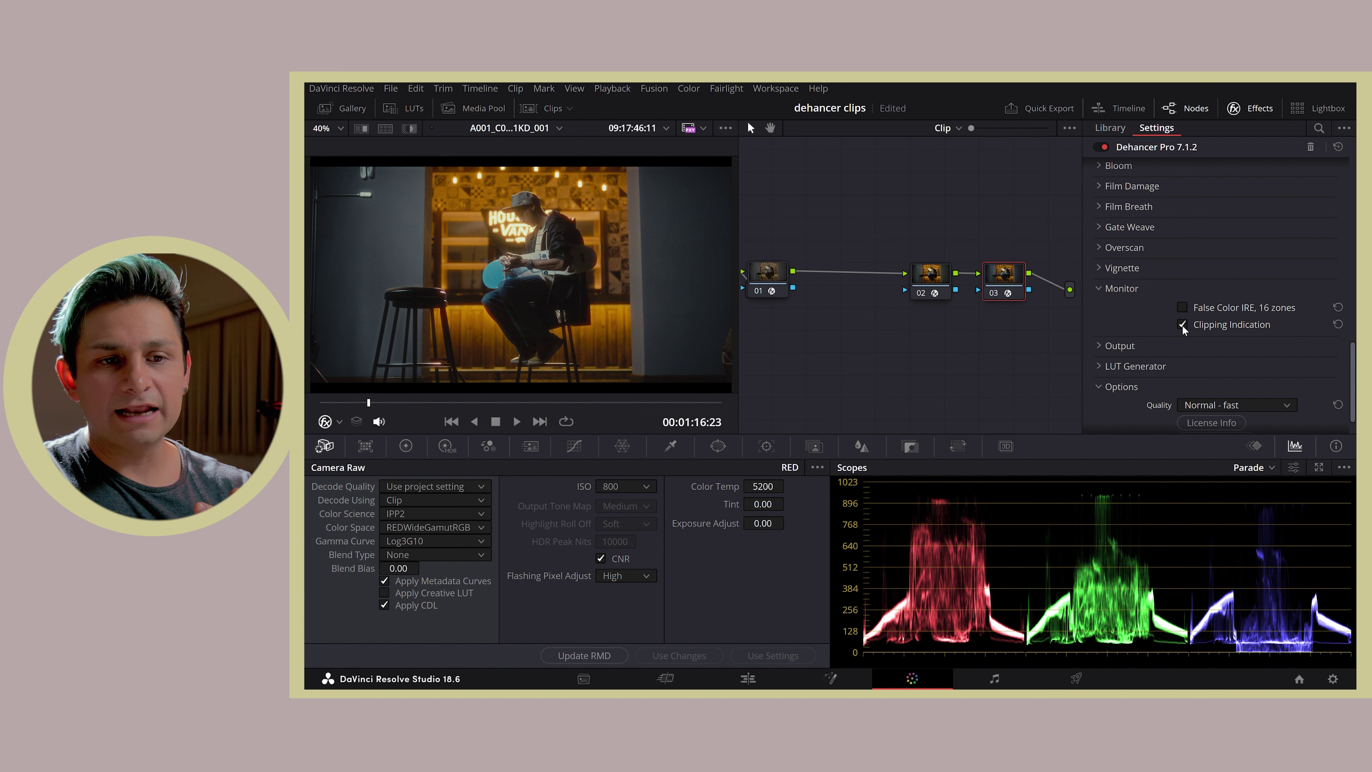
{"action": "left_click", "coordinate": [1182, 325]}
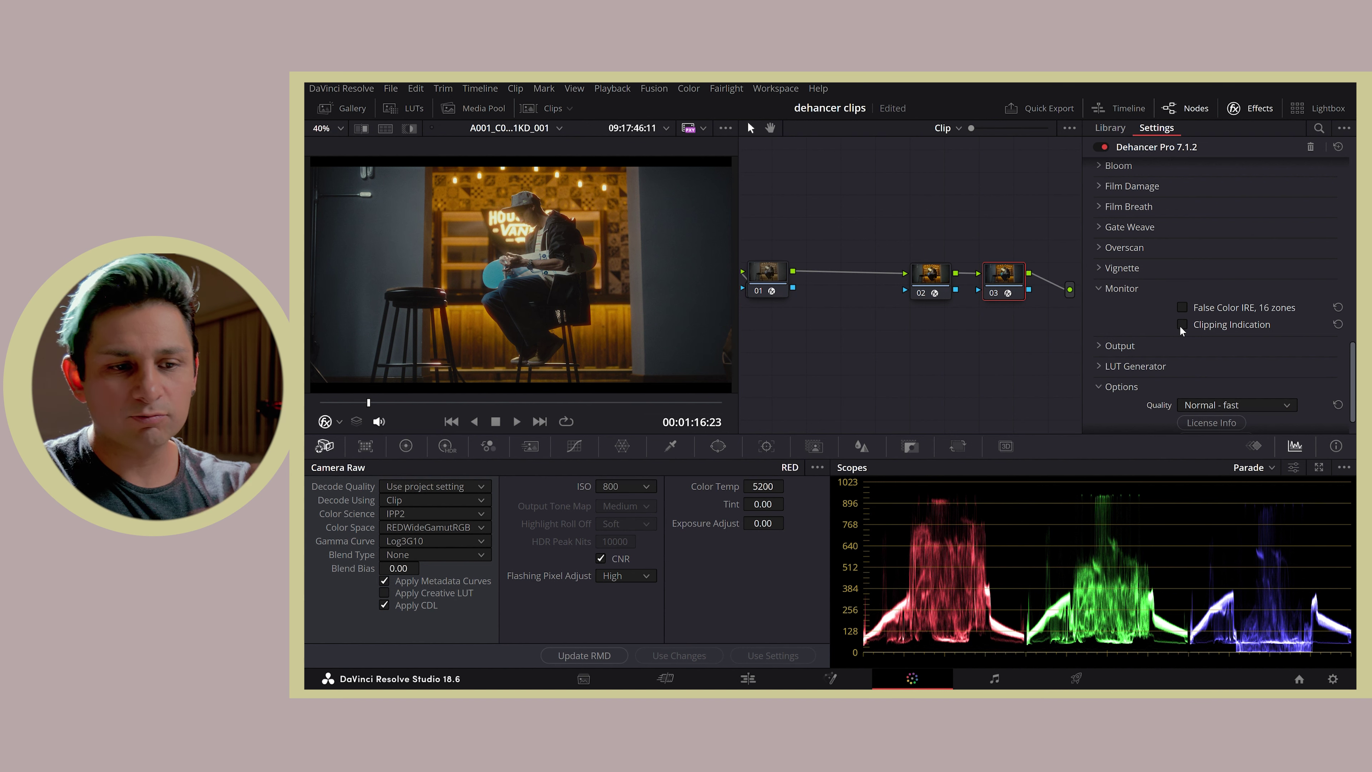
{"action": "left_click", "coordinate": [1125, 291]}
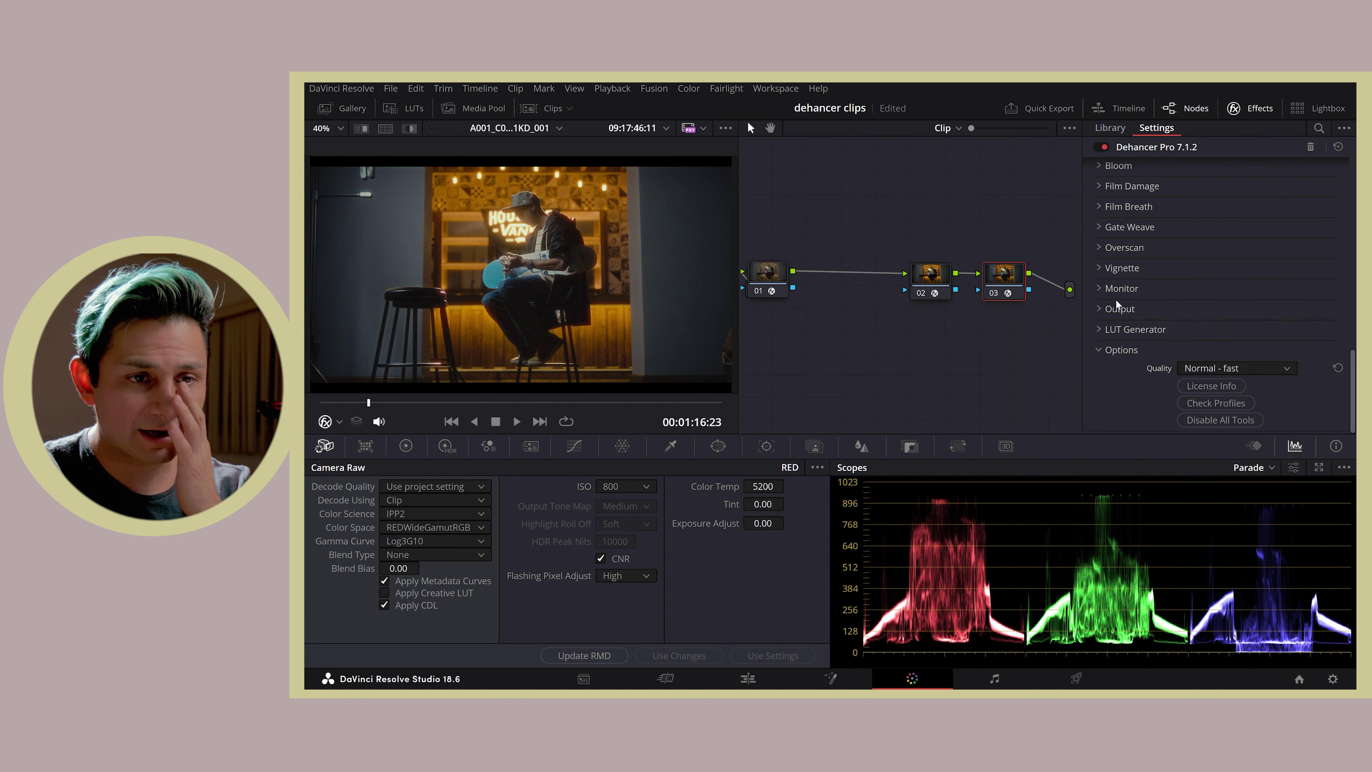
{"action": "left_click", "coordinate": [1103, 310]}
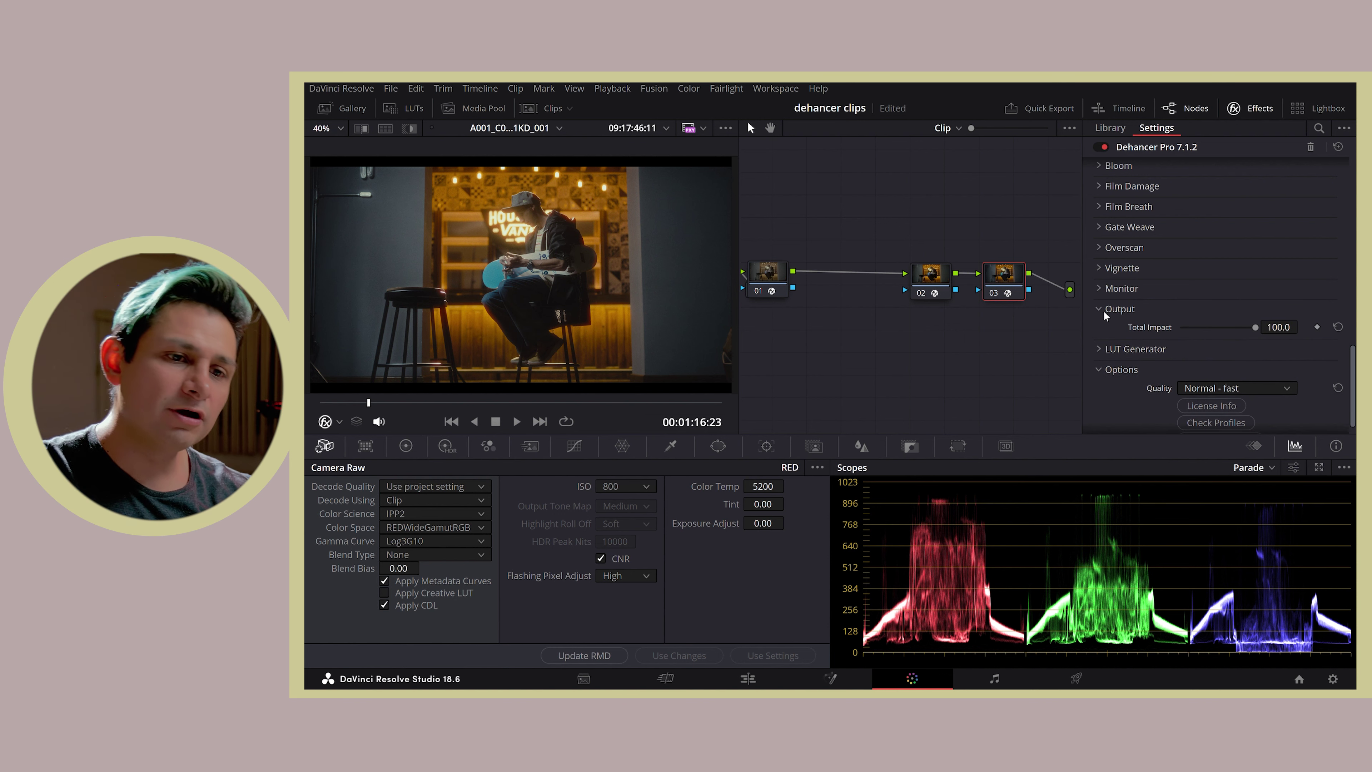
- Compare lower Dehancer Total Impact values, then reset Total Impact to 100.0
{"action": "left_click_drag", "start_coordinate": [1231, 326], "coordinate": [1248, 337]}
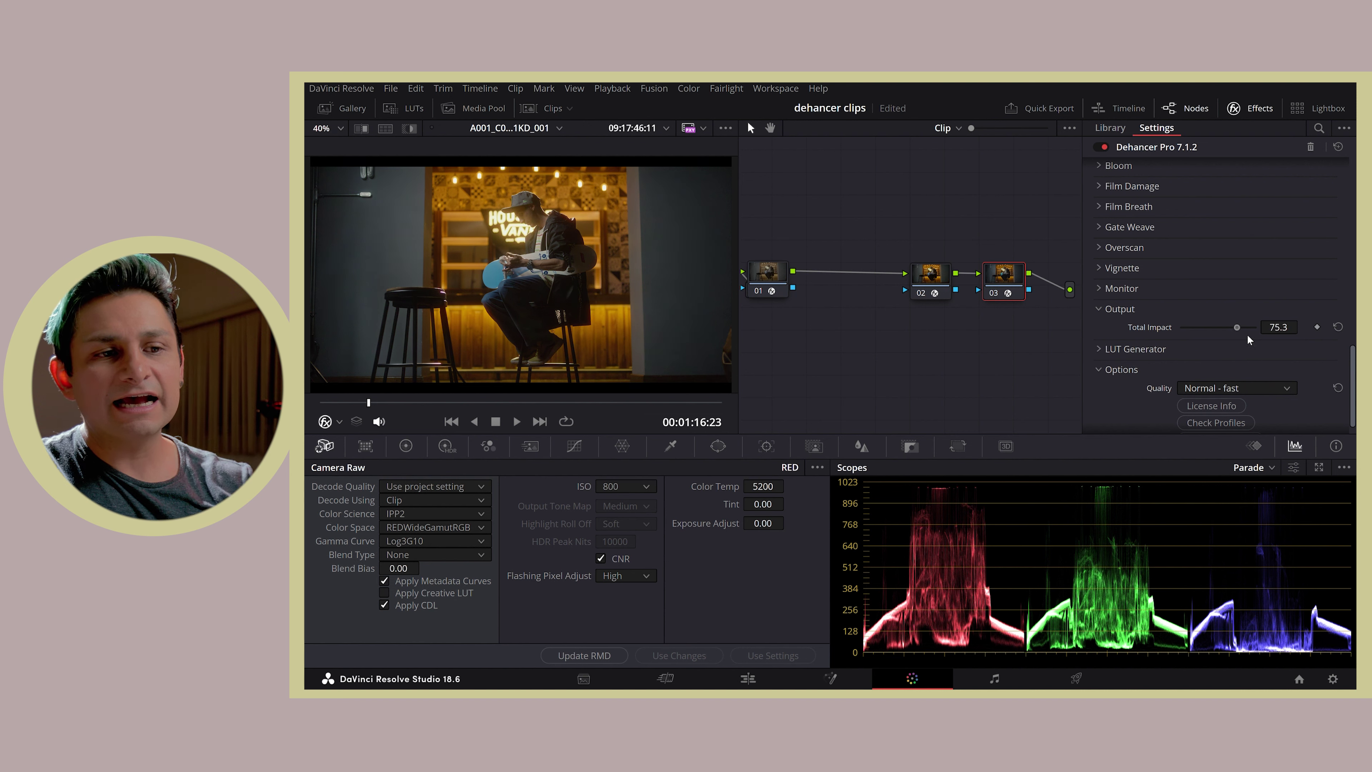
{"action": "left_click_drag", "start_coordinate": [1248, 338], "coordinate": [1256, 337]}
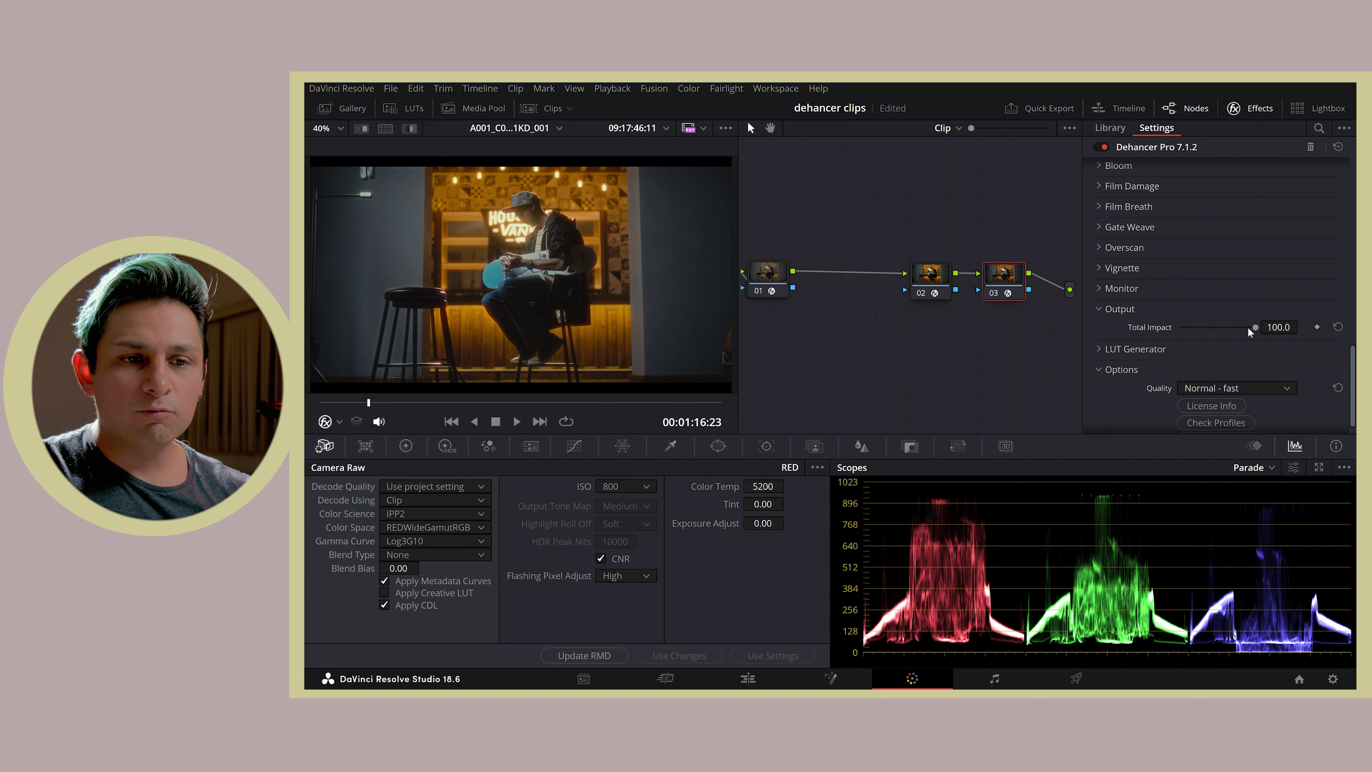
{"action": "left_click_drag", "start_coordinate": [1183, 327], "coordinate": [1262, 327]}
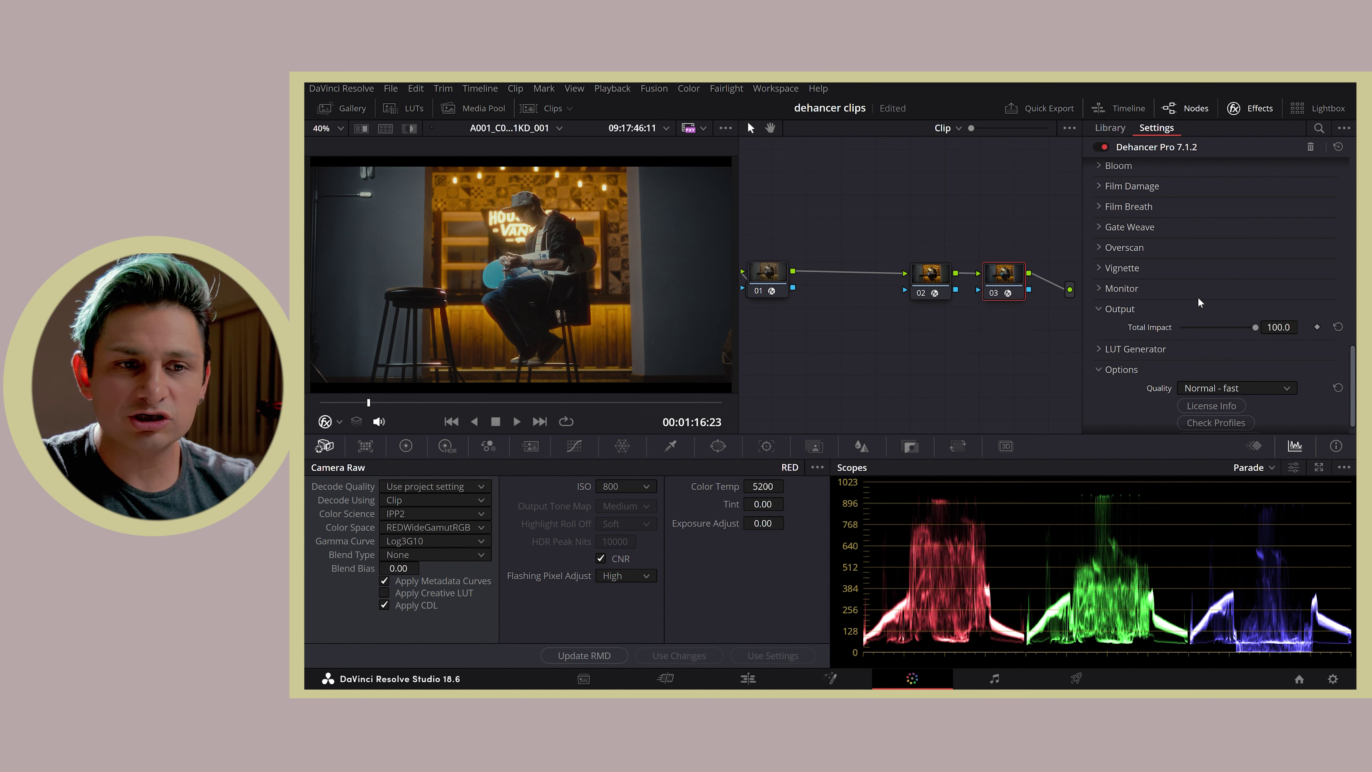
{"action": "left_click_drag", "start_coordinate": [1238, 326], "coordinate": [1269, 330]}
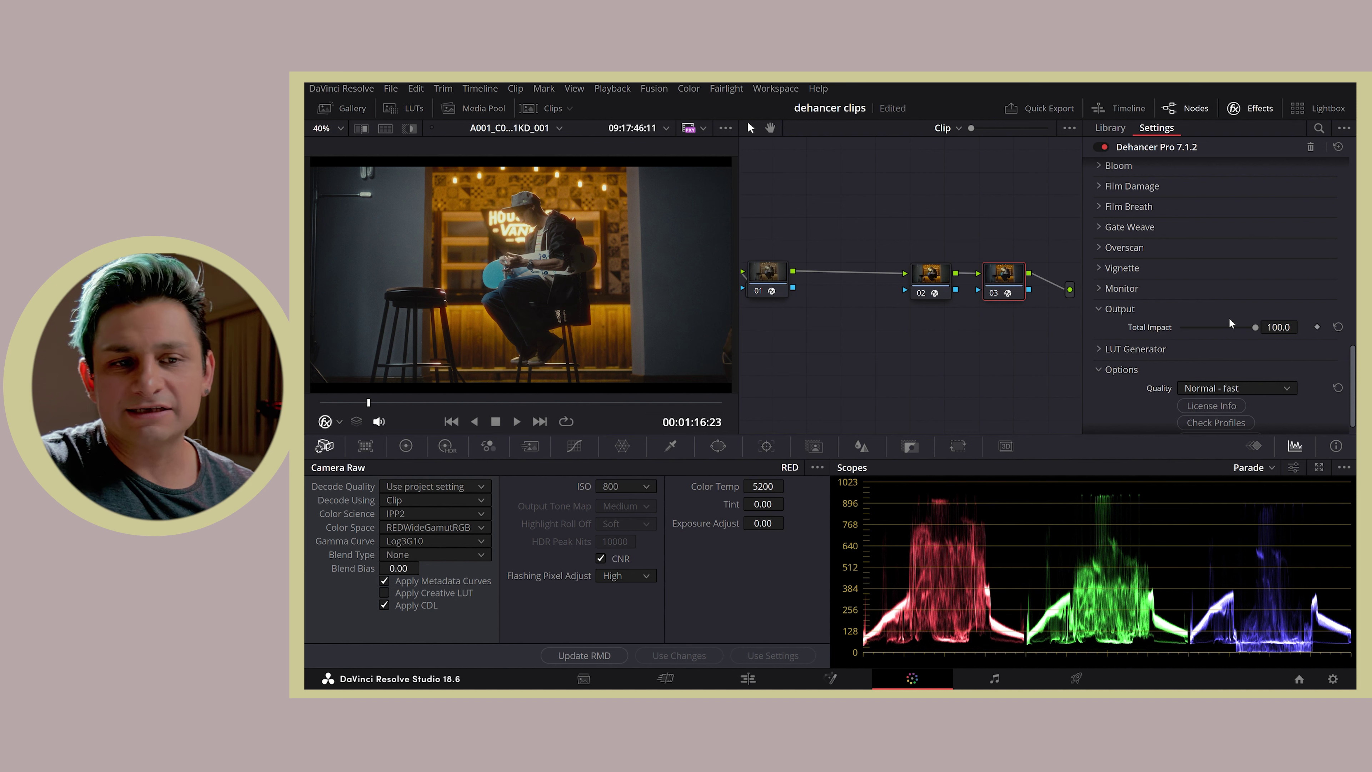
{"action": "left_click_drag", "start_coordinate": [1195, 328], "coordinate": [1322, 345]}
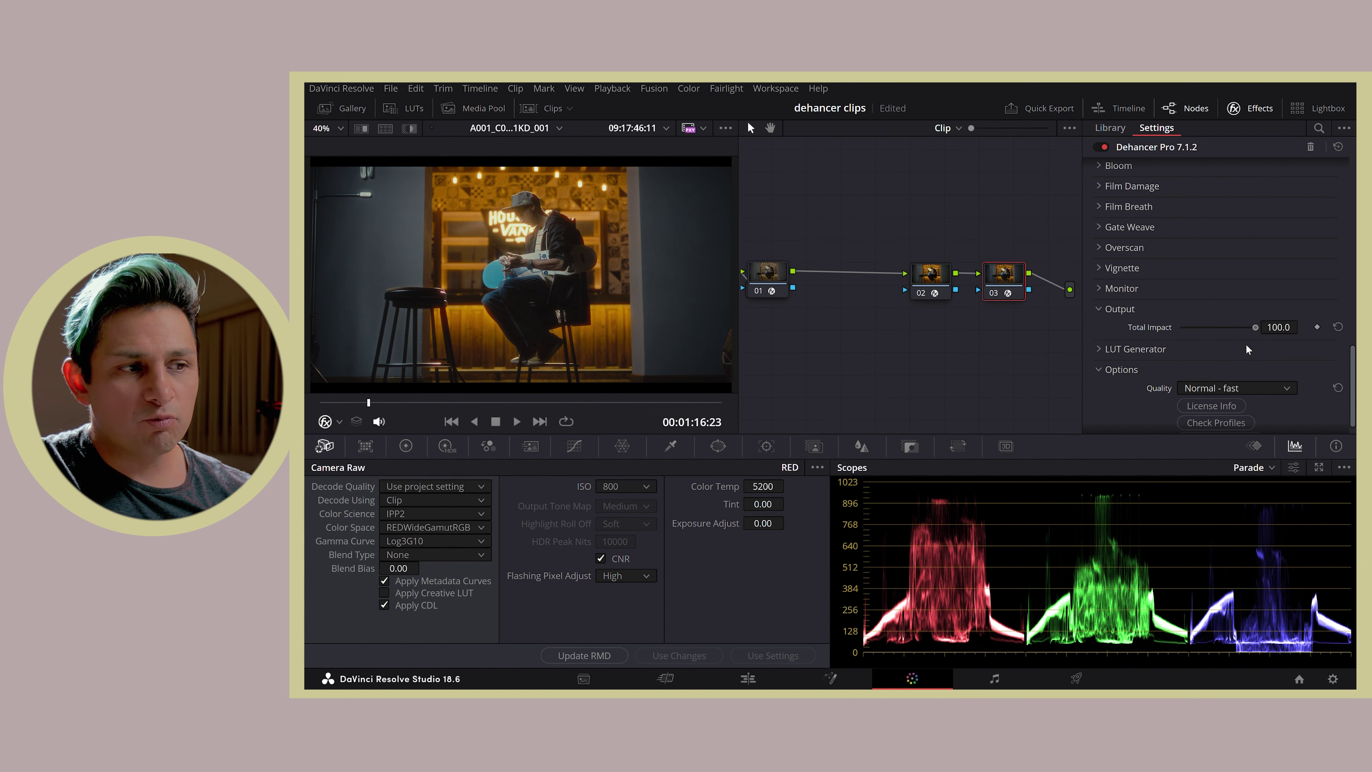
{"action": "left_click", "coordinate": [1338, 327]}
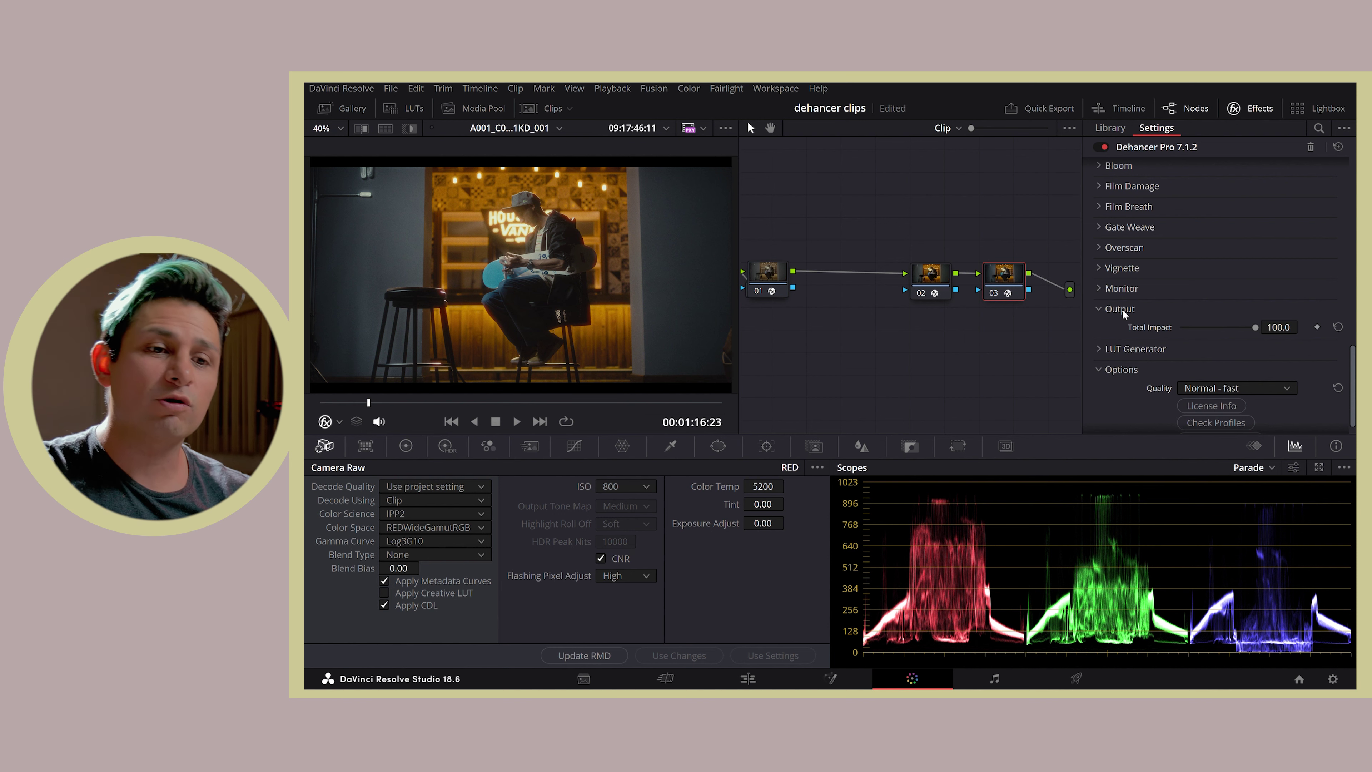
- Collapse the Output section, close the effect settings, and shift nodes 02 and 03 right
{"action": "left_click", "coordinate": [1123, 309]}
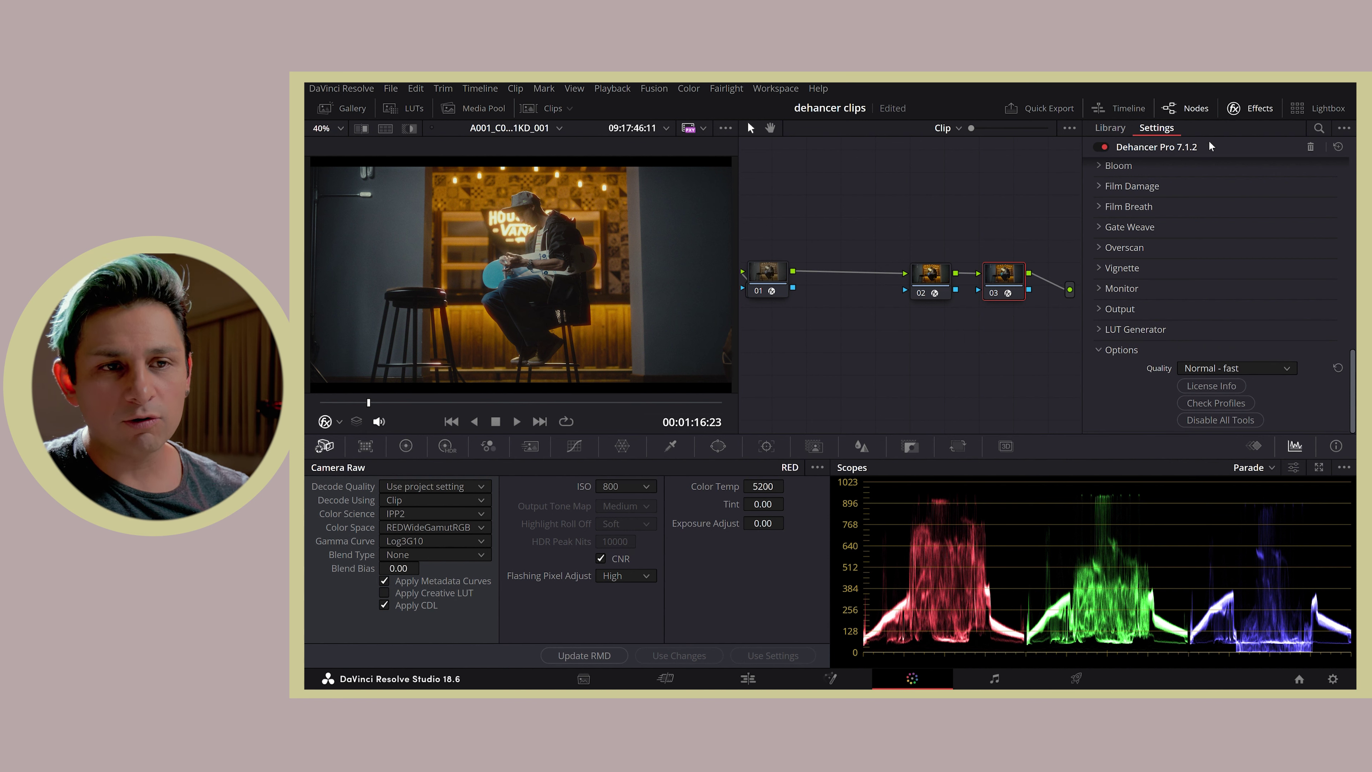
{"action": "left_click", "coordinate": [1234, 107]}
{"action": "mouse_move", "coordinate": [973, 213]}
{"action": "left_mouse_down"}
{"action": "mouse_move", "coordinate": [1062, 303]}
{"action": "mouse_move", "coordinate": [1233, 288]}
{"action": "left_mouse_up"}
- Add a serial node after node 01 and stack node 01 above the new node 02
{"action": "left_click", "coordinate": [826, 276]}
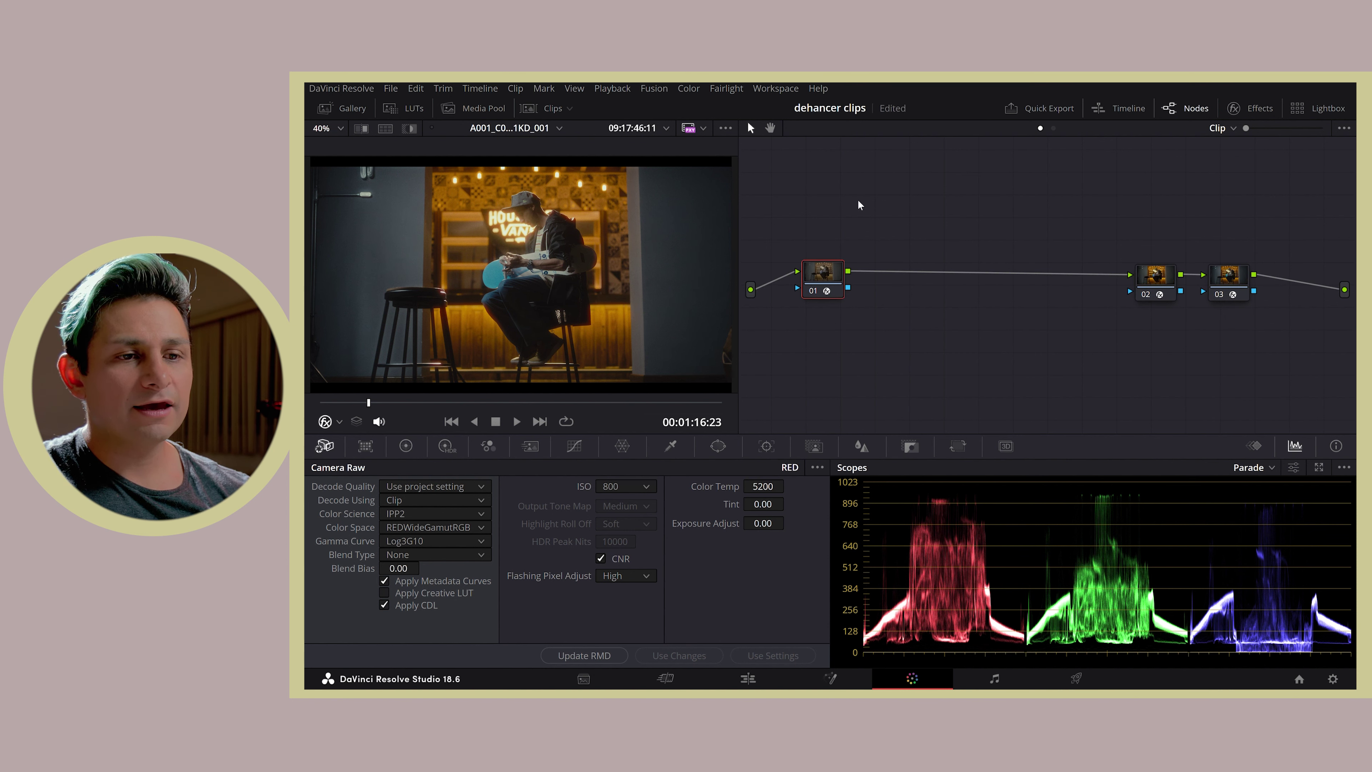
{"action": "left_click_drag", "start_coordinate": [863, 203], "coordinate": [1063, 388]}
{"action": "left_click", "coordinate": [1153, 282]}
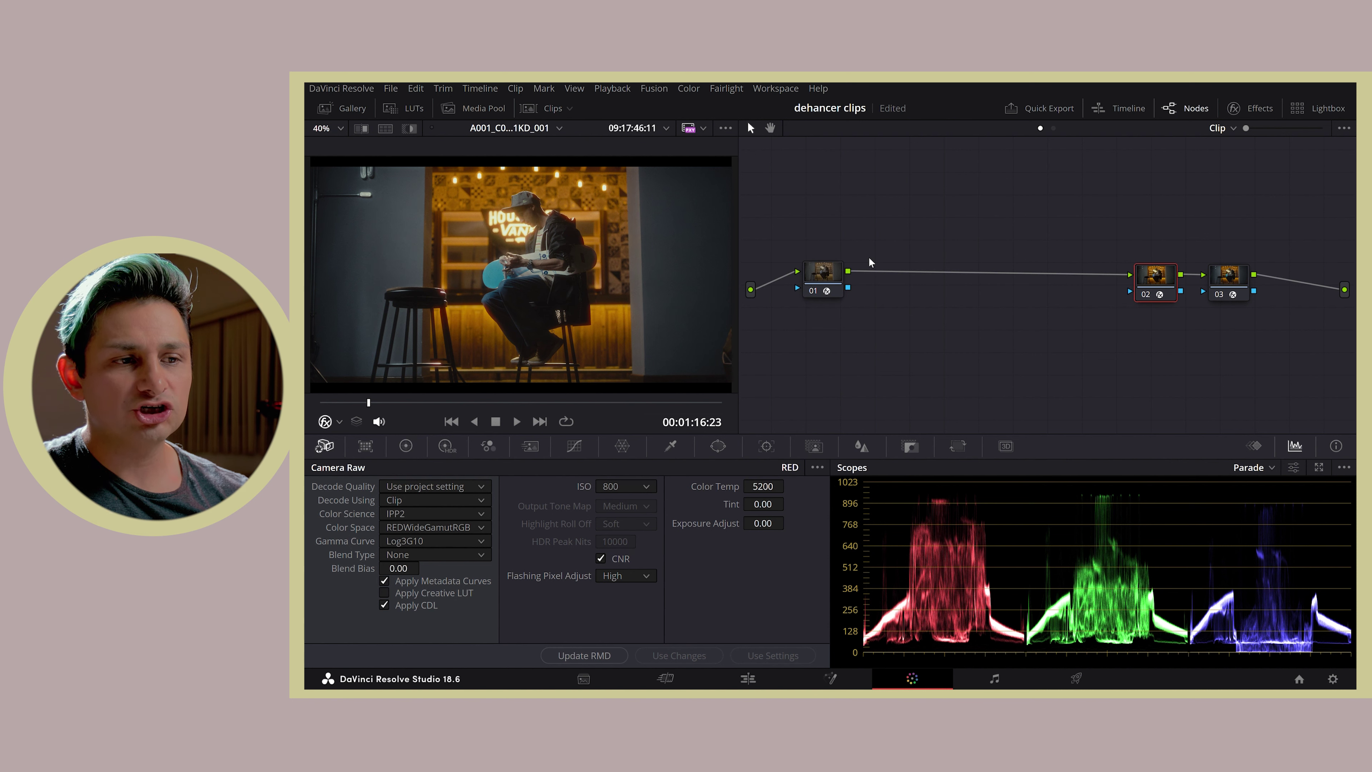
{"action": "left_click", "coordinate": [835, 275]}
{"action": "key", "text": "alt+s"}
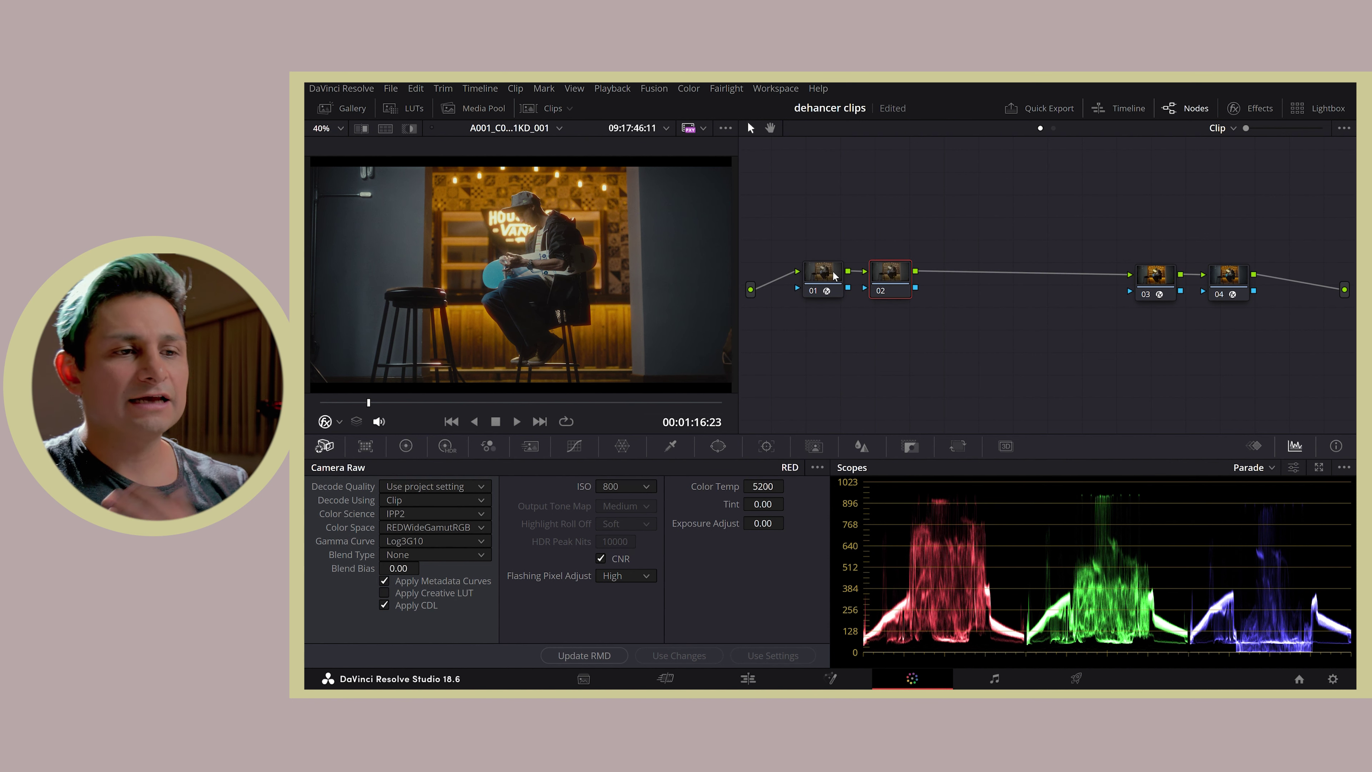
{"action": "left_click_drag", "start_coordinate": [835, 276], "coordinate": [829, 212]}
{"action": "left_click_drag", "start_coordinate": [879, 280], "coordinate": [820, 278]}
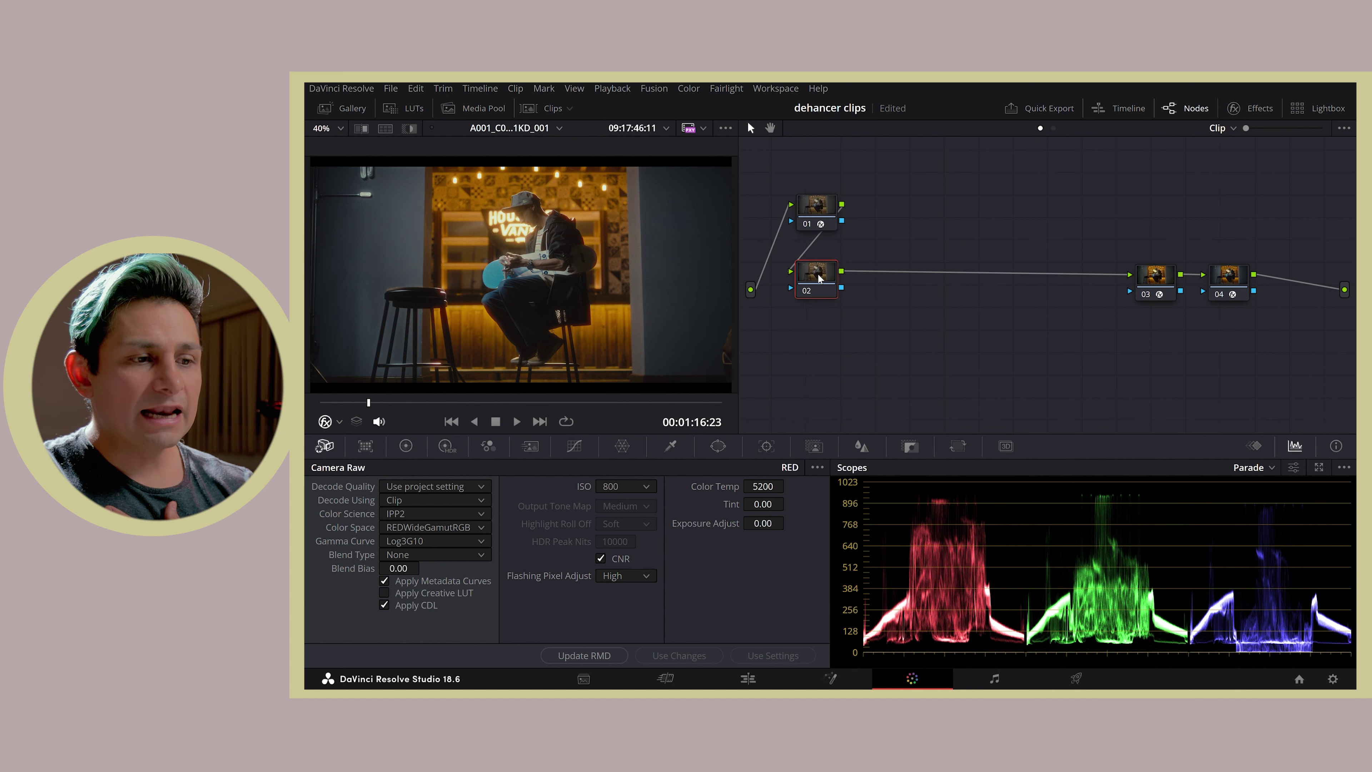
{"action": "left_click", "coordinate": [717, 447]}
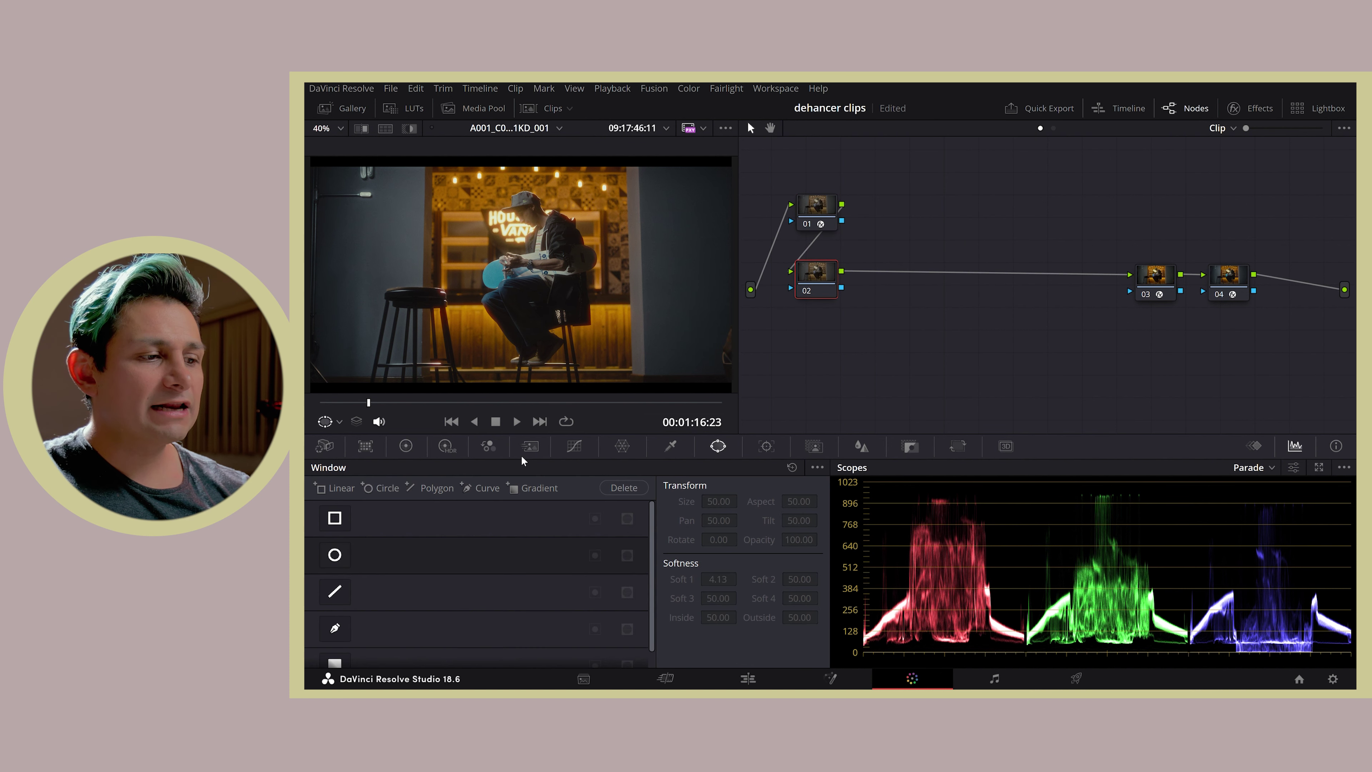
- Give node 02 a soft circular window reshaped and moved over the guitarist's body
{"action": "left_click", "coordinate": [335, 555]}
{"action": "mouse_move", "coordinate": [557, 314]}
{"action": "left_mouse_down"}
{"action": "mouse_move", "coordinate": [554, 289]}
{"action": "mouse_move", "coordinate": [535, 346]}
{"action": "mouse_move", "coordinate": [577, 346]}
{"action": "left_mouse_up"}
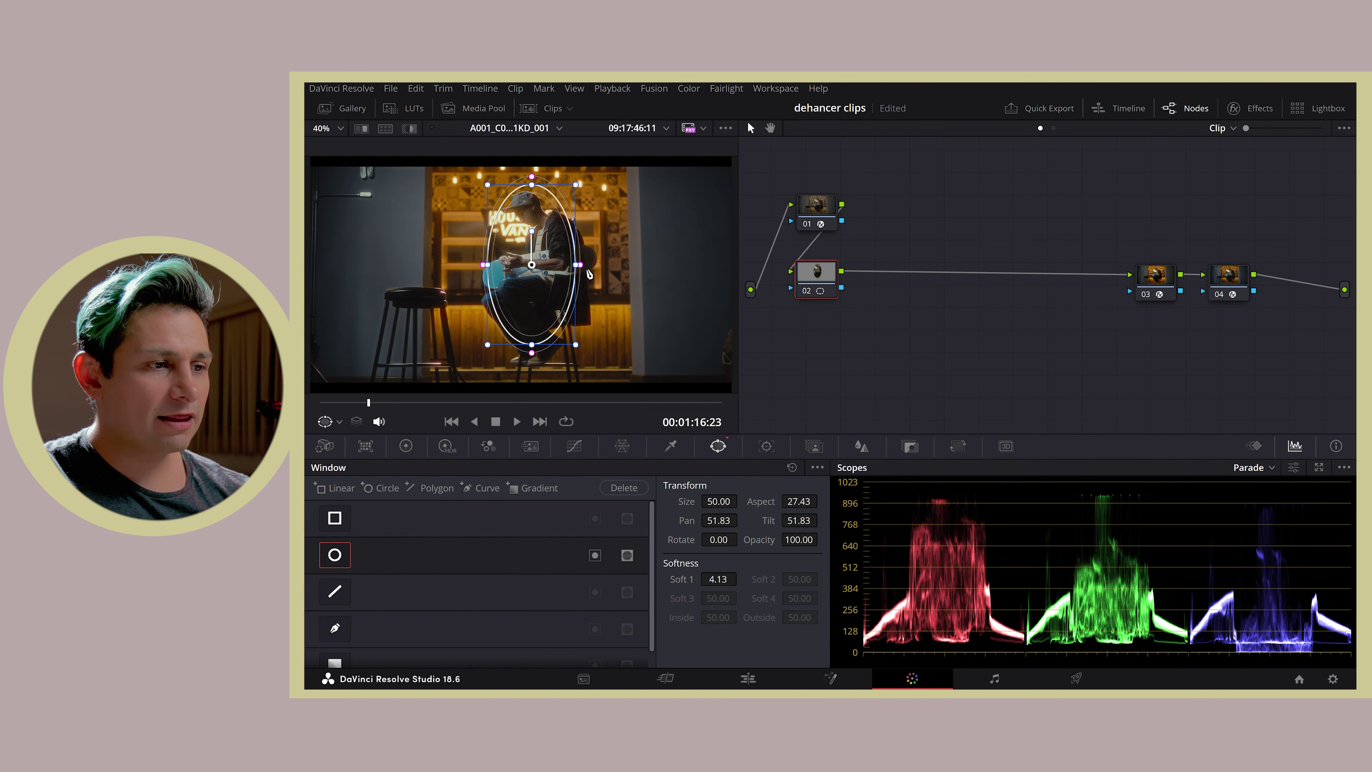
{"action": "left_click_drag", "start_coordinate": [579, 265], "coordinate": [620, 265]}
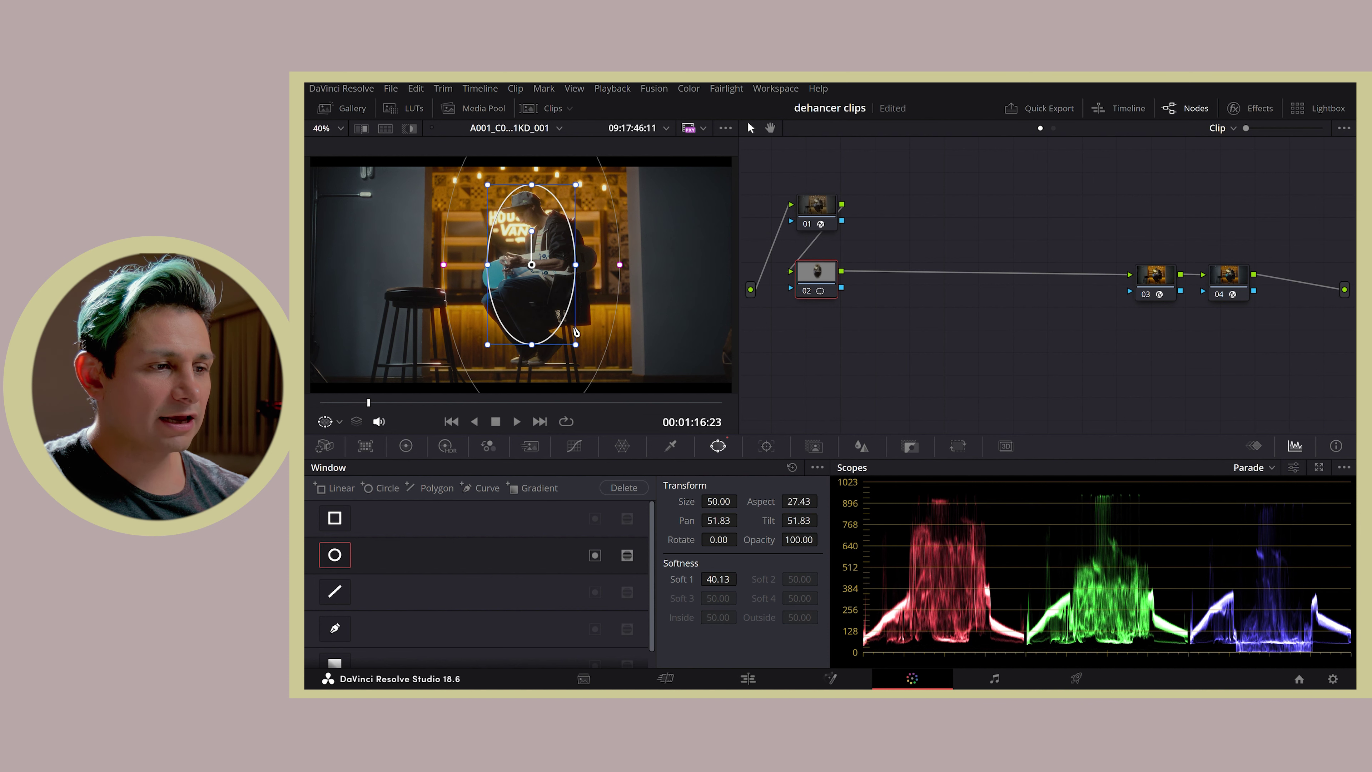
{"action": "left_click_drag", "start_coordinate": [541, 354], "coordinate": [550, 294]}
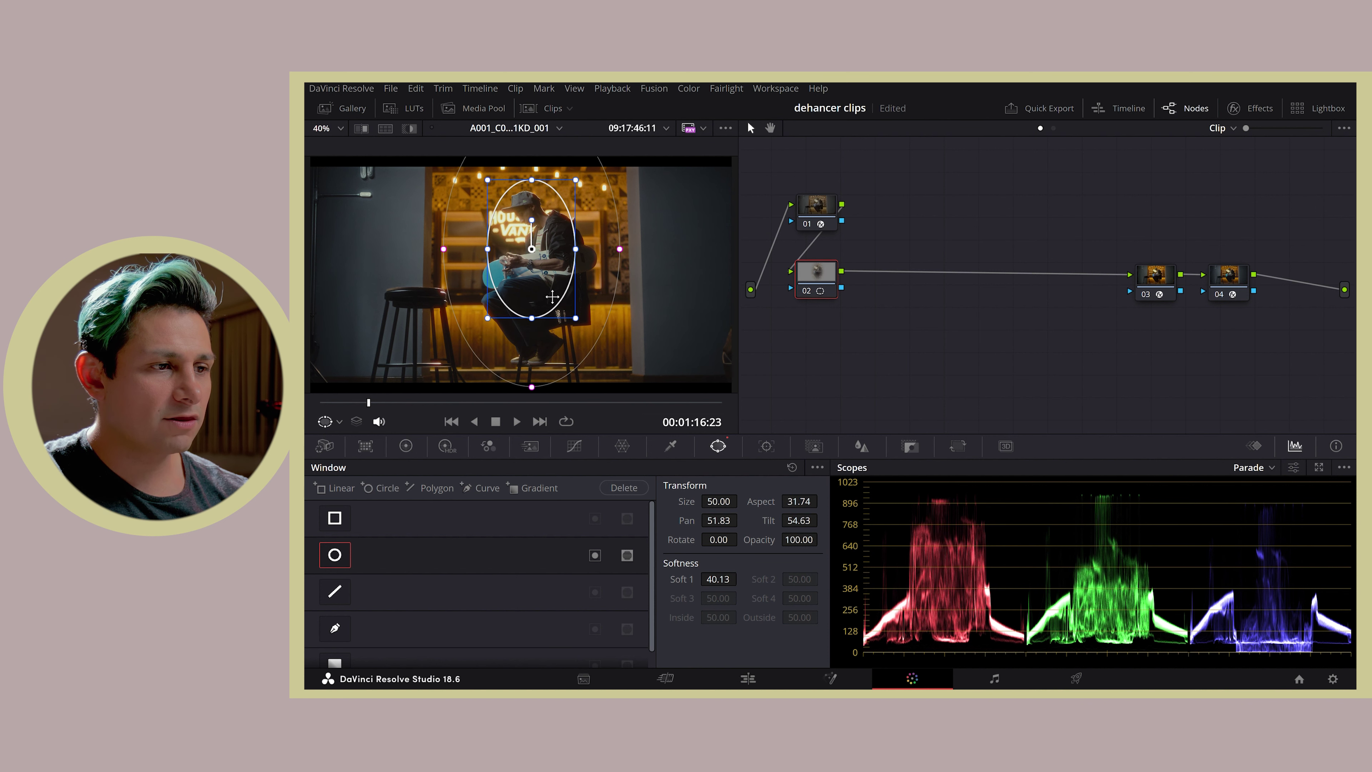
{"action": "left_click_drag", "start_coordinate": [579, 259], "coordinate": [590, 255]}
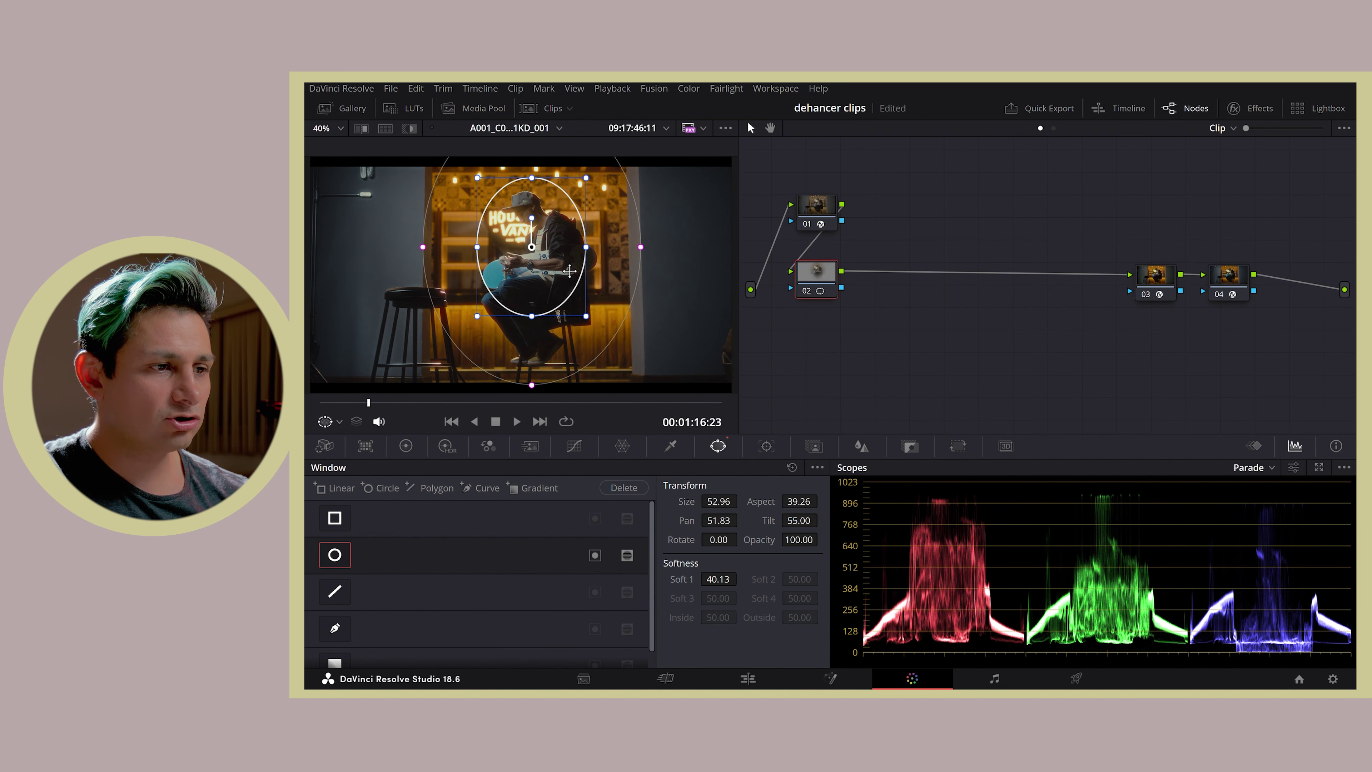
{"action": "left_click", "coordinate": [410, 446]}
{"action": "left_click", "coordinate": [446, 446]}
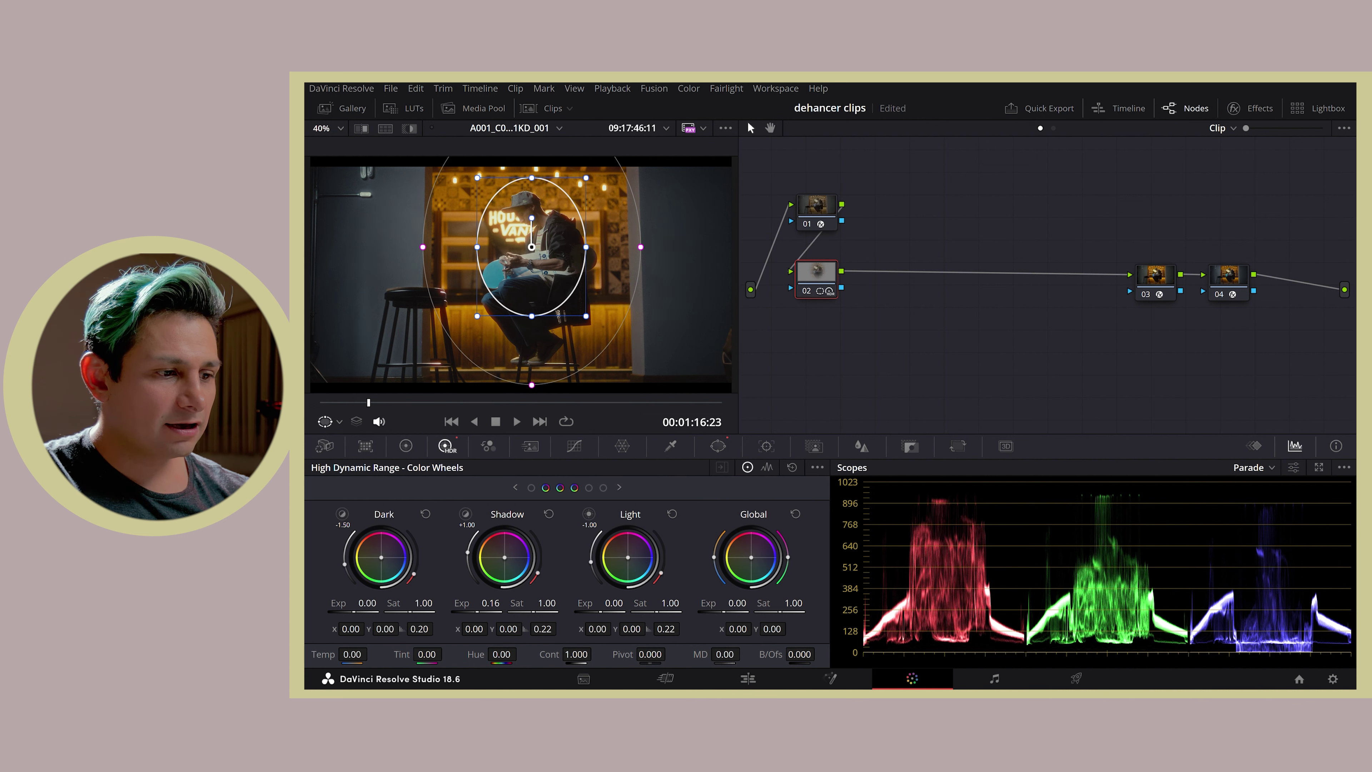
- Raise node 02's HDR Shadow exposure to 0.50 and add serial node 03 after it
{"action": "left_click_drag", "start_coordinate": [490, 602], "coordinate": [503, 603]}
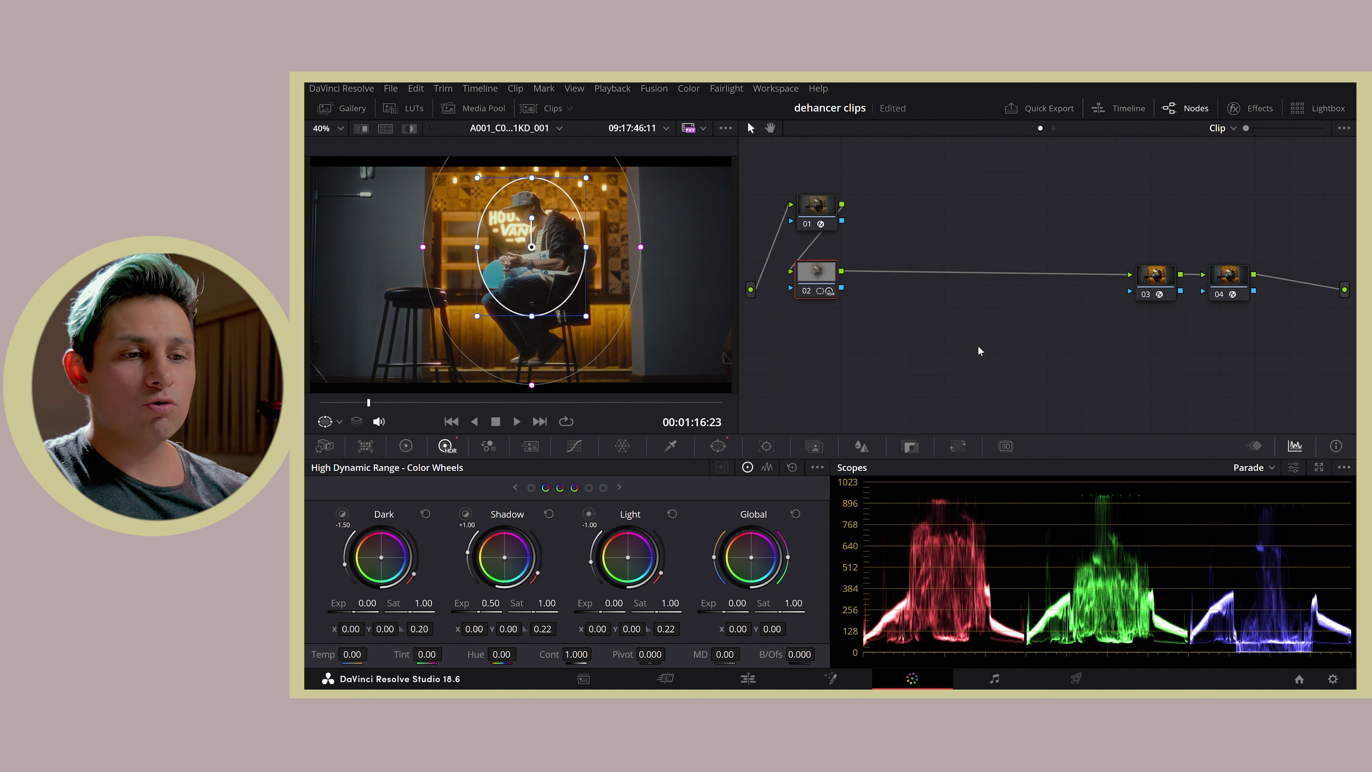
{"action": "key", "text": "alt+s"}
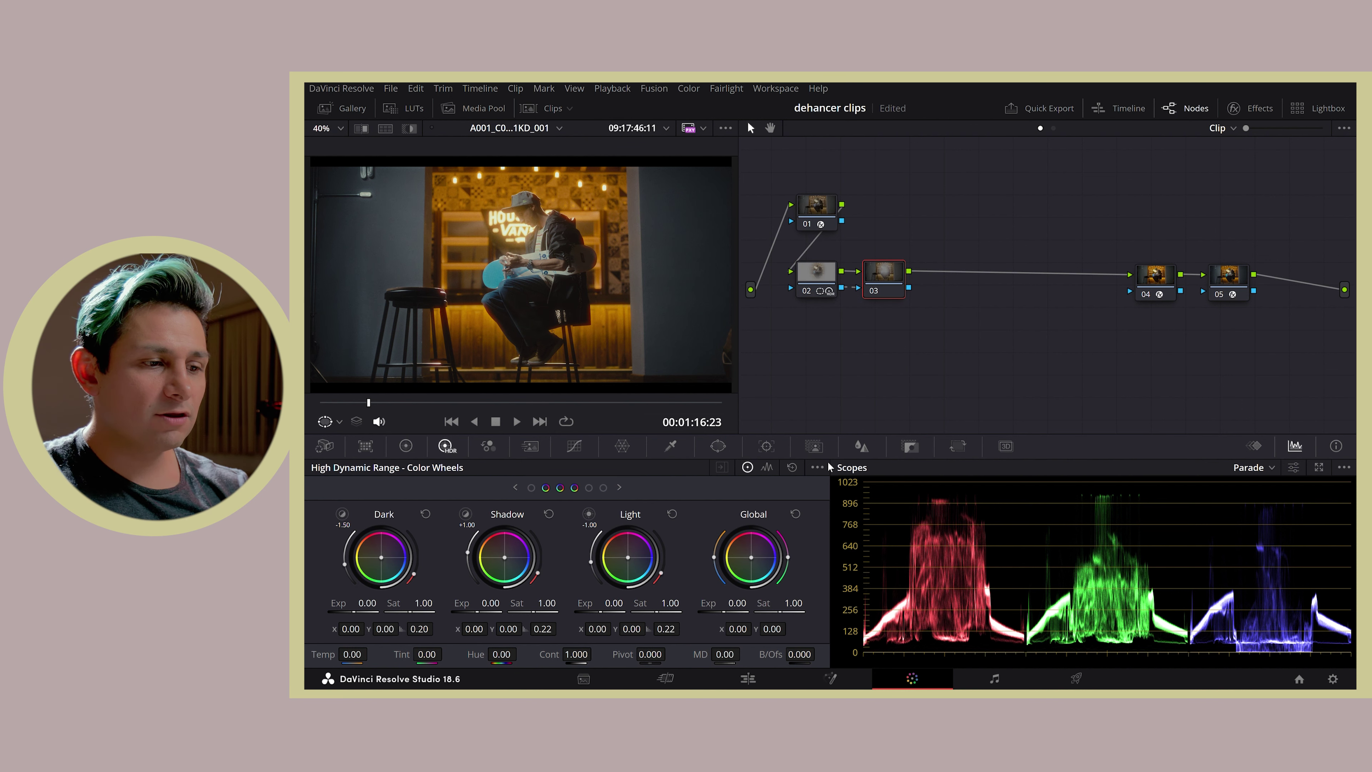
- Set node 03's HDR Shadow exposure to -0.33, briefly previewing the shadow zone
{"action": "left_click_drag", "start_coordinate": [489, 605], "coordinate": [488, 606]}
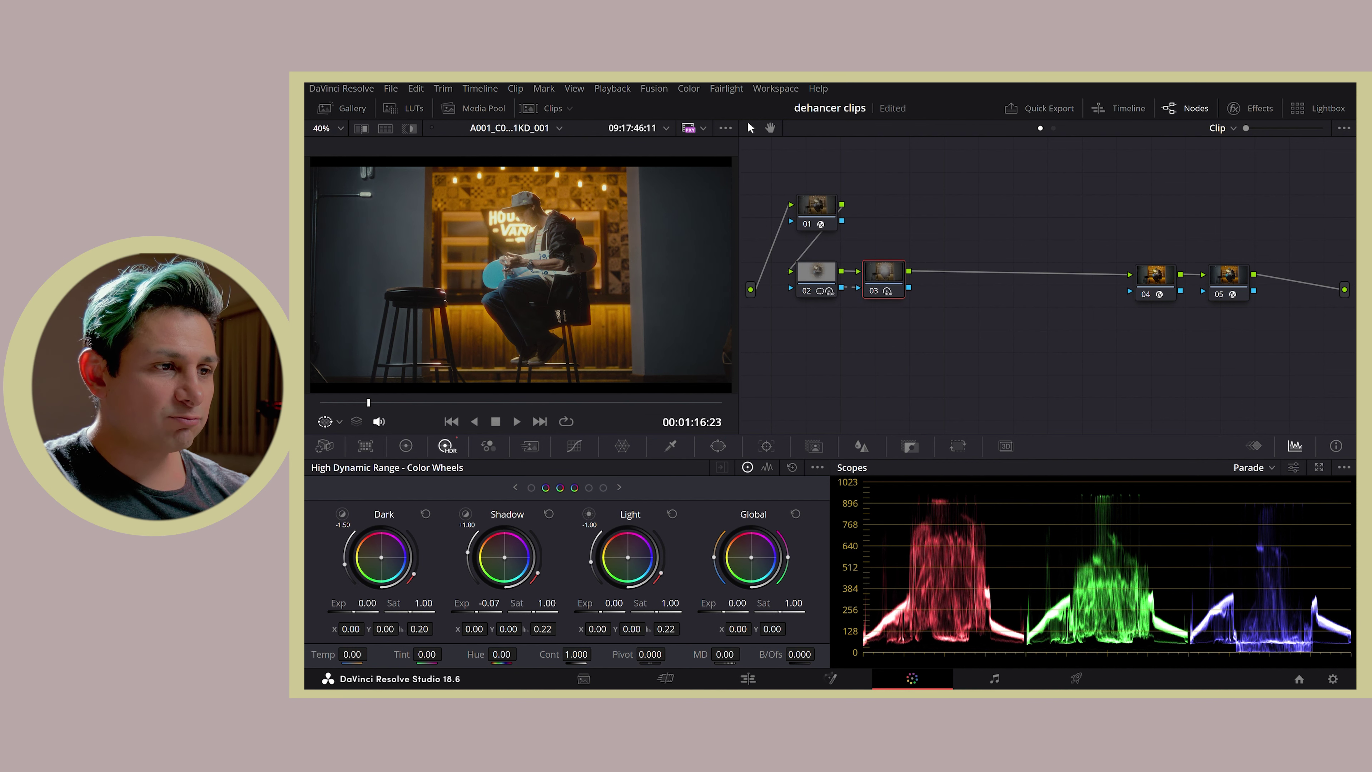
{"action": "left_click", "coordinate": [465, 513]}
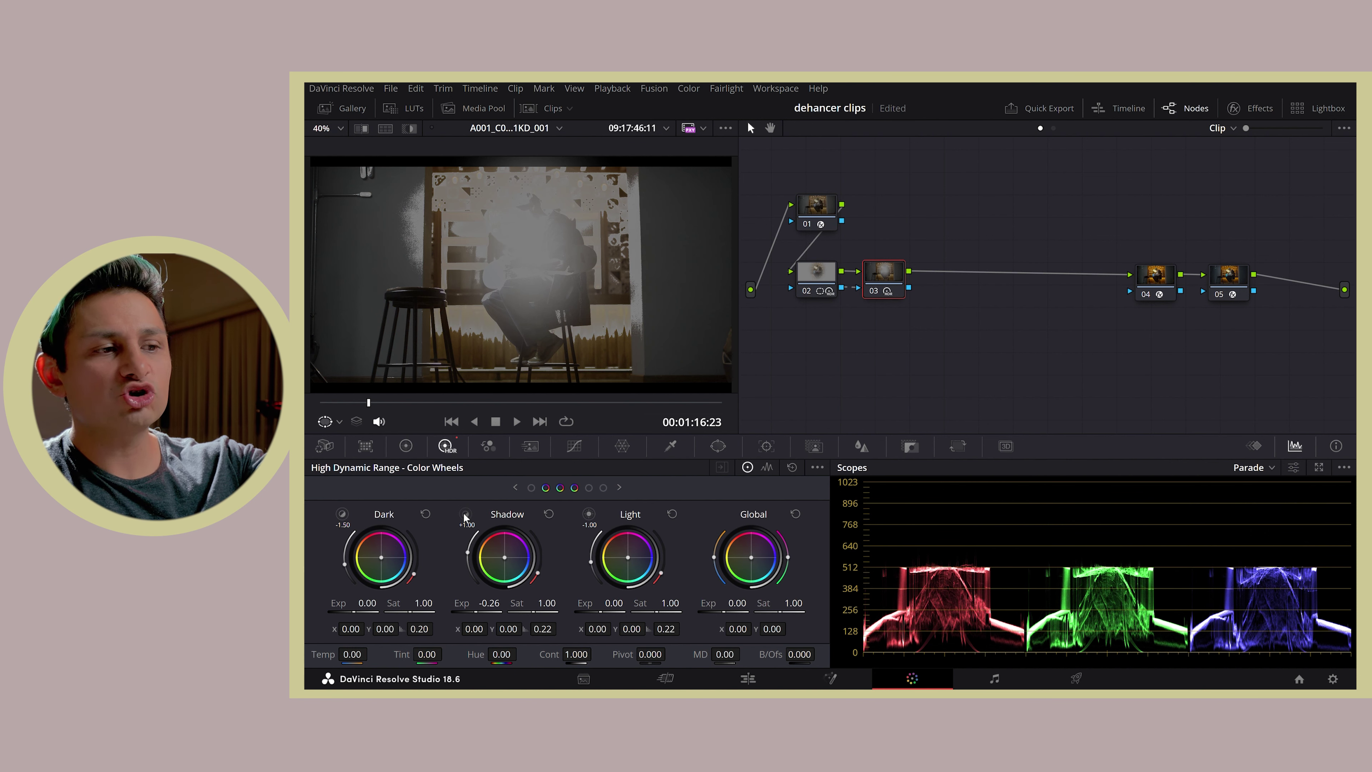
{"action": "left_click", "coordinate": [463, 513]}
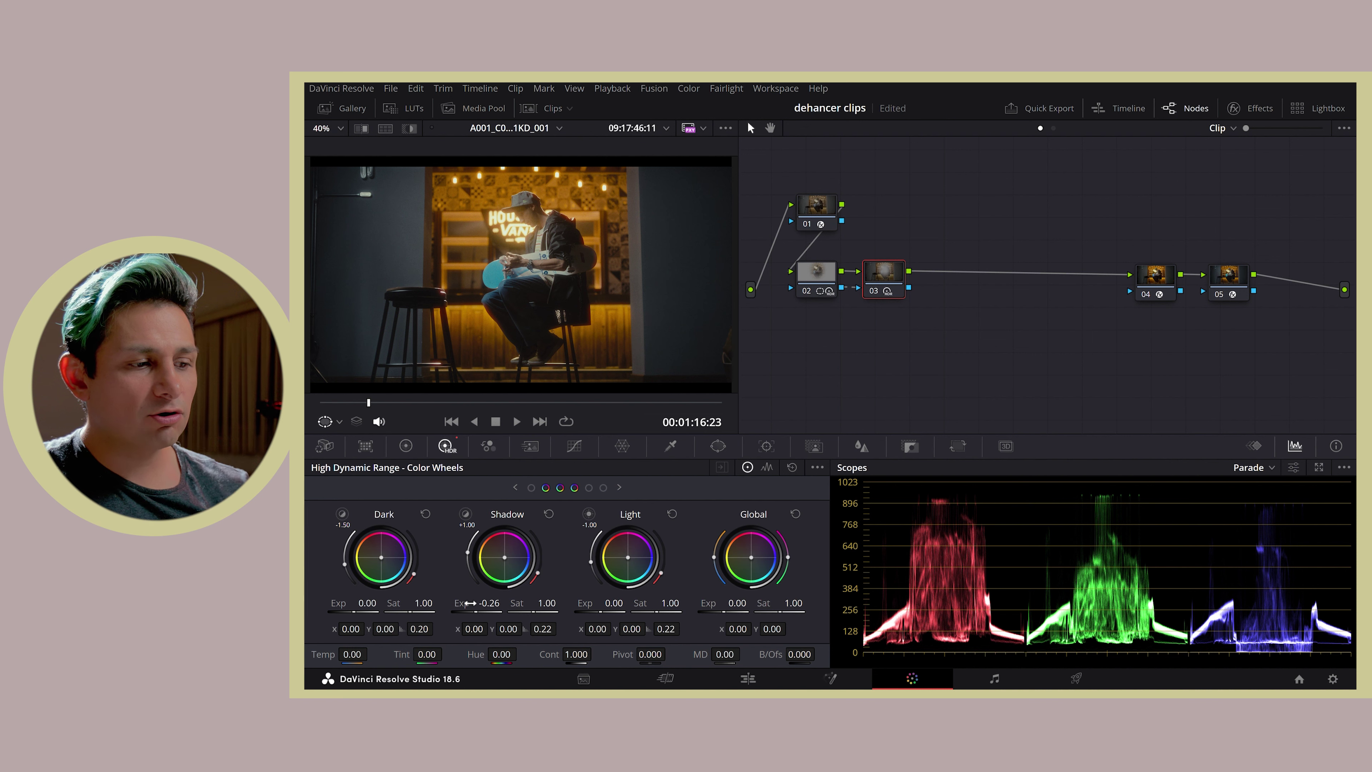
{"action": "left_click_drag", "start_coordinate": [489, 603], "coordinate": [490, 603]}
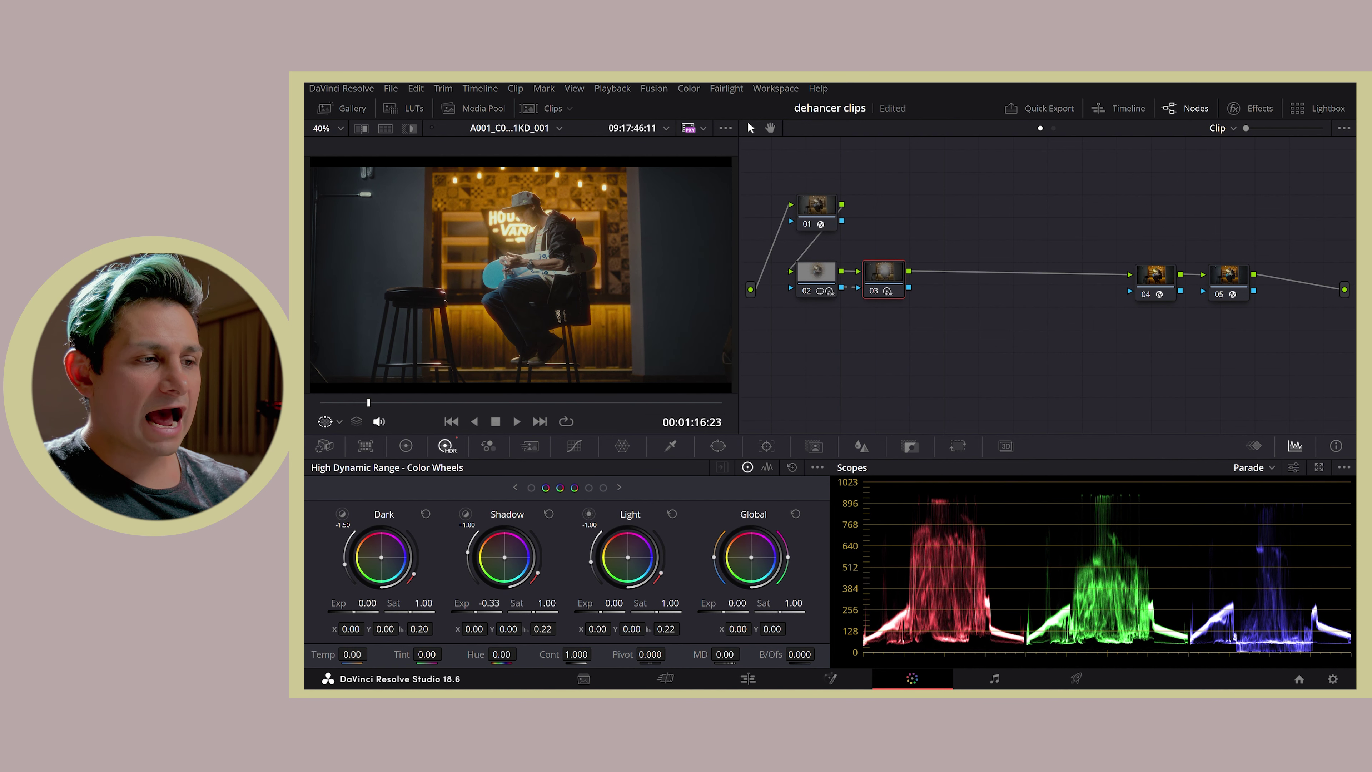
- Toggle node 02 off and on to compare the guitarist relight
{"action": "left_click", "coordinate": [821, 279]}
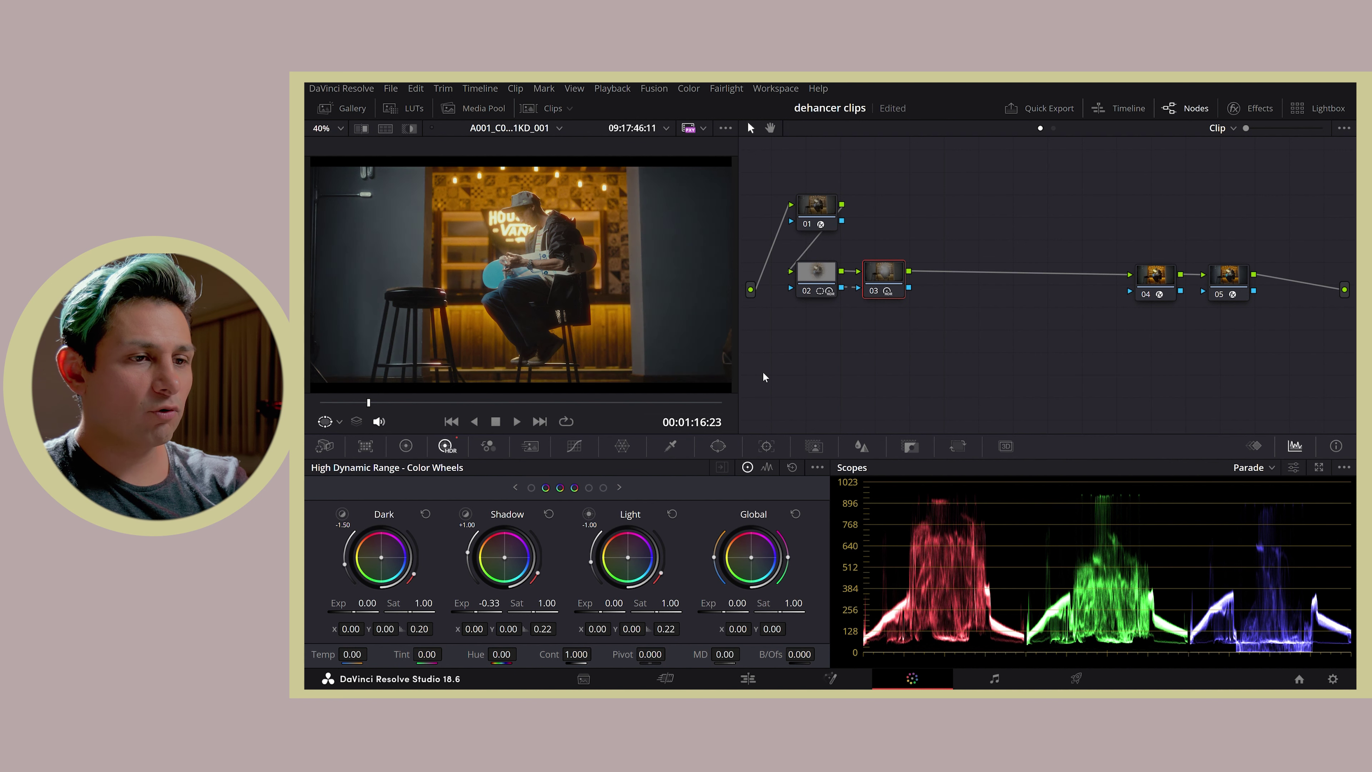
{"action": "key", "text": "ctrl+d"}
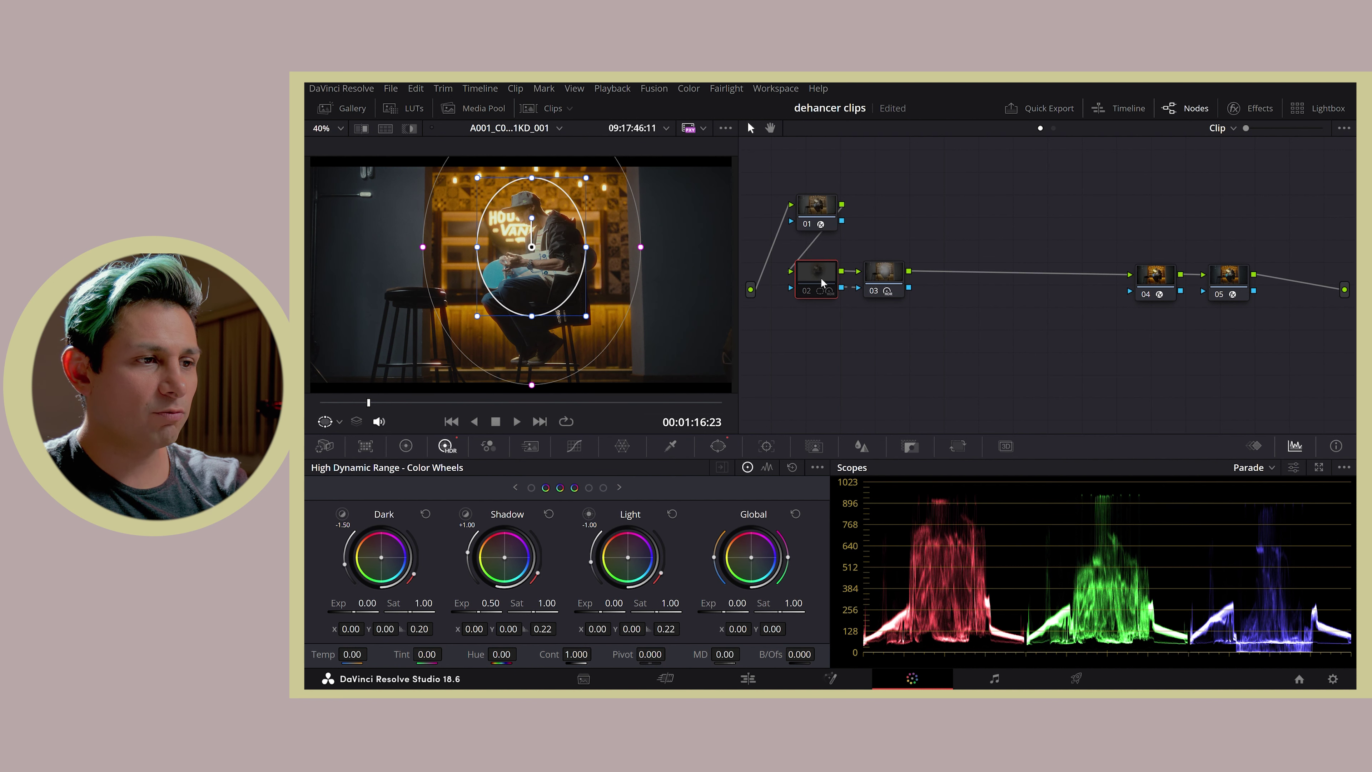
{"action": "key", "text": "ctrl+d"}
{"action": "key", "text": "ctrl+d"}
{"action": "key", "text": "ctrl+d"}
{"action": "key", "text": "ctrl+d"}
{"action": "key", "text": "ctrl+d"}
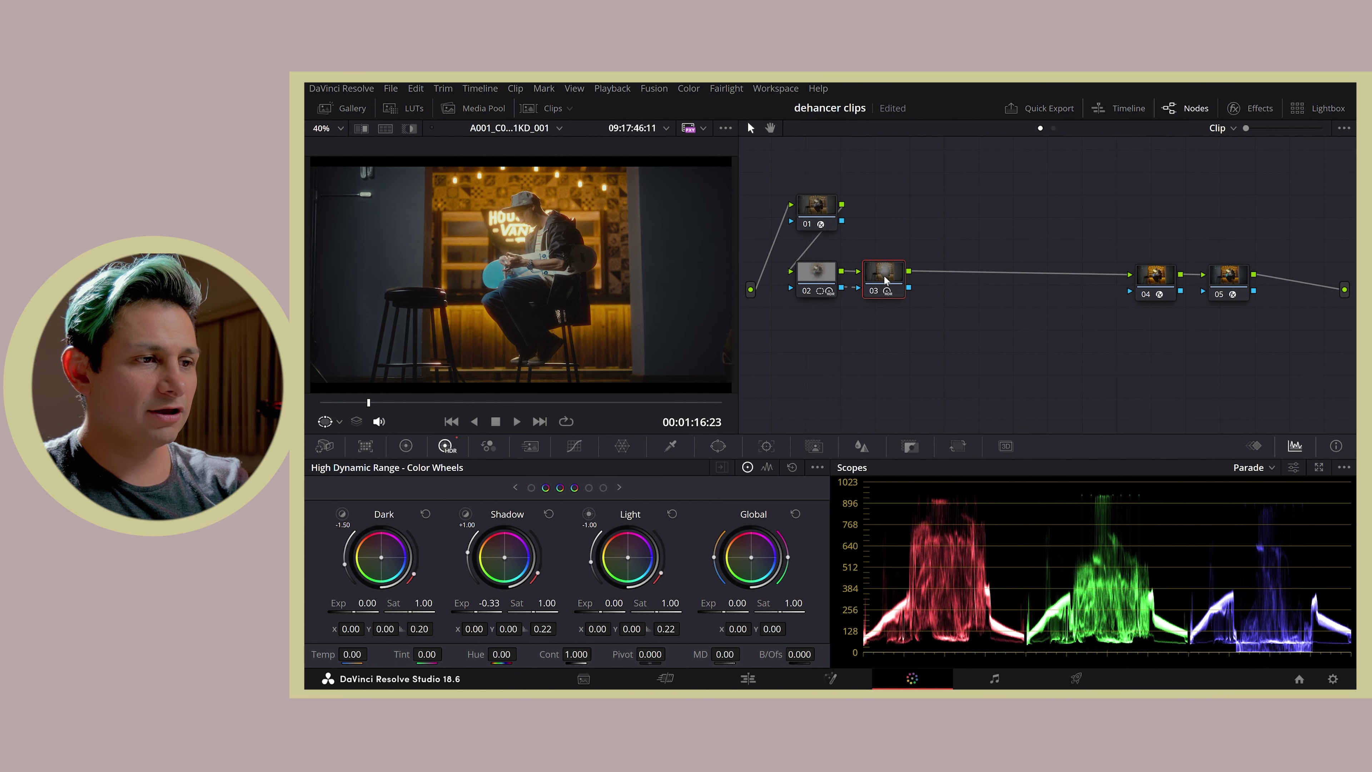
{"action": "key", "text": "ctrl+d"}
{"action": "key", "text": "ctrl+d"}
{"action": "key", "text": "ctrl+d"}
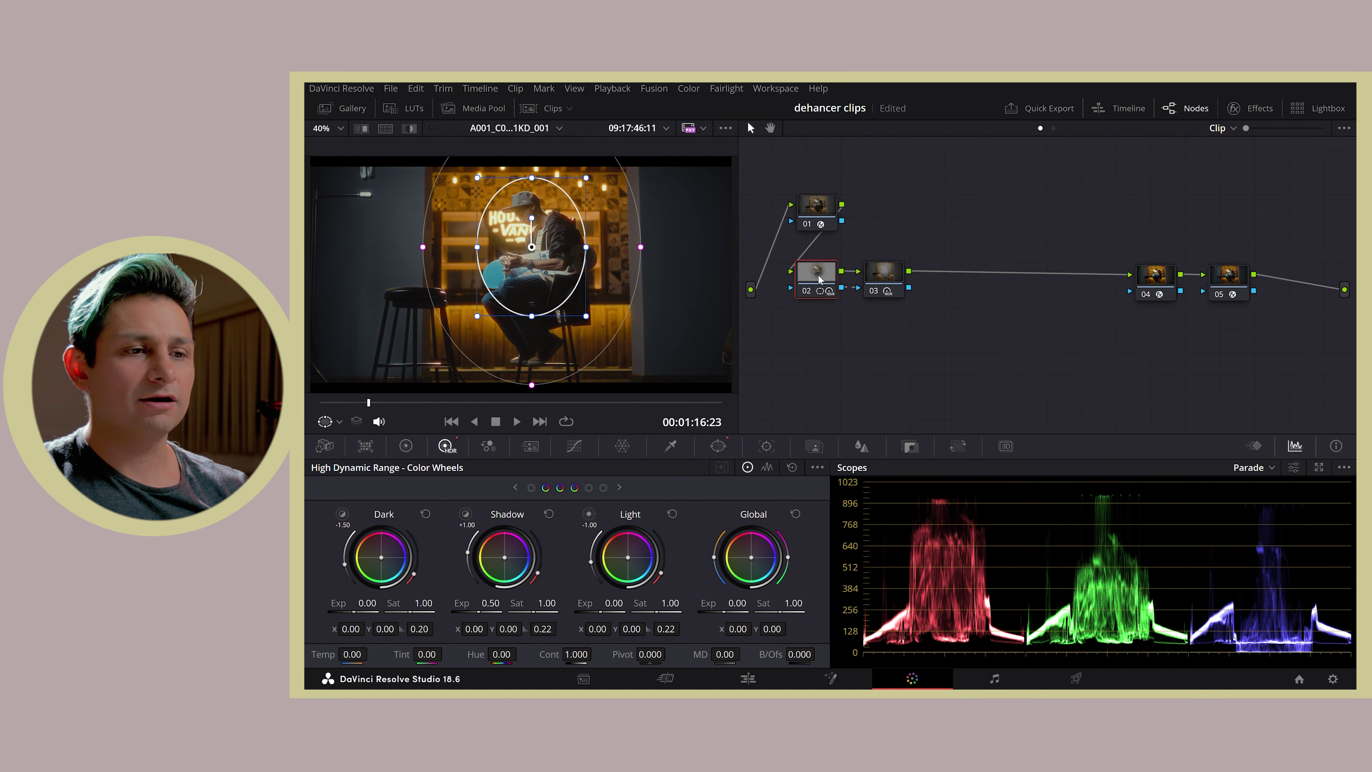
- Add a serial node after node 03 and set its Blur Radius to 0.47 for sharpening
{"action": "left_click", "coordinate": [865, 276]}
{"action": "key", "text": "alt+s"}
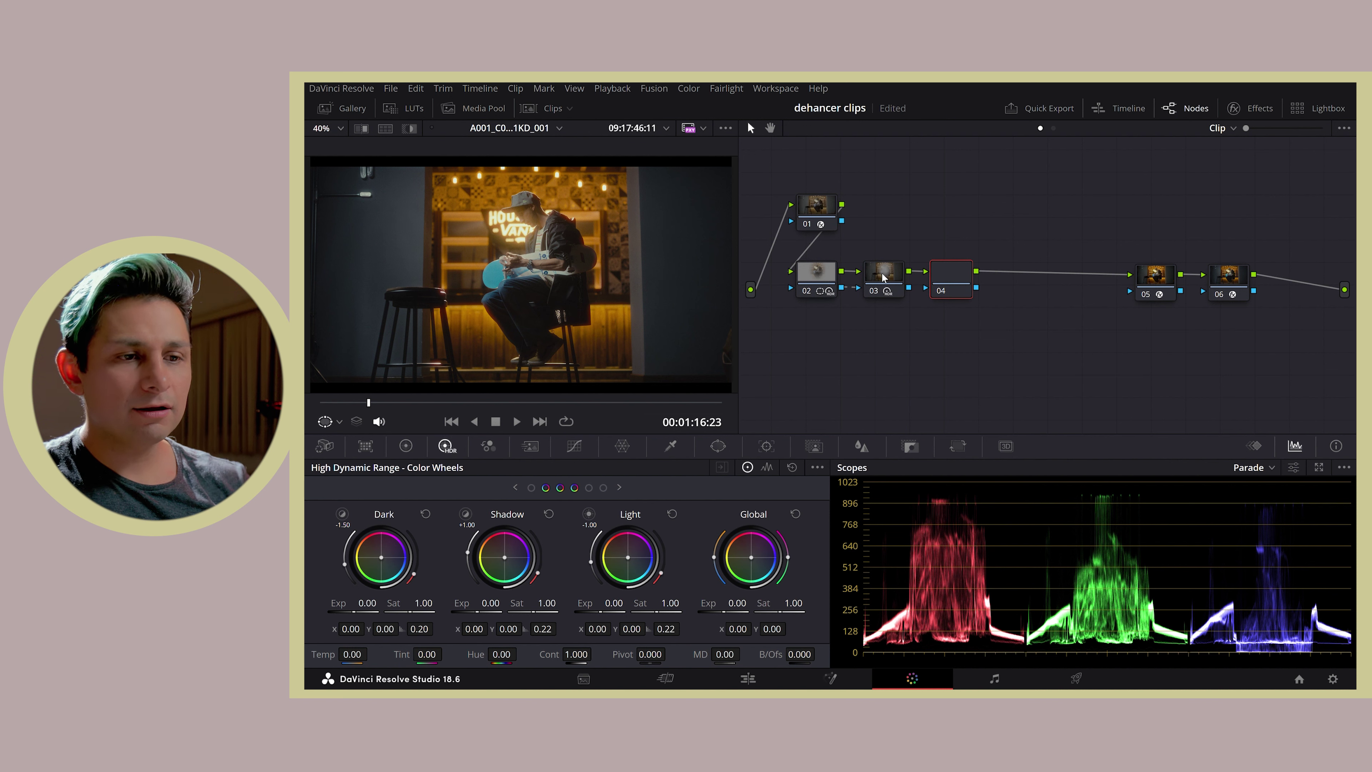
{"action": "left_click", "coordinate": [861, 446]}
{"action": "scroll", "coordinate": [432, 573], "scroll_direction": "down", "scroll_amount": 3}
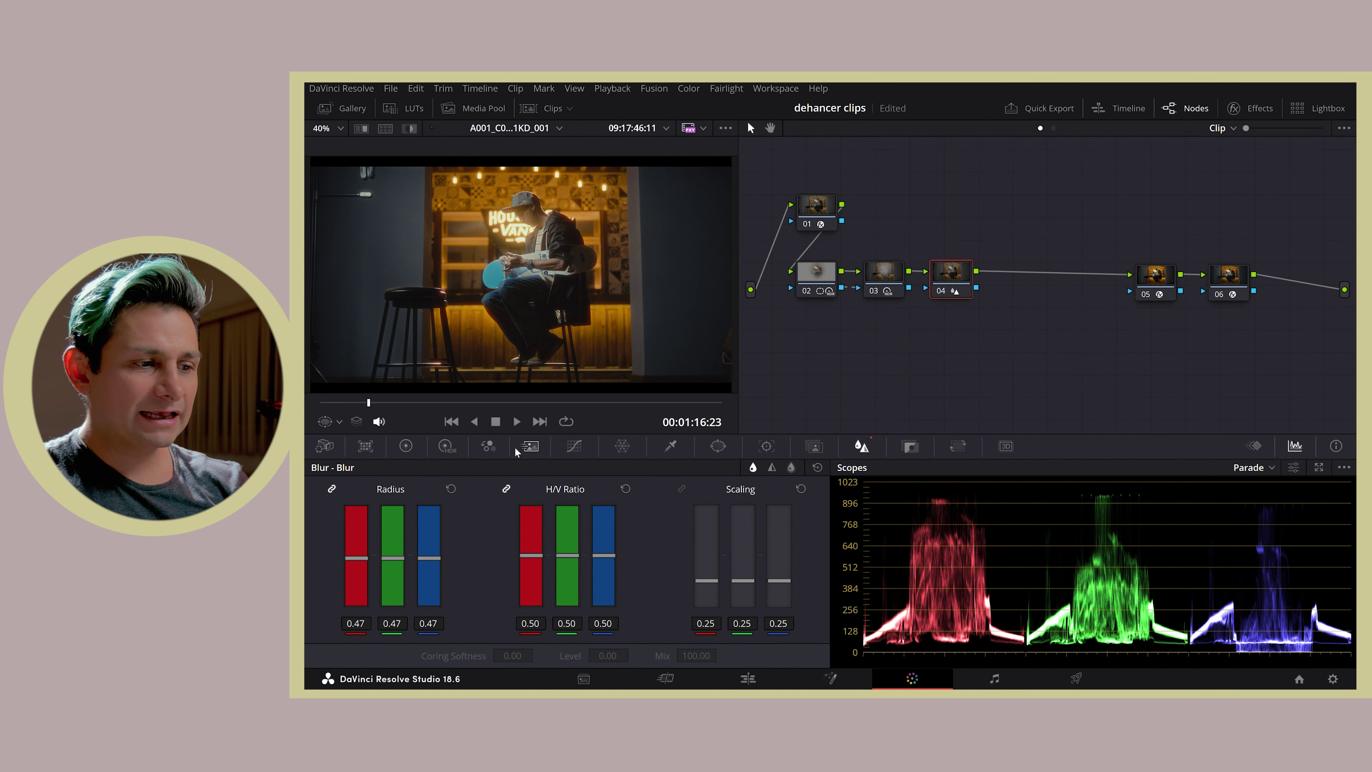
- Scrub forward to check later frames, then add a new node right after node 01
{"action": "left_click", "coordinate": [411, 448]}
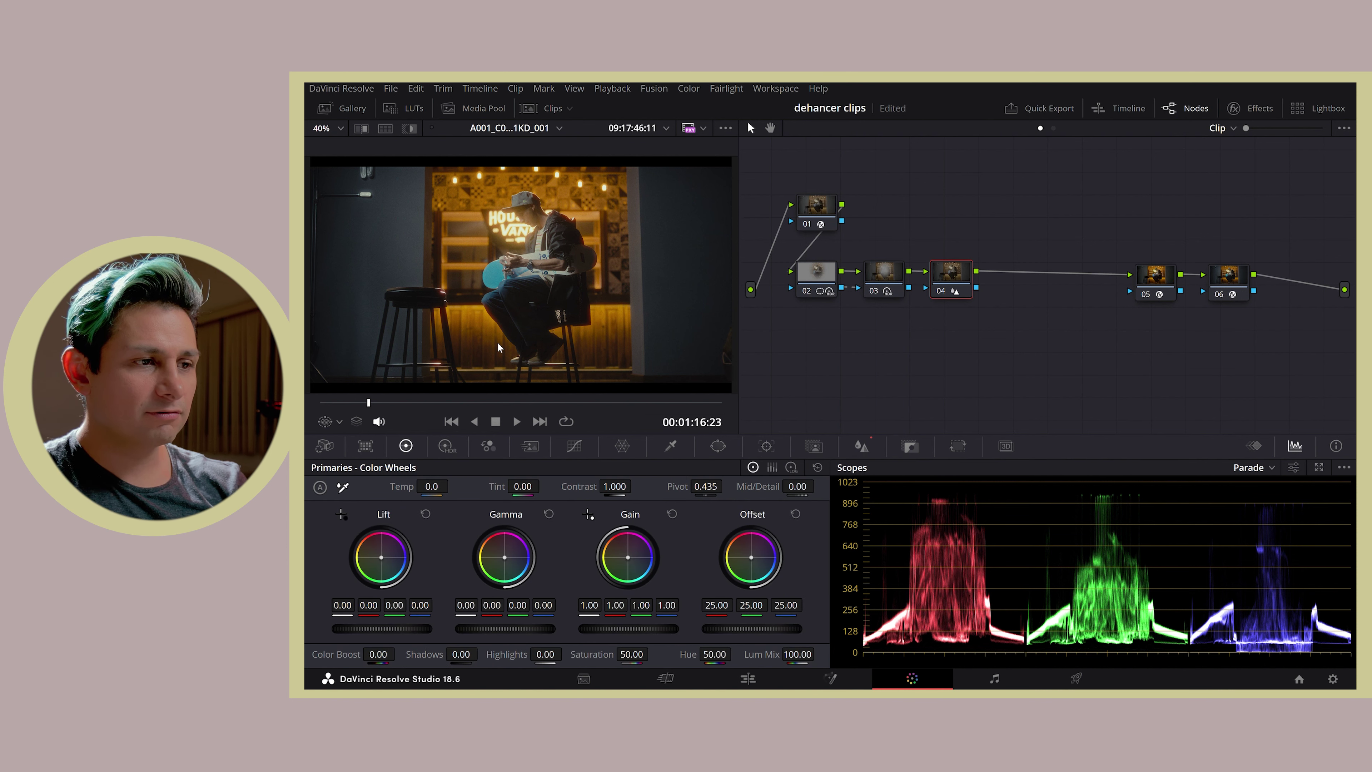
{"action": "left_click_drag", "start_coordinate": [449, 408], "coordinate": [545, 411]}
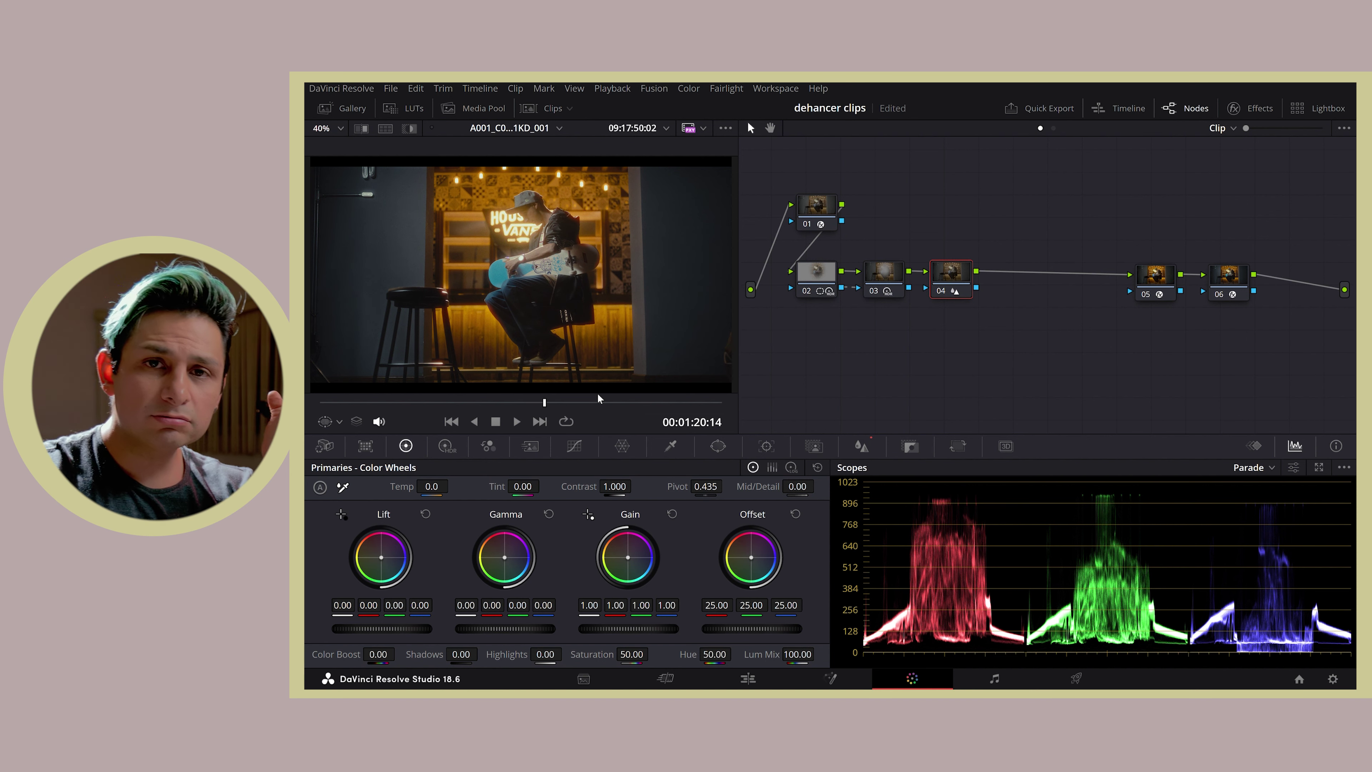
{"action": "mouse_move", "coordinate": [544, 403]}
{"action": "left_mouse_down"}
{"action": "mouse_move", "coordinate": [572, 404]}
{"action": "mouse_move", "coordinate": [538, 403]}
{"action": "left_mouse_up"}
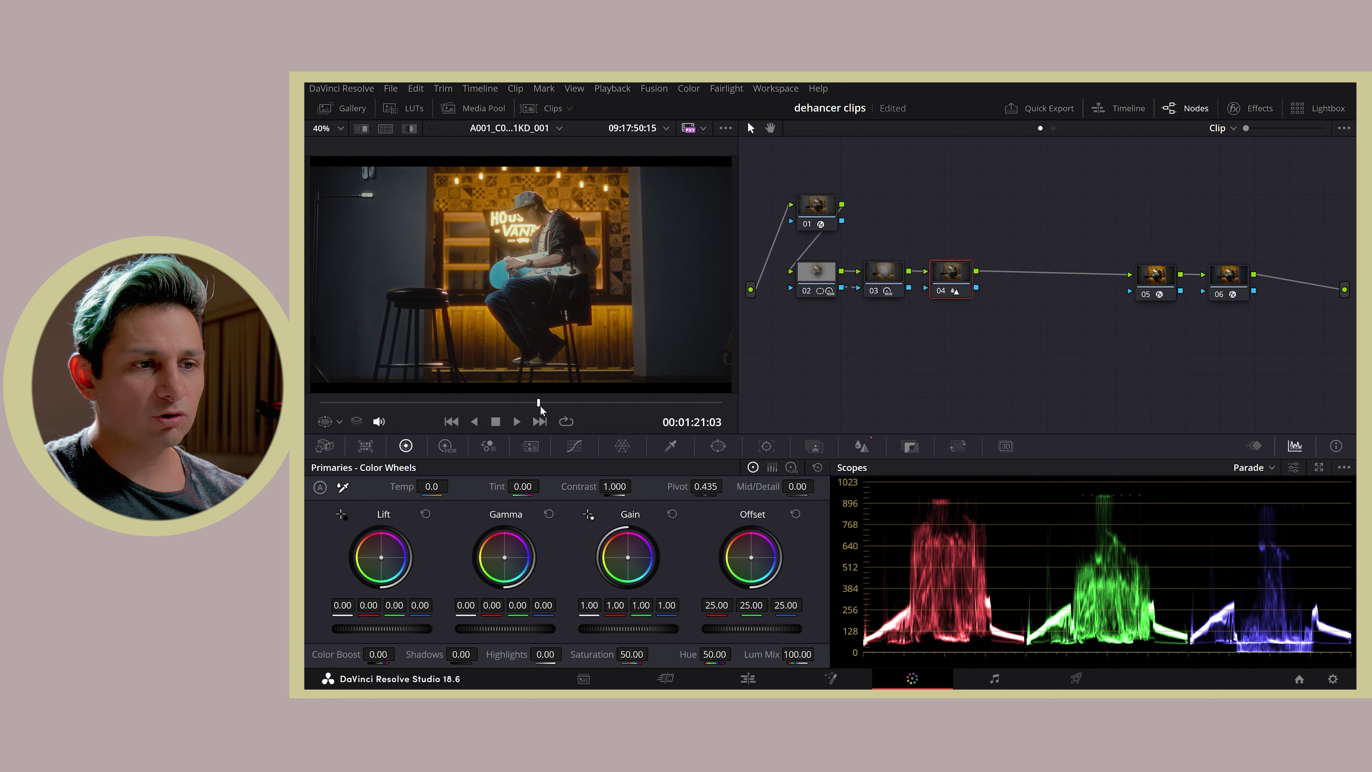
{"action": "left_click", "coordinate": [817, 205]}
{"action": "key", "text": "alt+s"}
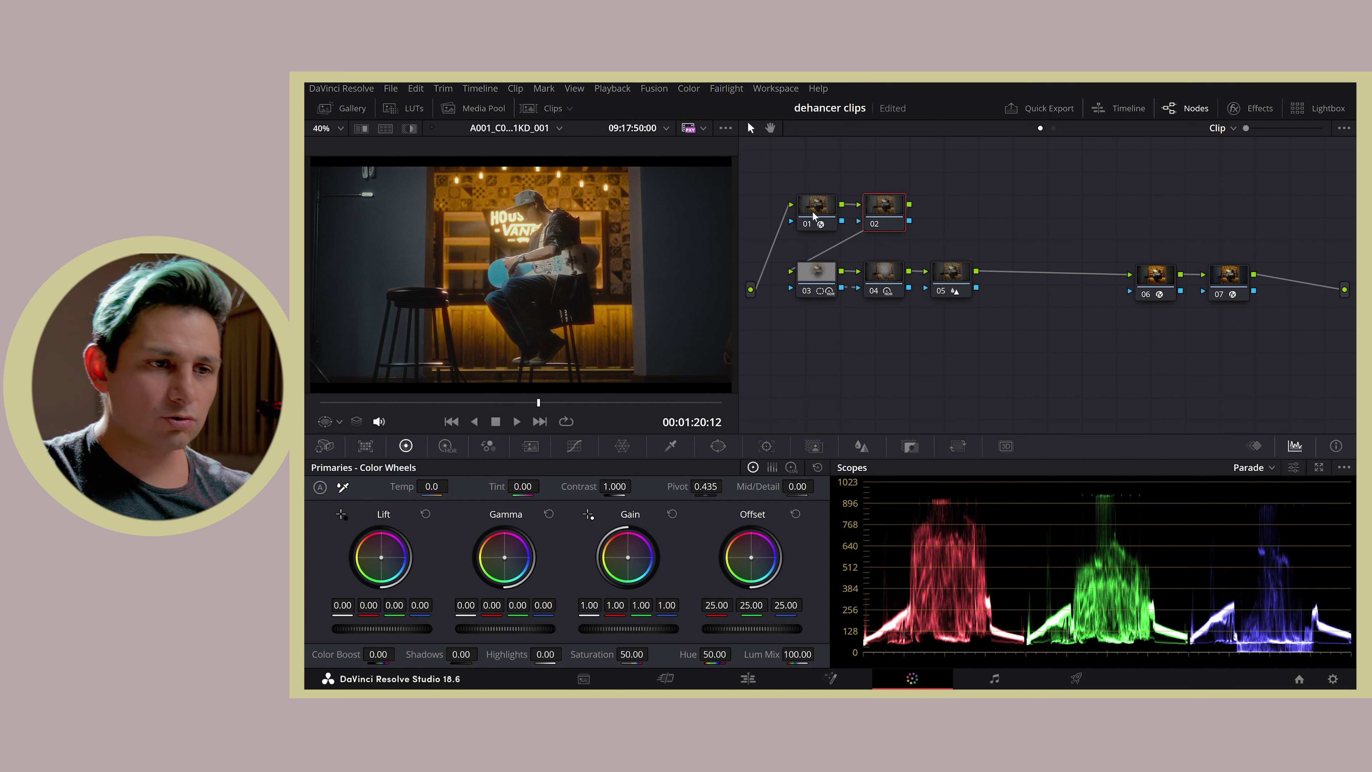
- On node 02, enable 1-frame temporal NR (Better, Small) with luma and chroma thresholds 7.4
{"action": "left_click", "coordinate": [1144, 290]}
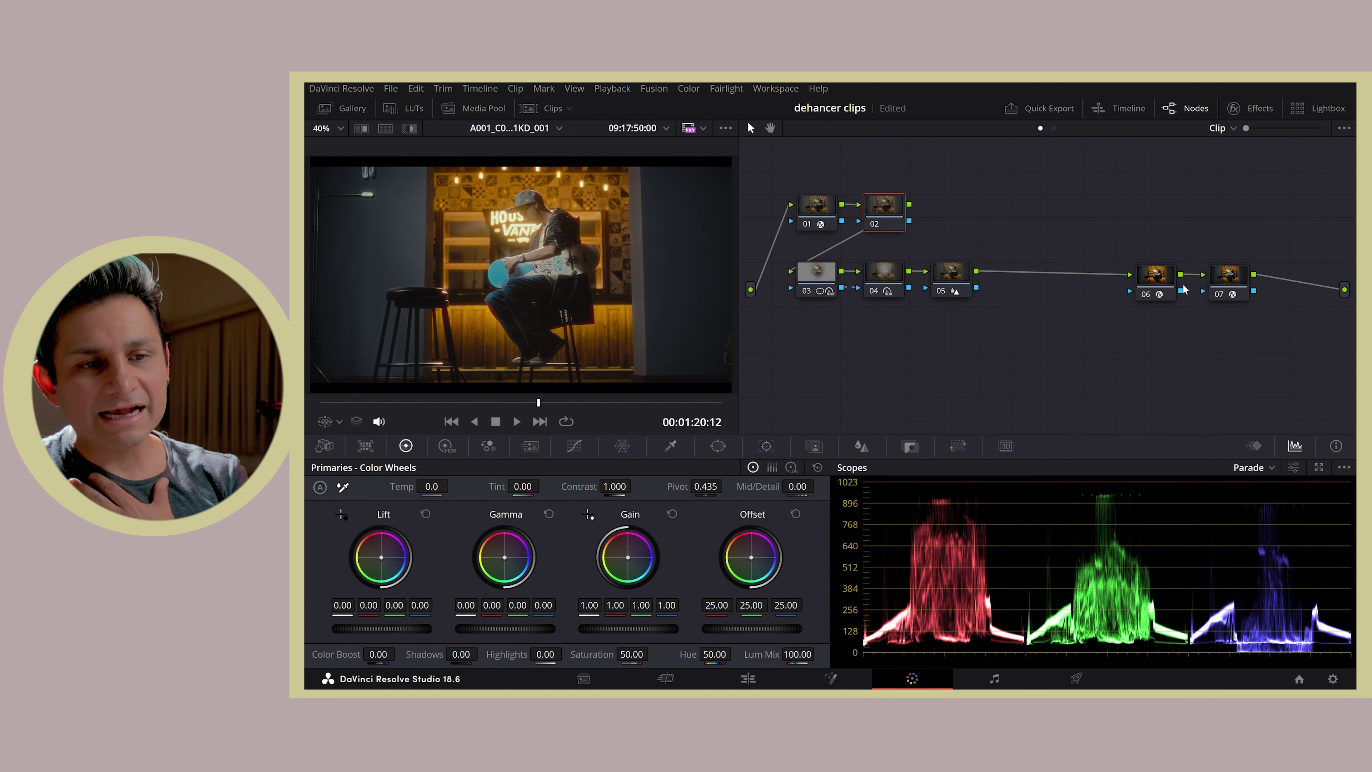
{"action": "left_click", "coordinate": [1222, 276]}
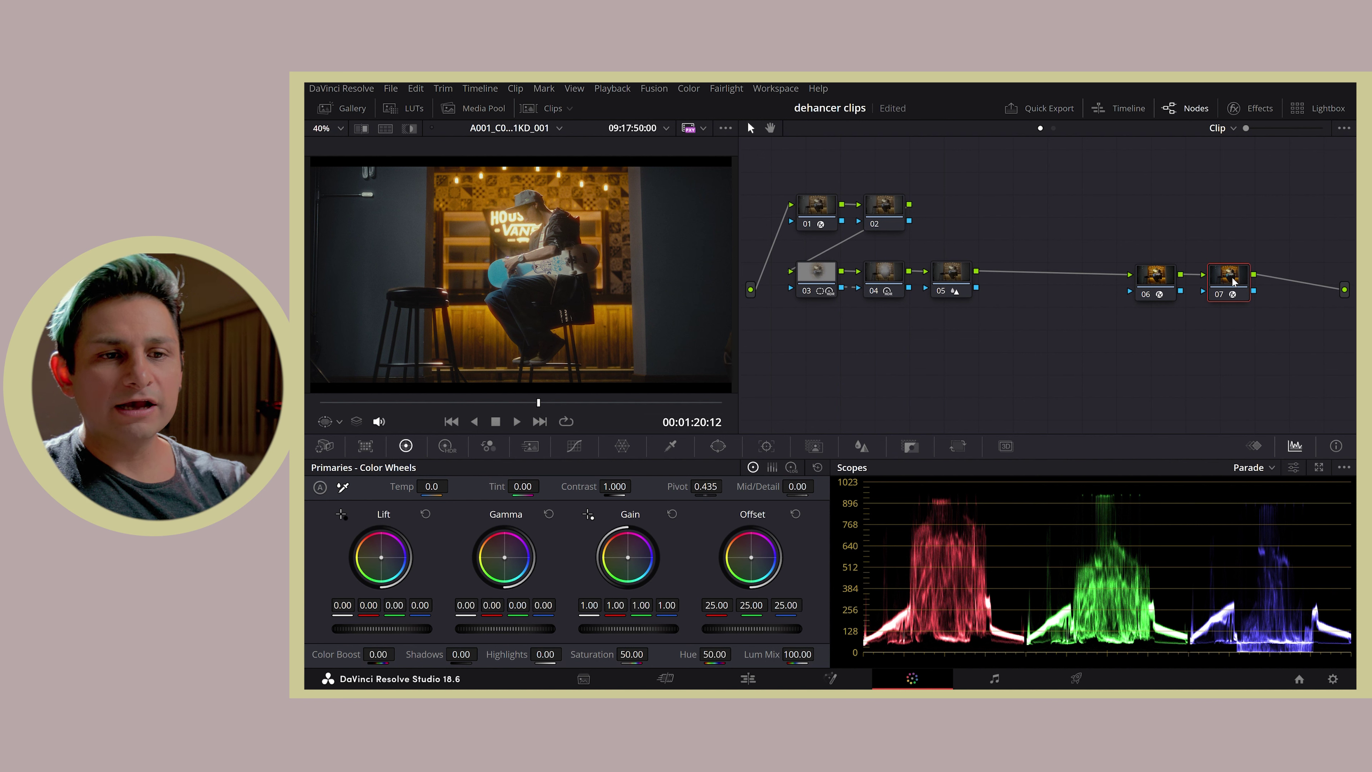
{"action": "left_click", "coordinate": [890, 211]}
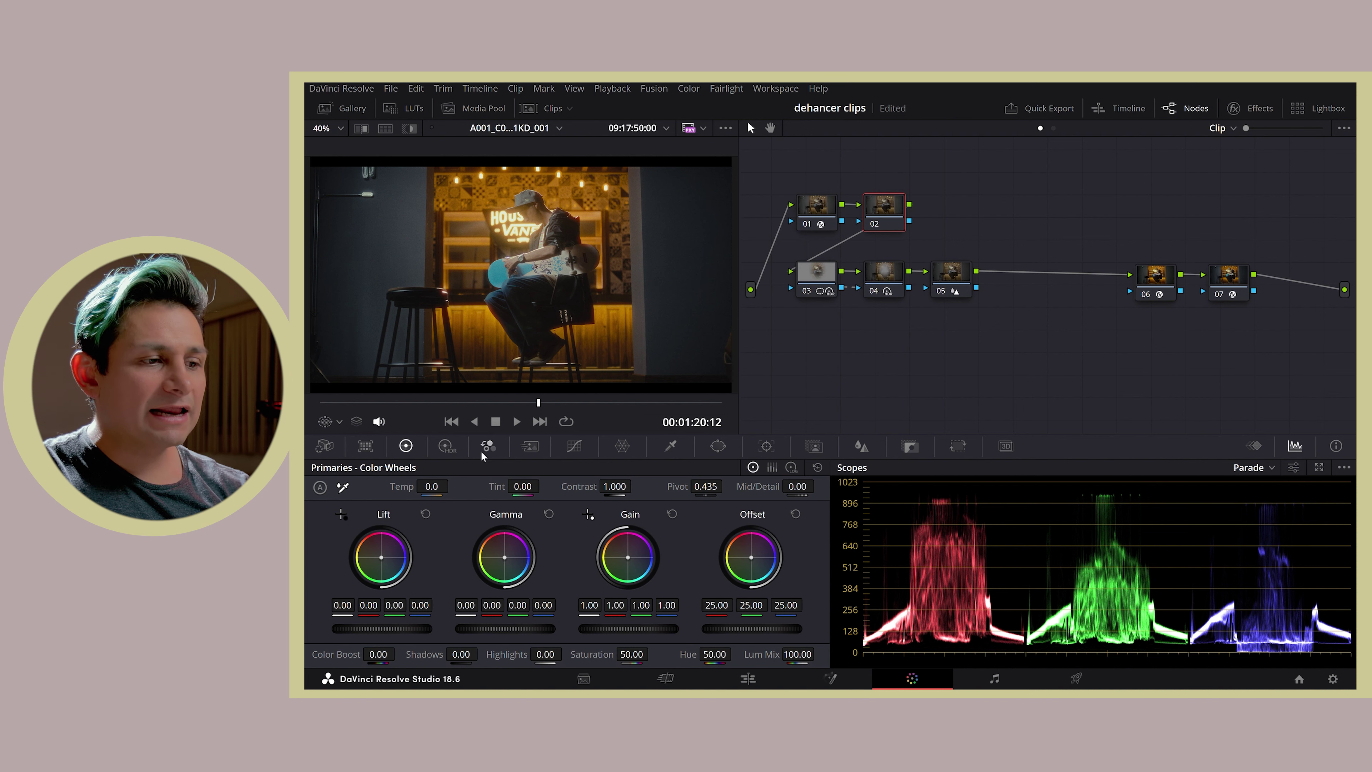
{"action": "left_click", "coordinate": [529, 448]}
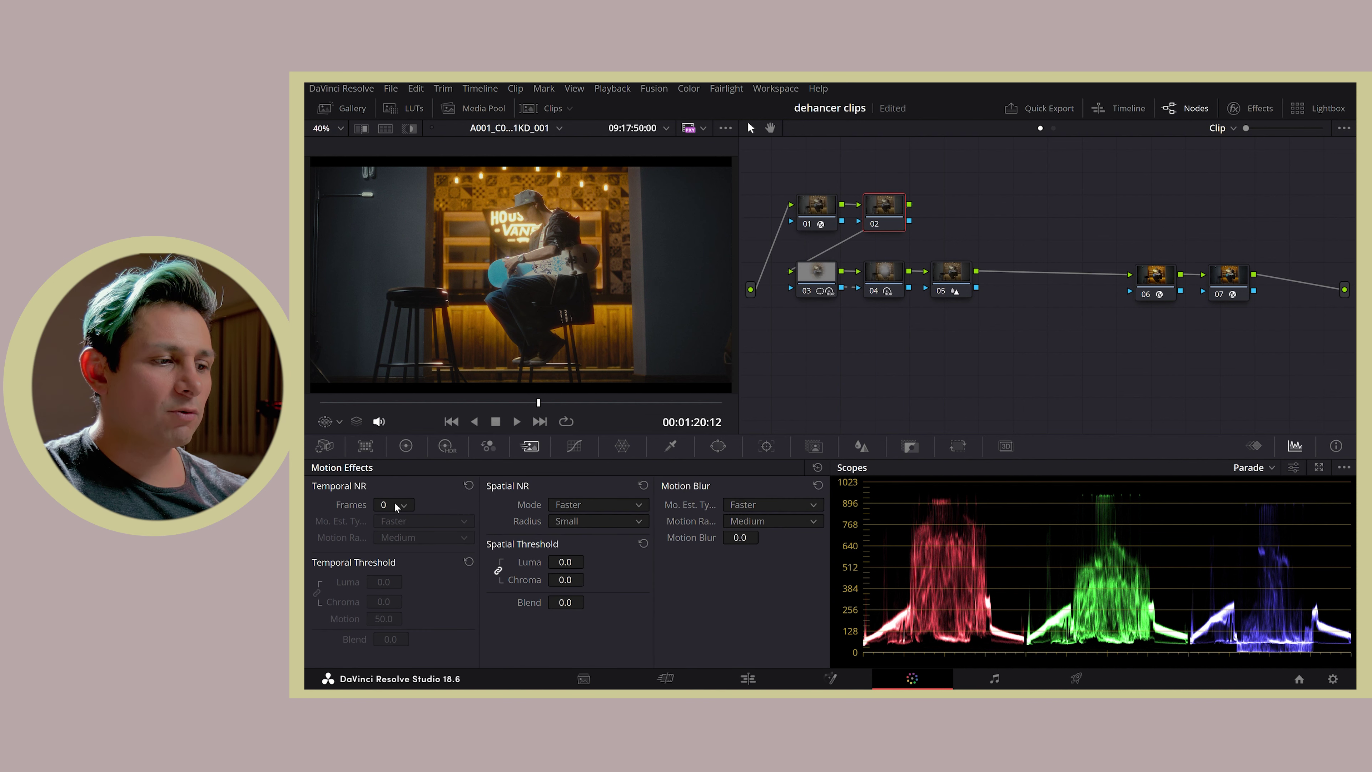
{"action": "left_click", "coordinate": [400, 534]}
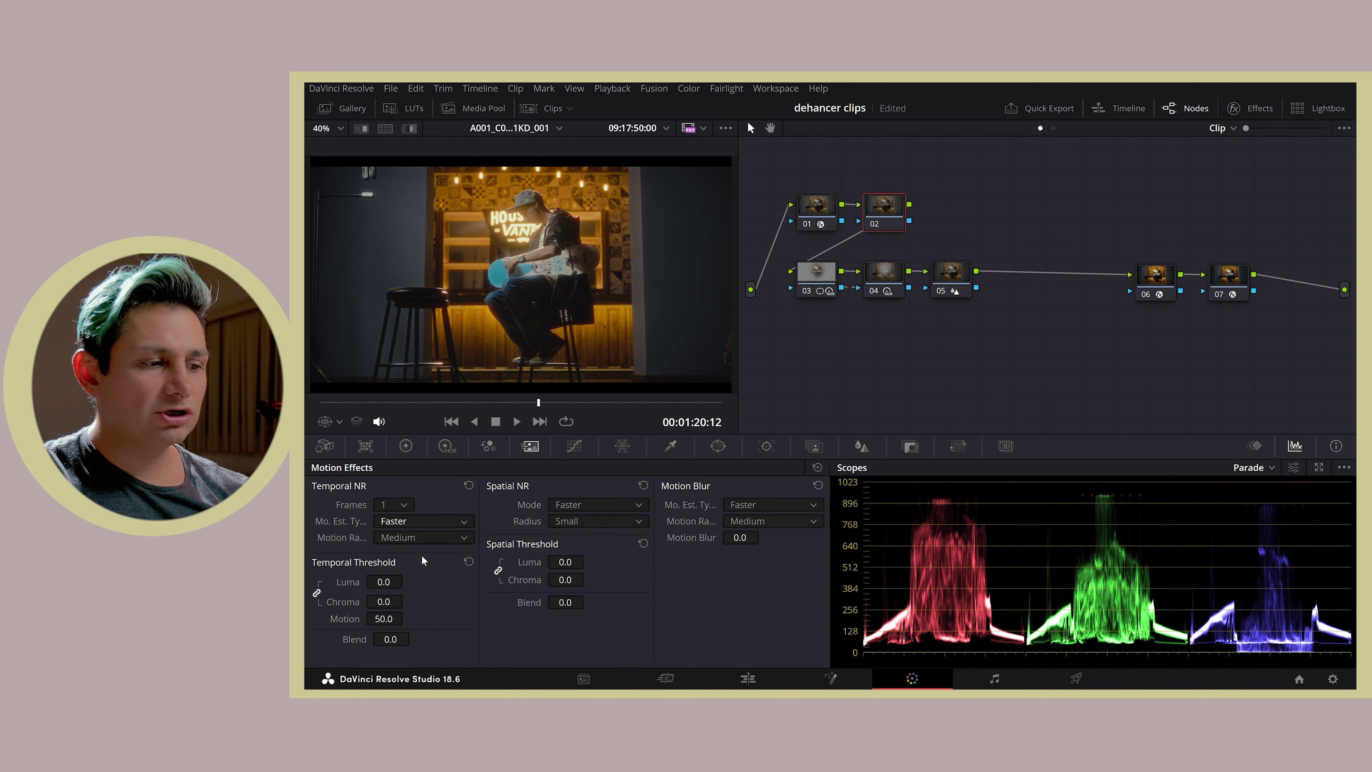
{"action": "left_click_drag", "start_coordinate": [384, 582], "coordinate": [410, 581]}
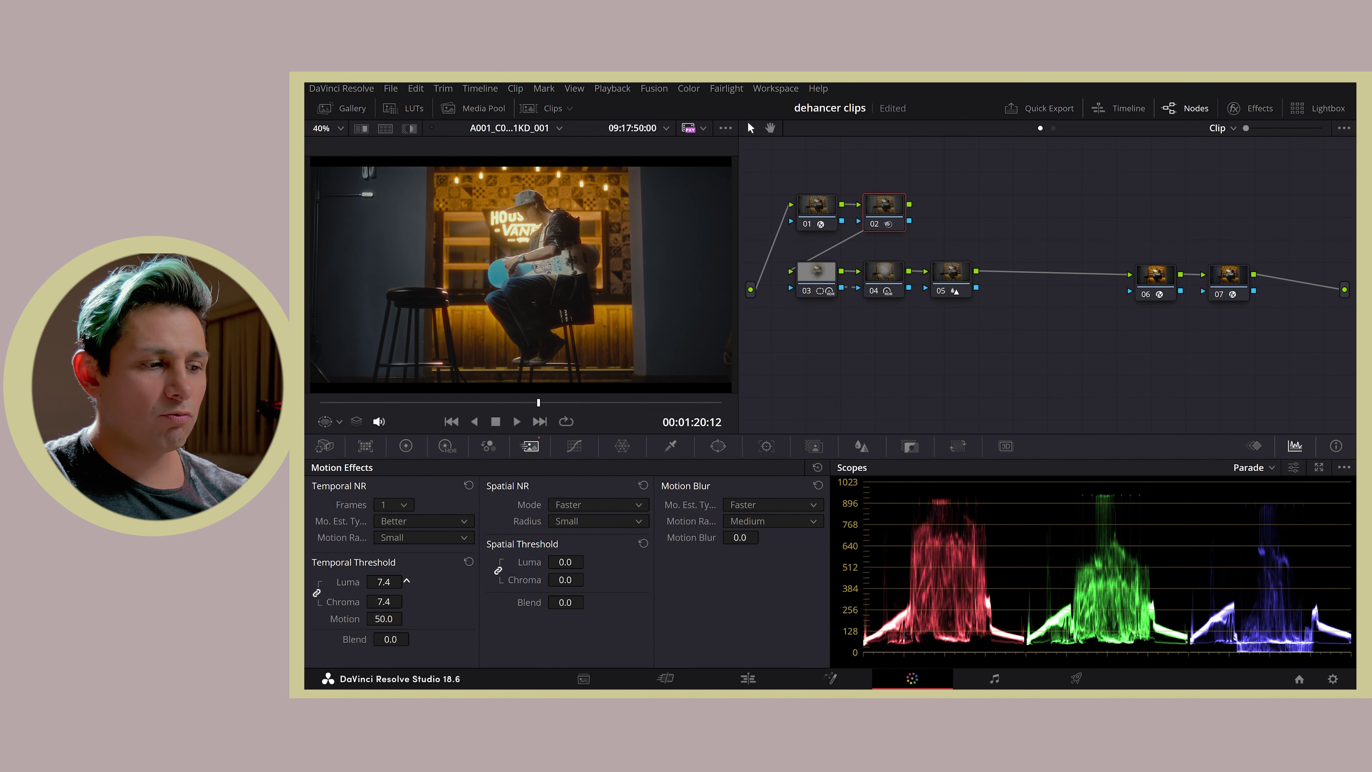
- Unlink the spatial NR thresholds and raise only spatial chroma to 4.4
{"action": "left_click", "coordinate": [498, 571]}
{"action": "left_click_drag", "start_coordinate": [565, 580], "coordinate": [590, 578]}
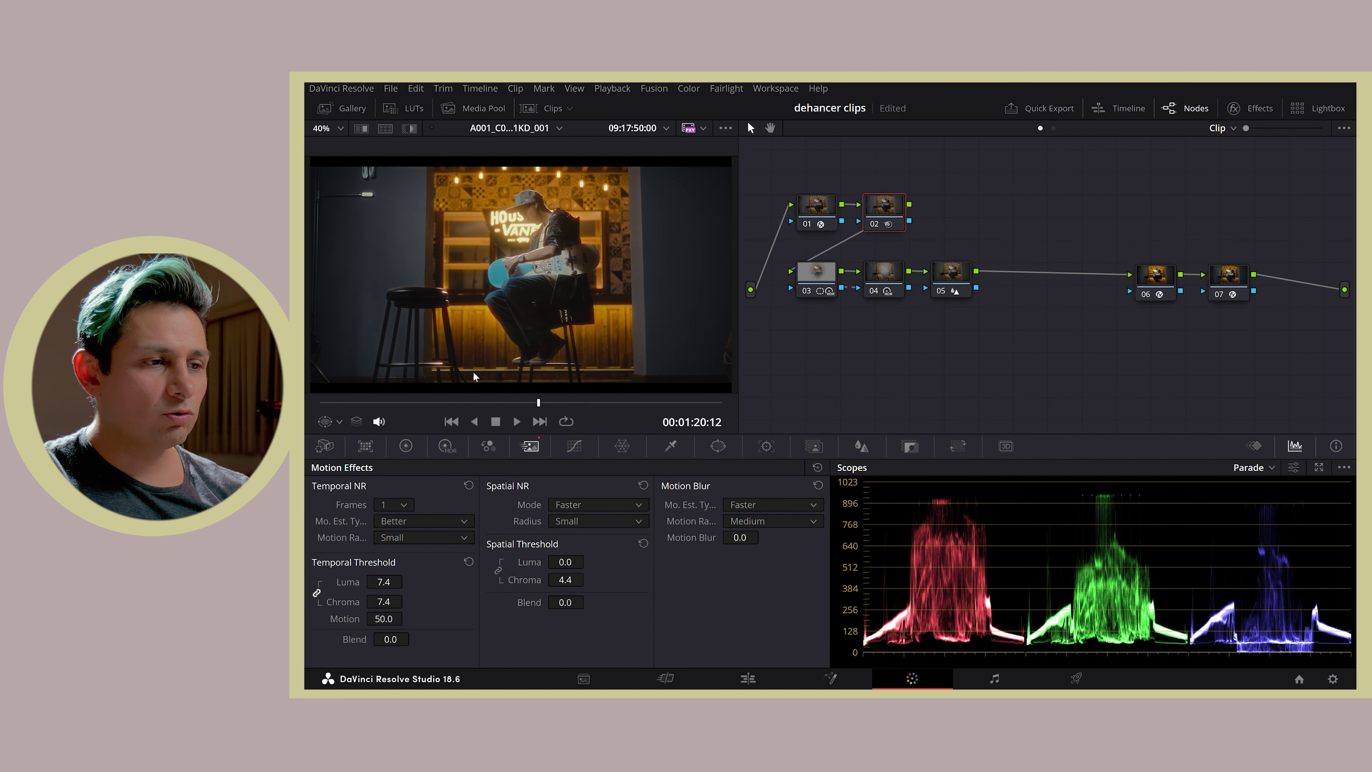
{"action": "scroll", "coordinate": [475, 366], "scroll_direction": "up", "scroll_amount": 2}
{"action": "scroll", "coordinate": [474, 365], "scroll_direction": "up", "scroll_amount": 2}
{"action": "scroll", "coordinate": [473, 365], "scroll_direction": "up", "scroll_amount": 2}
- Disable node 02 to compare the image without noise reduction, then select node 07
{"action": "scroll", "coordinate": [474, 365], "scroll_direction": "up", "scroll_amount": 2}
{"action": "scroll", "coordinate": [474, 365], "scroll_direction": "up", "scroll_amount": 2}
{"action": "scroll", "coordinate": [474, 366], "scroll_direction": "up", "scroll_amount": 1}
{"action": "scroll", "coordinate": [474, 366], "scroll_direction": "up", "scroll_amount": 2}
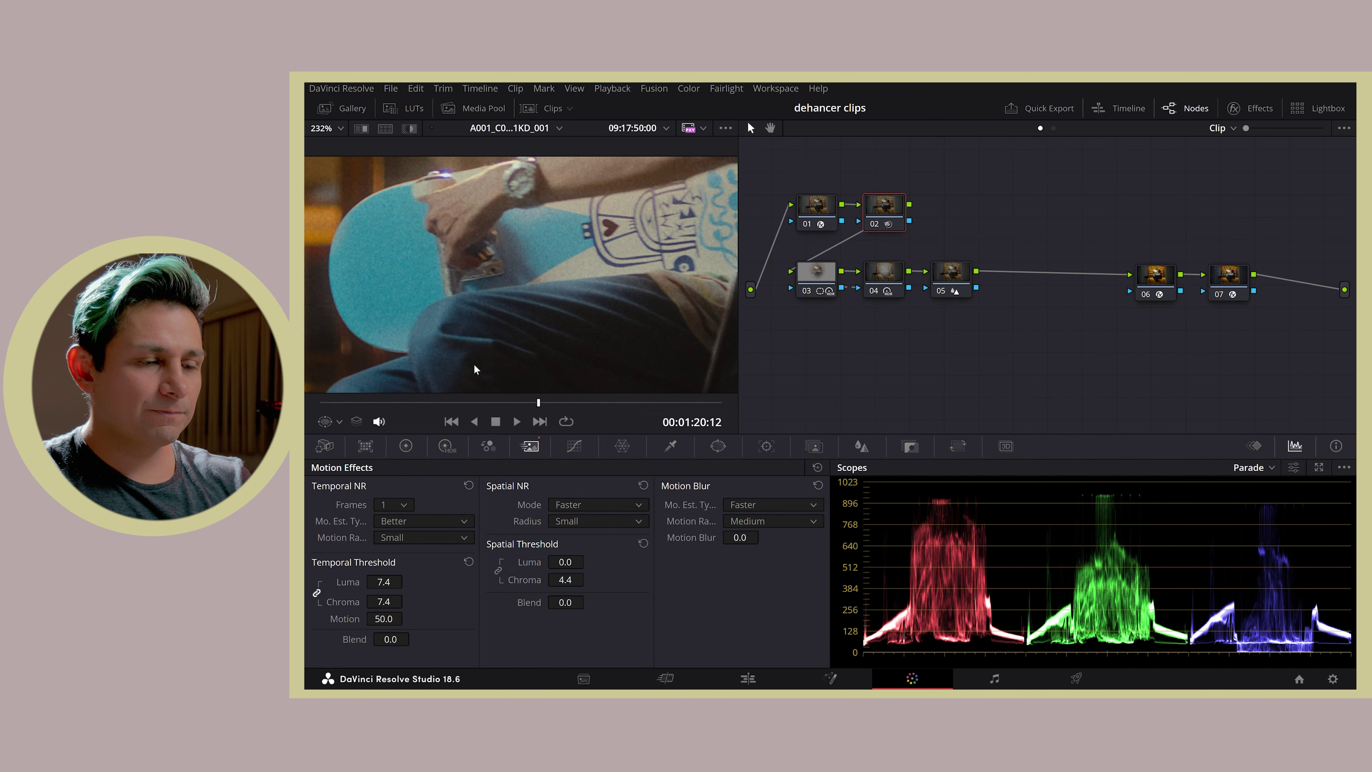
{"action": "scroll", "coordinate": [474, 366], "scroll_direction": "up", "scroll_amount": 2}
{"action": "scroll", "coordinate": [474, 366], "scroll_direction": "up", "scroll_amount": 1}
{"action": "scroll", "coordinate": [528, 279], "scroll_direction": "up", "scroll_amount": 1}
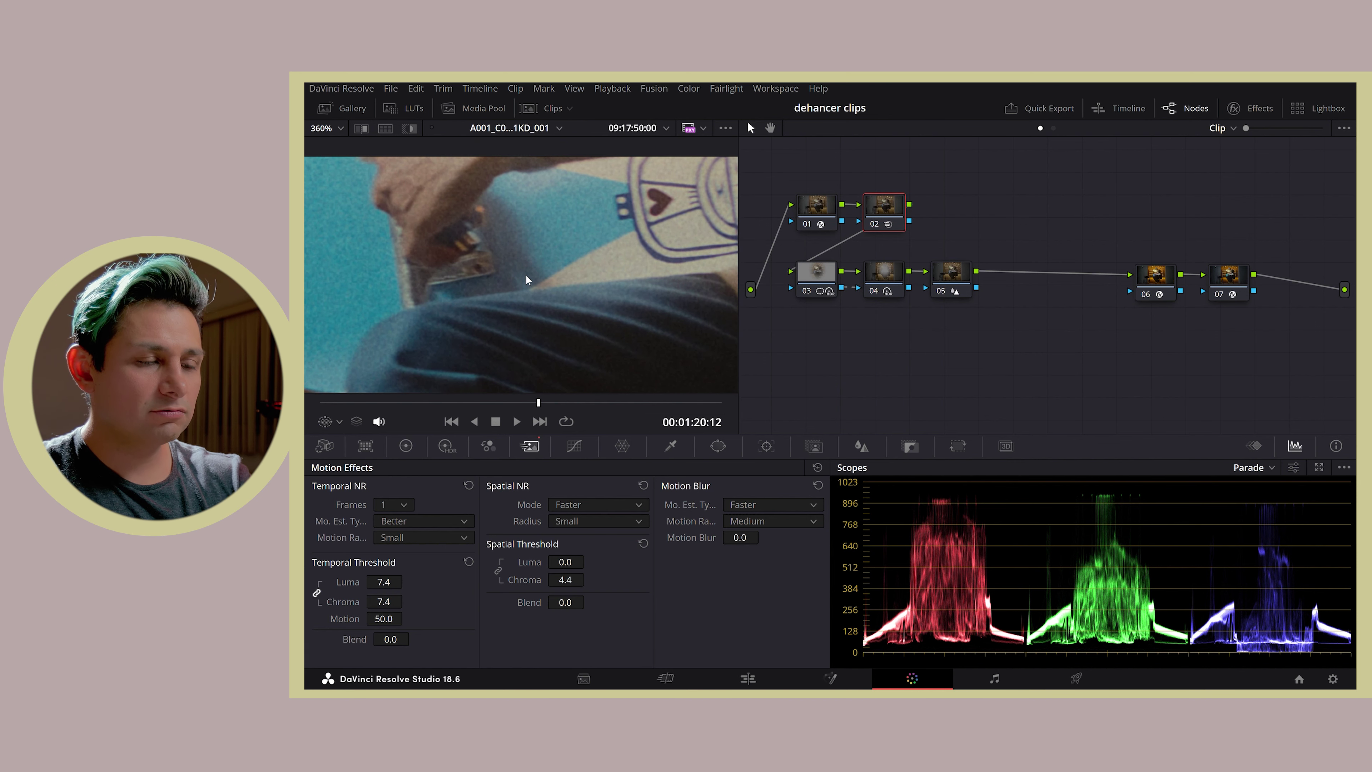
{"action": "key", "text": "ctrl+d"}
{"action": "key", "text": "ctrl+d"}
{"action": "key", "text": "ctrl+d"}
{"action": "key", "text": "ctrl+d"}
{"action": "key", "text": "ctrl+d"}
{"action": "key", "text": "ctrl+d"}
{"action": "left_click", "coordinate": [1228, 278]}
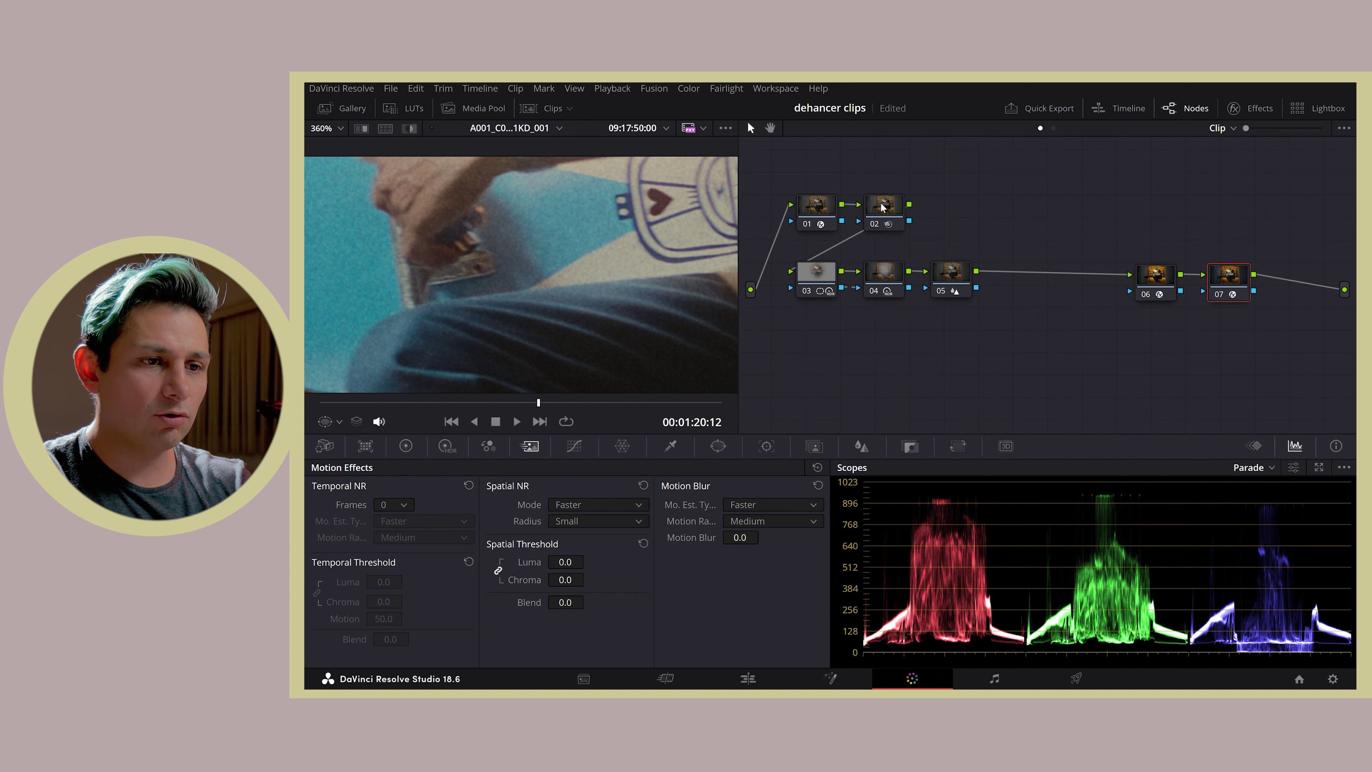
{"action": "key", "text": "ctrl+d"}
{"action": "left_click", "coordinate": [884, 206]}
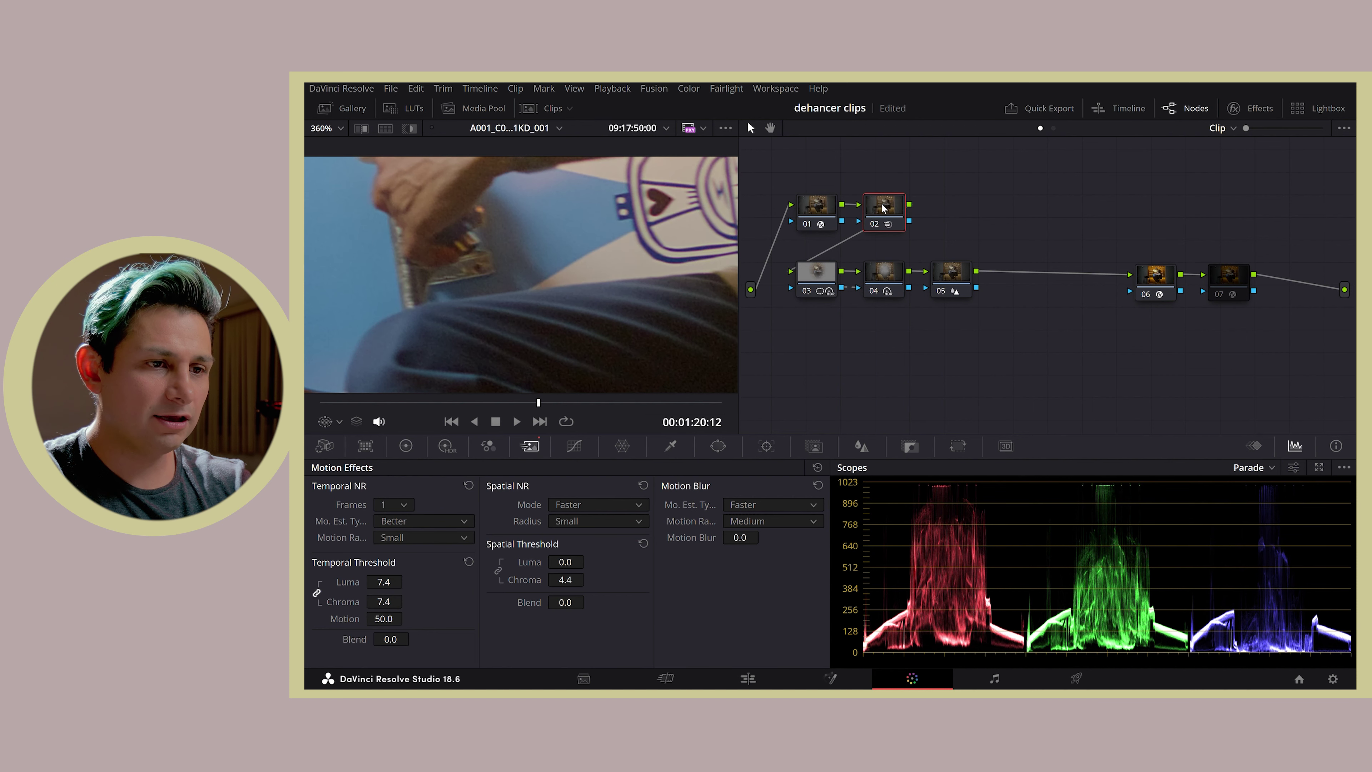
{"action": "key", "text": "ctrl+d"}
{"action": "key", "text": "ctrl+d"}
{"action": "key", "text": "ctrl+d"}
{"action": "key", "text": "ctrl+d"}
{"action": "key", "text": "ctrl+d"}
{"action": "key", "text": "ctrl+d"}
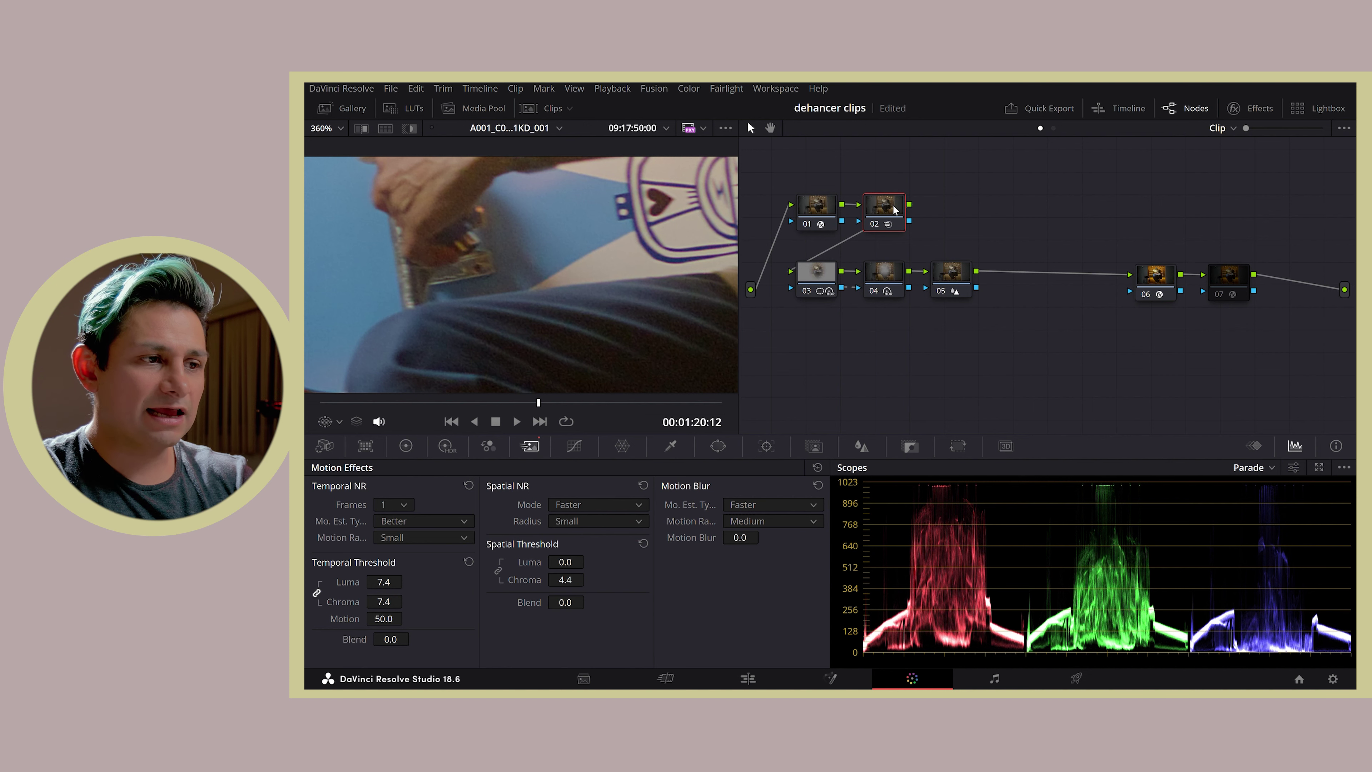
{"action": "left_click", "coordinate": [1234, 287]}
{"action": "key", "text": "ctrl+d"}
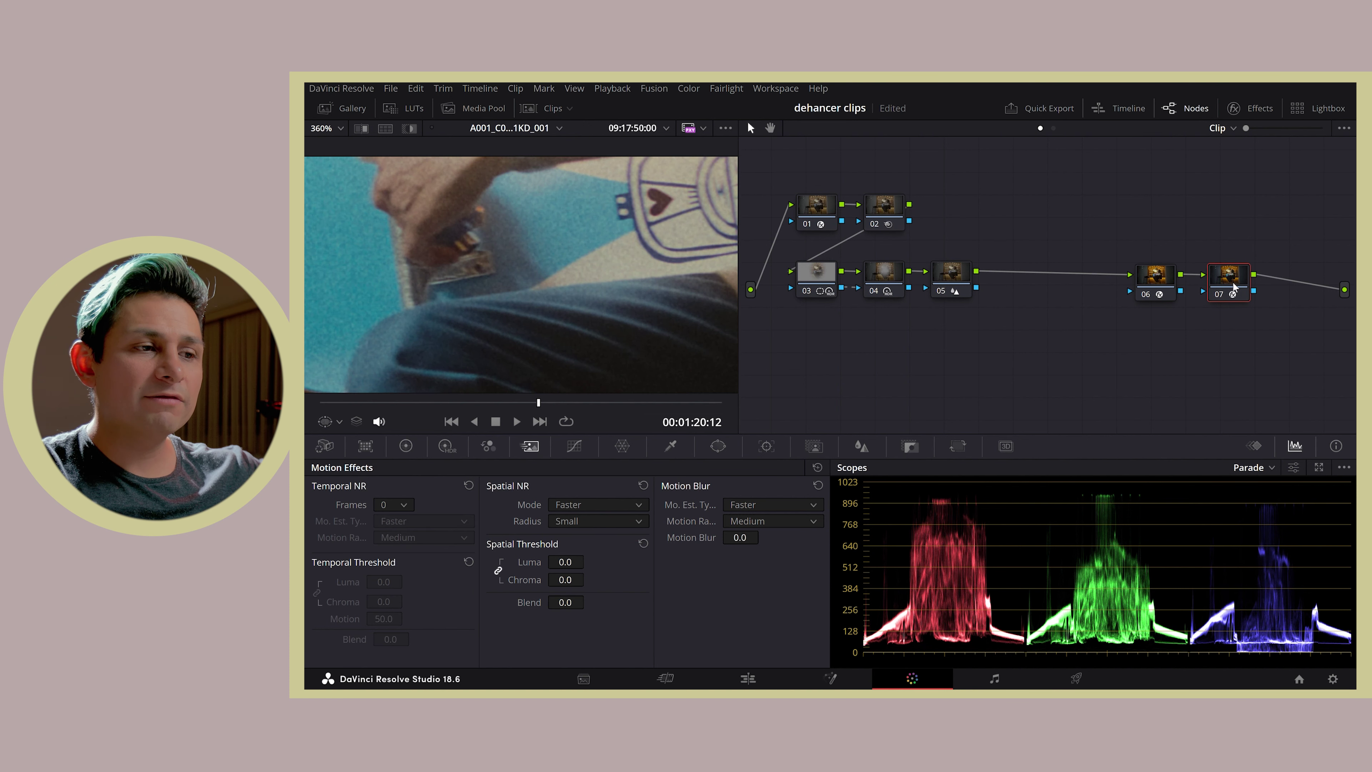
{"action": "scroll", "coordinate": [486, 321], "scroll_direction": "down", "scroll_amount": 2}
{"action": "scroll", "coordinate": [486, 322], "scroll_direction": "down", "scroll_amount": 2}
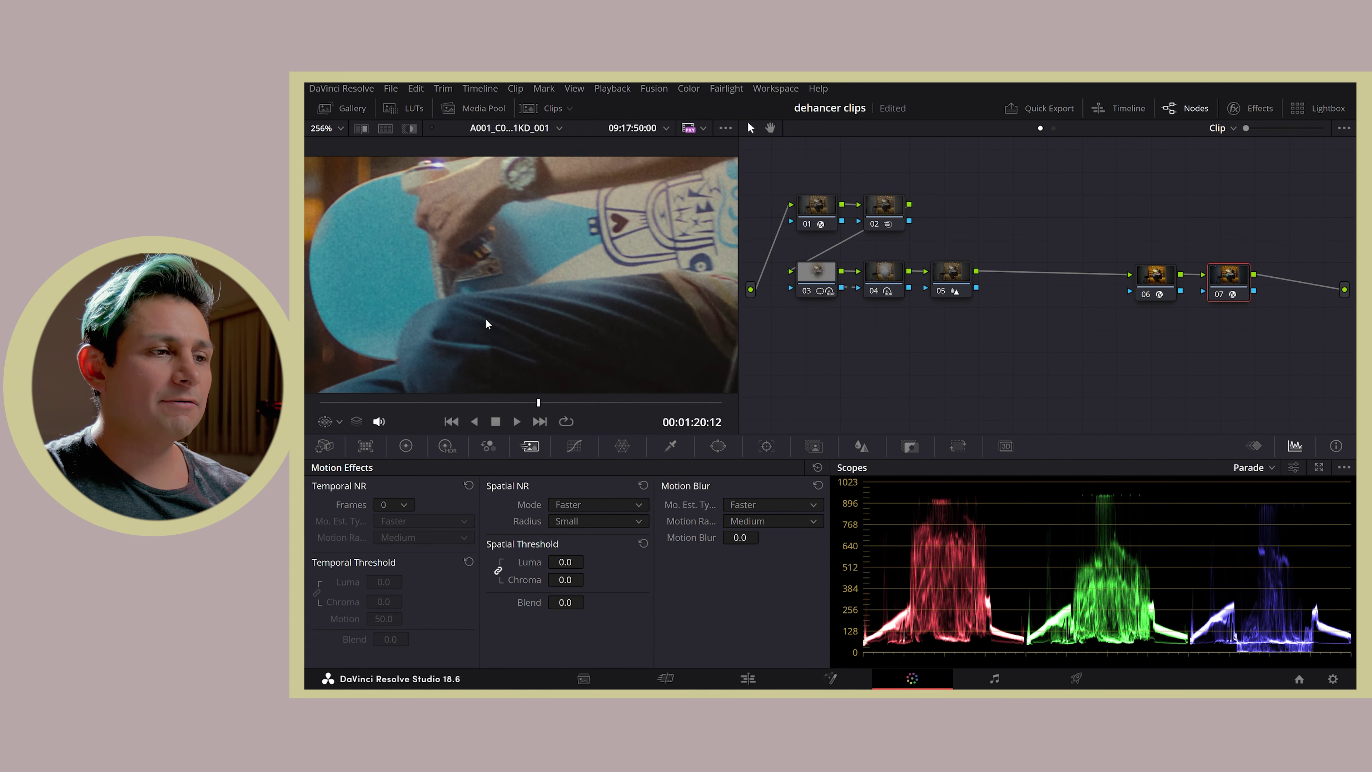
{"action": "scroll", "coordinate": [487, 322], "scroll_direction": "down", "scroll_amount": 2}
{"action": "scroll", "coordinate": [487, 322], "scroll_direction": "down", "scroll_amount": 2}
{"action": "scroll", "coordinate": [486, 318], "scroll_direction": "down", "scroll_amount": 2}
{"action": "scroll", "coordinate": [486, 318], "scroll_direction": "down", "scroll_amount": 1}
{"action": "scroll", "coordinate": [486, 318], "scroll_direction": "down", "scroll_amount": 1}
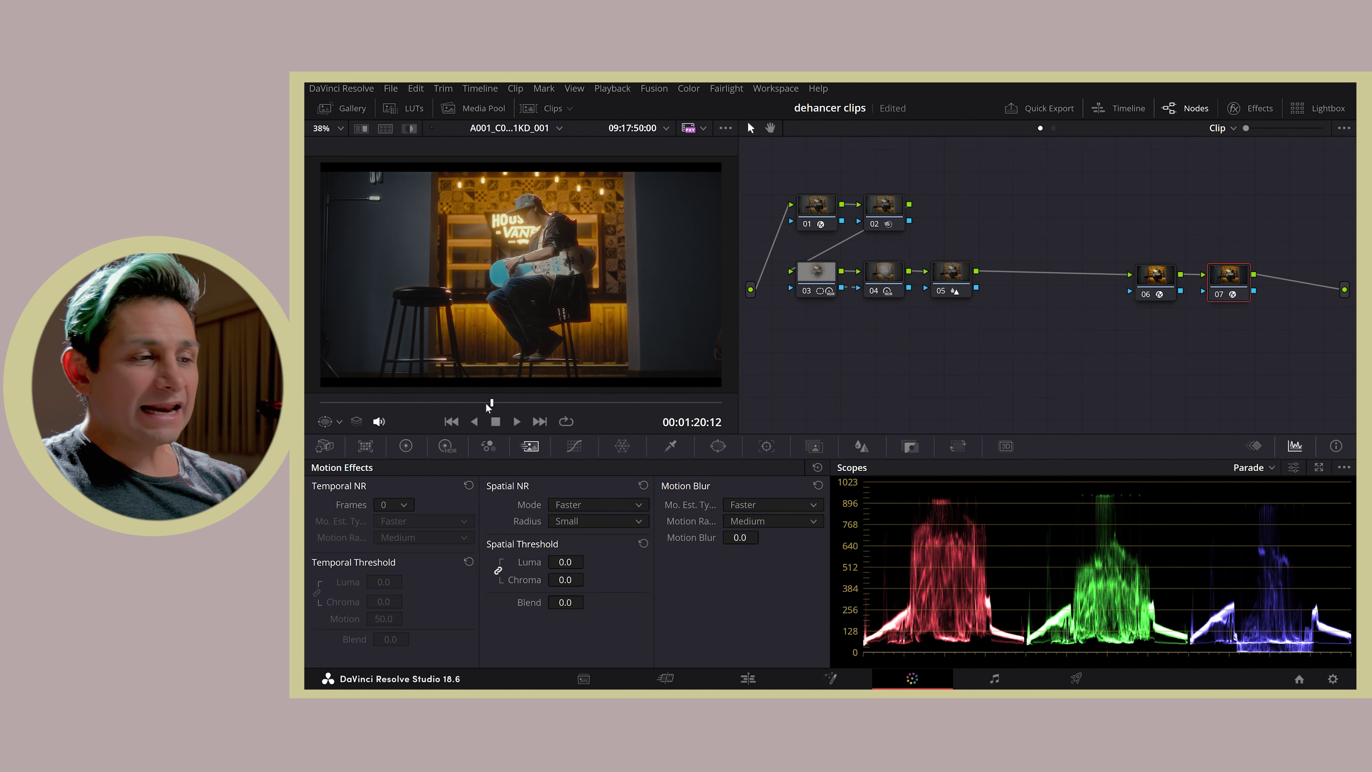
{"action": "left_click_drag", "start_coordinate": [391, 406], "coordinate": [466, 406]}
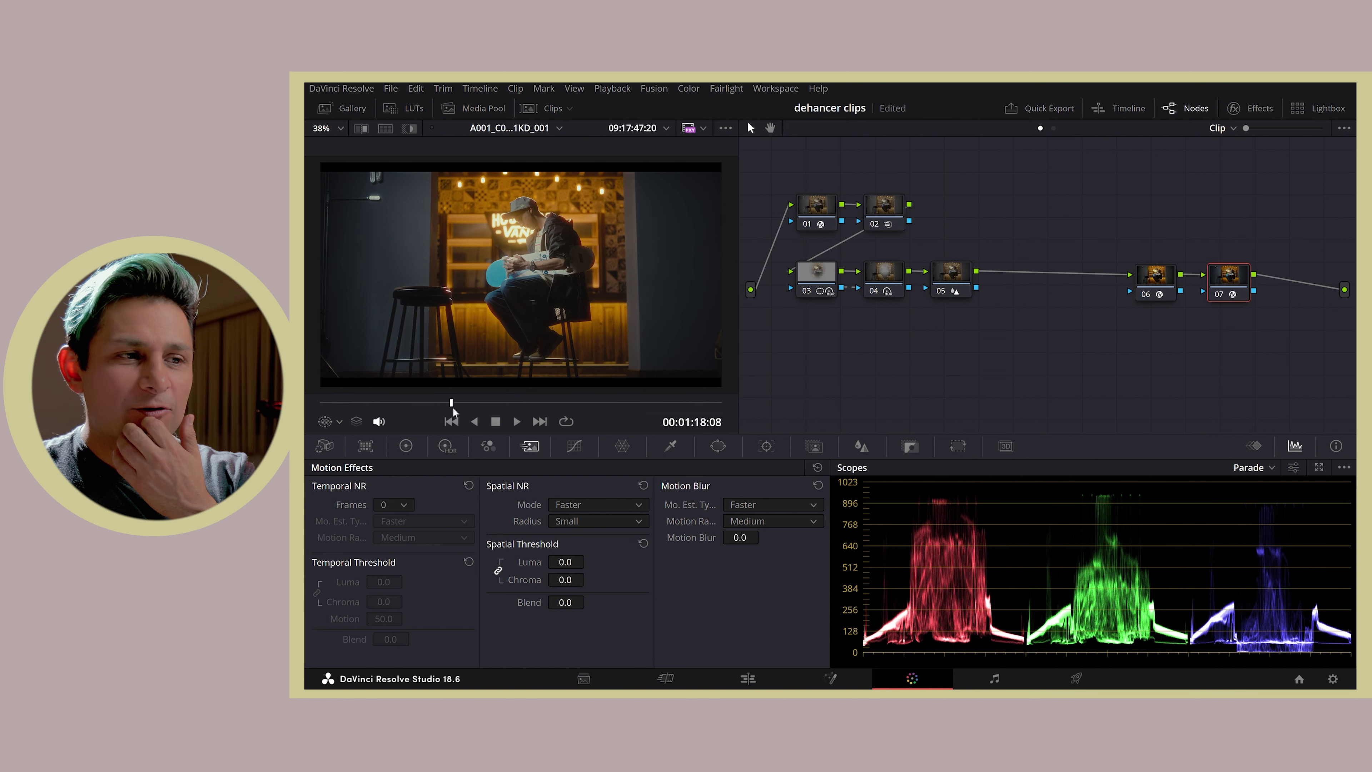
{"action": "left_click_drag", "start_coordinate": [467, 406], "coordinate": [568, 400]}
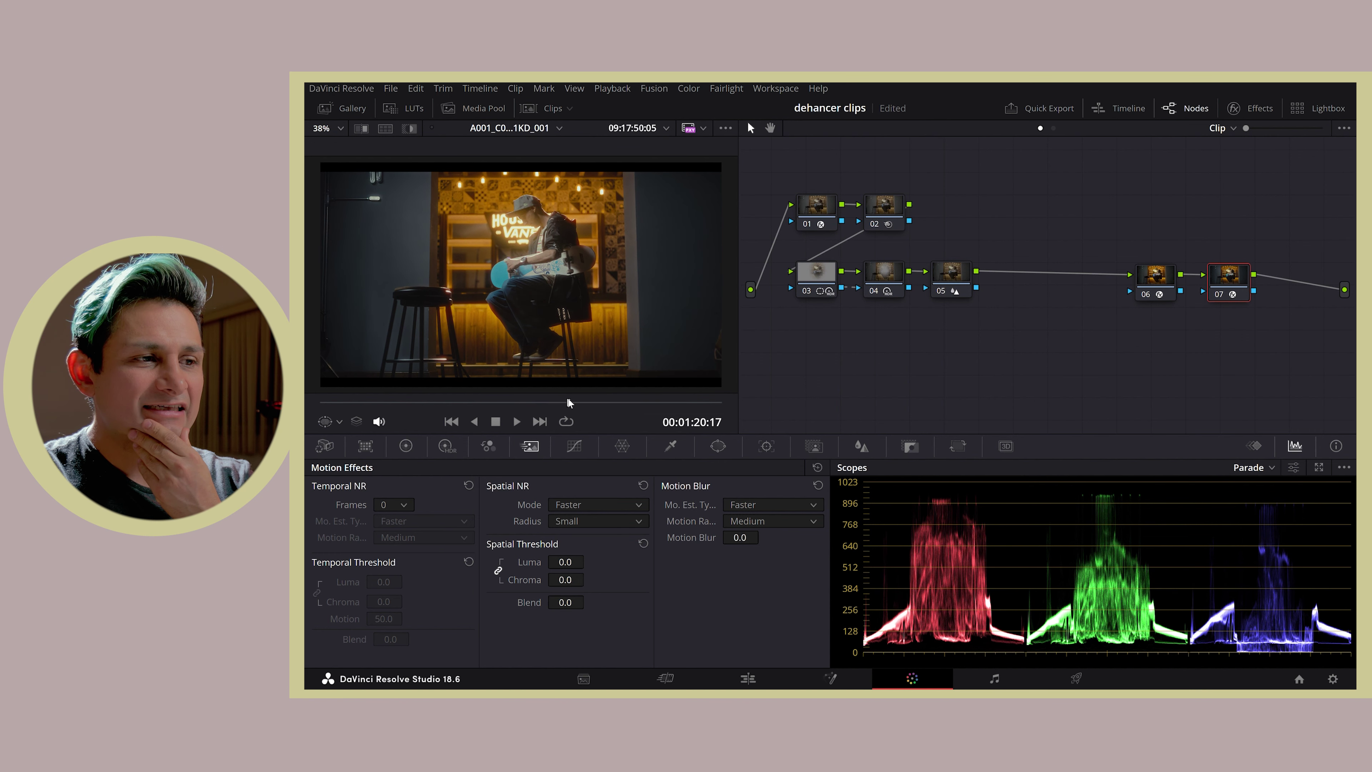
{"action": "left_click_drag", "start_coordinate": [587, 403], "coordinate": [605, 402]}
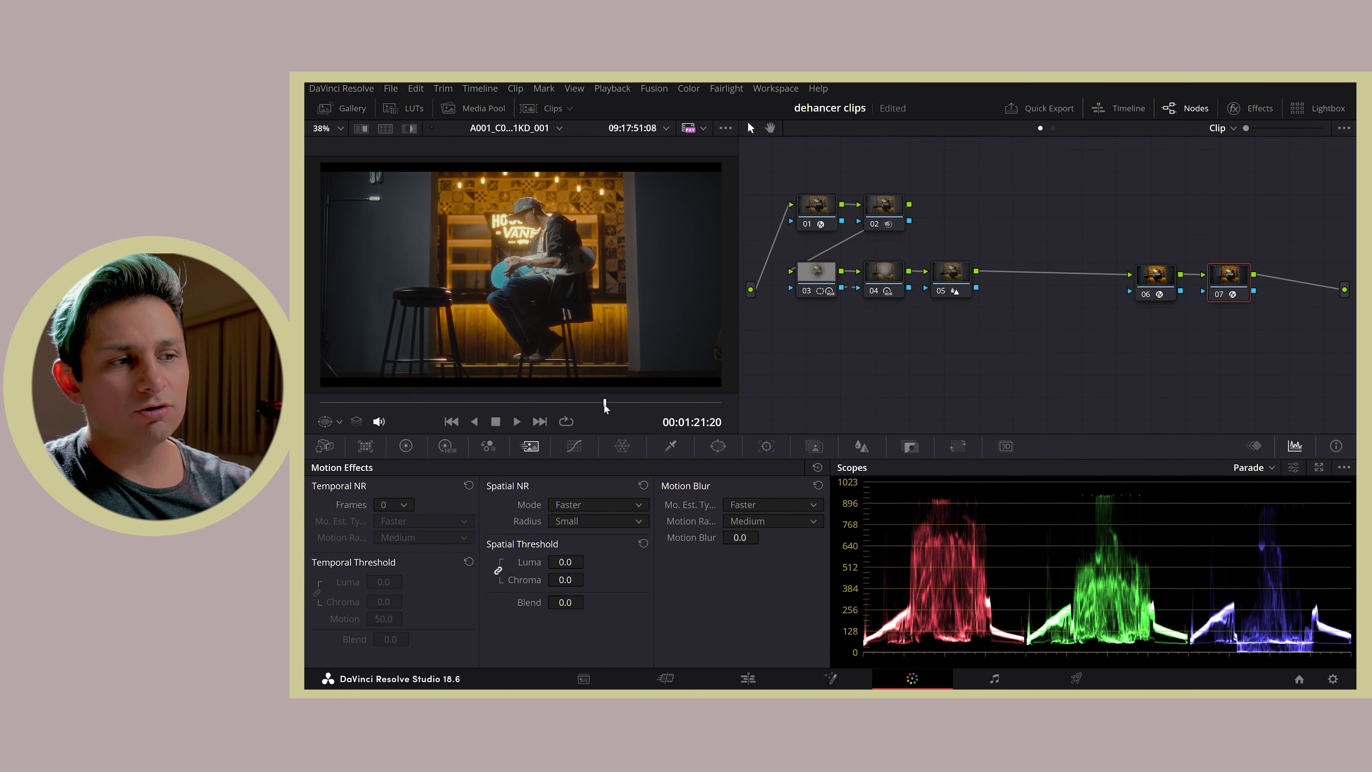
{"action": "left_click", "coordinate": [540, 110]}
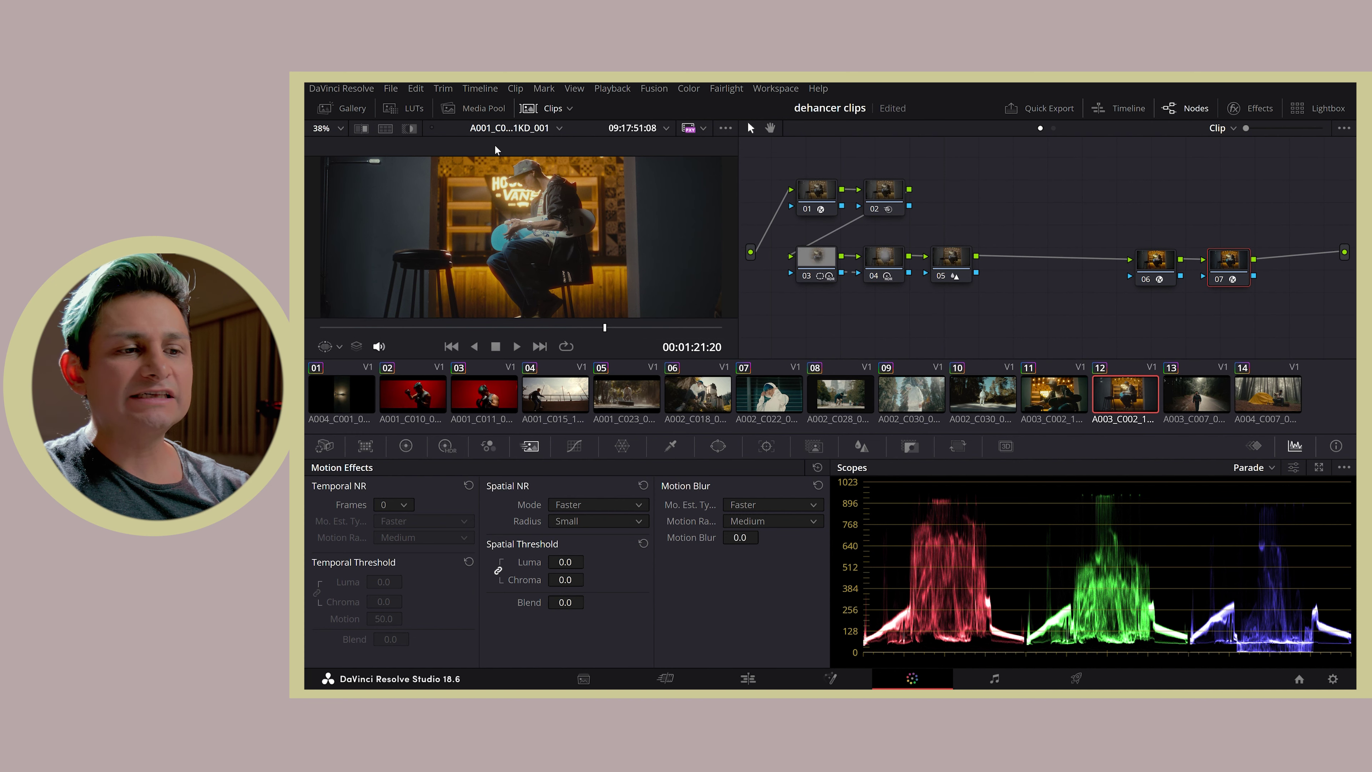
- Switch to clip 11, briefly previewing clip 12 before returning to it
{"action": "left_click", "coordinate": [1063, 398]}
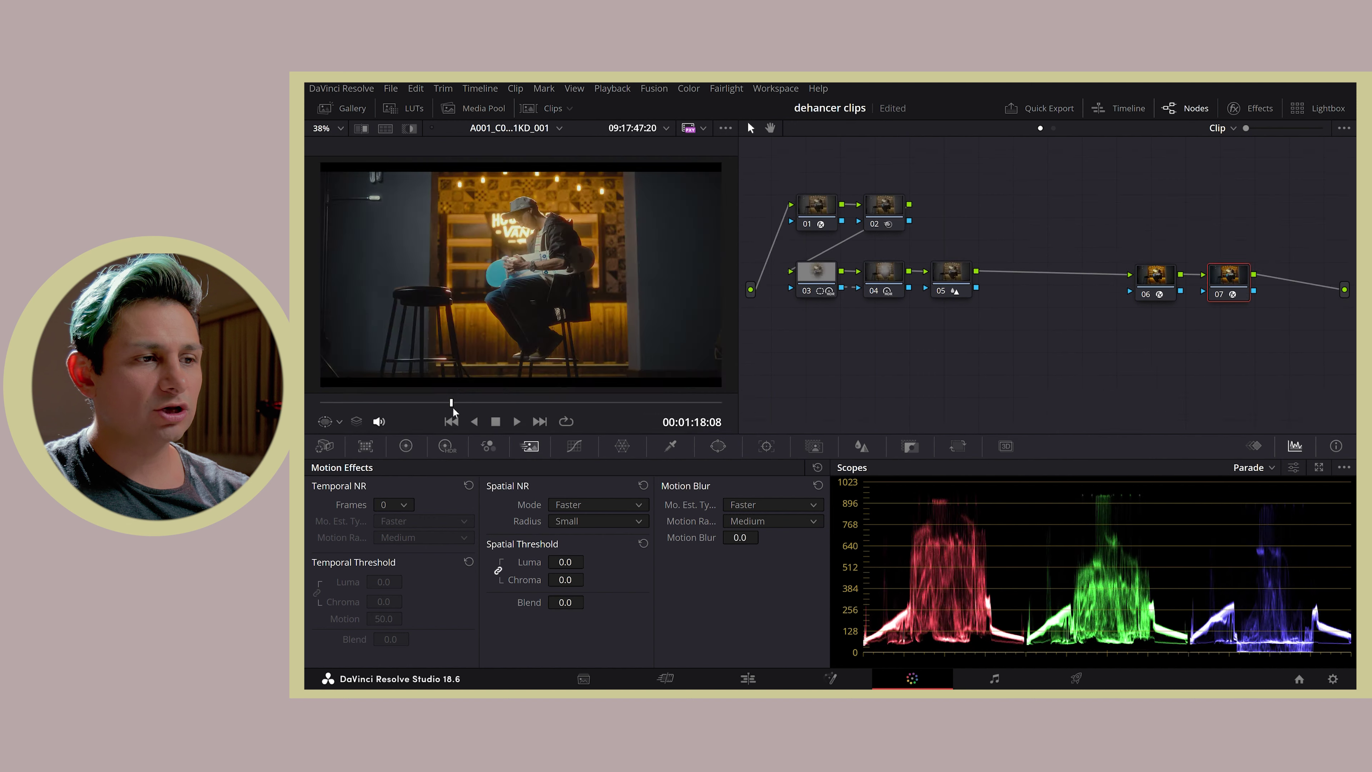
{"action": "scroll", "coordinate": [513, 274], "scroll_direction": "down", "scroll_amount": 3}
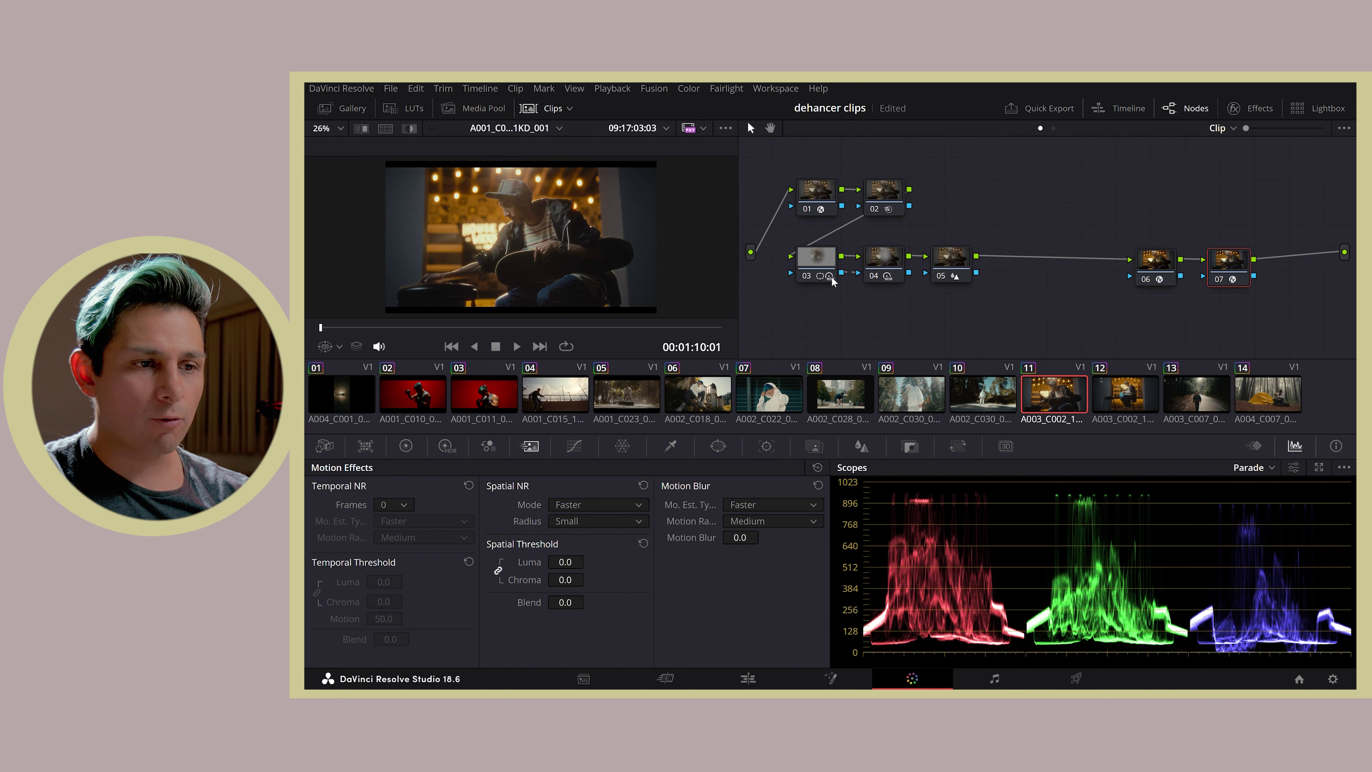
{"action": "left_click", "coordinate": [1111, 394]}
{"action": "middle_click", "coordinate": [1056, 399]}
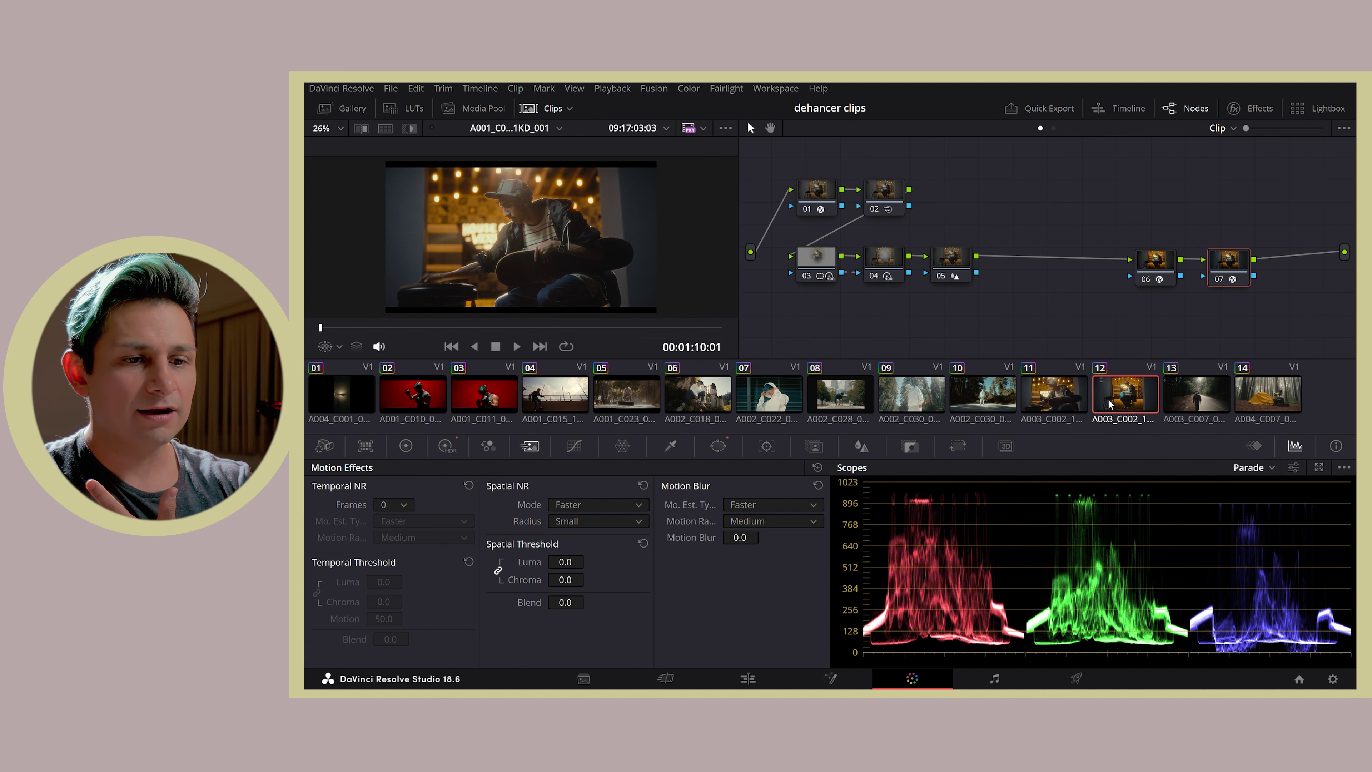
{"action": "left_click", "coordinate": [1060, 398]}
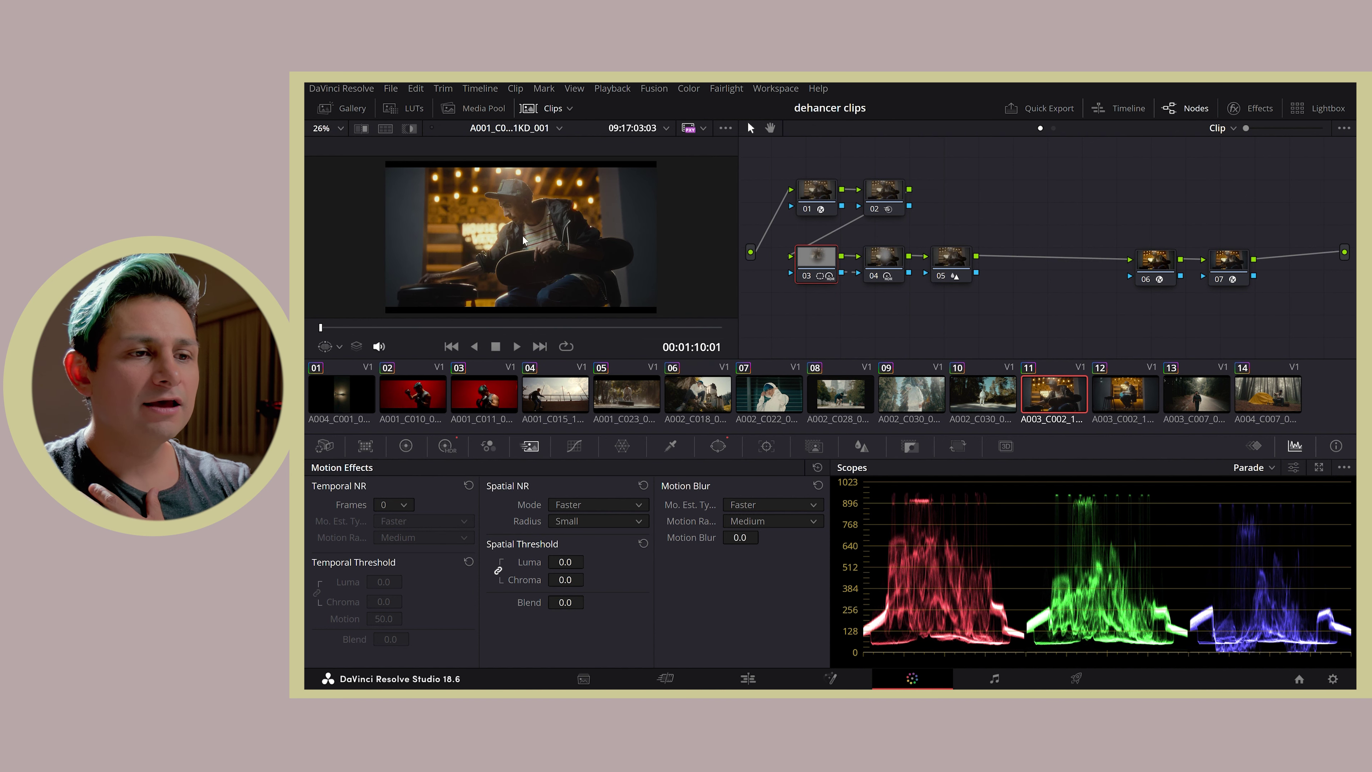
- Inspect nodes 03, 04 and 05, showing and slightly nudging the circular relight window
{"action": "left_click_drag", "start_coordinate": [804, 263], "coordinate": [804, 263]}
{"action": "left_click", "coordinate": [719, 445]}
{"action": "left_click_drag", "start_coordinate": [549, 257], "coordinate": [539, 263]}
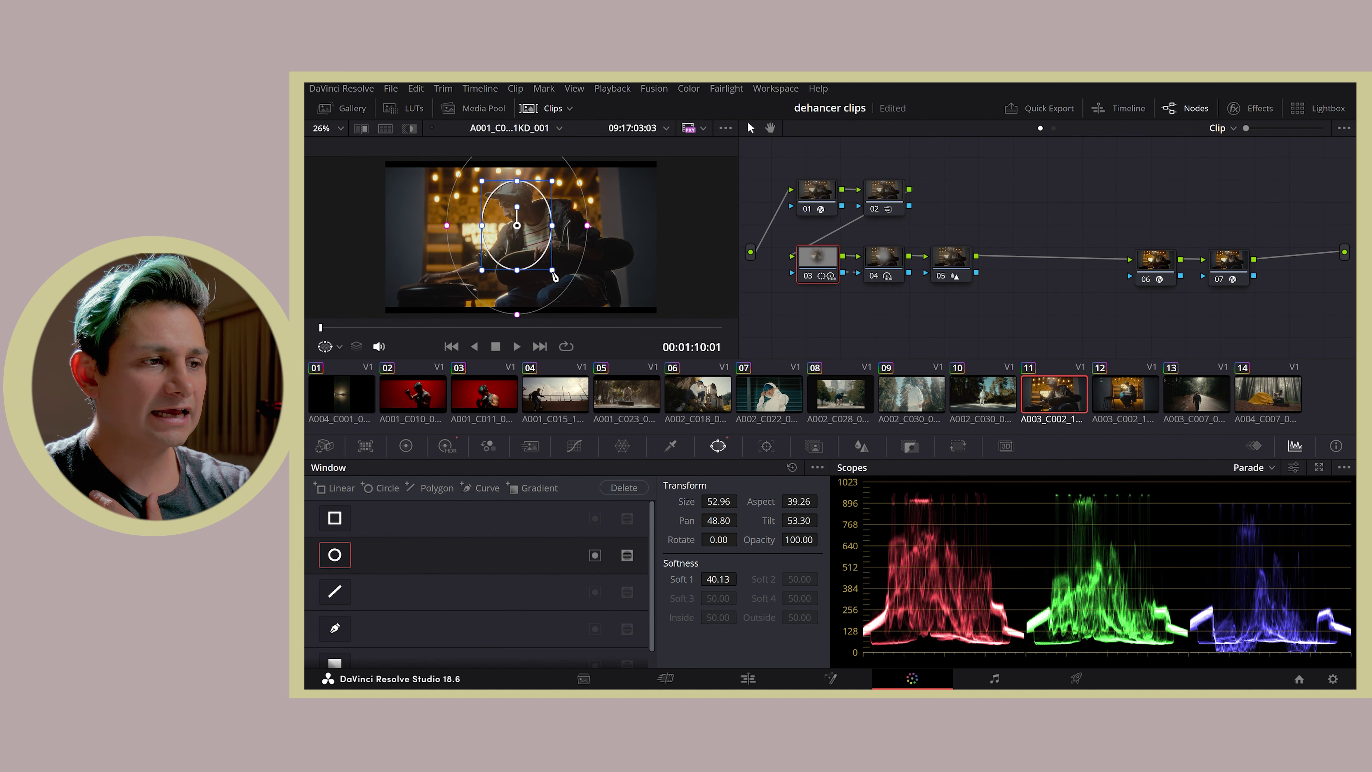
{"action": "left_click", "coordinate": [877, 269]}
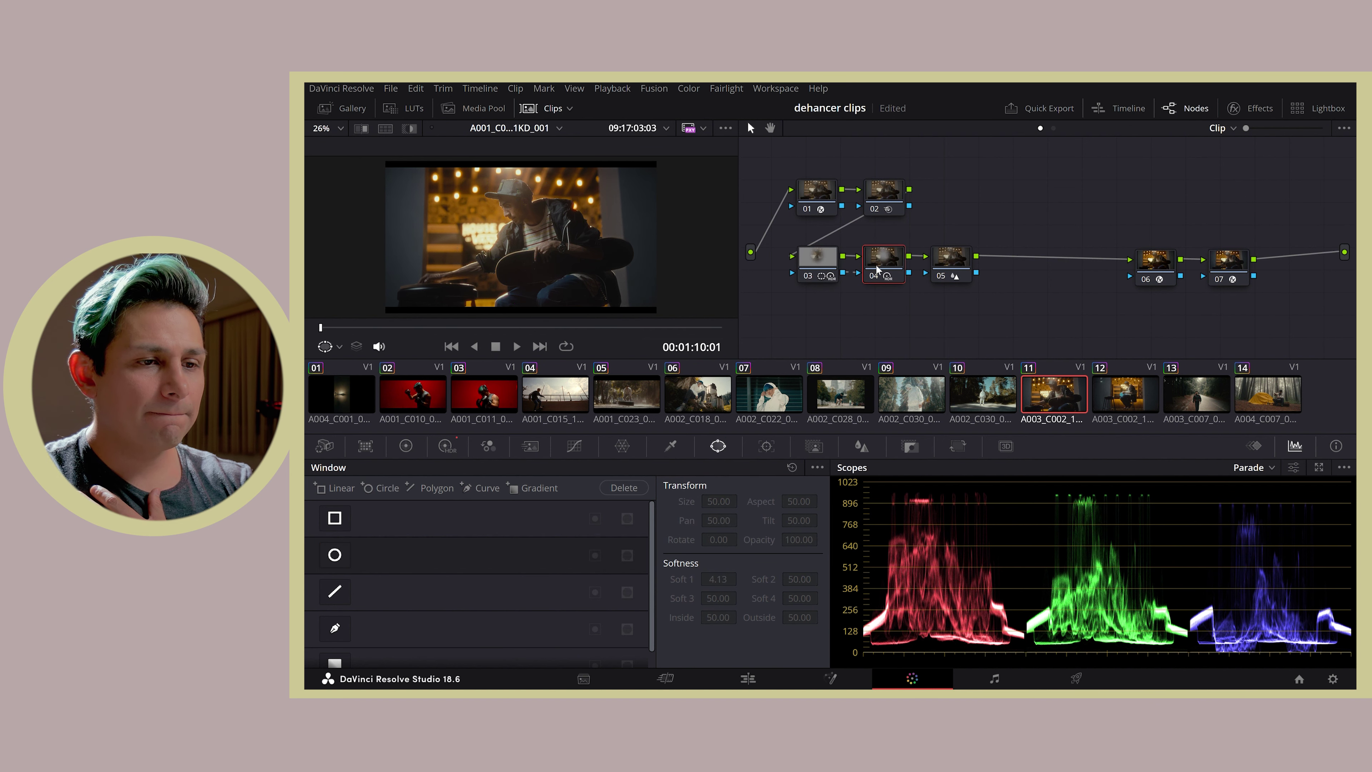
{"action": "left_click", "coordinate": [962, 263]}
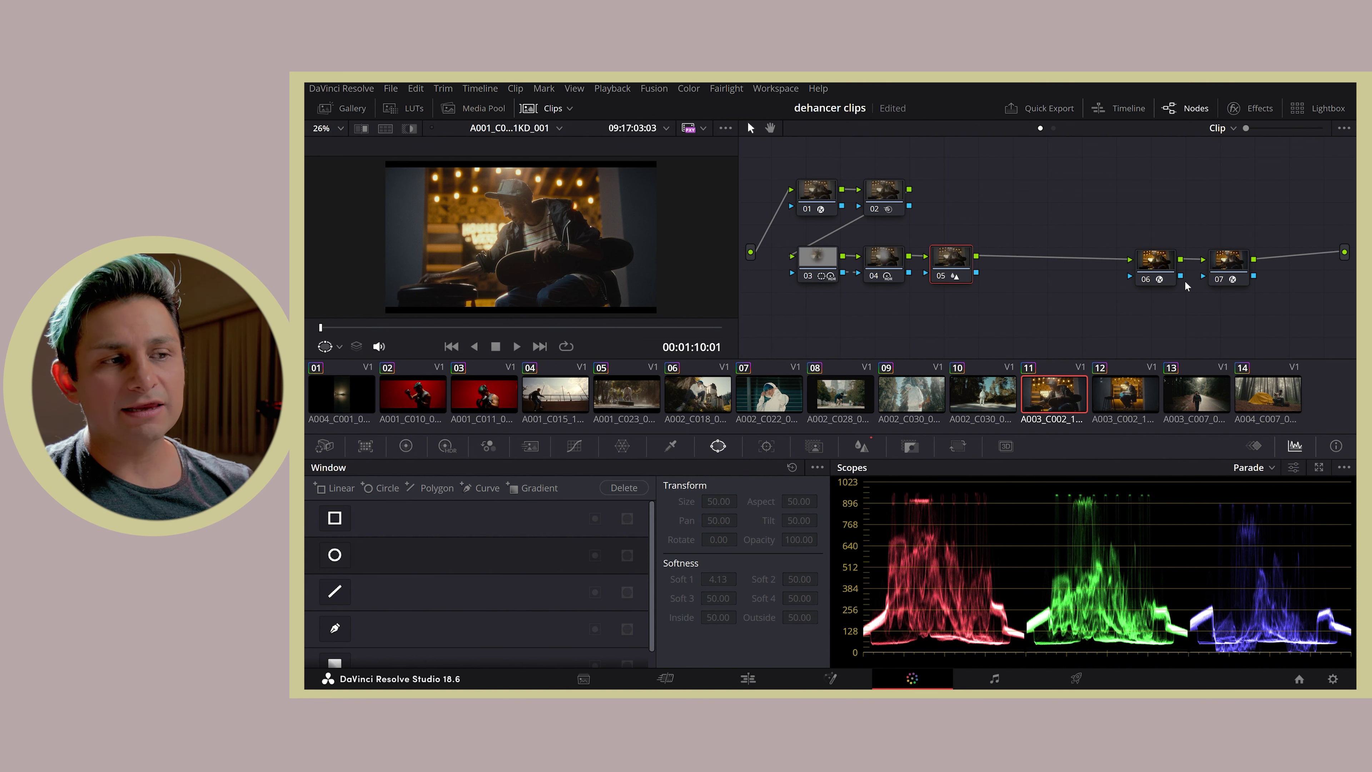
{"action": "left_click", "coordinate": [1126, 395]}
{"action": "left_click", "coordinate": [1053, 400]}
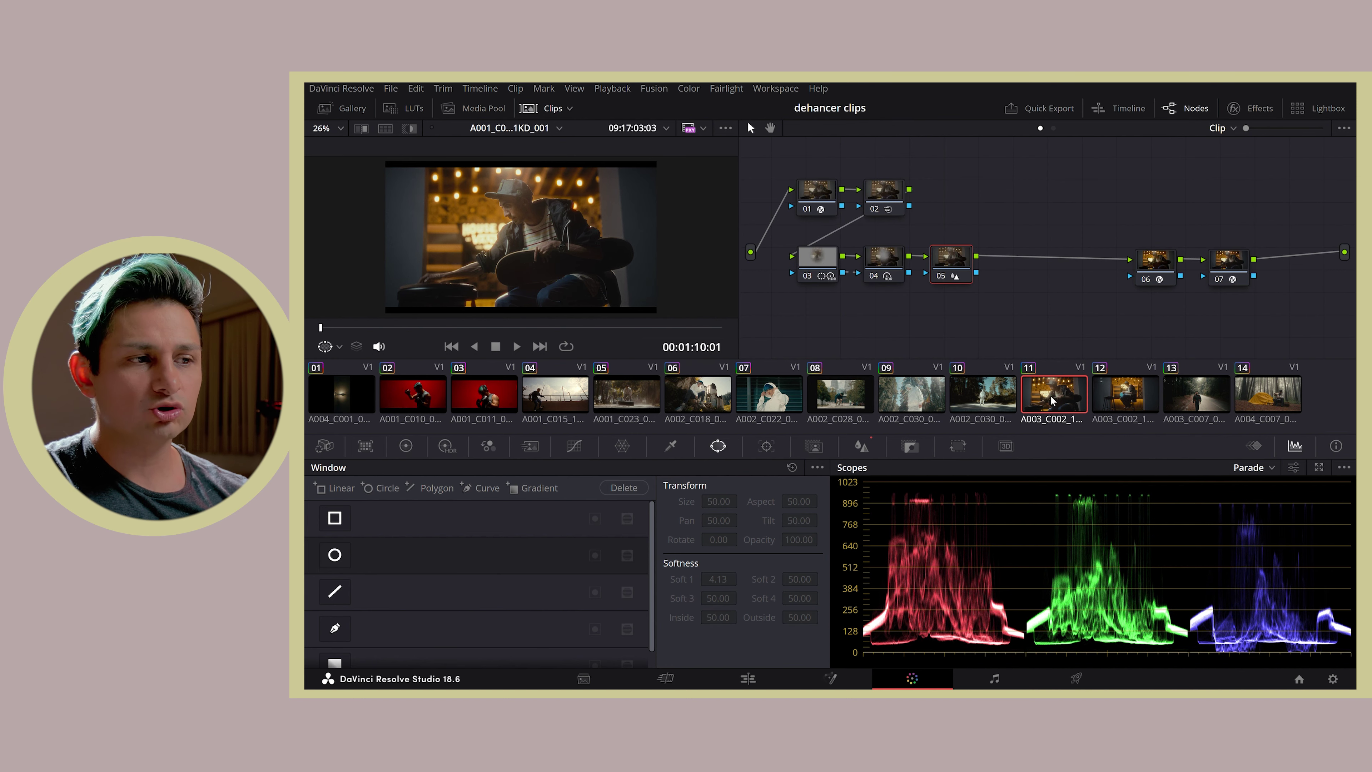